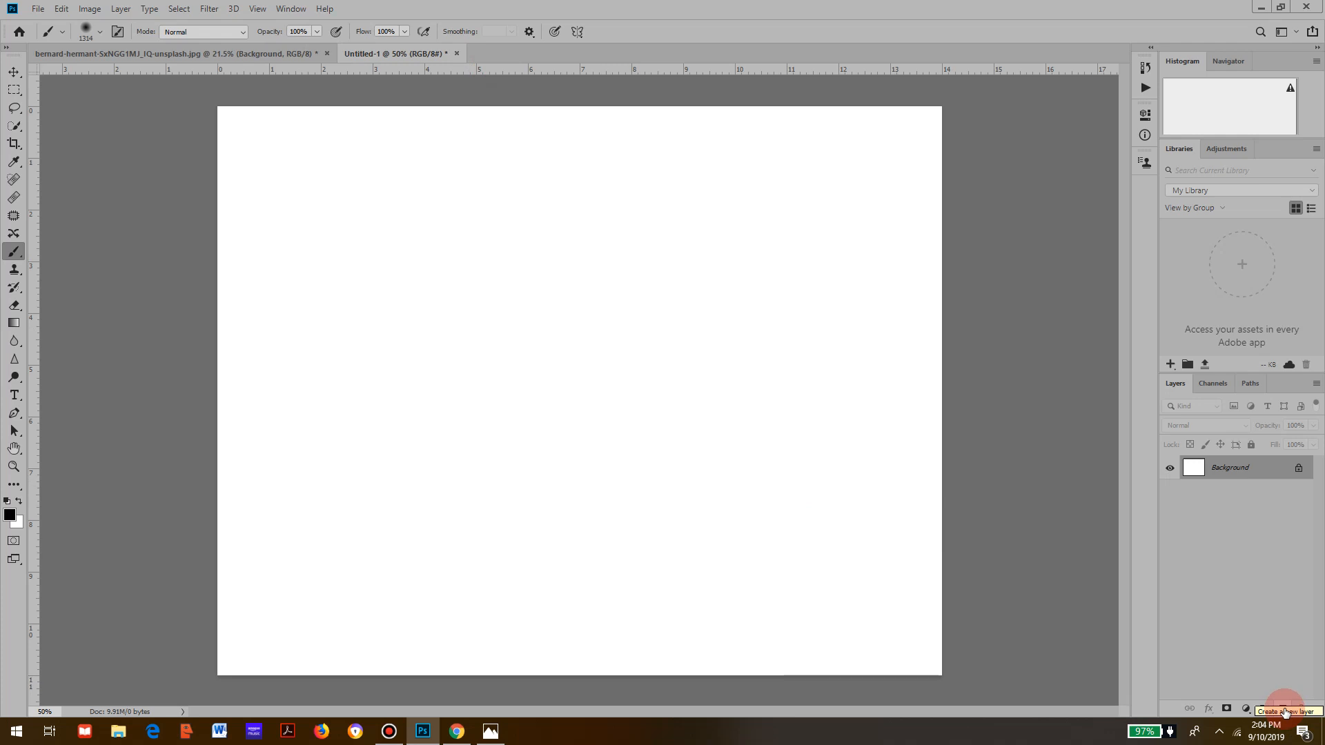
Add a new empty layer above the Background and set the foreground colour to a bright purple
left_click(1284, 711)
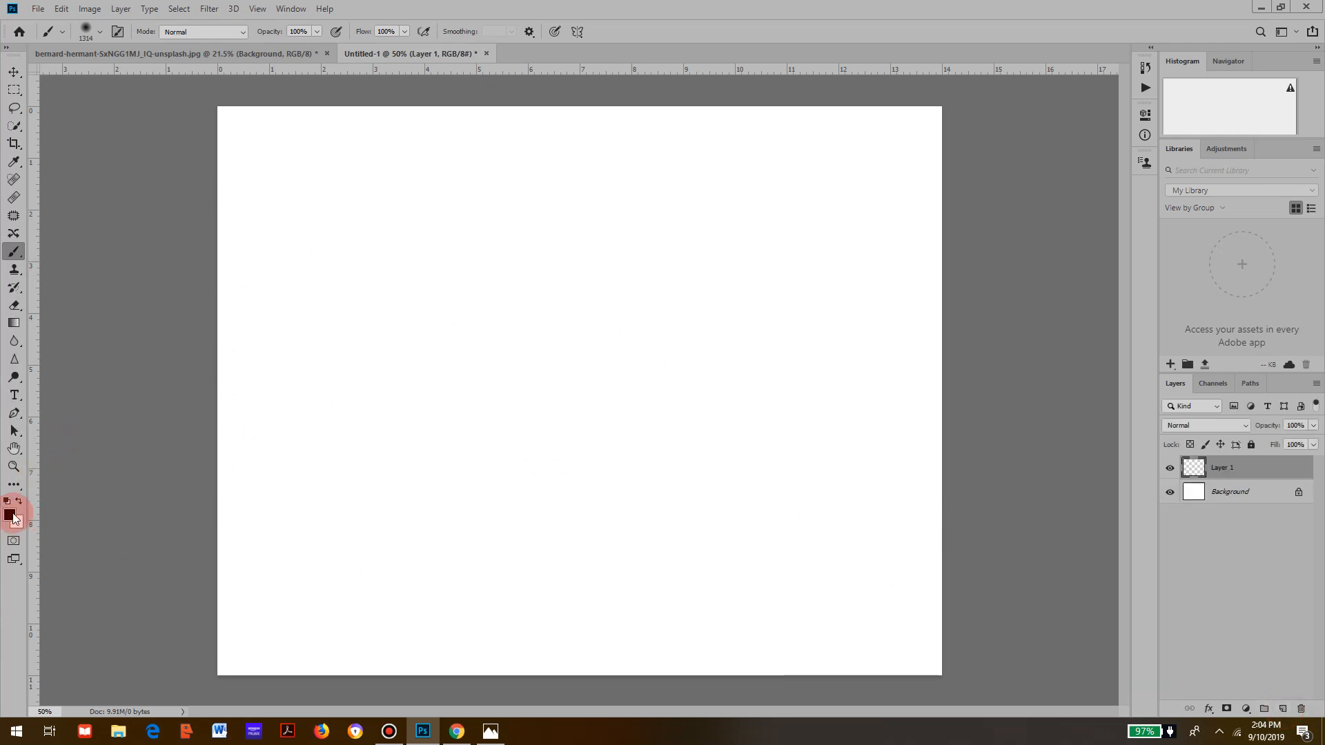
left_click(10, 515)
left_click(825, 426)
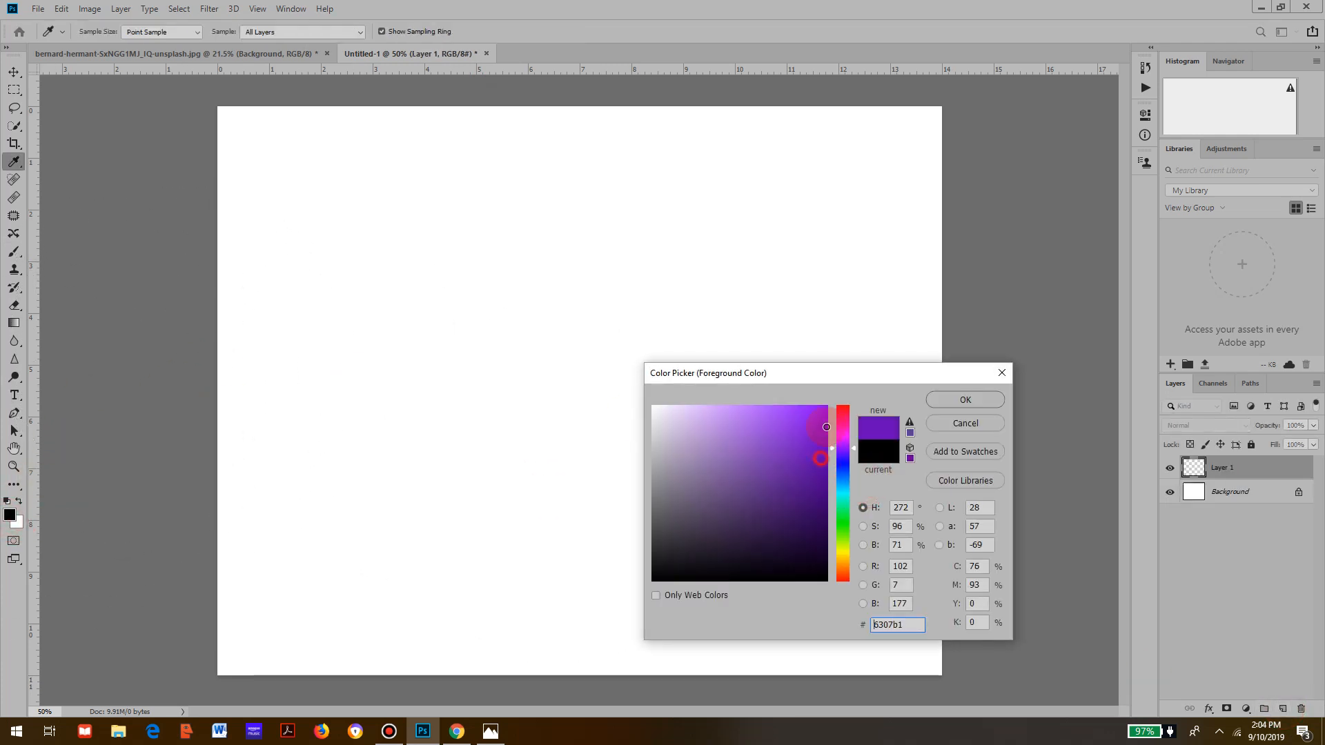
left_click(955, 399)
Paint a single purple dot in the upper middle of the canvas with a 454 px brush at 100% hardness
key("b")
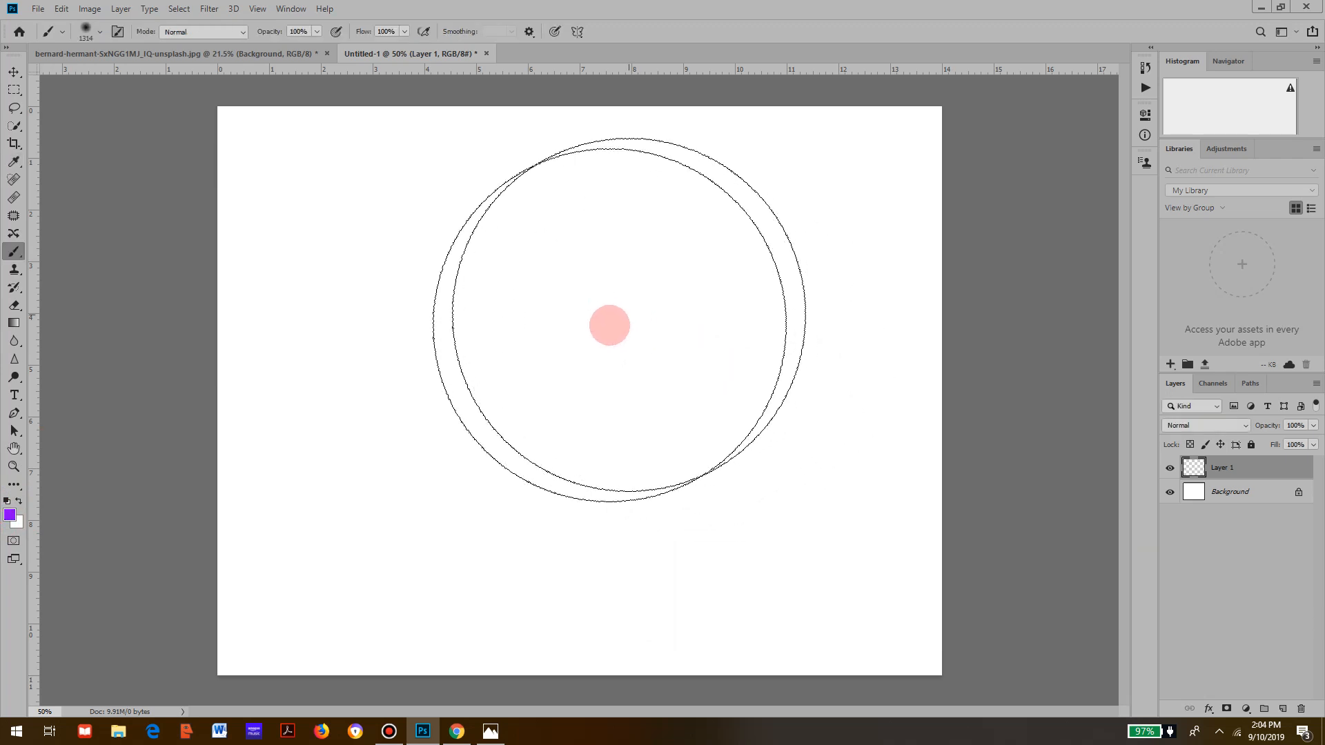
right_click(604, 331, "alt")
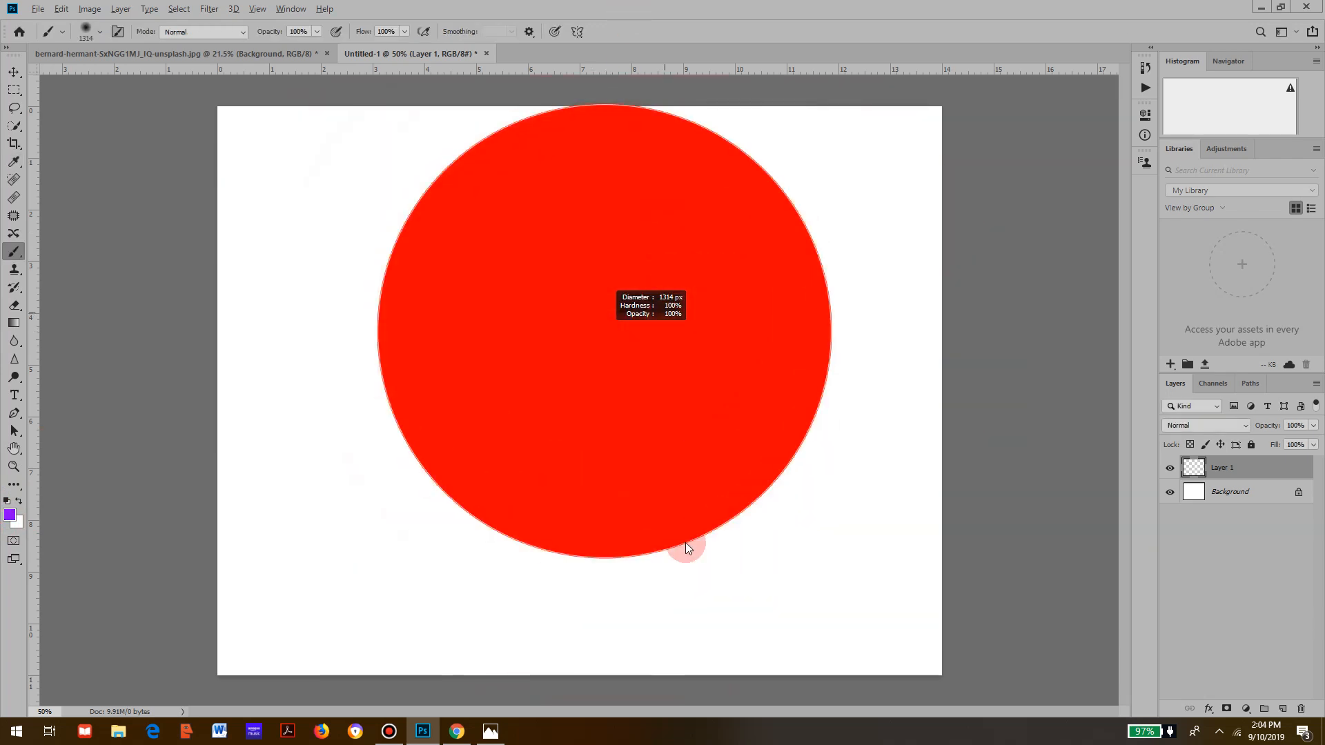
right_click(619, 308, "alt")
left_click_drag(507, 315, 470, 314)
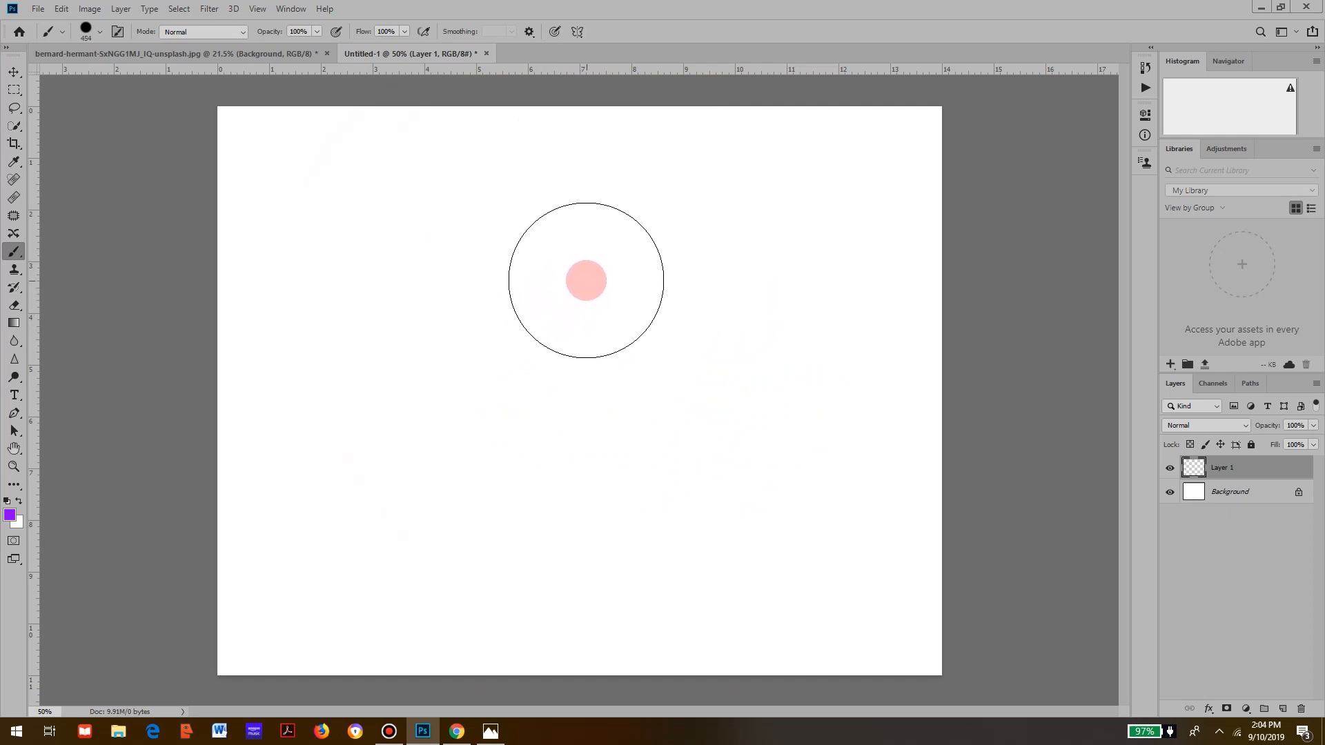
left_click(583, 259)
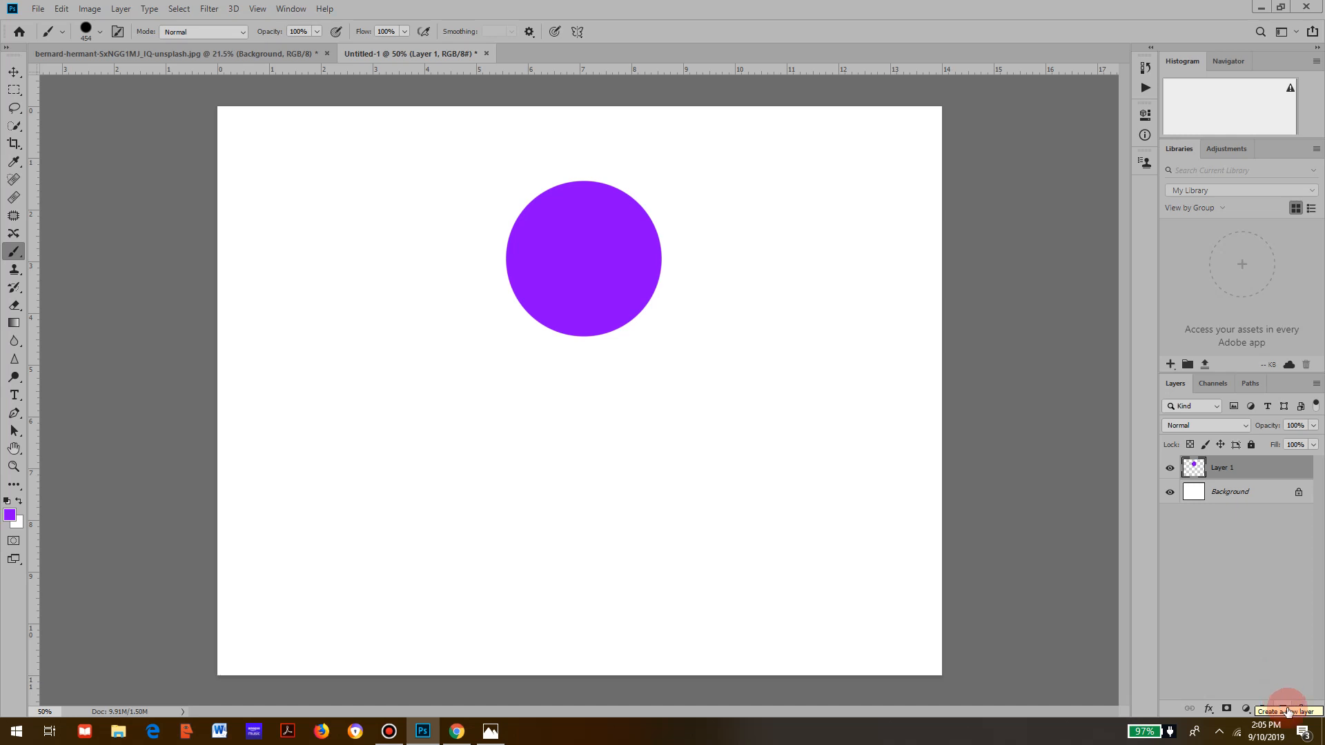
Add a new layer beneath the circle's layer and paint one soft black 674 px brush dot just below the purple circle
left_click(1287, 708)
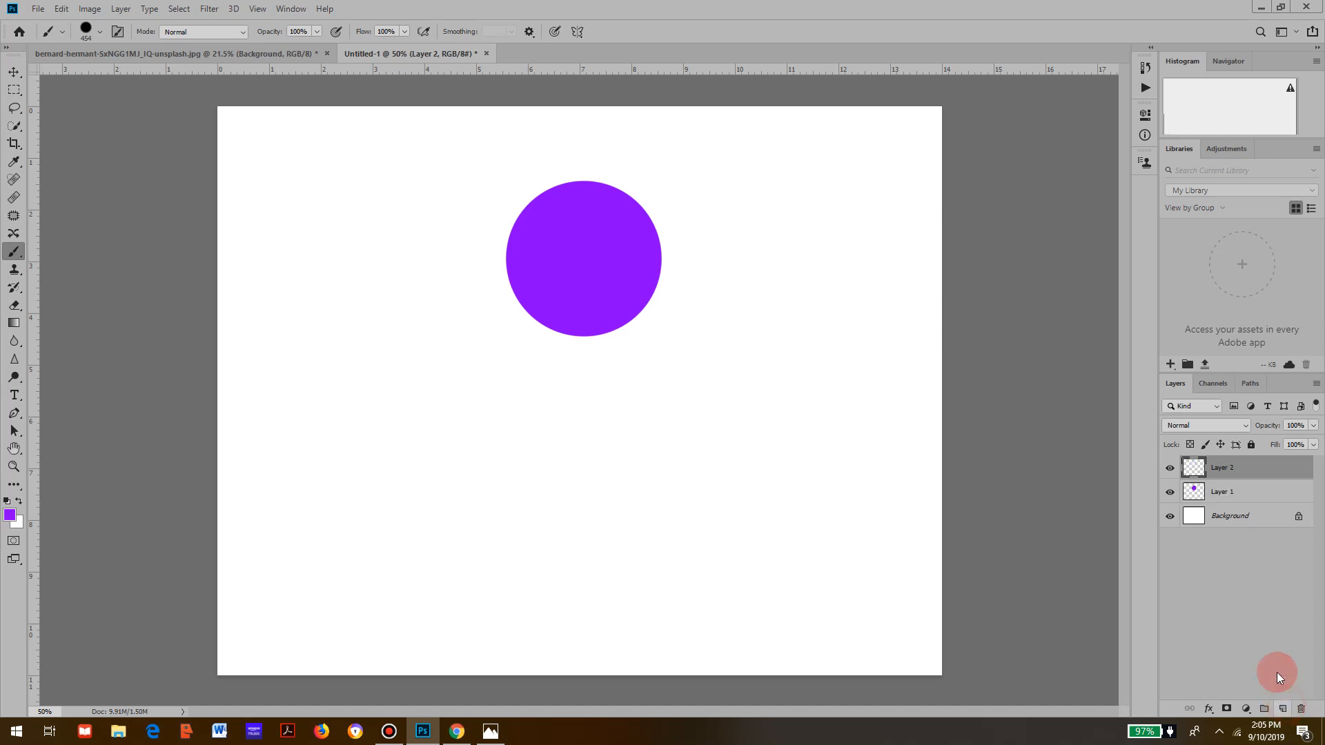
left_click_drag(1224, 467, 1222, 516)
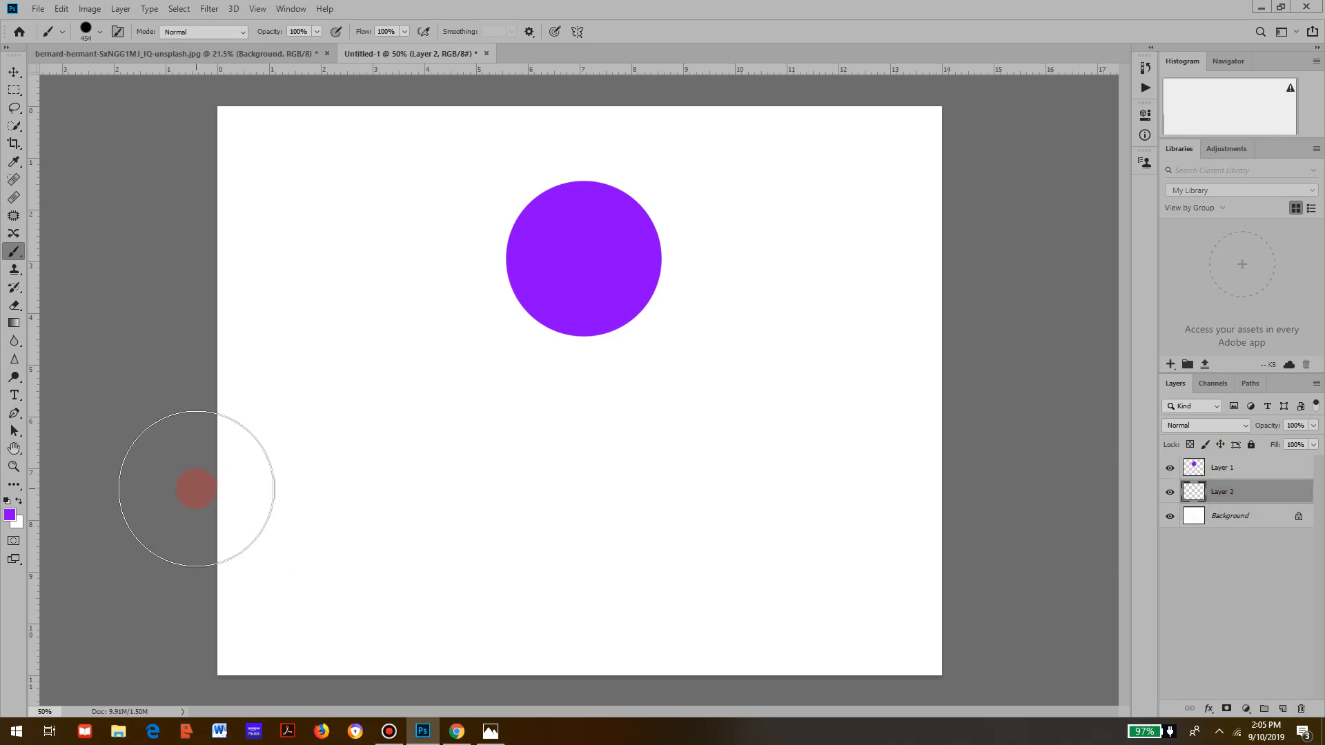
mouse_move(521, 436)
left_mouse_down()
mouse_move(562, 435)
mouse_move(499, 232)
mouse_move(520, 64)
left_mouse_up()
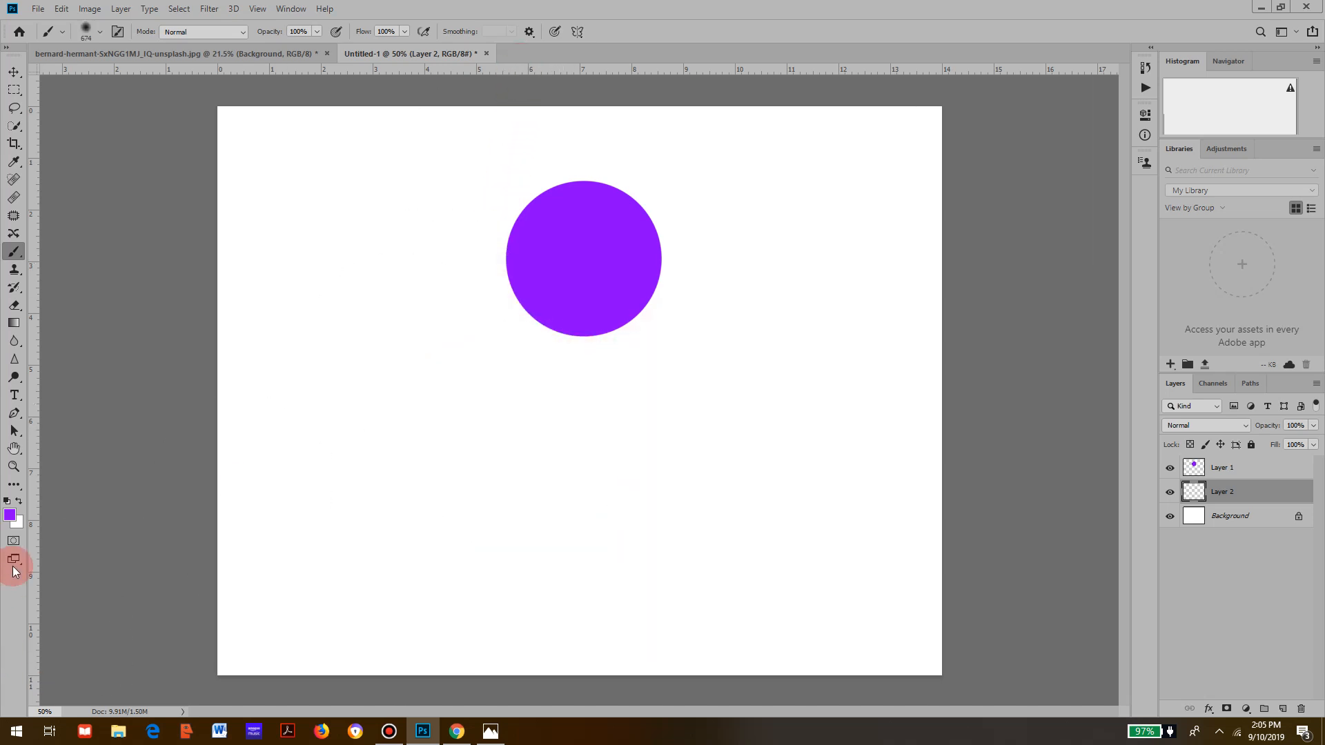
left_click(6, 501)
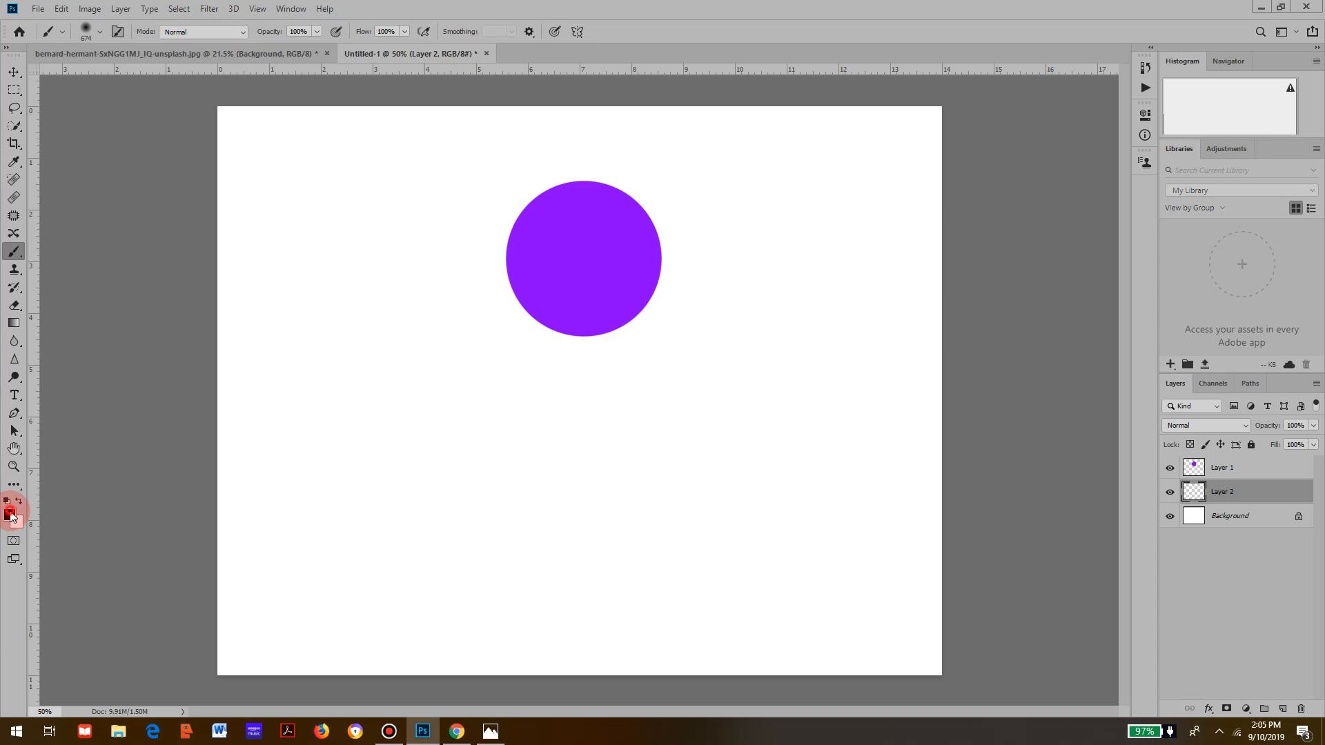
left_click(9, 514)
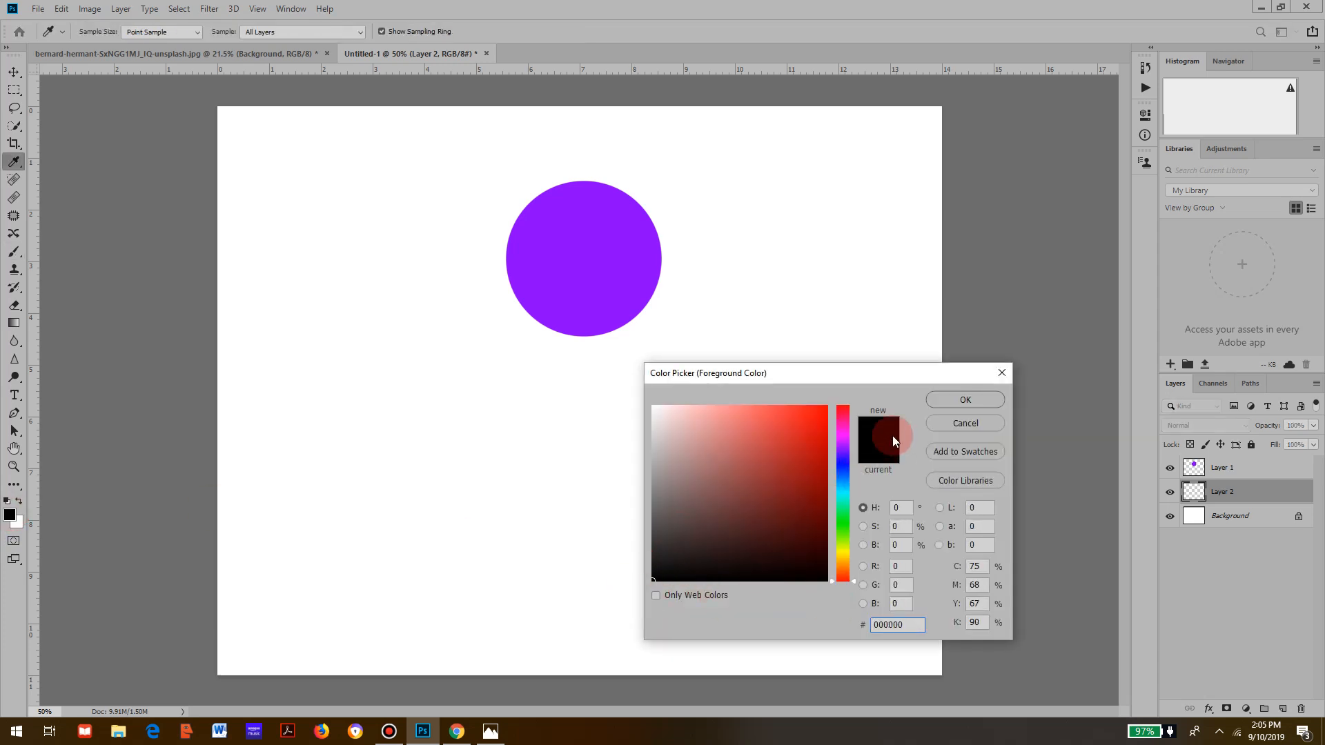
left_click(937, 402)
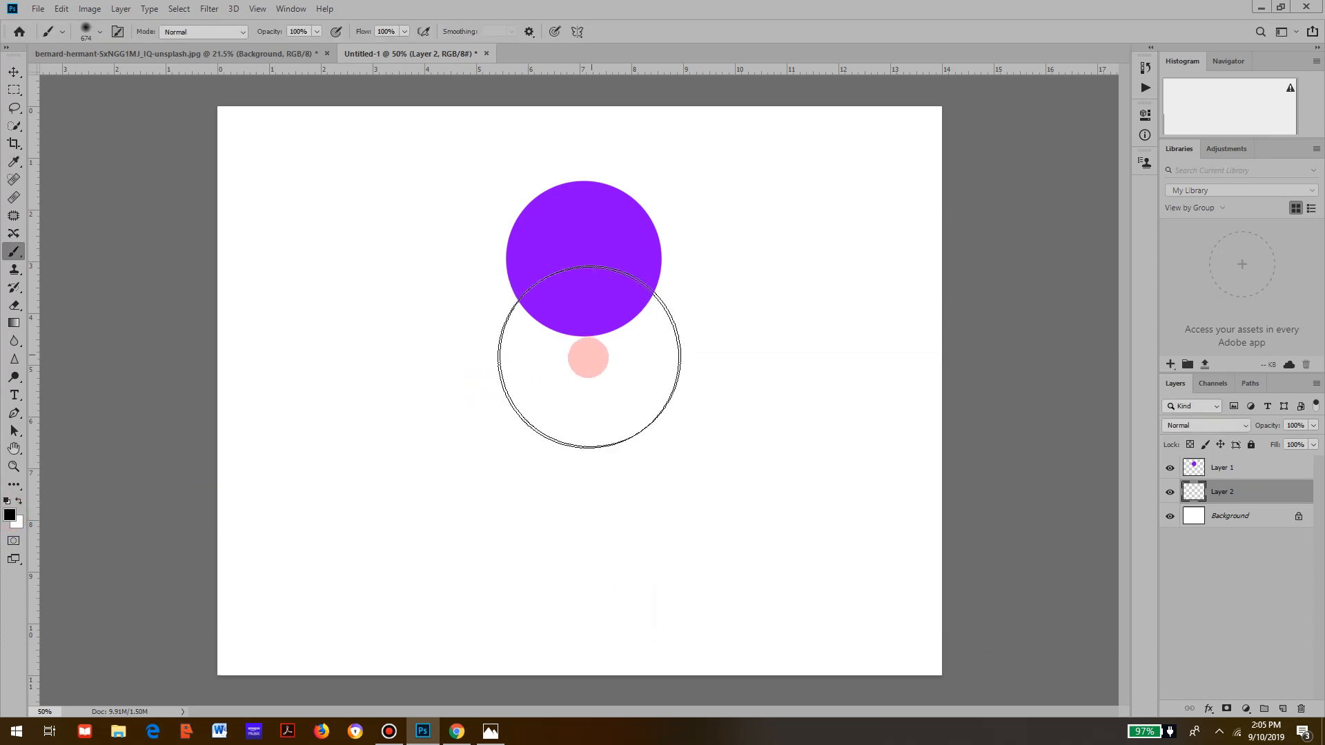
left_click(584, 367)
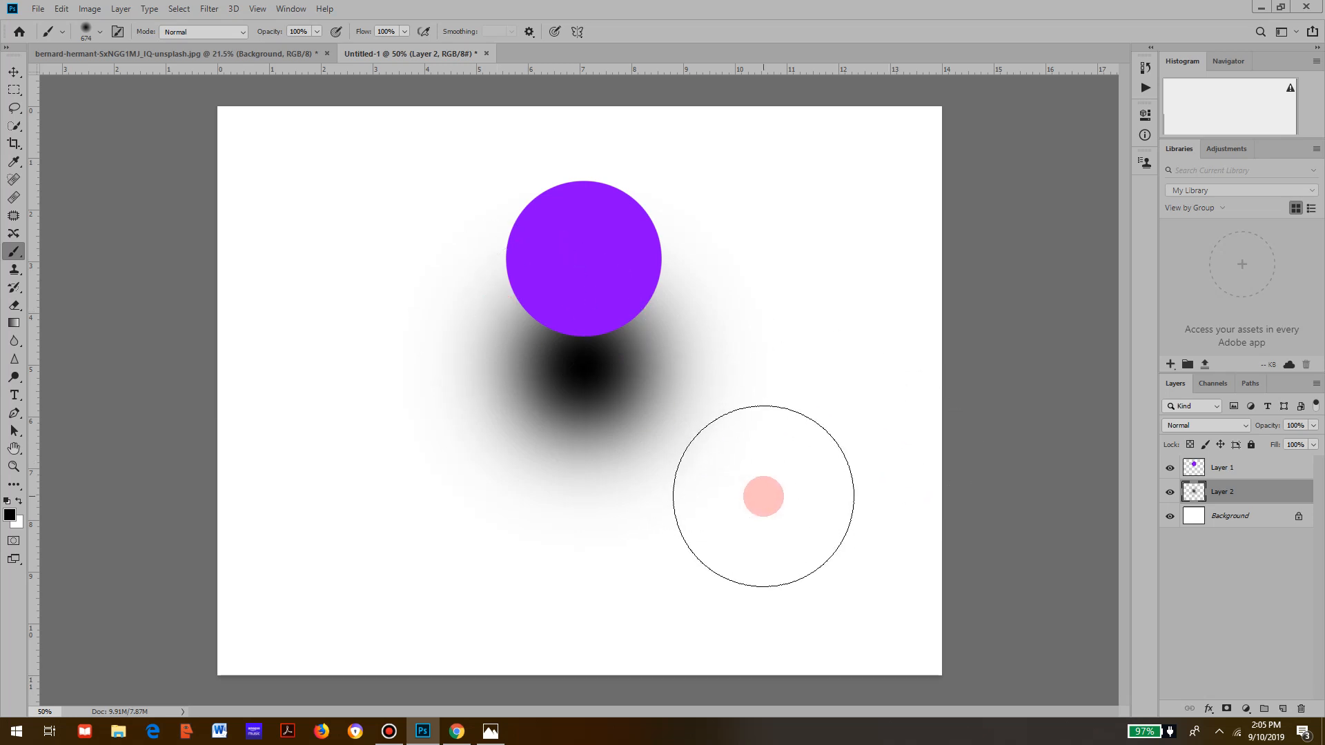
Transform the black dot to about 26% of its height and place the flattened shadow centred just below the circle
key("ctrl+t")
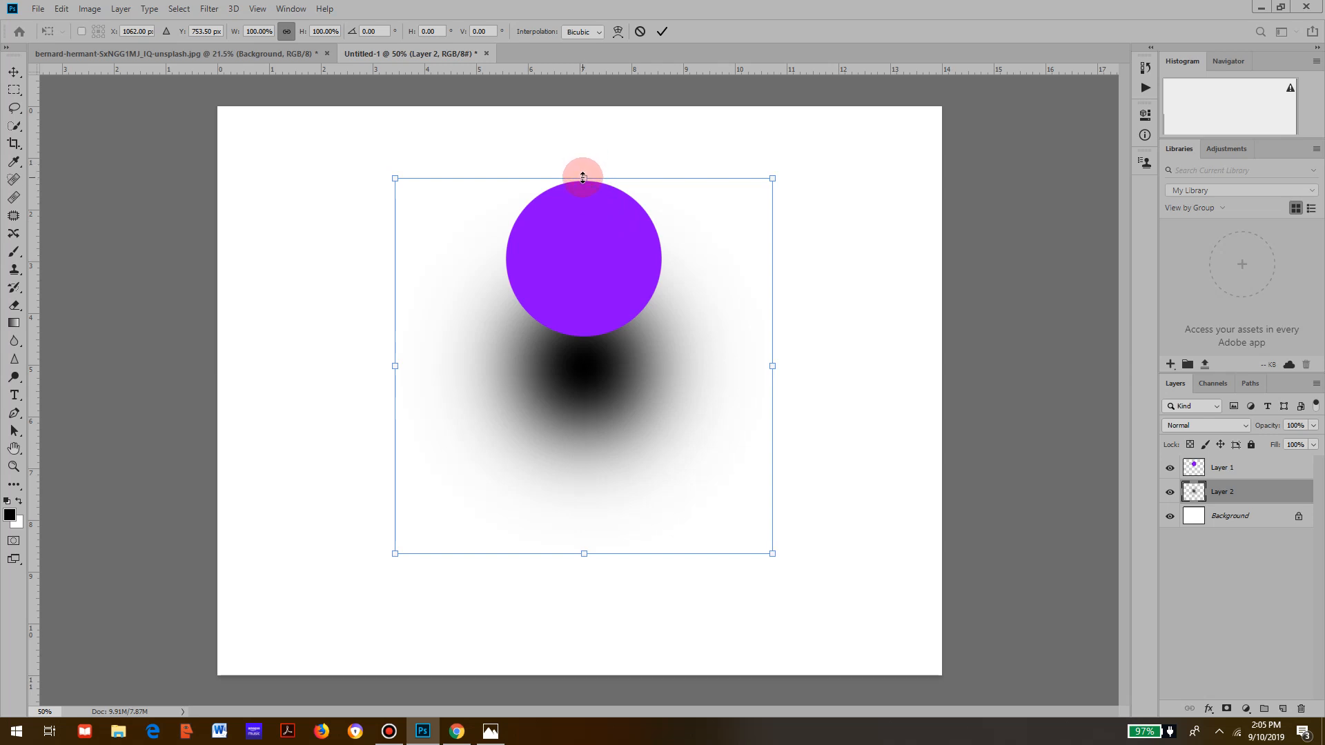
left_click_drag(583, 178, 639, 456)
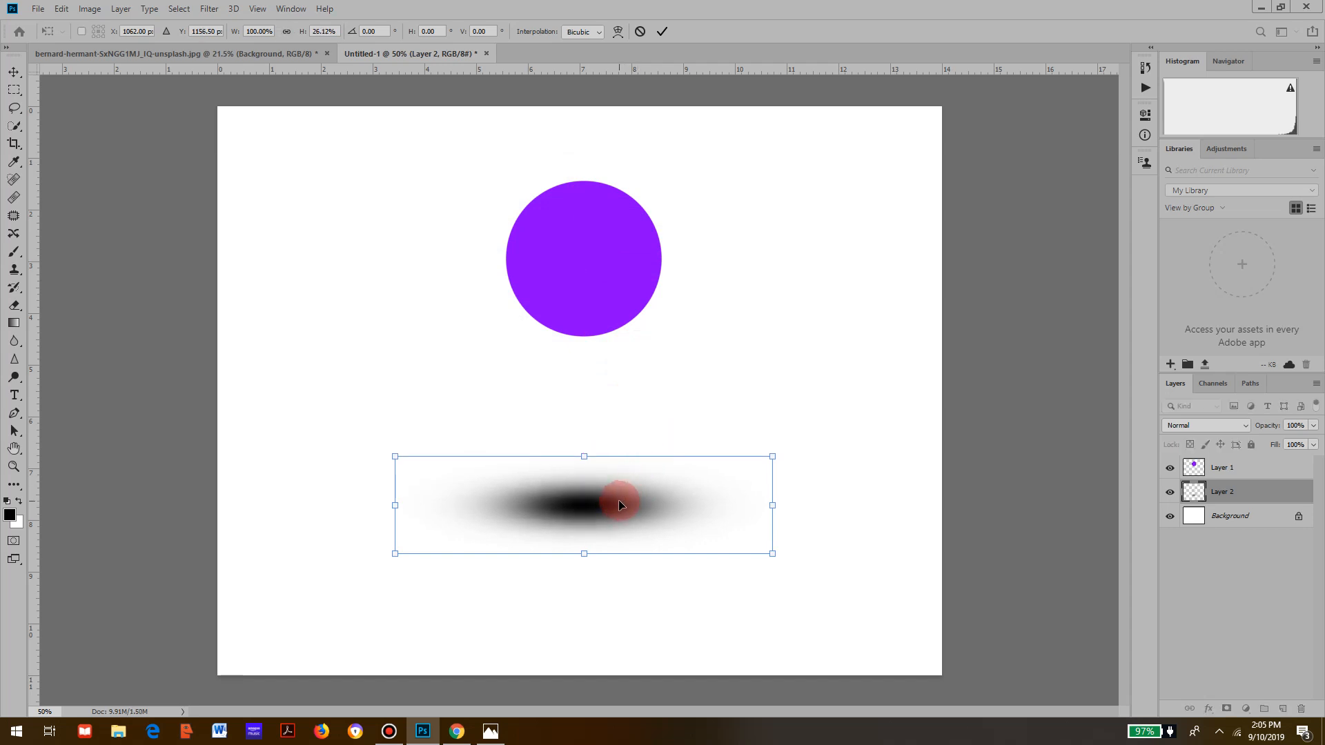
left_click_drag(618, 500, 622, 379)
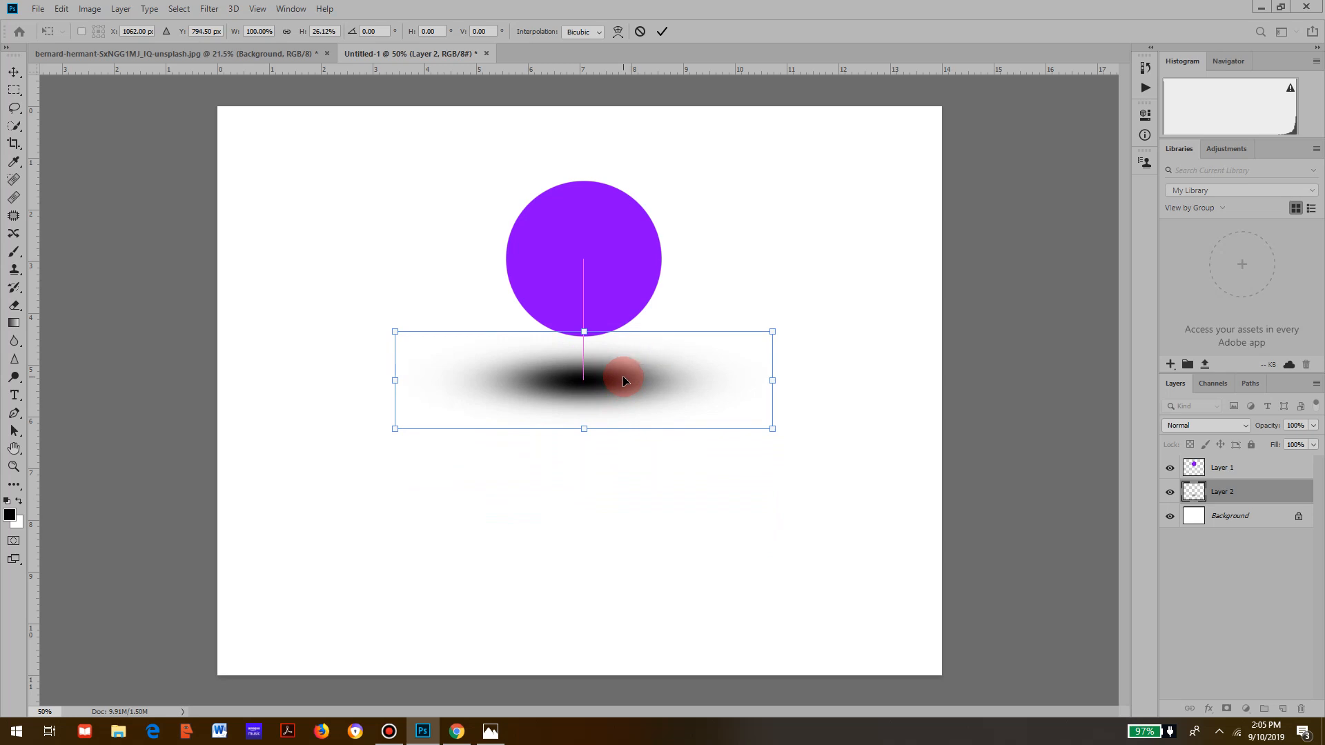
left_click(658, 29)
Lower the shadow layer's opacity to 59%
key("b")
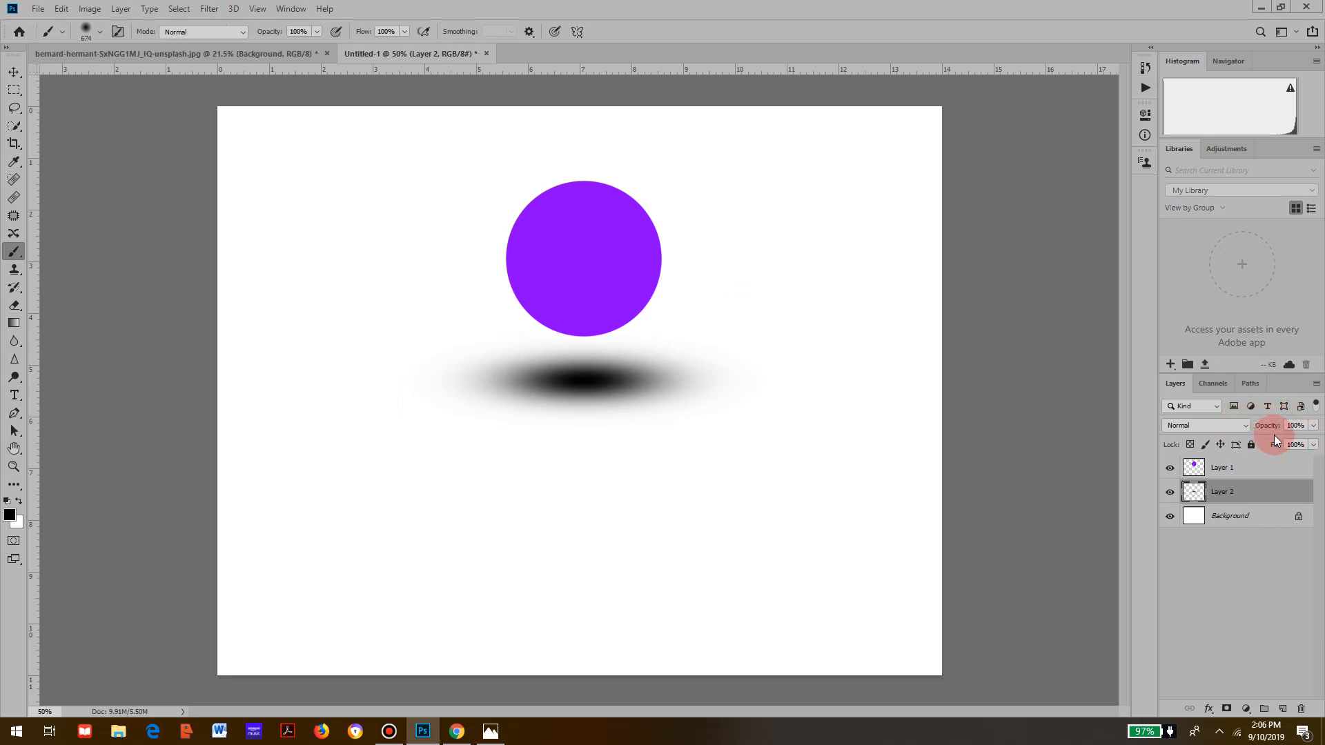
mouse_move(1272, 428)
left_mouse_down()
mouse_move(1254, 423)
mouse_move(1273, 436)
left_mouse_up()
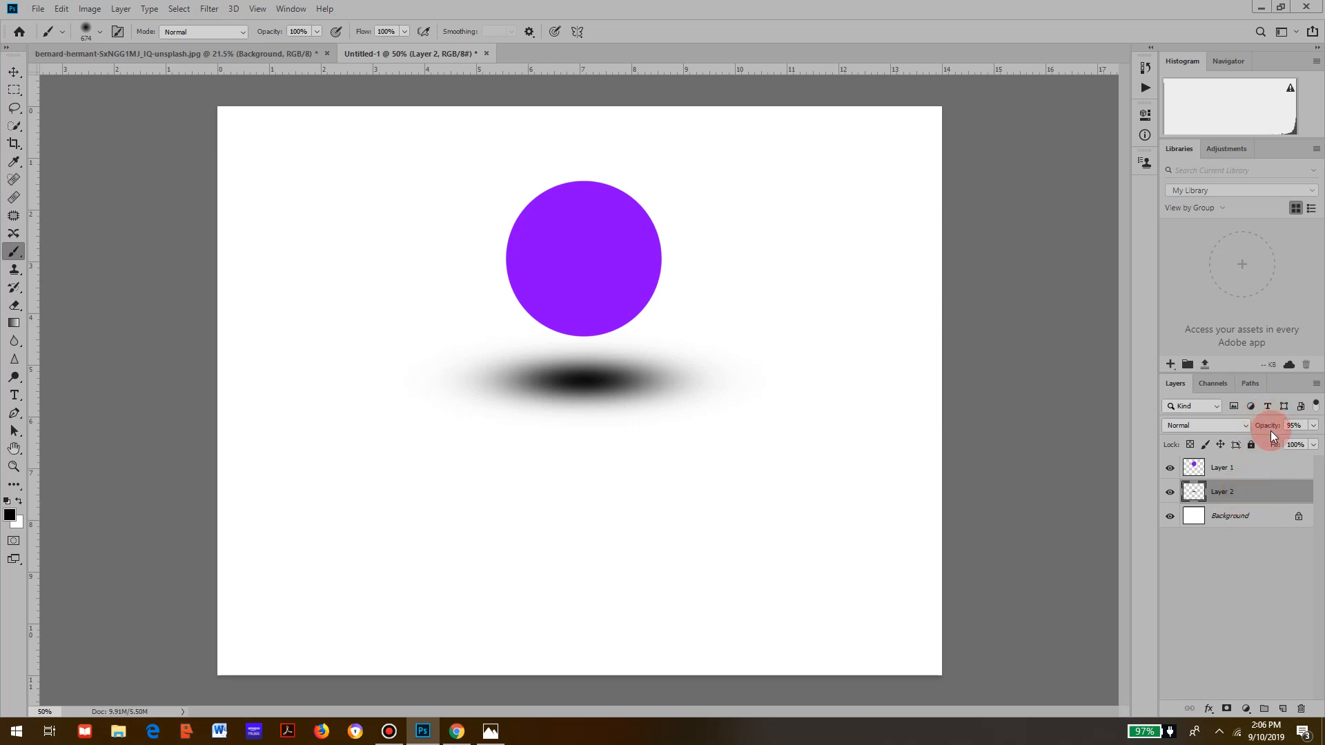
mouse_move(1273, 434)
left_mouse_down()
mouse_move(1242, 429)
mouse_move(1266, 426)
left_mouse_up()
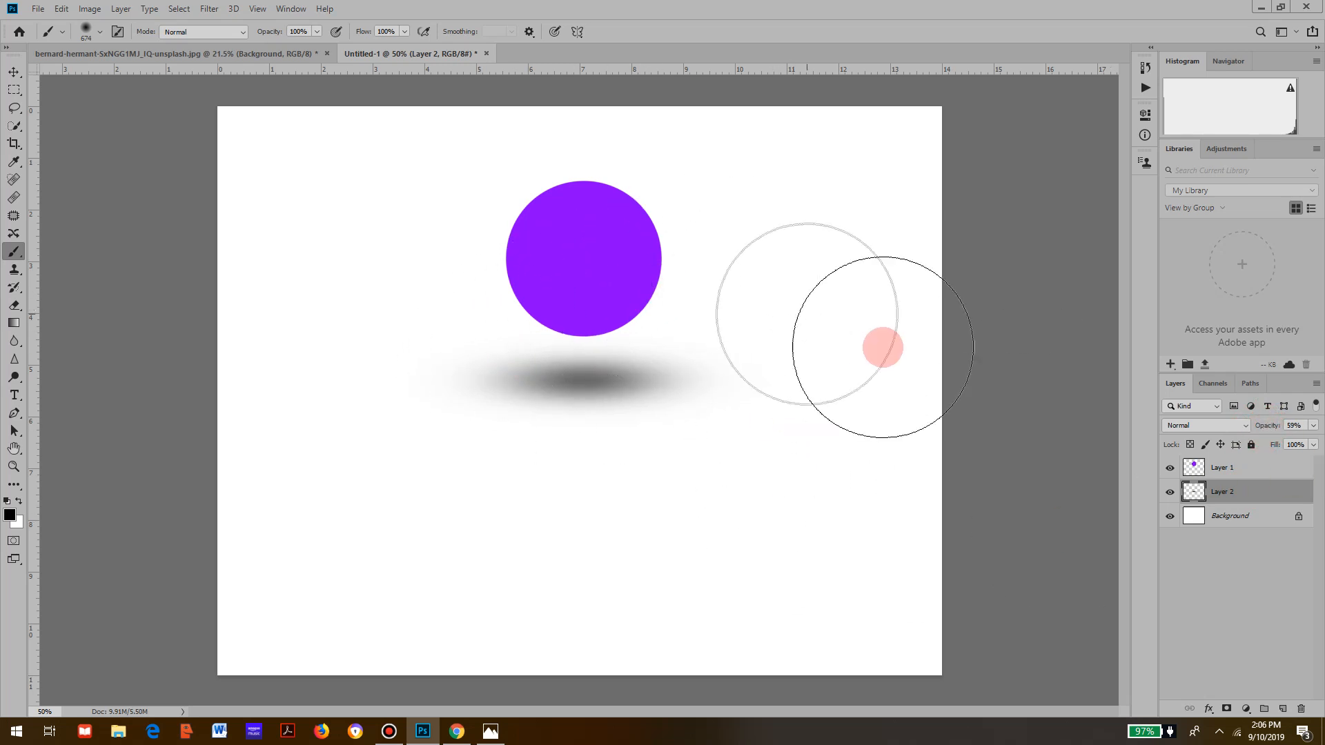
Select the circle and shadow layers together and move both down to the middle of the canvas
left_click(1239, 468)
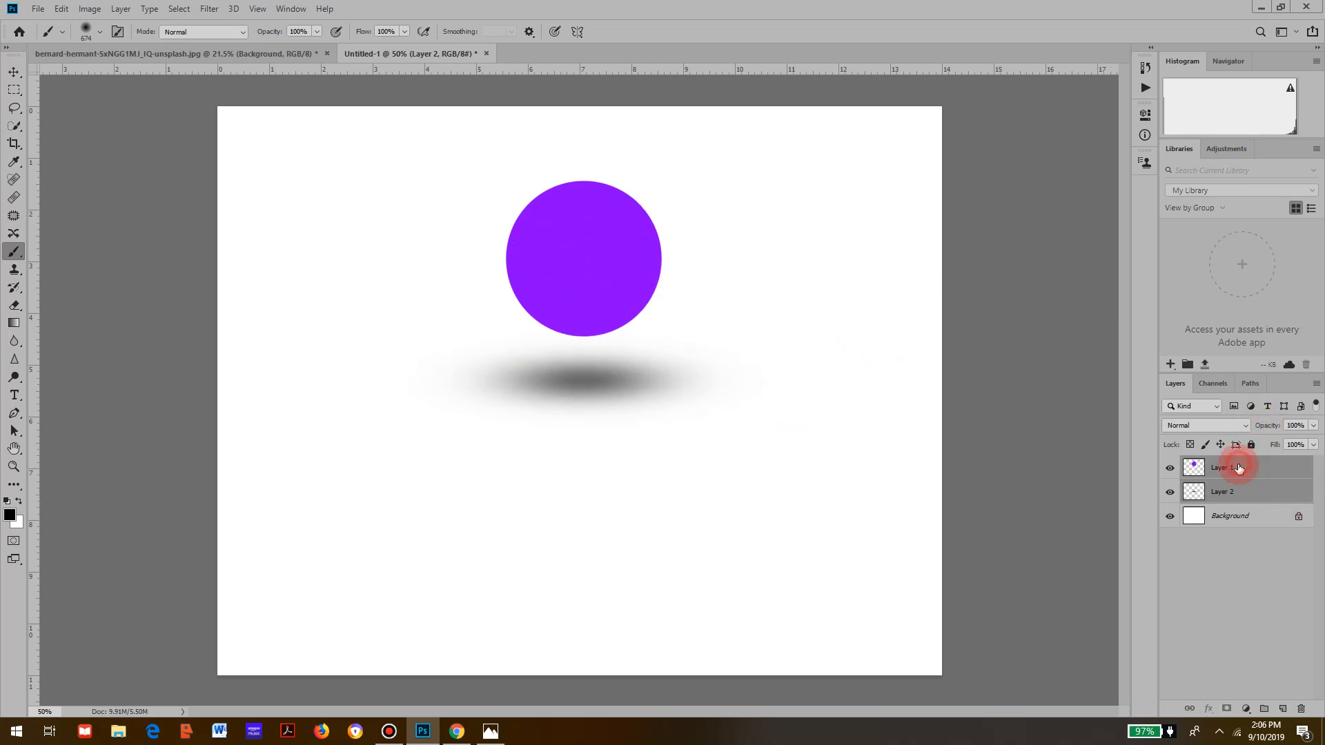
left_click(1250, 619)
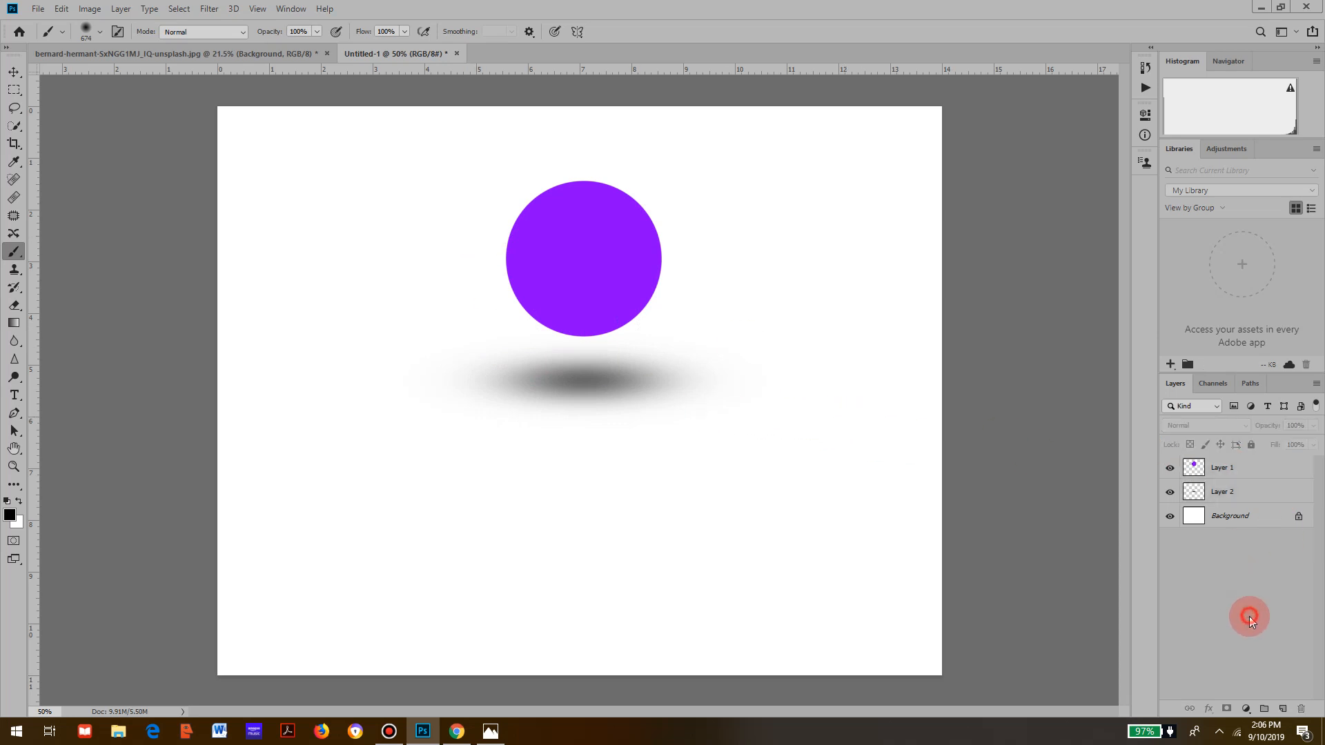
left_click(1257, 494)
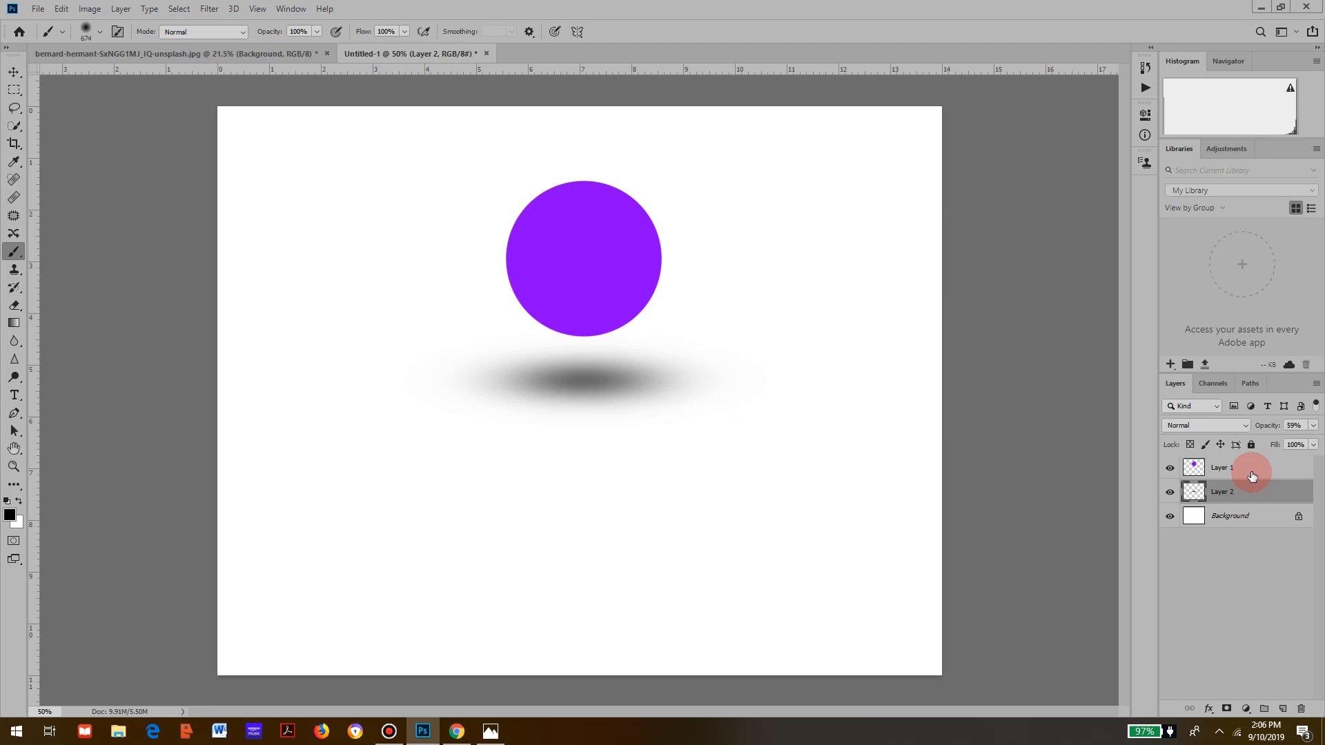
left_click(1252, 475, "shift")
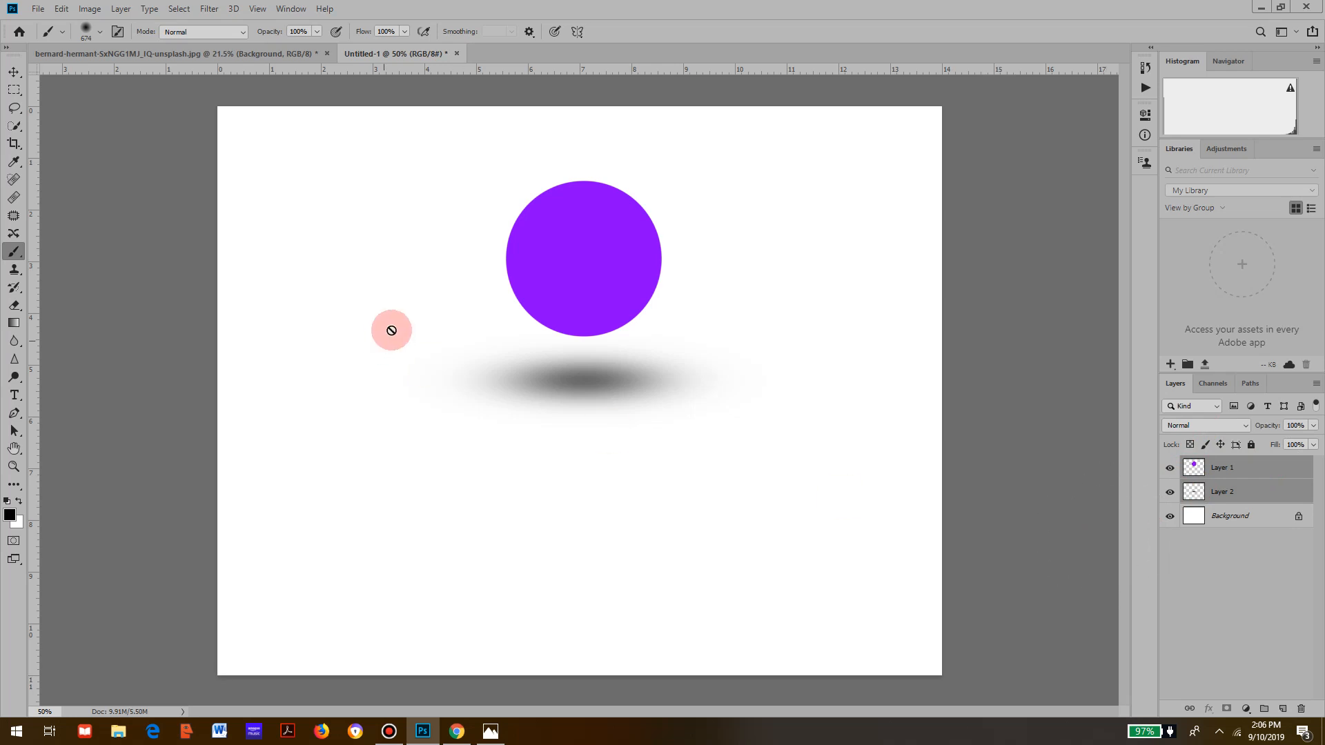
key("v")
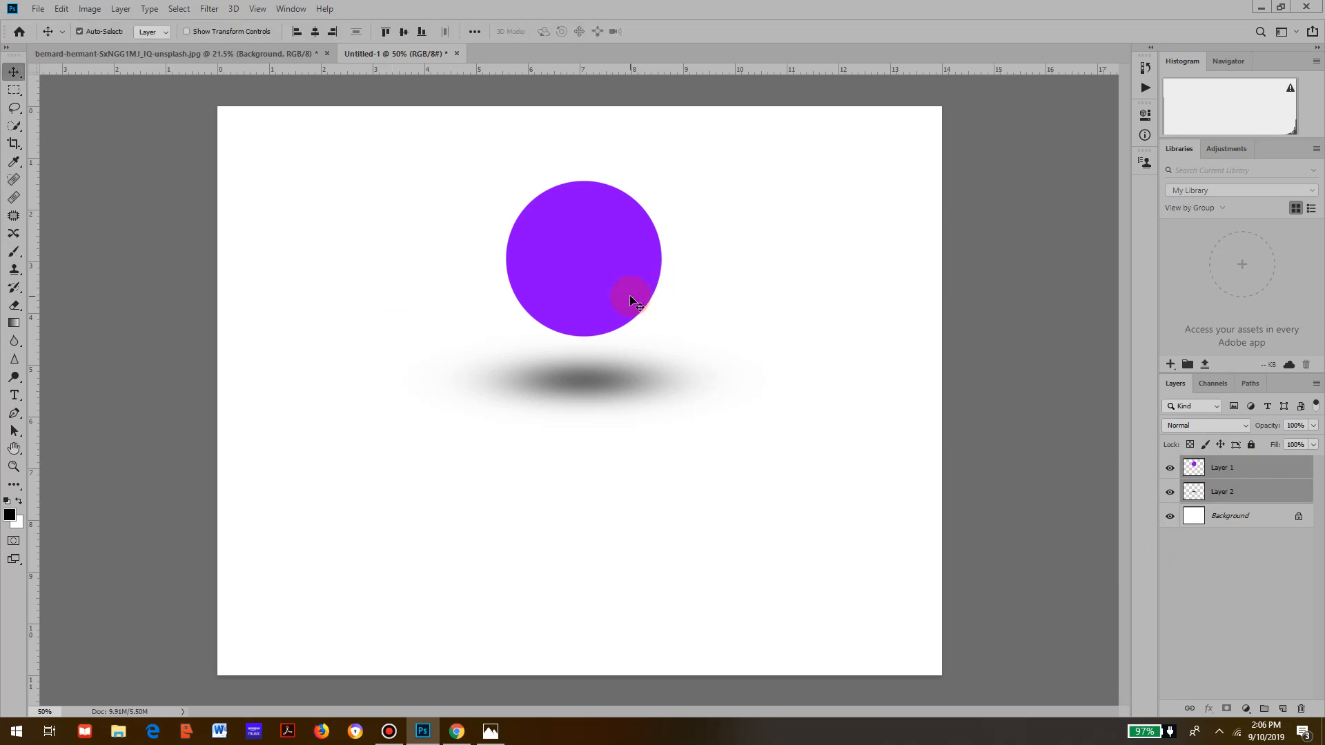
left_click_drag(594, 273, 591, 374)
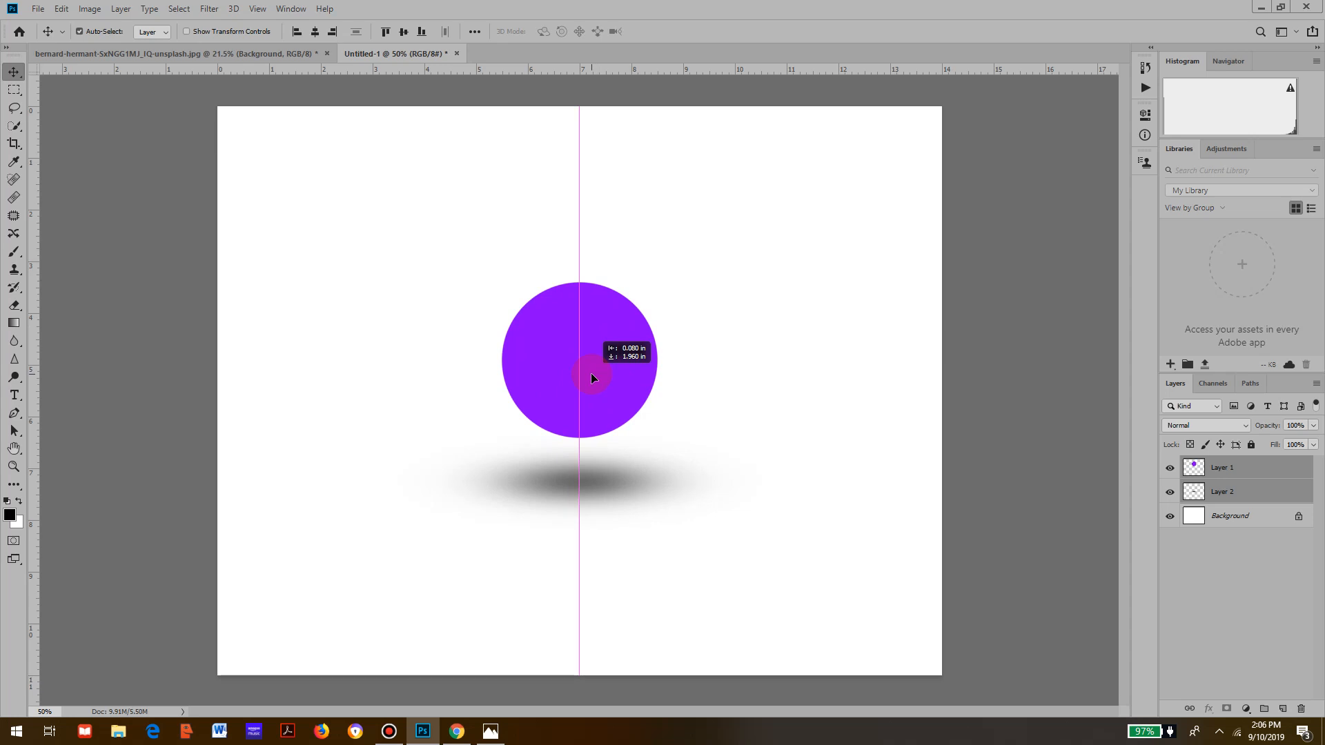
mouse_move(591, 377)
left_mouse_down()
mouse_move(591, 395)
mouse_move(594, 325)
mouse_move(608, 345)
mouse_move(606, 396)
mouse_move(793, 407)
mouse_move(605, 394)
mouse_move(606, 334)
mouse_move(609, 361)
left_mouse_up()
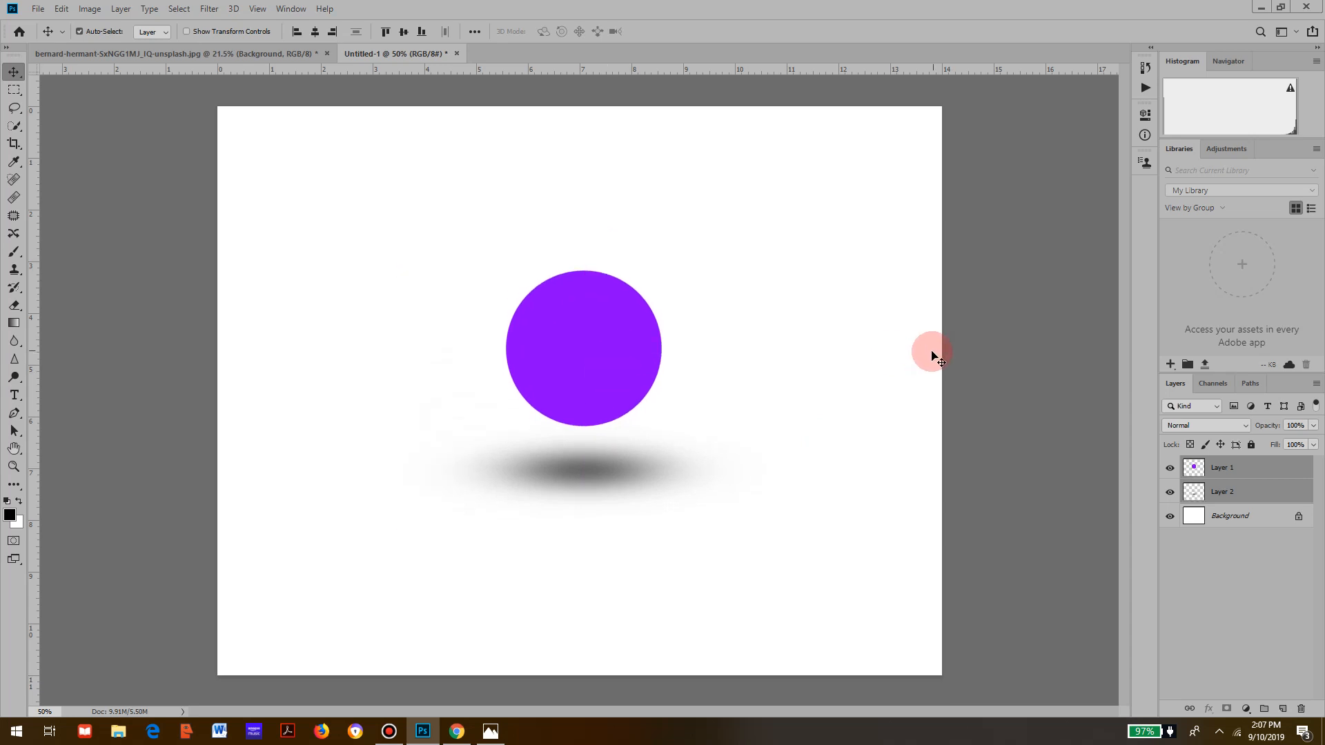
Add a new empty layer above the circle's layer and clip it to the circle
left_click(1280, 649)
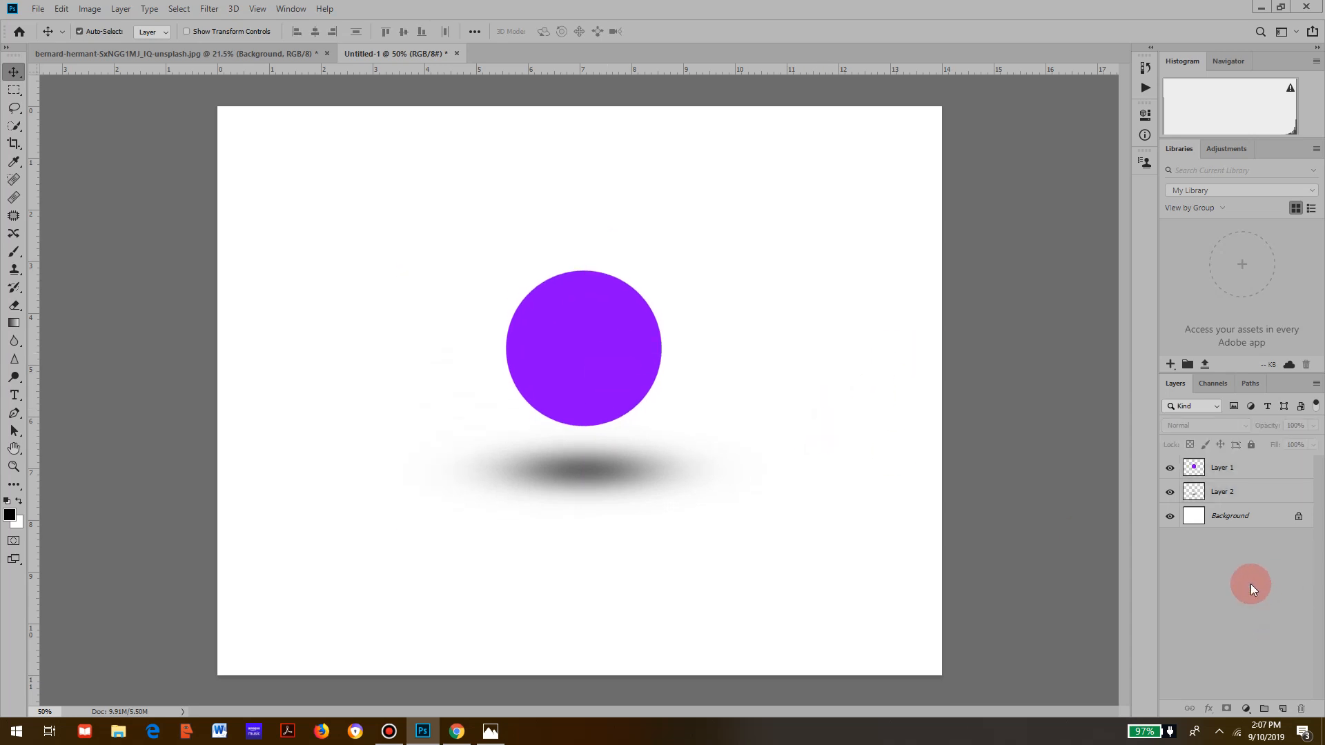
left_click(1282, 711)
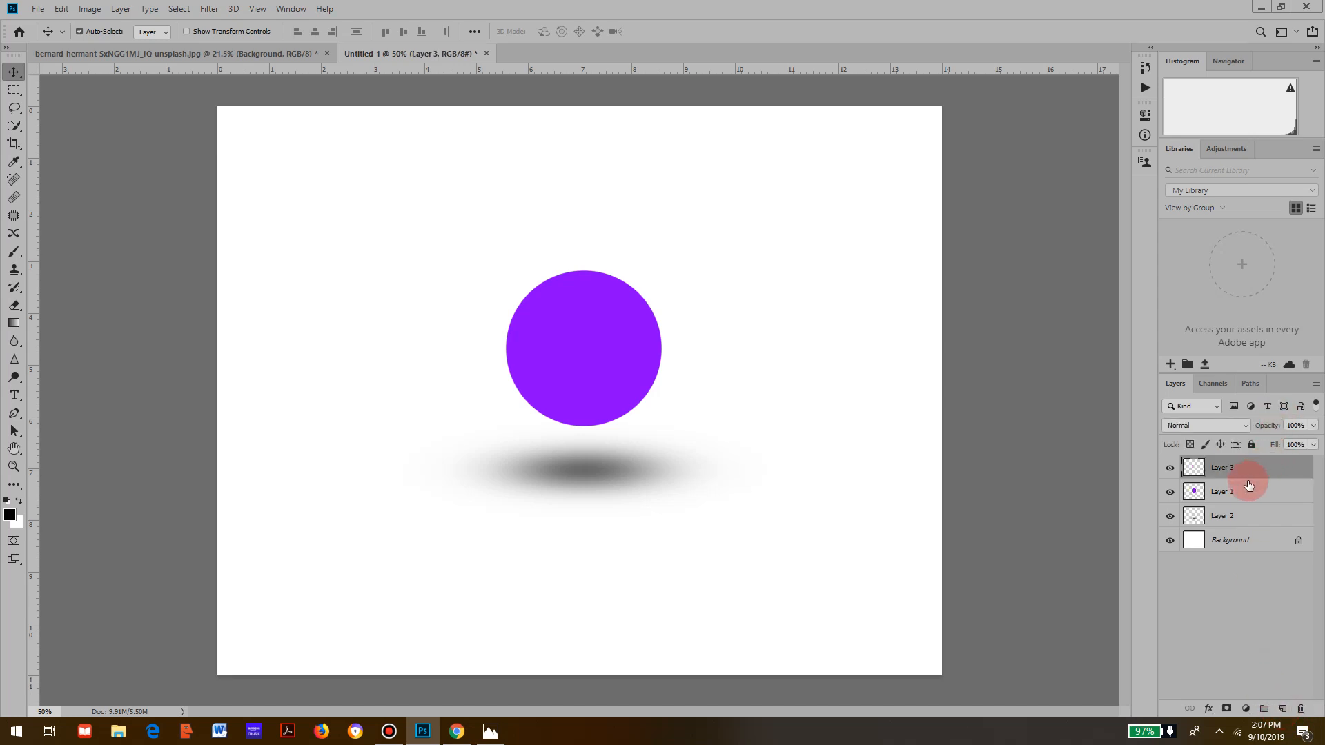
mouse_move(1234, 491)
left_mouse_down()
mouse_move(1218, 492)
mouse_move(1228, 479)
left_mouse_up()
left_click(1227, 479, "alt")
Rename the circle's layer Object and the shadow's layer Shadow
double_click(1222, 492)
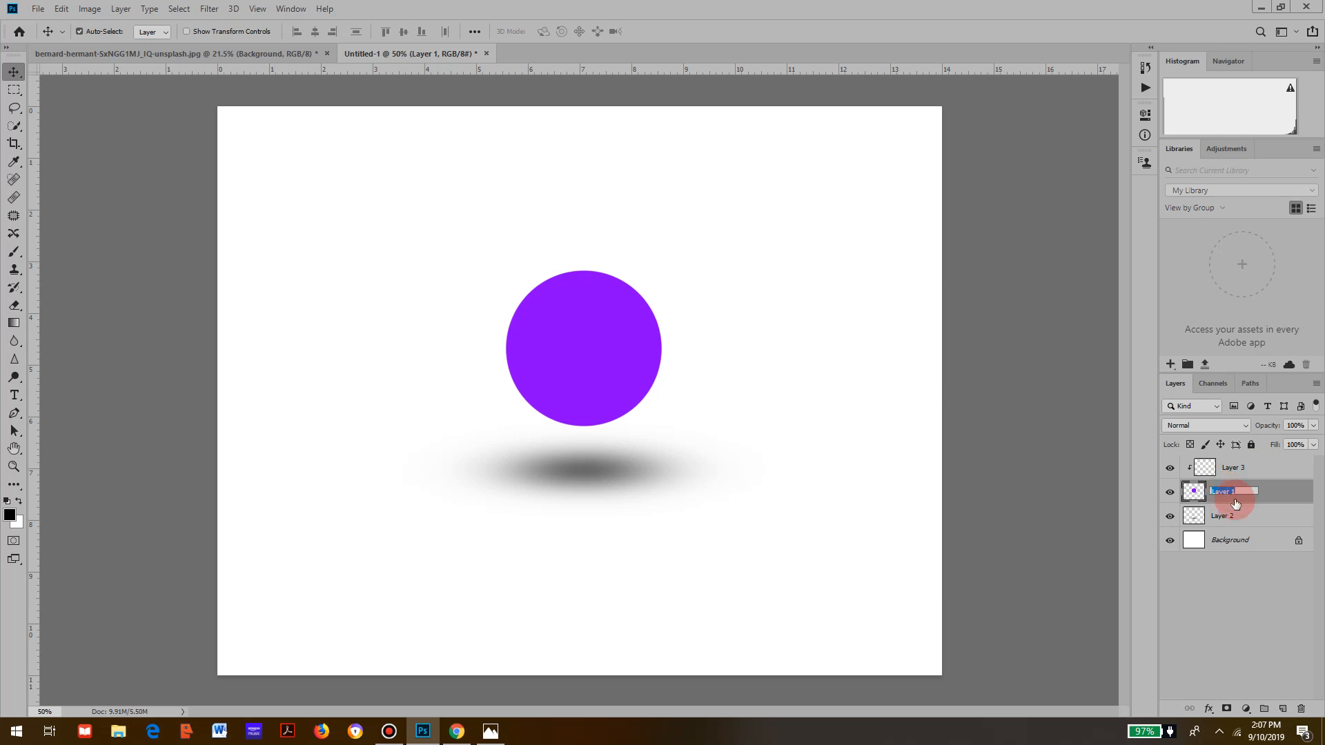
type("Object")
key("Return")
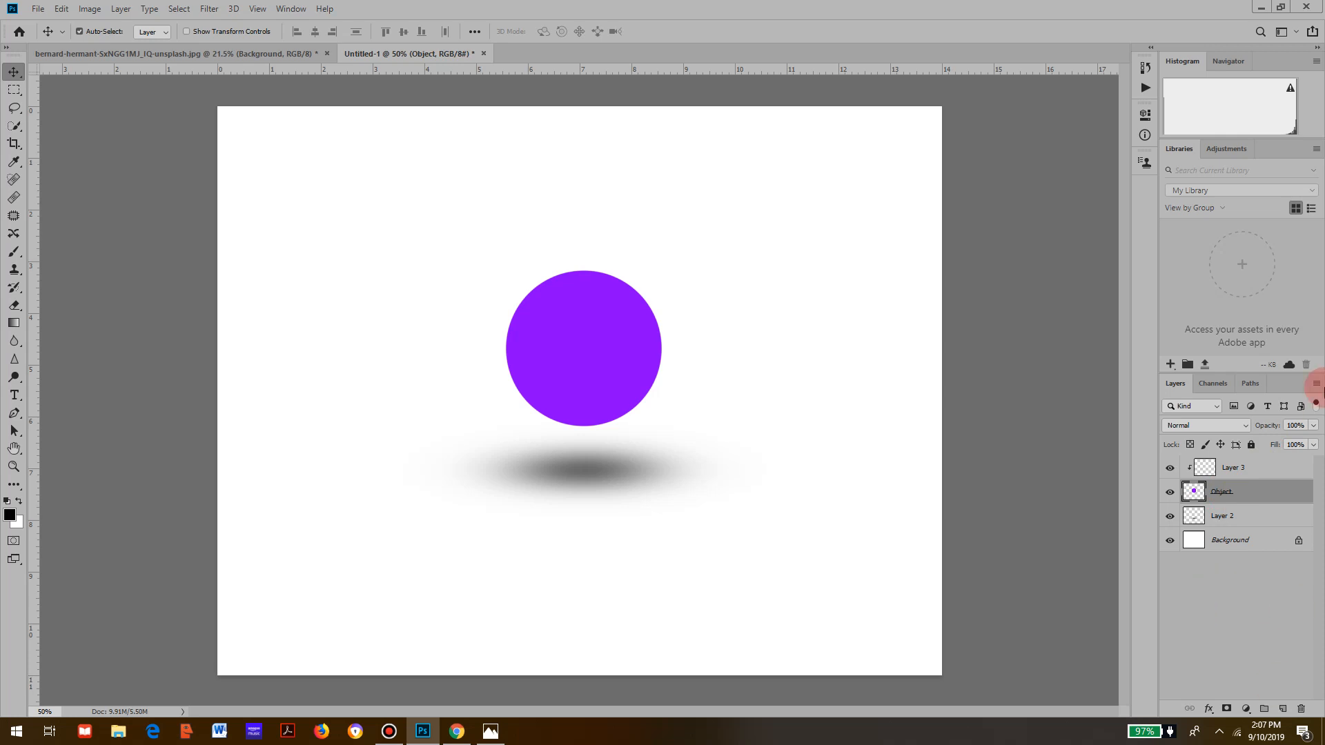
double_click(1225, 516)
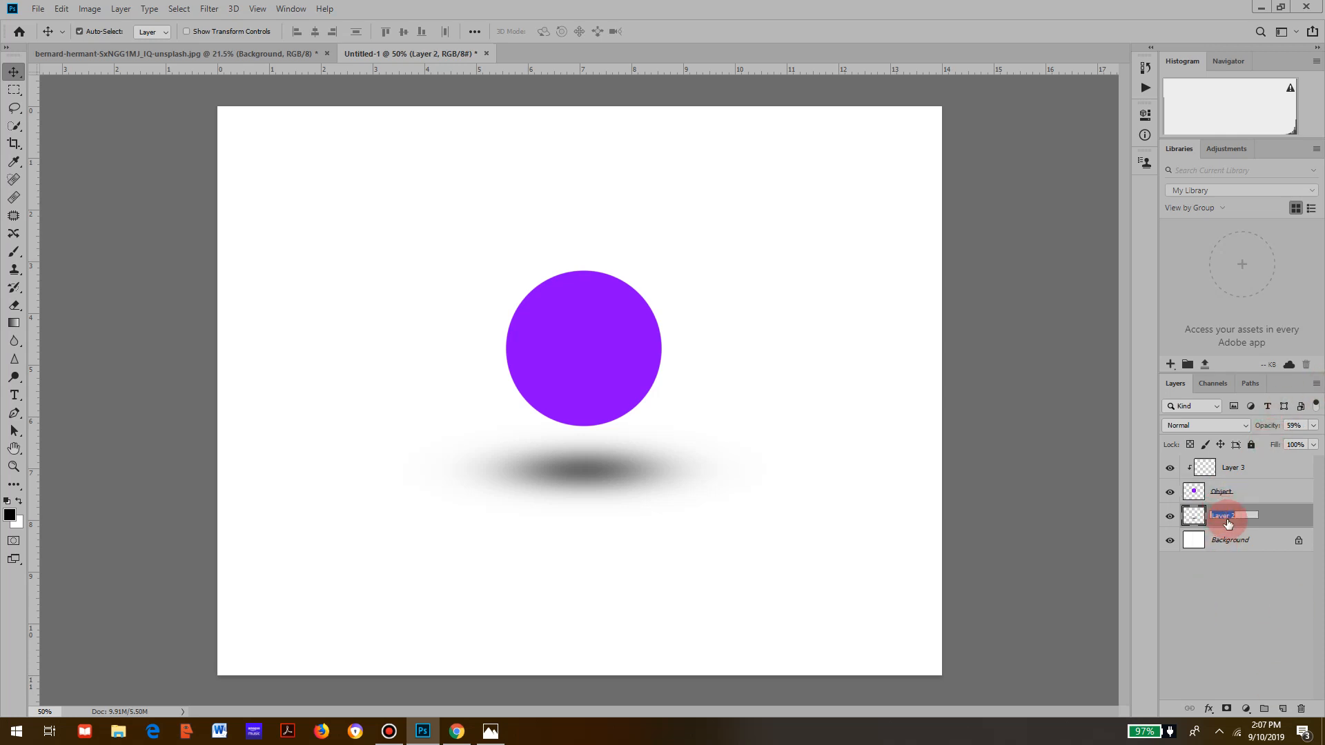
type("Shadow")
key("Return")
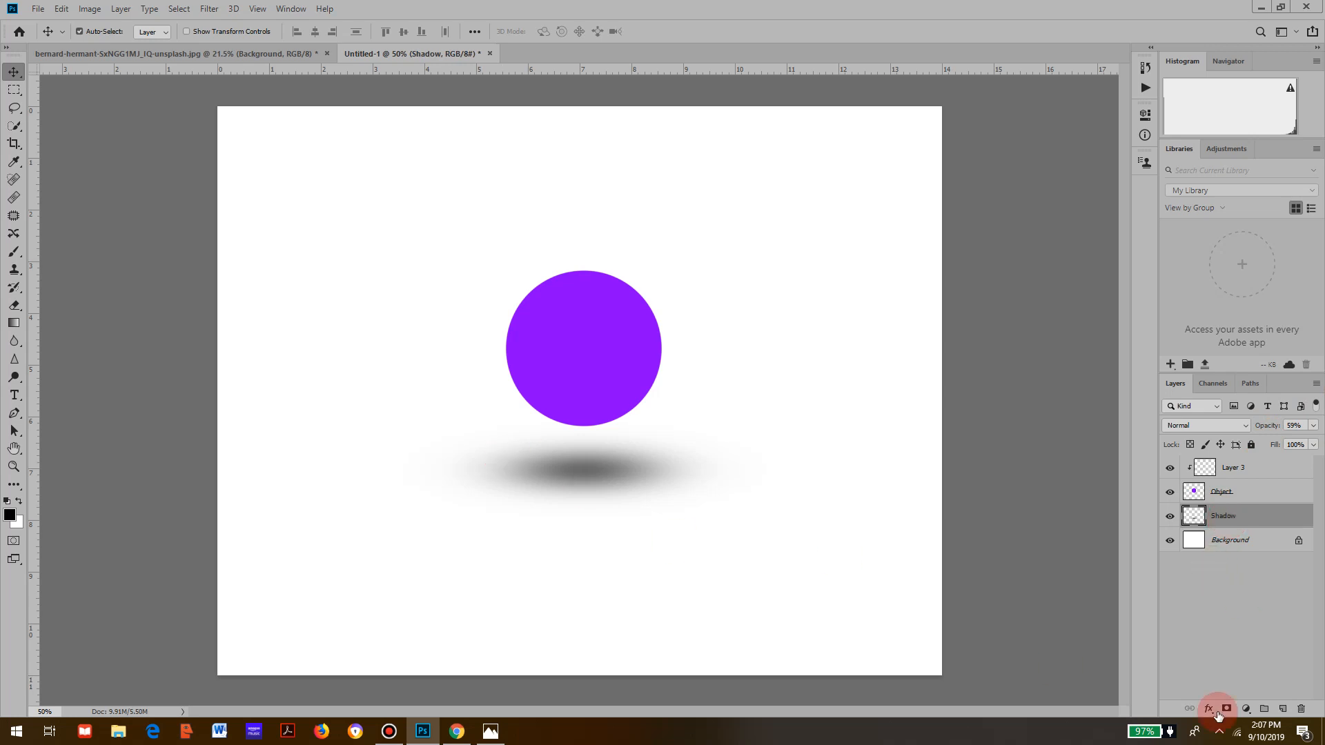
Rename the clipped layer above Object as Higlights
double_click(1233, 467)
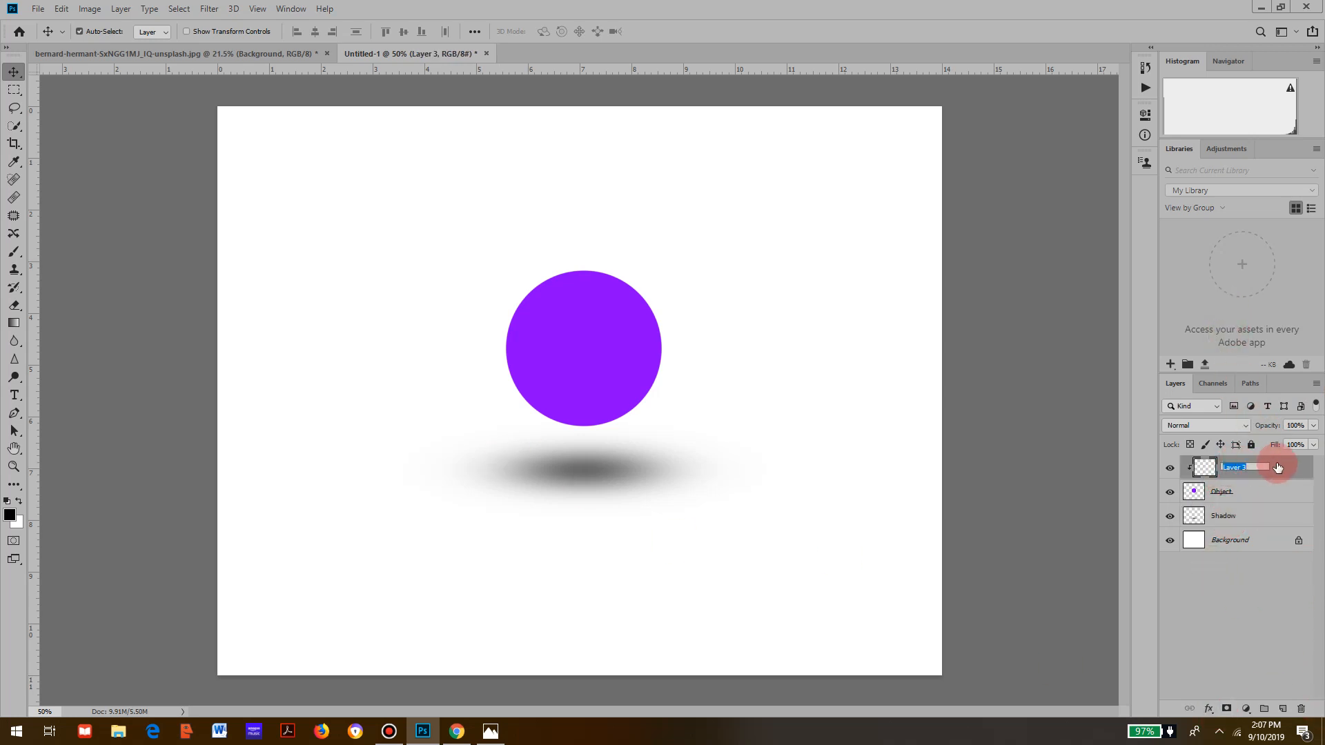
type("Higlights")
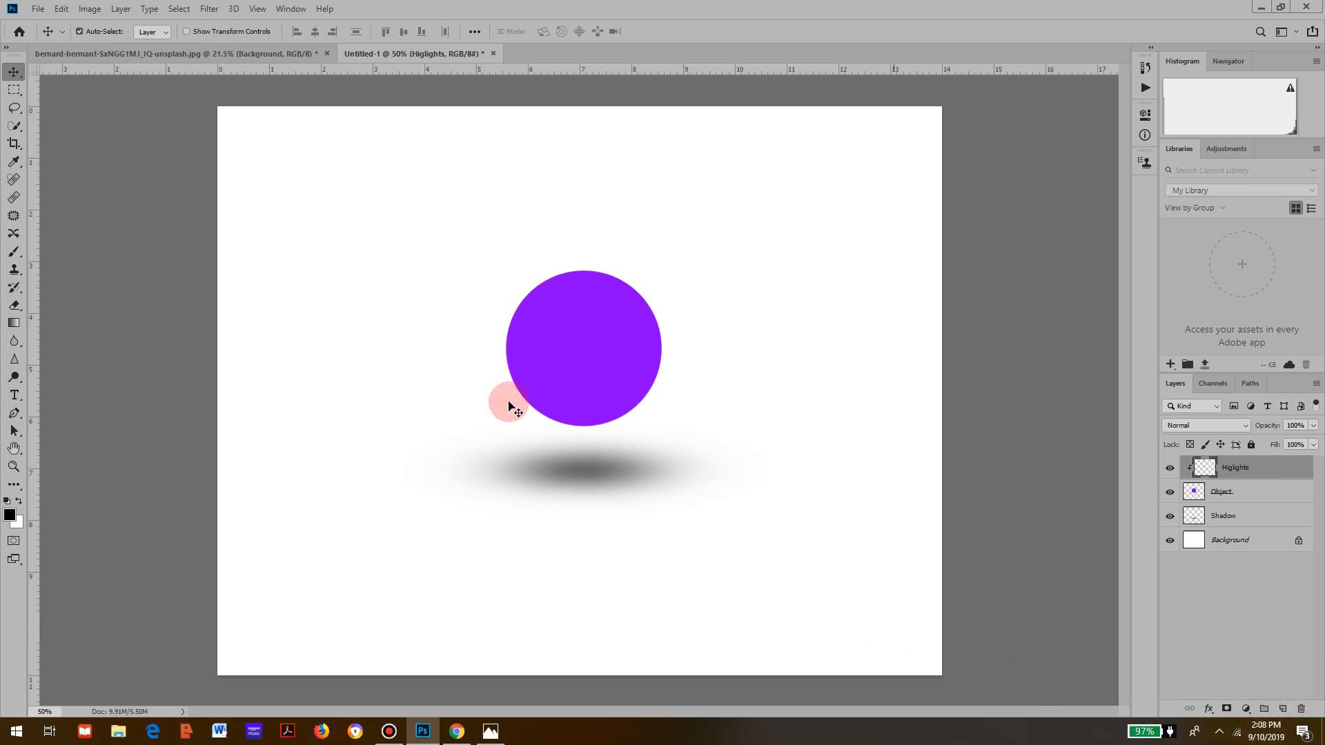
Set the Brush tool's foreground colour to the lighter purple #a438ff for the highlights
type("b")
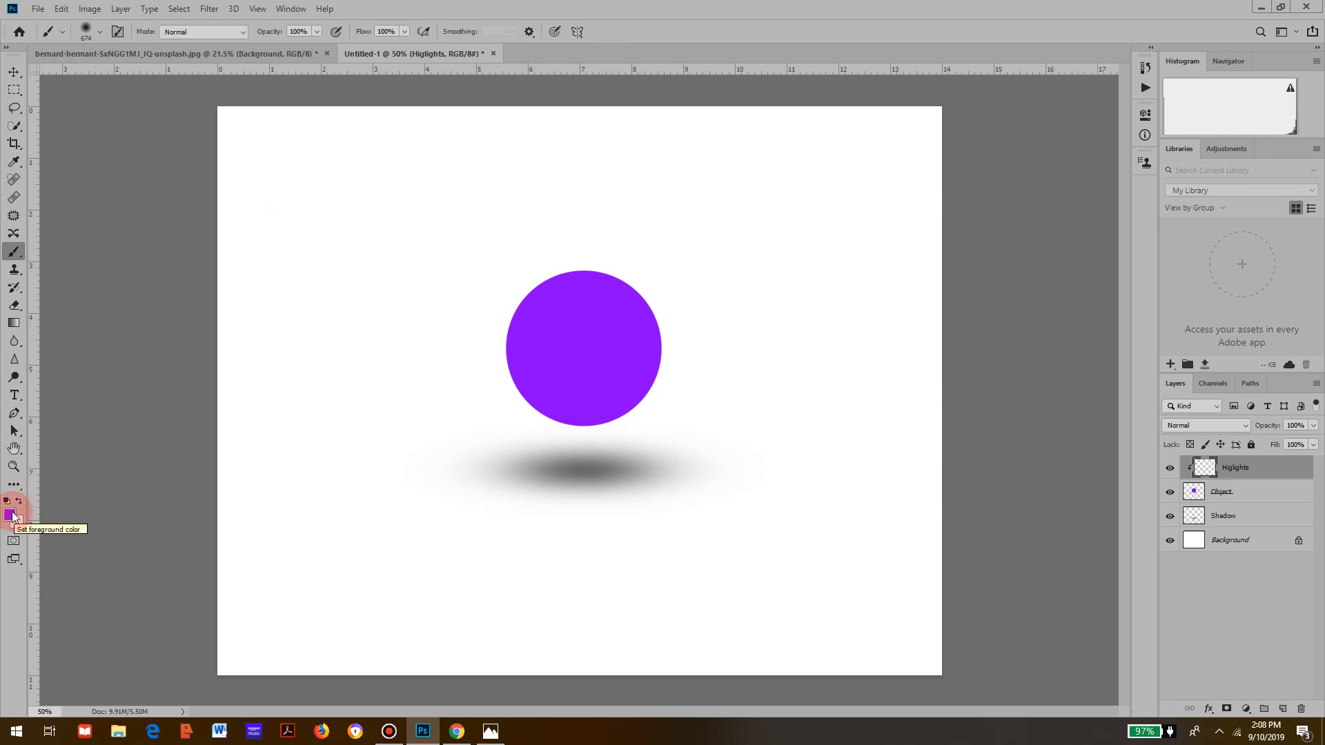
left_click(10, 515)
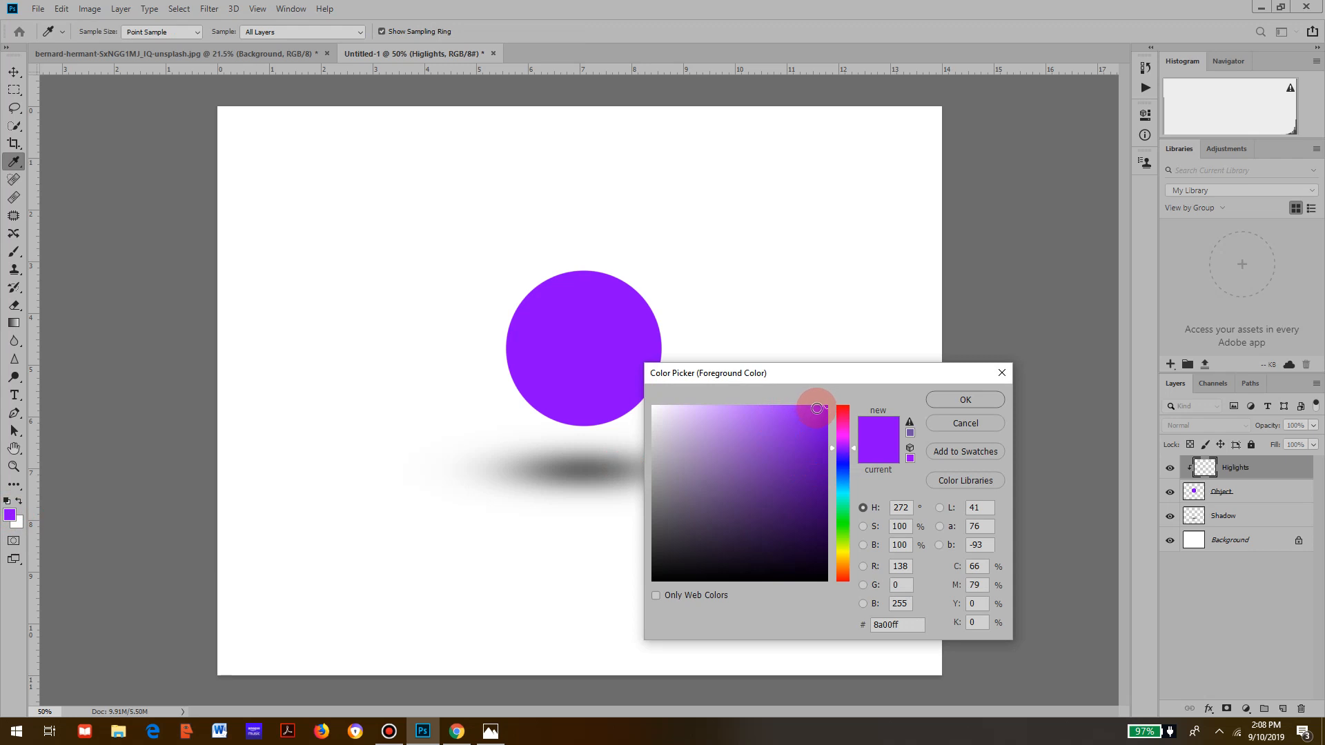
left_click_drag(817, 408, 790, 393)
left_click(947, 400)
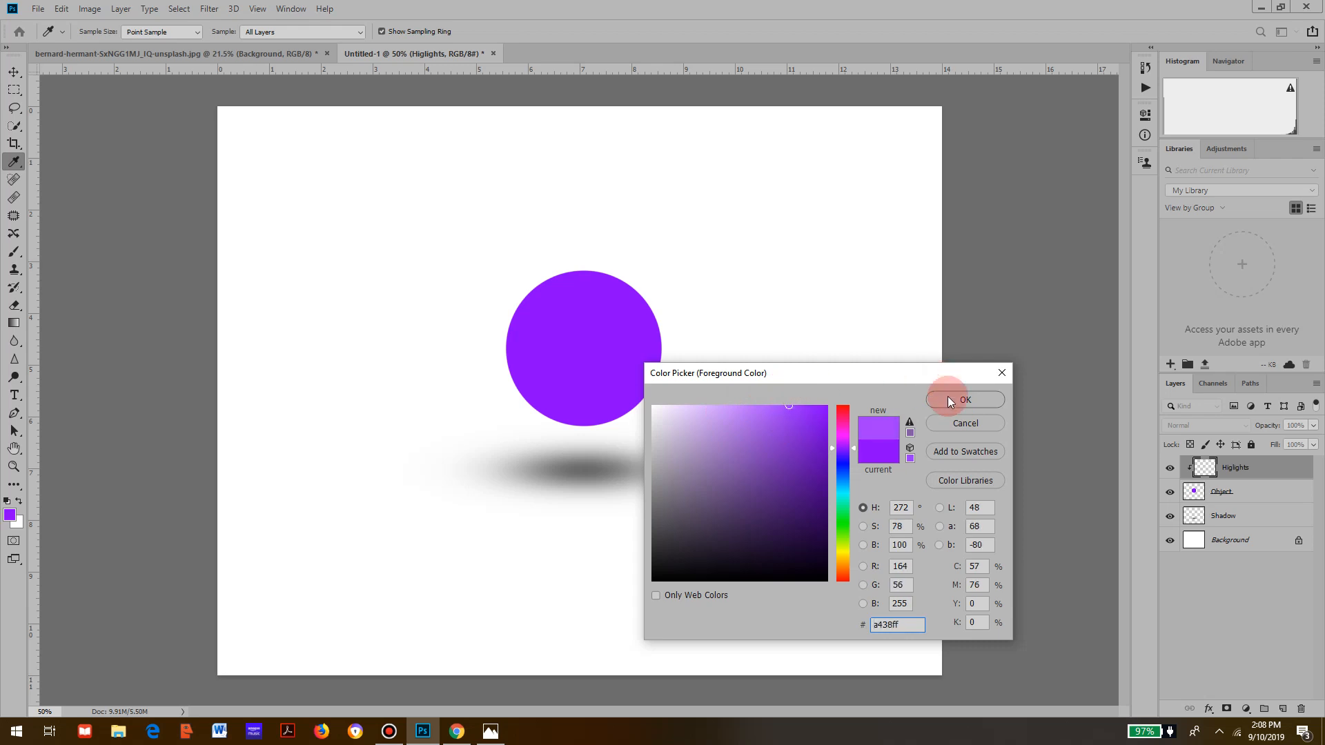
key("b")
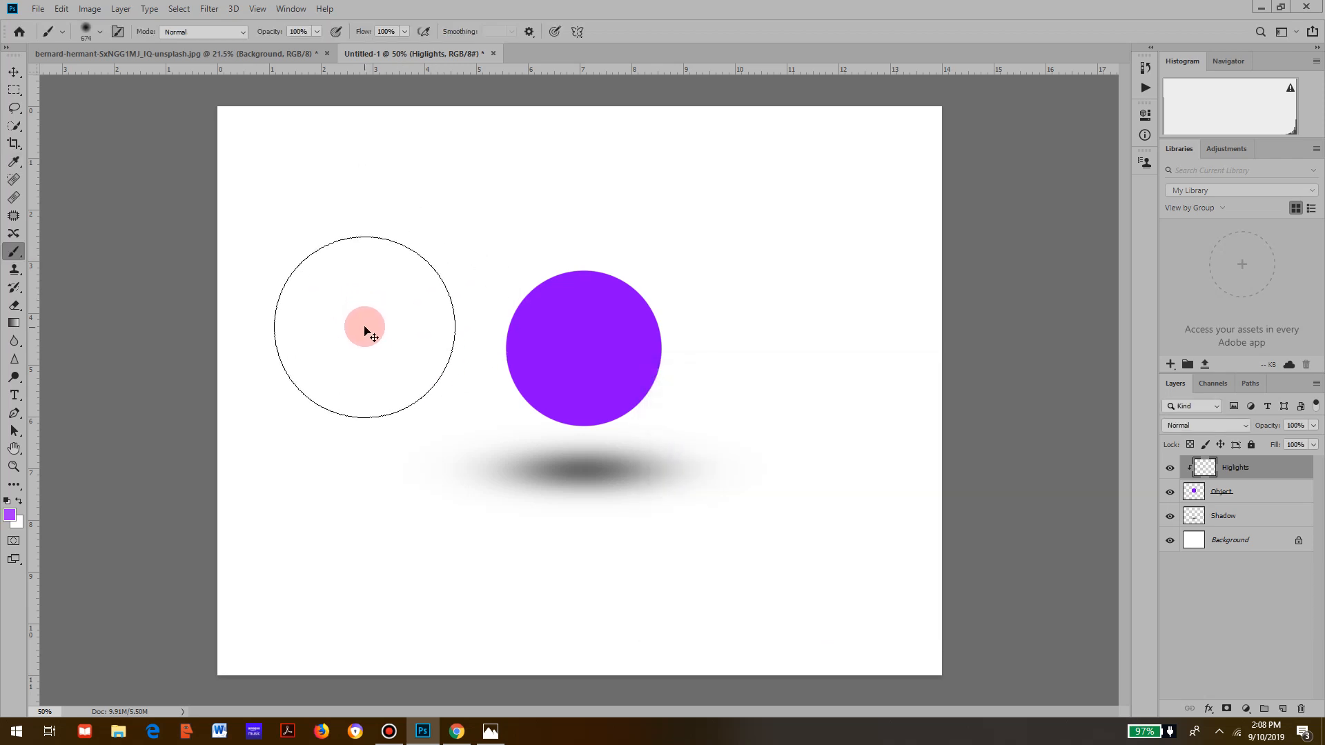
Enlarge the soft brush to 858 px and paint the highlight over the sphere's upper-left side on the Higlights layer
left_click_drag(365, 327, 395, 325)
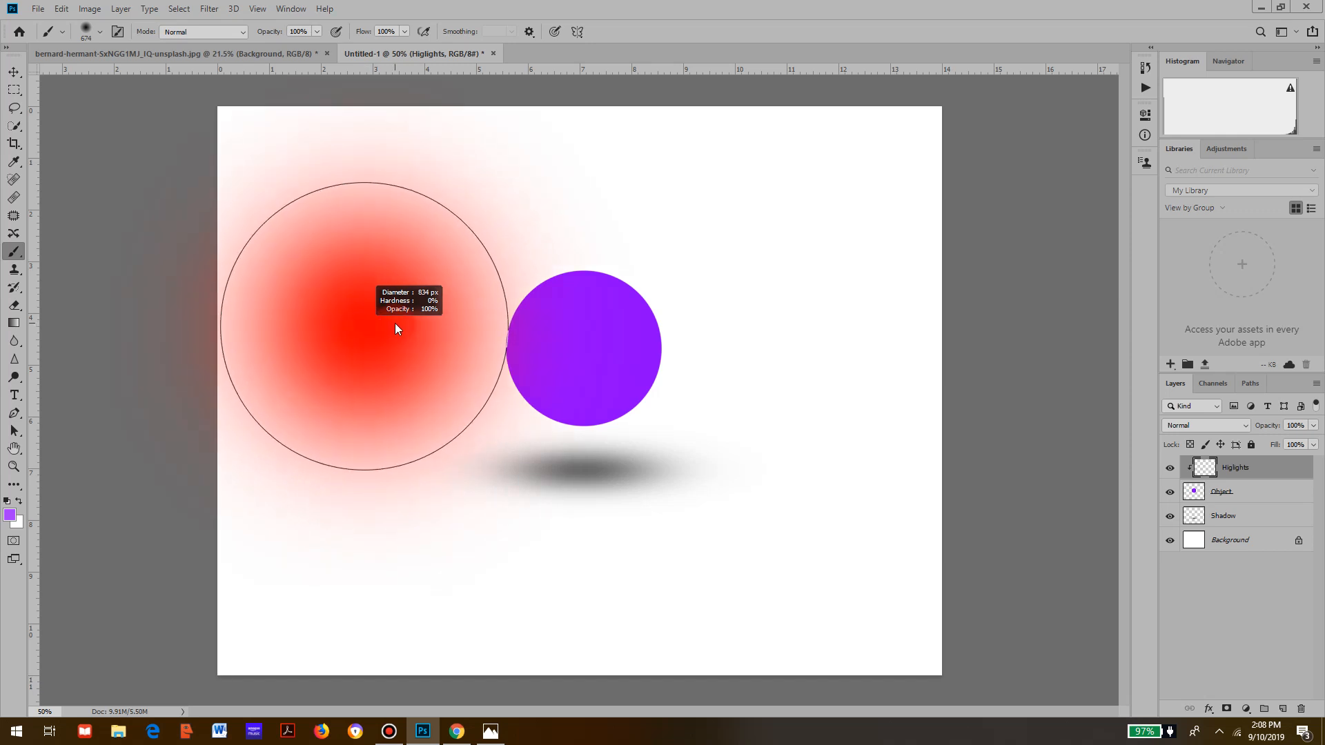
left_click_drag(394, 323, 406, 316)
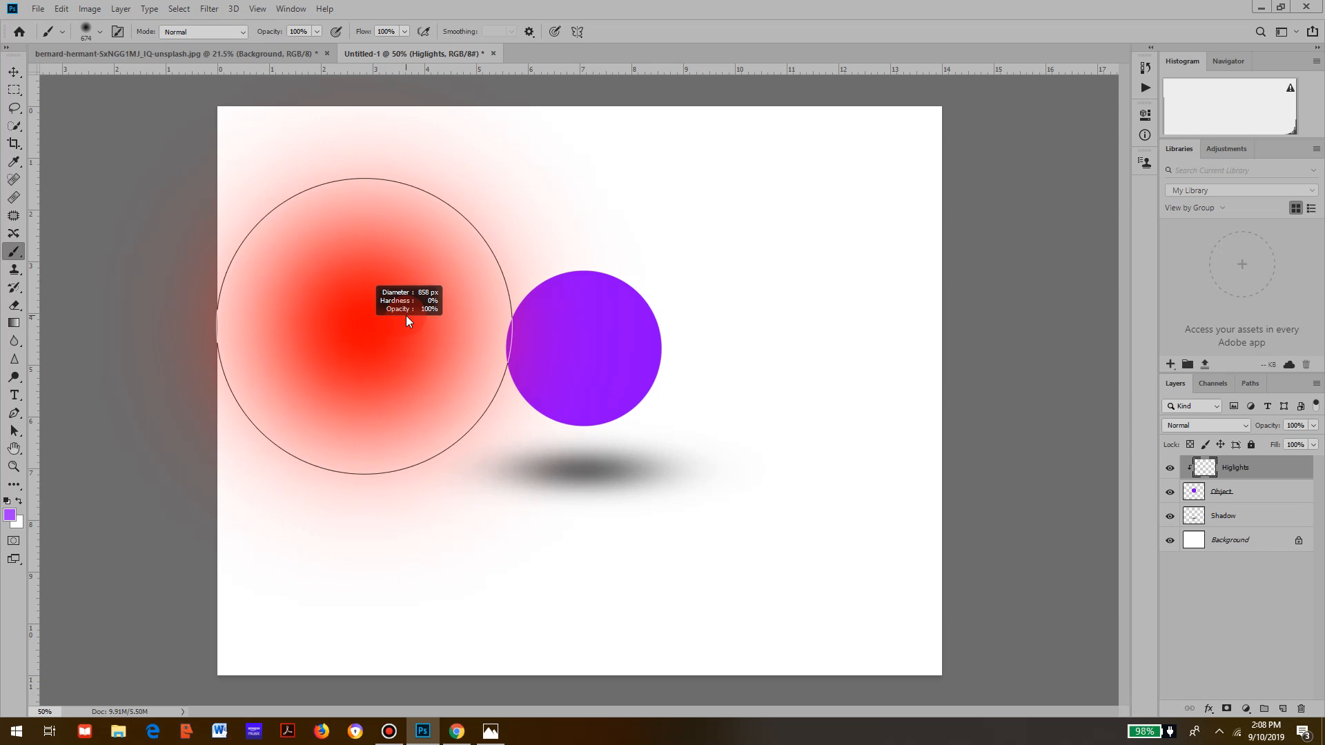
left_click_drag(384, 267, 384, 267)
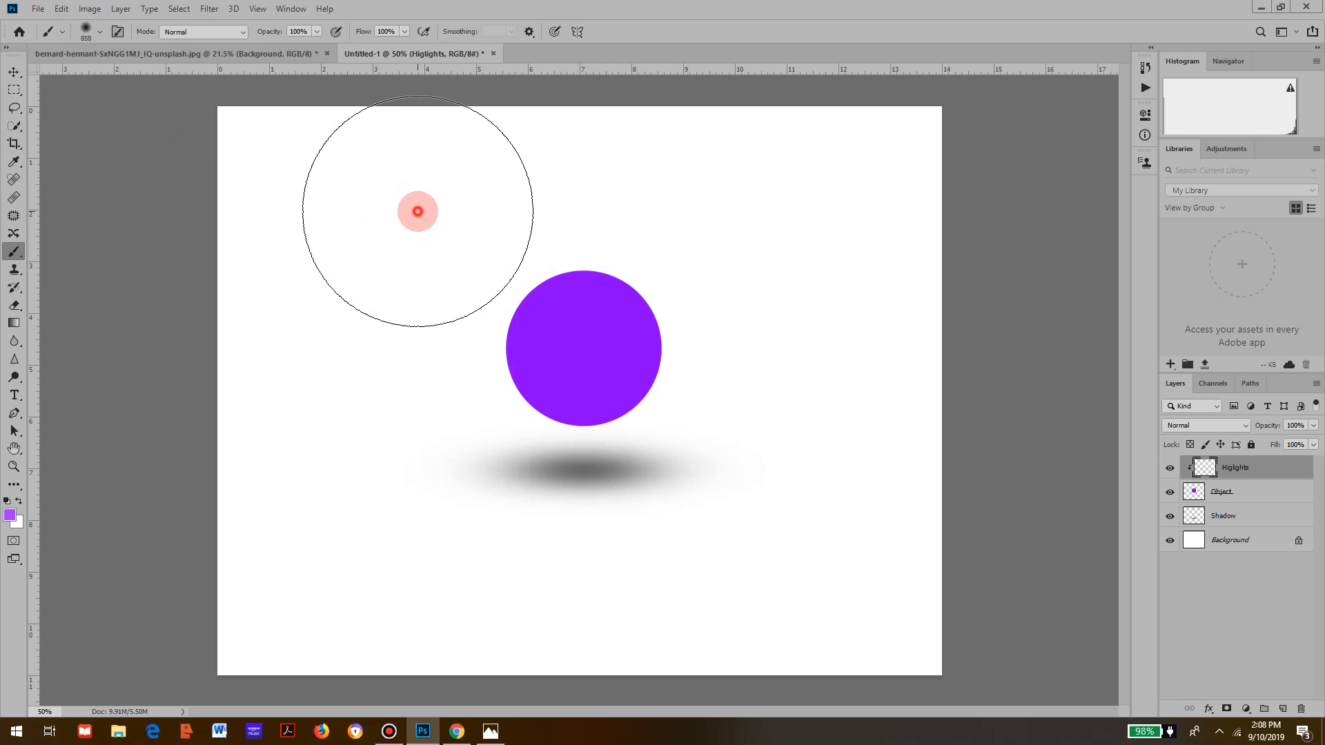
mouse_move(417, 211)
left_mouse_down()
mouse_move(373, 331)
mouse_move(408, 272)
mouse_move(522, 154)
mouse_move(403, 296)
mouse_move(408, 249)
mouse_move(485, 140)
mouse_move(365, 271)
mouse_move(388, 214)
mouse_move(481, 130)
mouse_move(403, 212)
mouse_move(468, 132)
mouse_move(405, 301)
left_mouse_up()
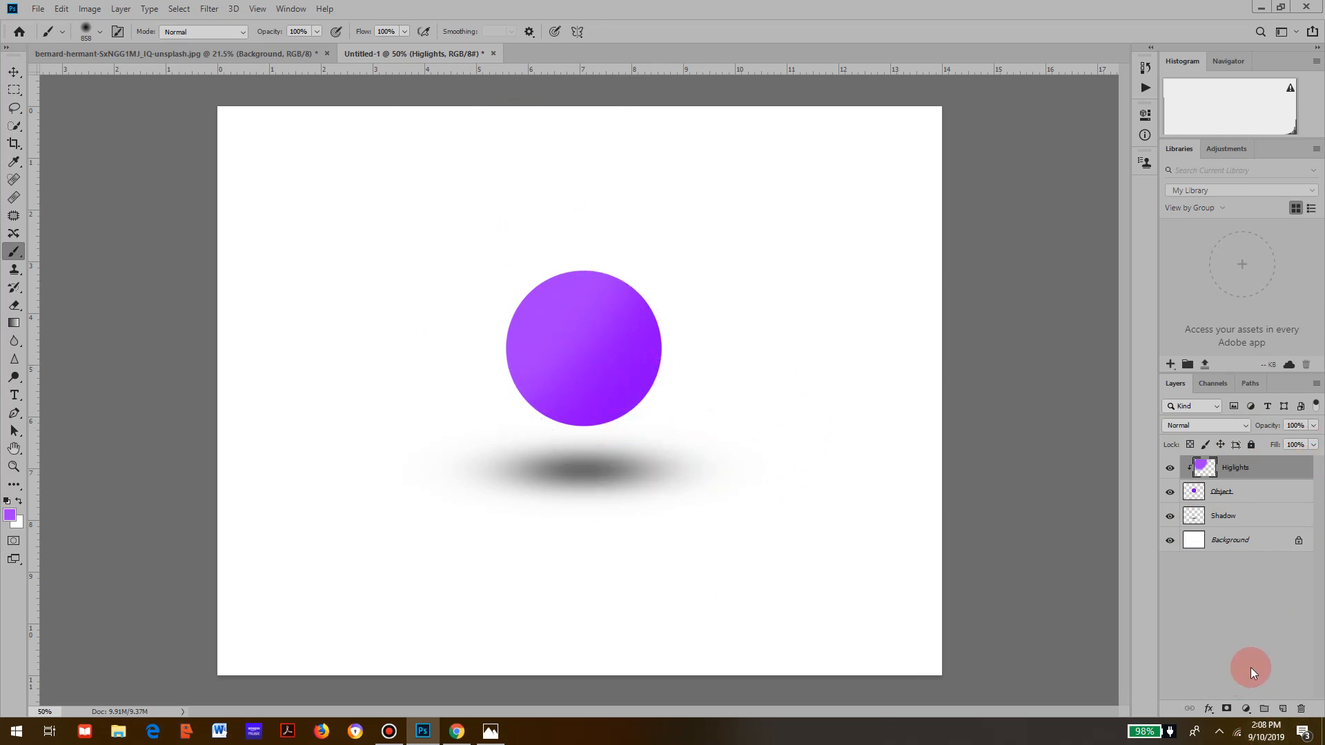
Add a new layer above Higlights, clip it to the sphere and name it Dark
left_click(1281, 711)
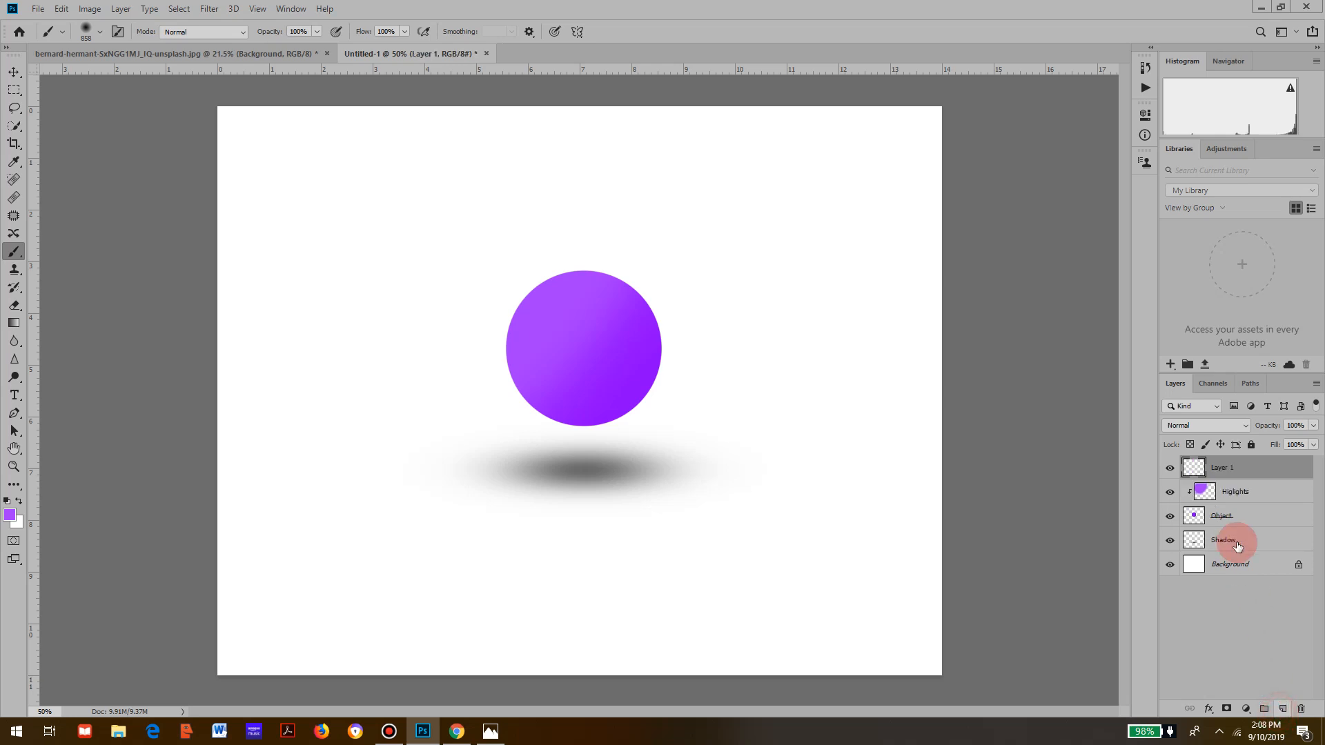
left_click(1208, 477, "alt")
double_click(1228, 467)
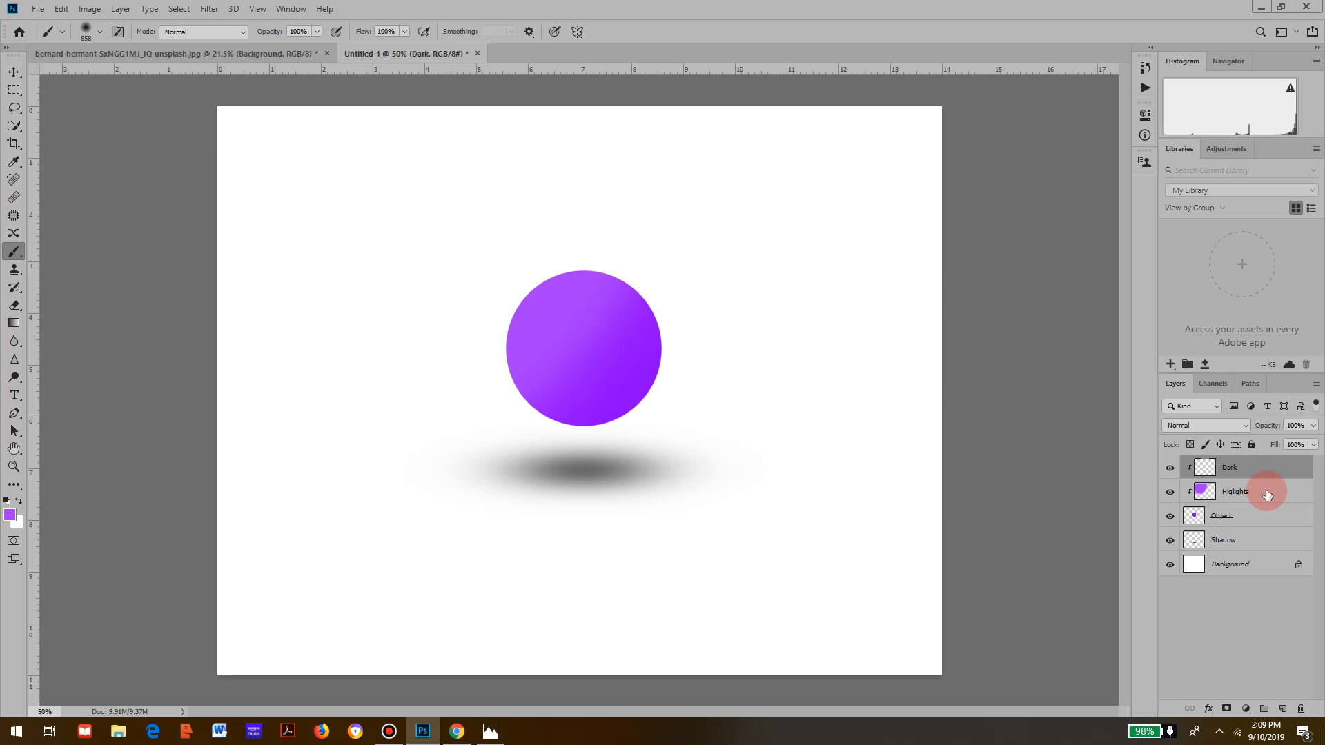
Sample the sphere's base purple, choose a darker shade of it and paint the sphere's lower-right side on the Dark layer
left_click(620, 377, "alt")
left_click(9, 515)
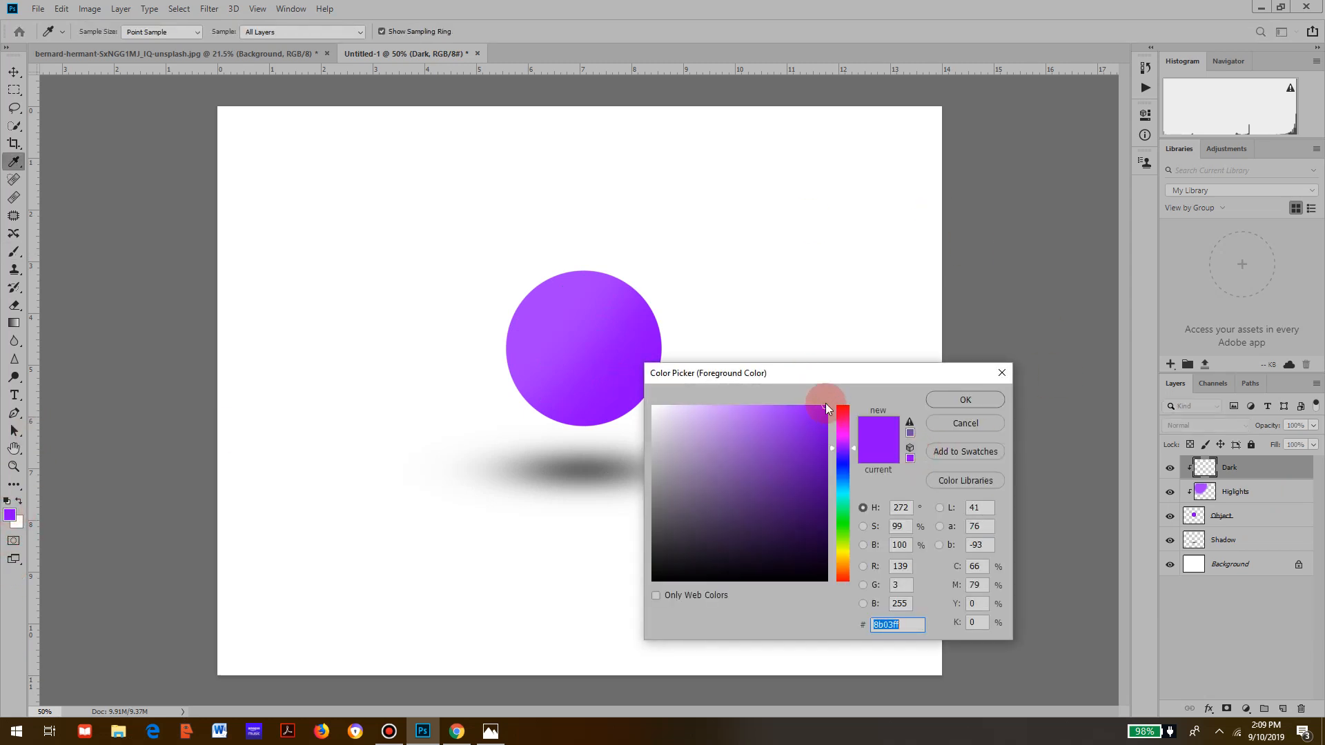
left_click(829, 427)
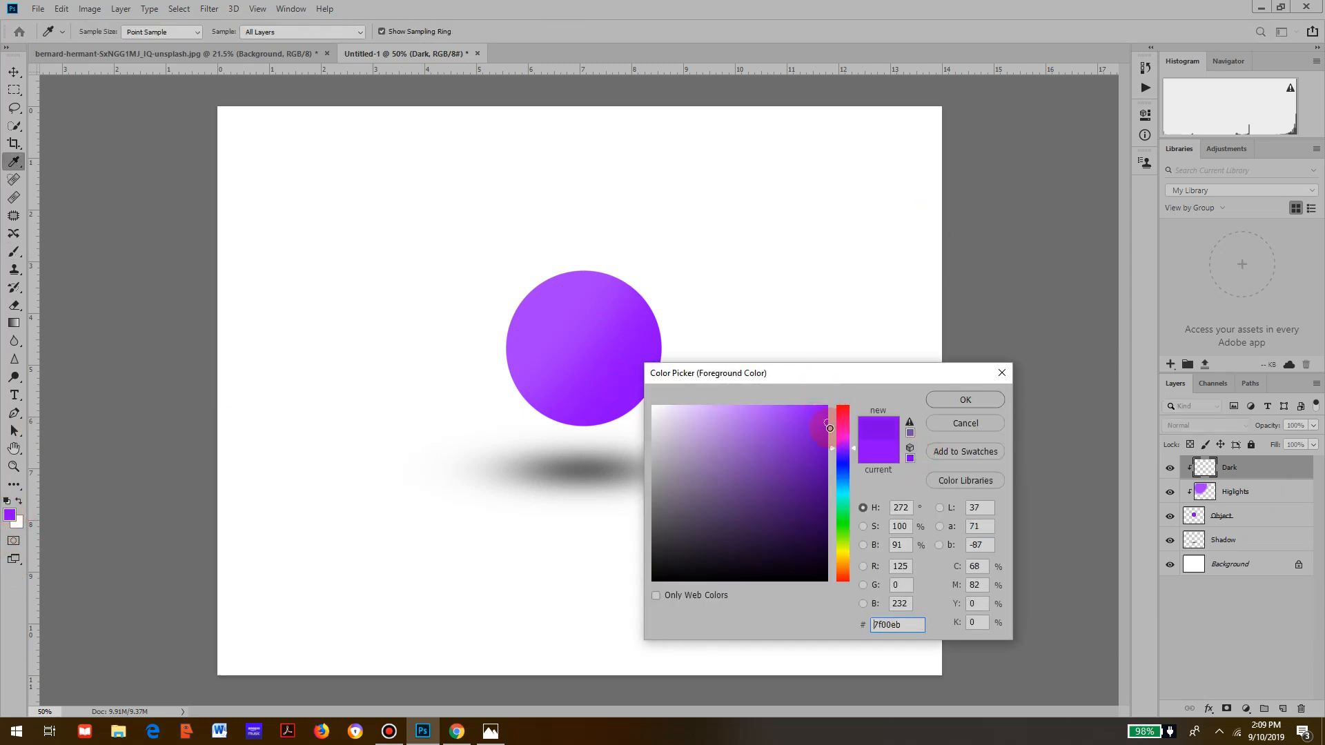
left_click_drag(829, 428, 829, 443)
left_click(980, 405)
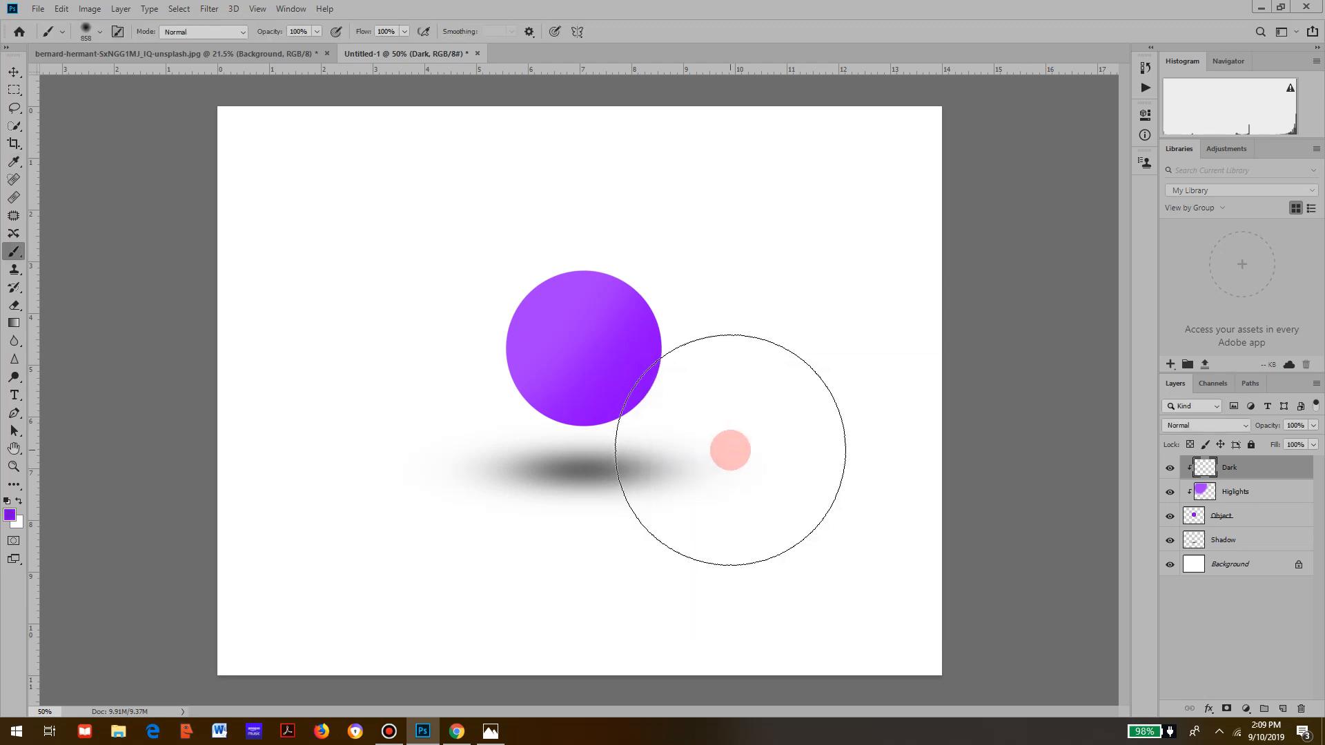
key("alt")
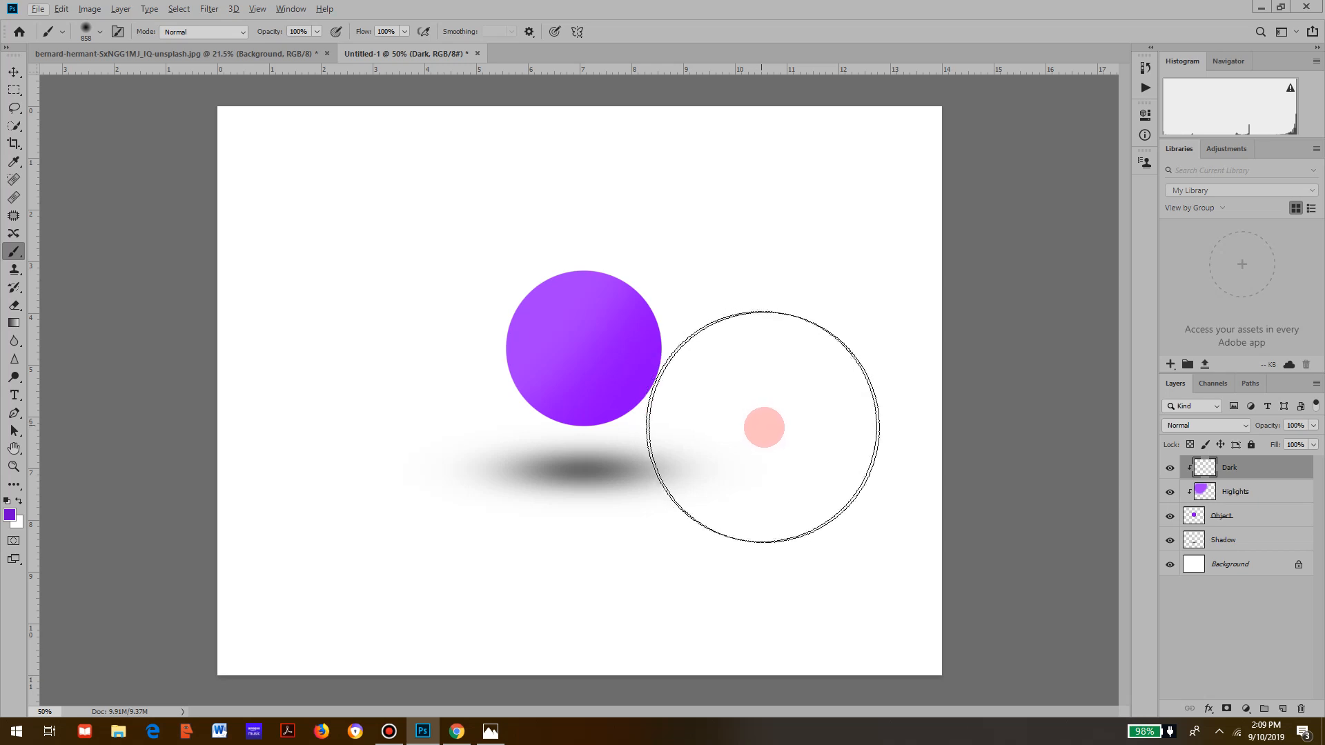
mouse_move(762, 427)
left_mouse_down()
mouse_move(680, 513)
mouse_move(618, 542)
mouse_move(703, 508)
mouse_move(778, 411)
mouse_move(747, 484)
mouse_move(633, 542)
mouse_move(767, 427)
mouse_move(794, 376)
mouse_move(775, 449)
mouse_move(631, 539)
mouse_move(714, 429)
mouse_move(860, 405)
left_mouse_up()
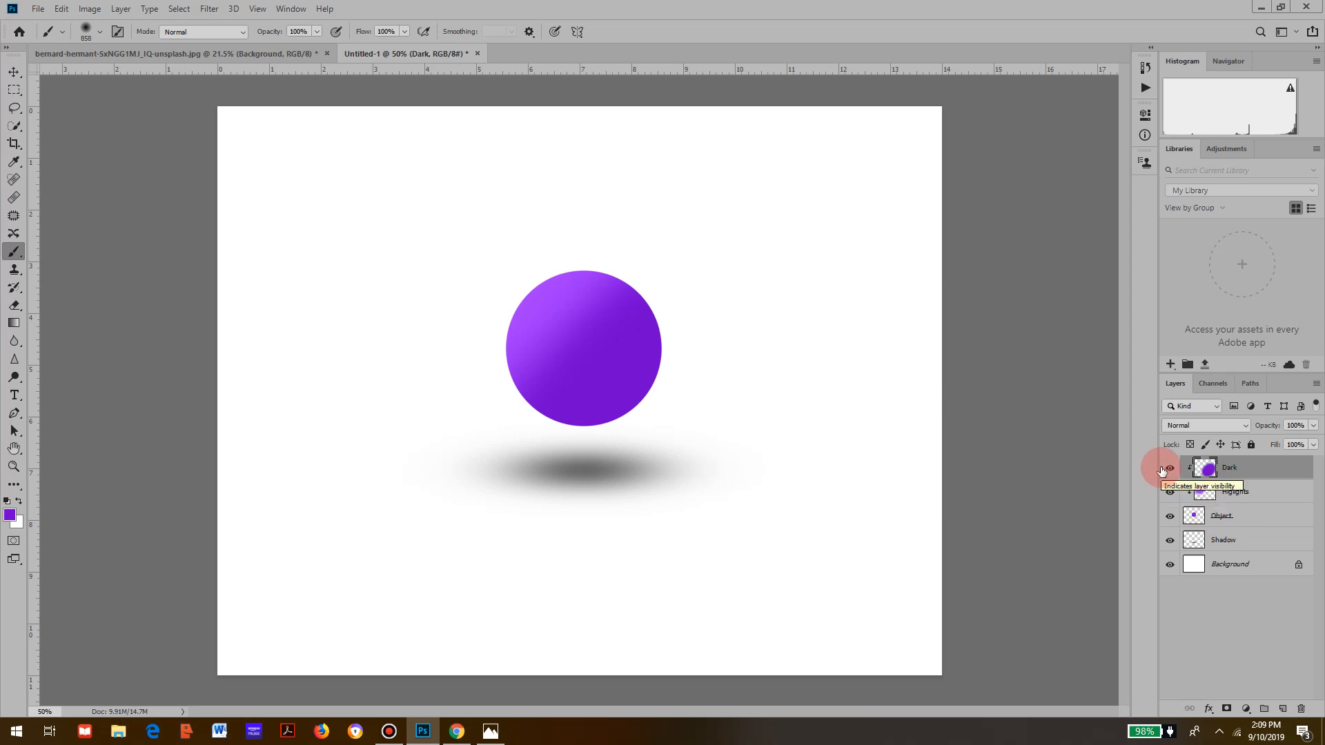
Hide and show the Dark and Higlights layers to compare the sphere with and without shading
left_click_drag(1166, 471, 1181, 507)
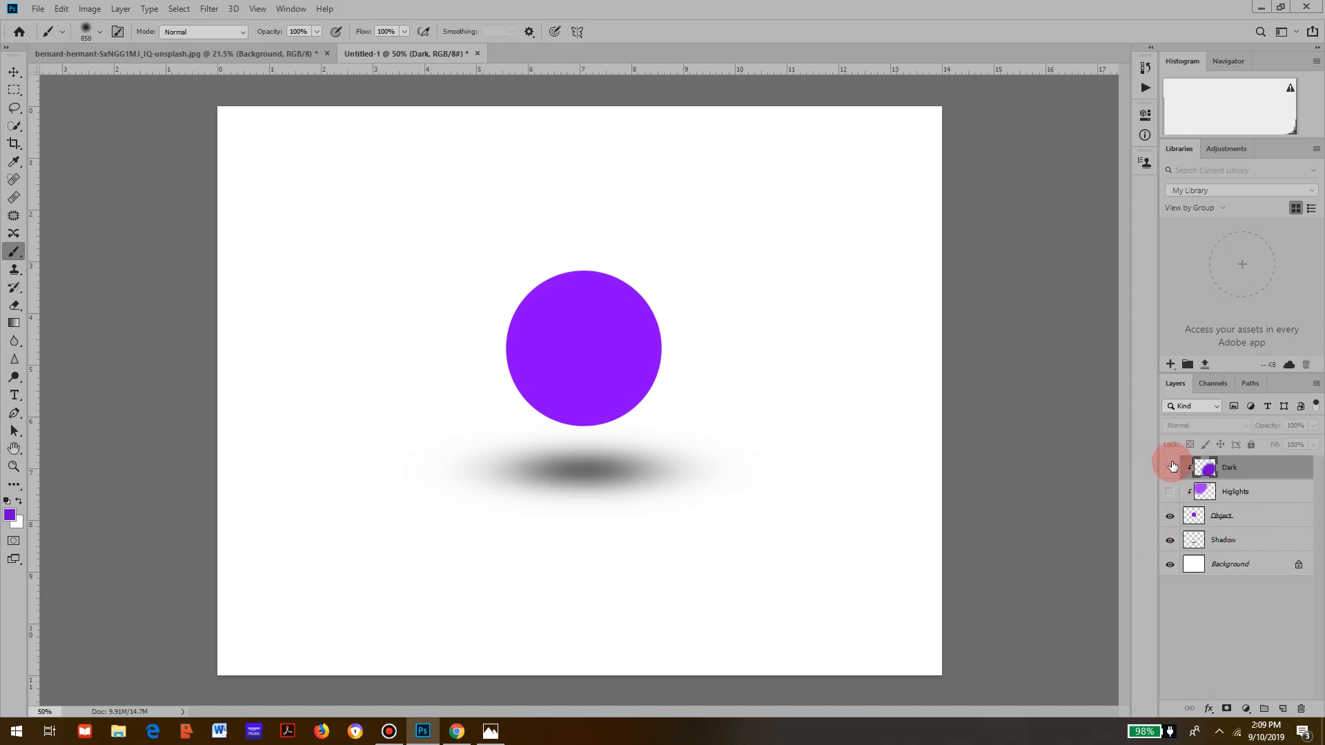
left_click_drag(1168, 466, 1184, 516)
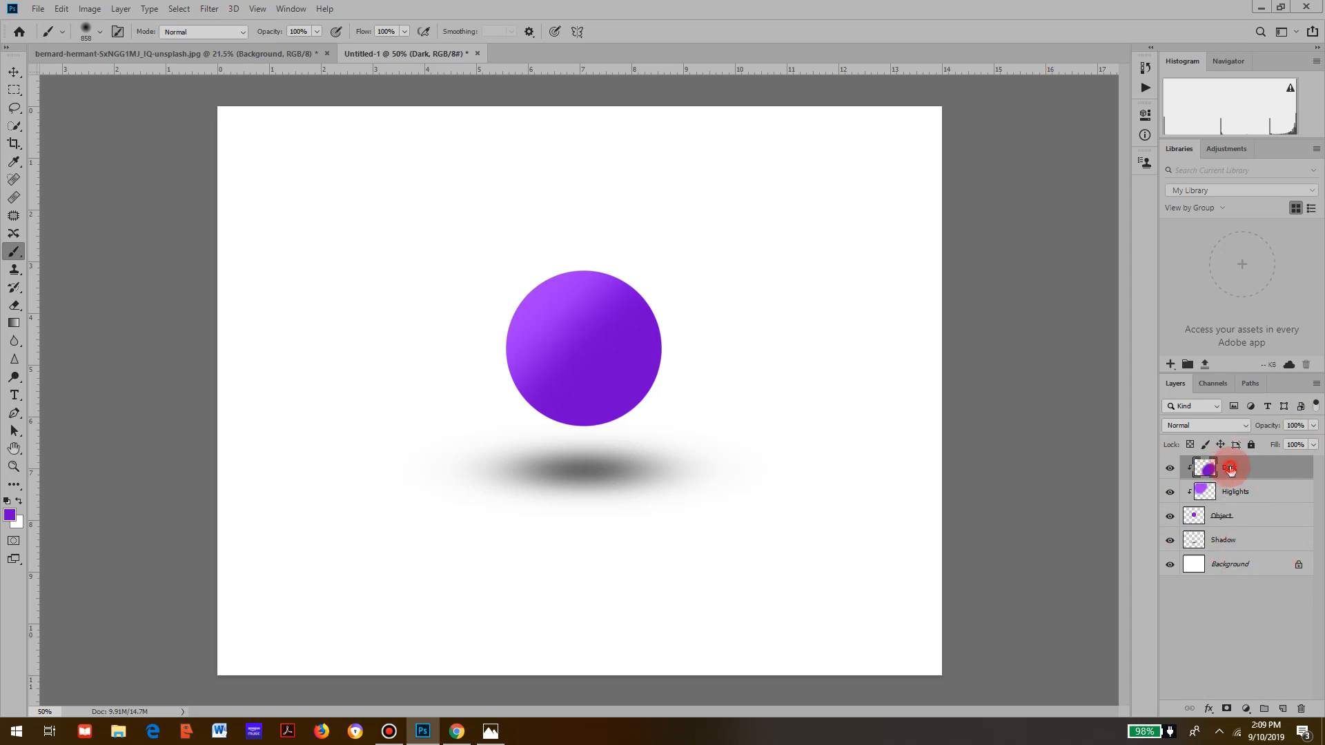
Add a layer mask to Dark and paint black with a 1050 px brush to fade the shade from the sphere's upper-left side
left_click(1228, 710)
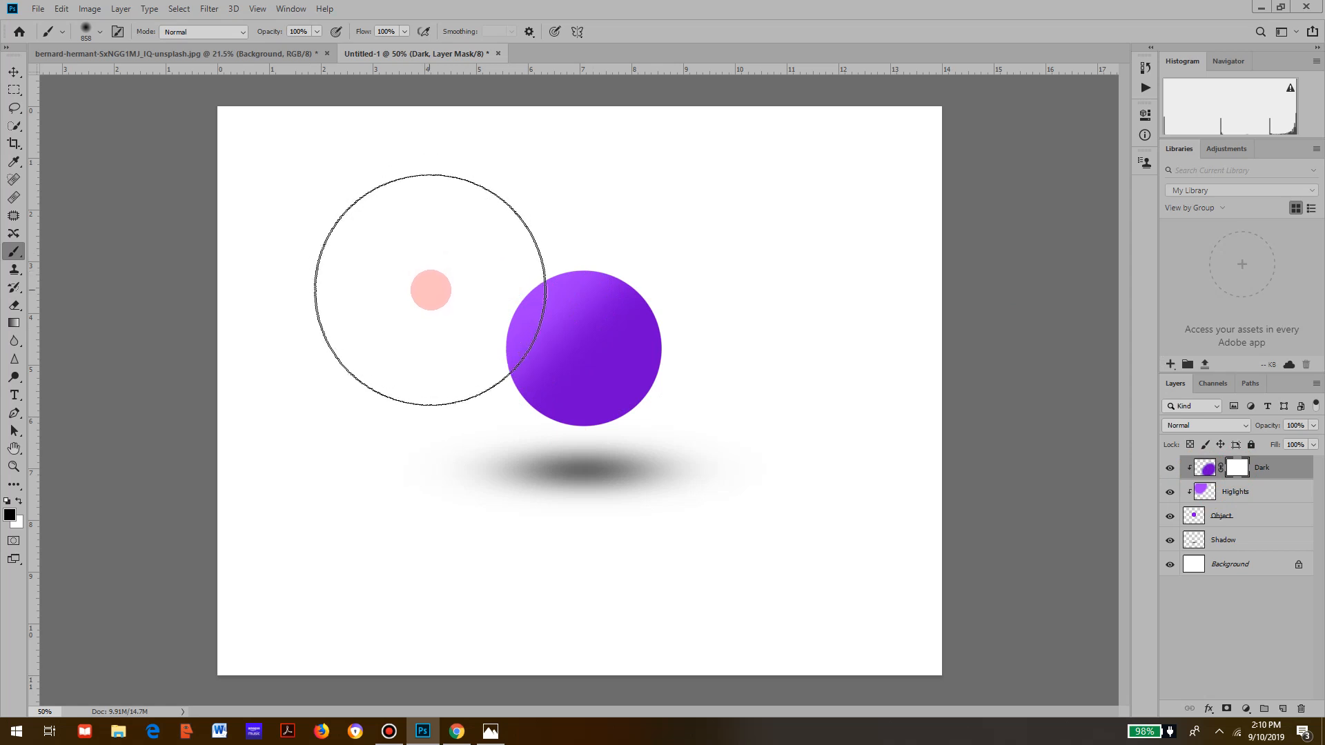
left_click_drag(384, 234, 418, 229)
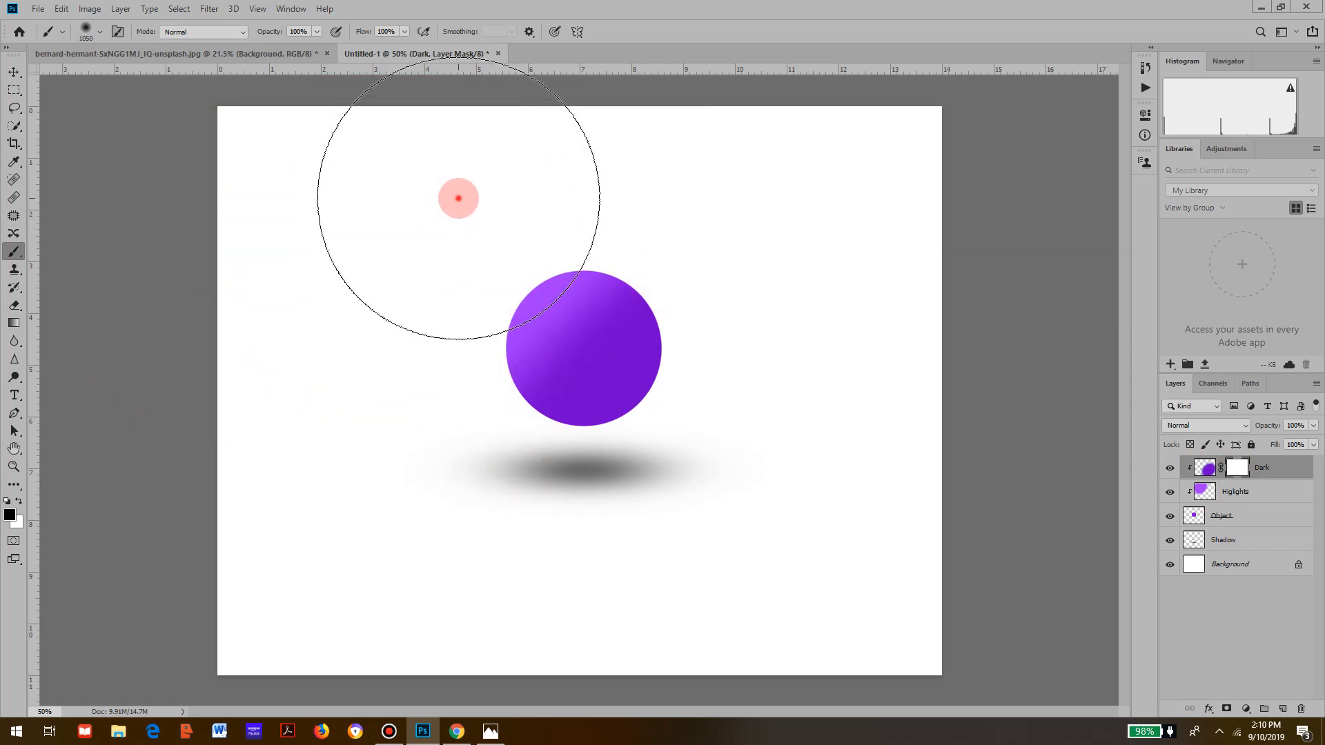
left_click(447, 256)
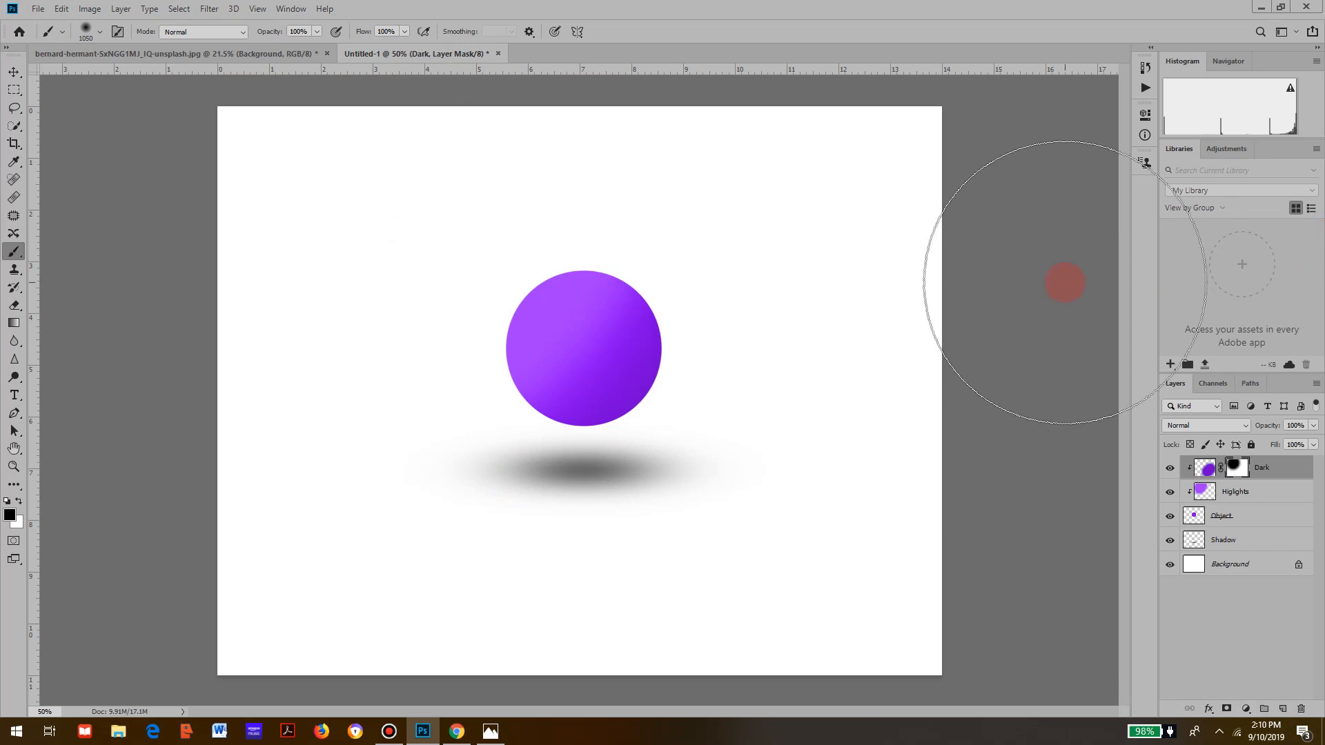
Target the Dark layer's pixels, choose an even darker purple and paint the sphere's lower-right edge with an 886 px brush
left_click(1203, 471)
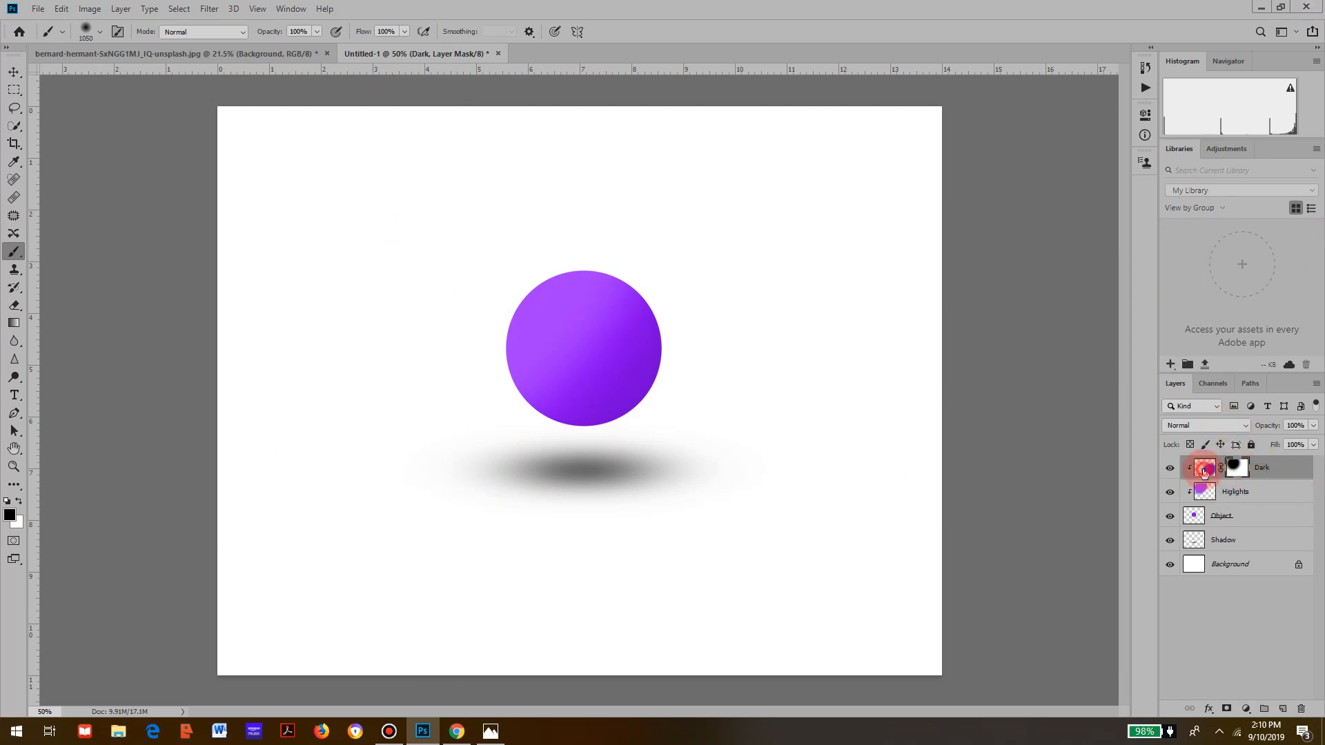
left_click(1208, 469)
left_click(29, 557)
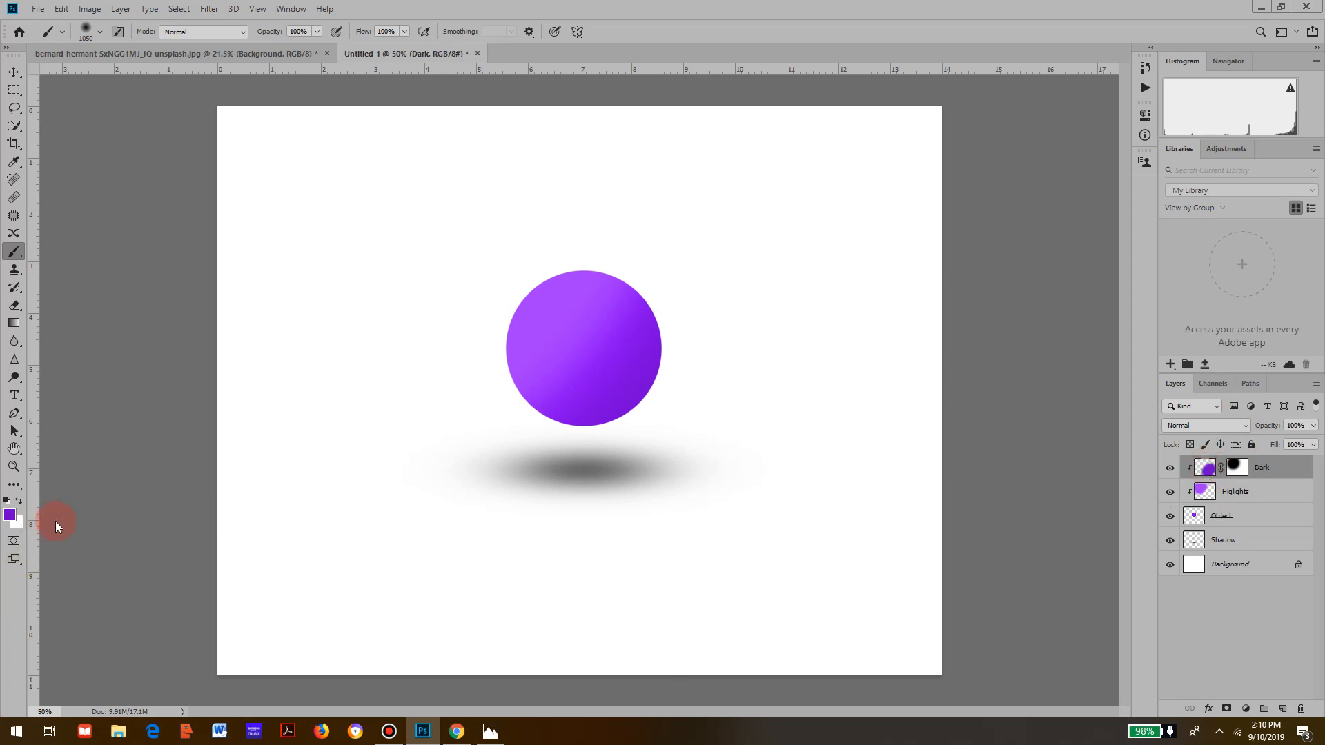
left_click(9, 514)
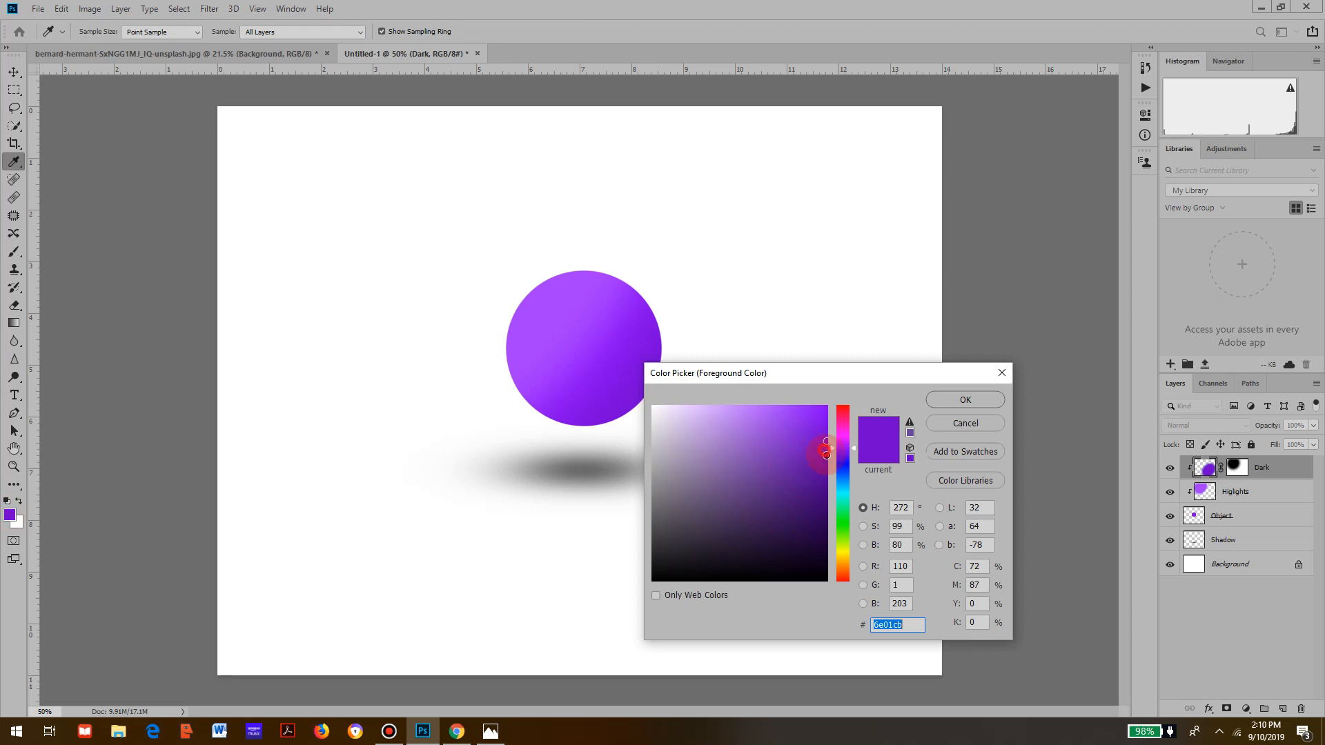
left_click(931, 401)
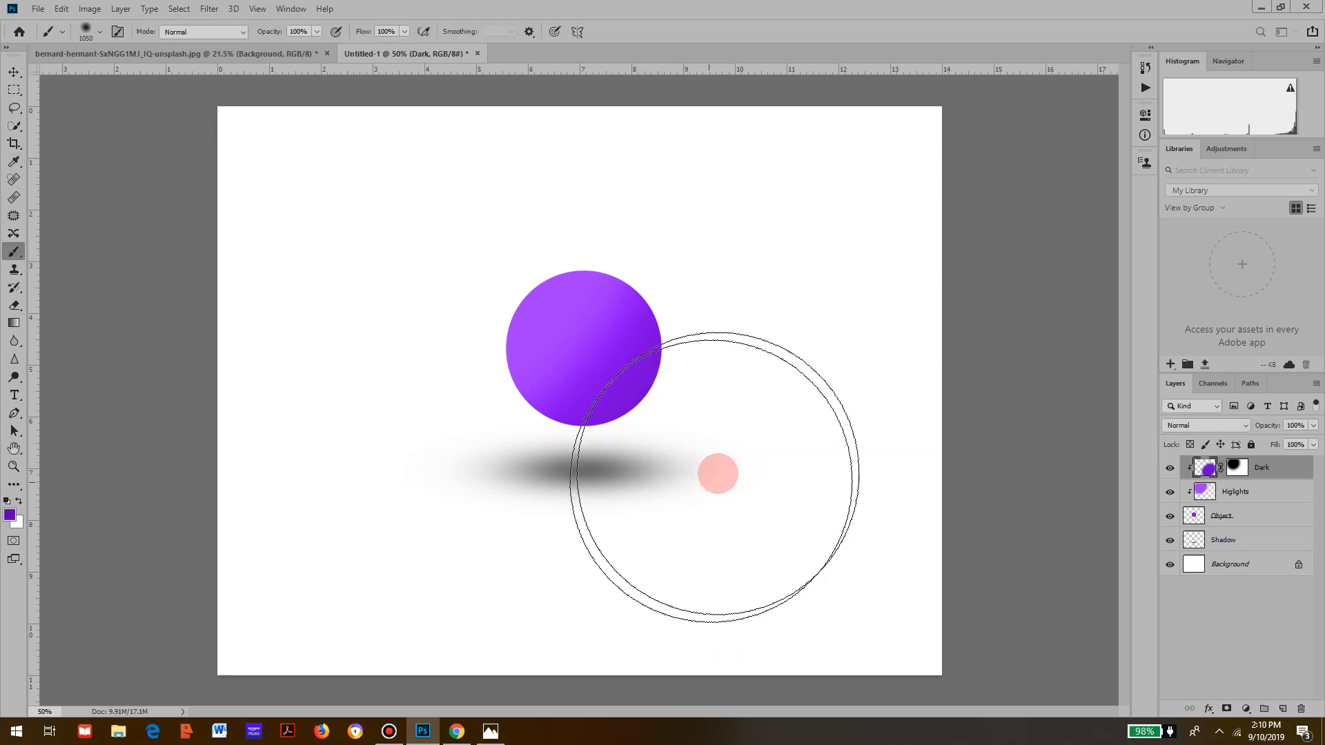
left_click_drag(765, 469, 736, 474)
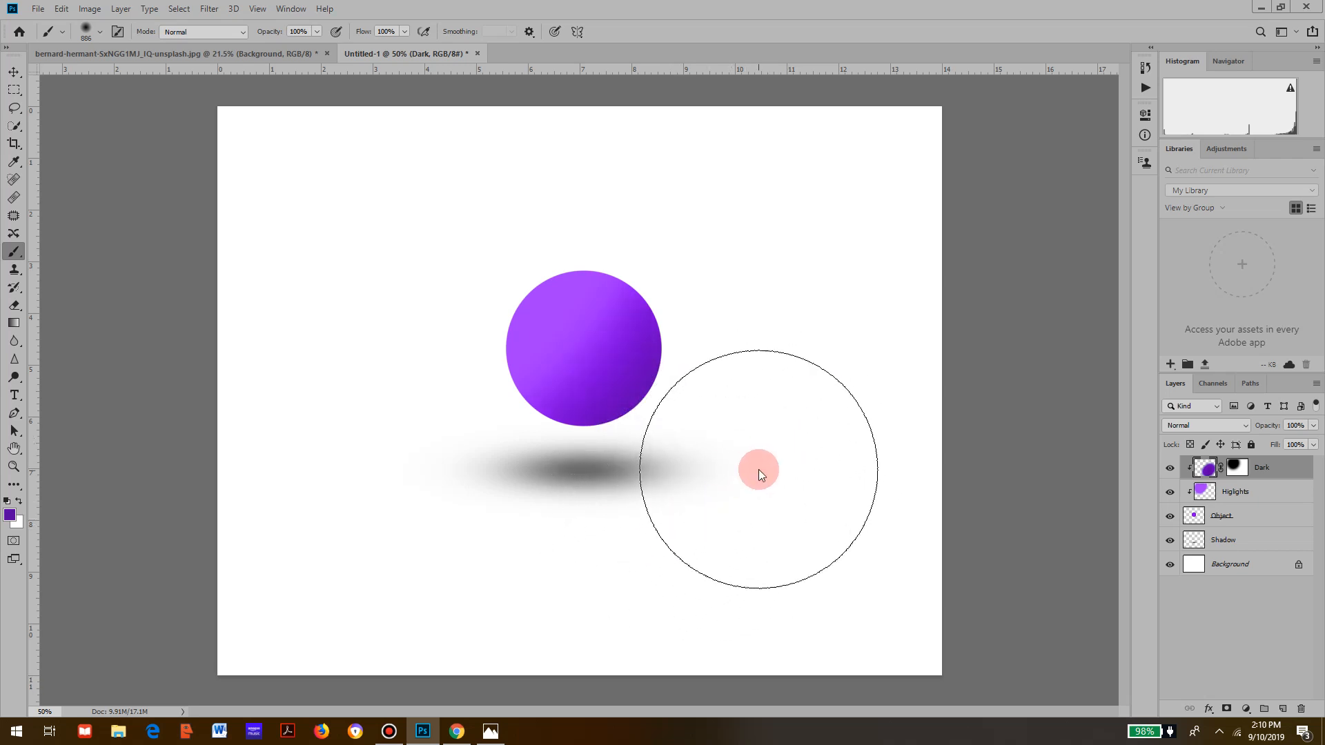
left_click(744, 453)
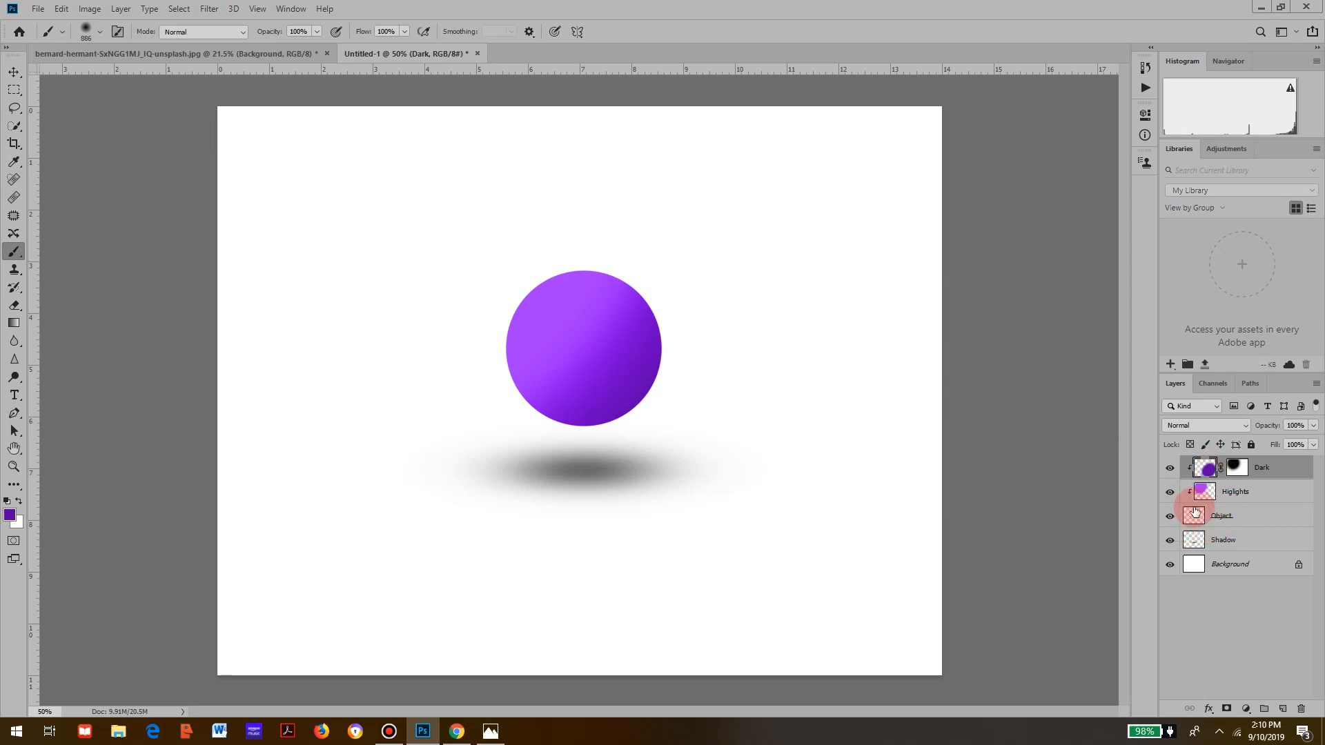
Release the Dark layer from the clipping mask to view its full strokes, and clip it again
left_click(1224, 477, "alt")
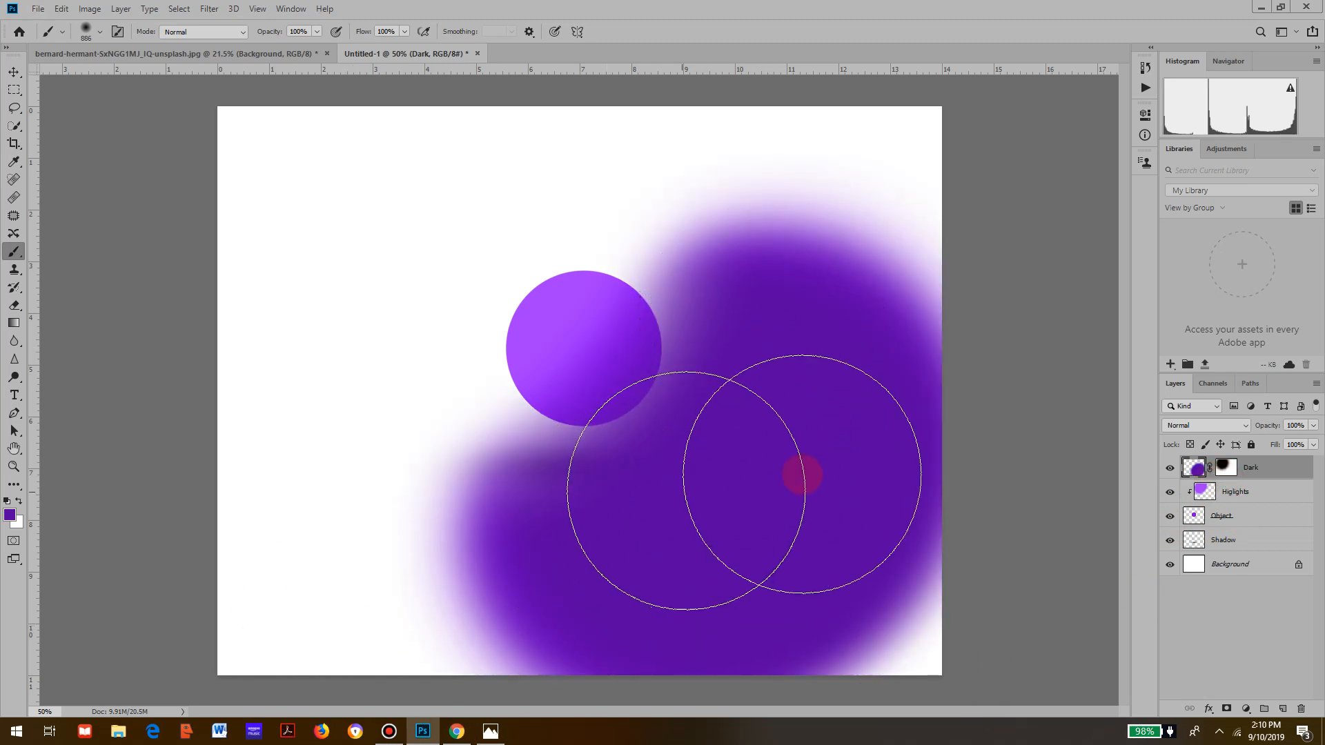
left_click(1231, 477, "alt")
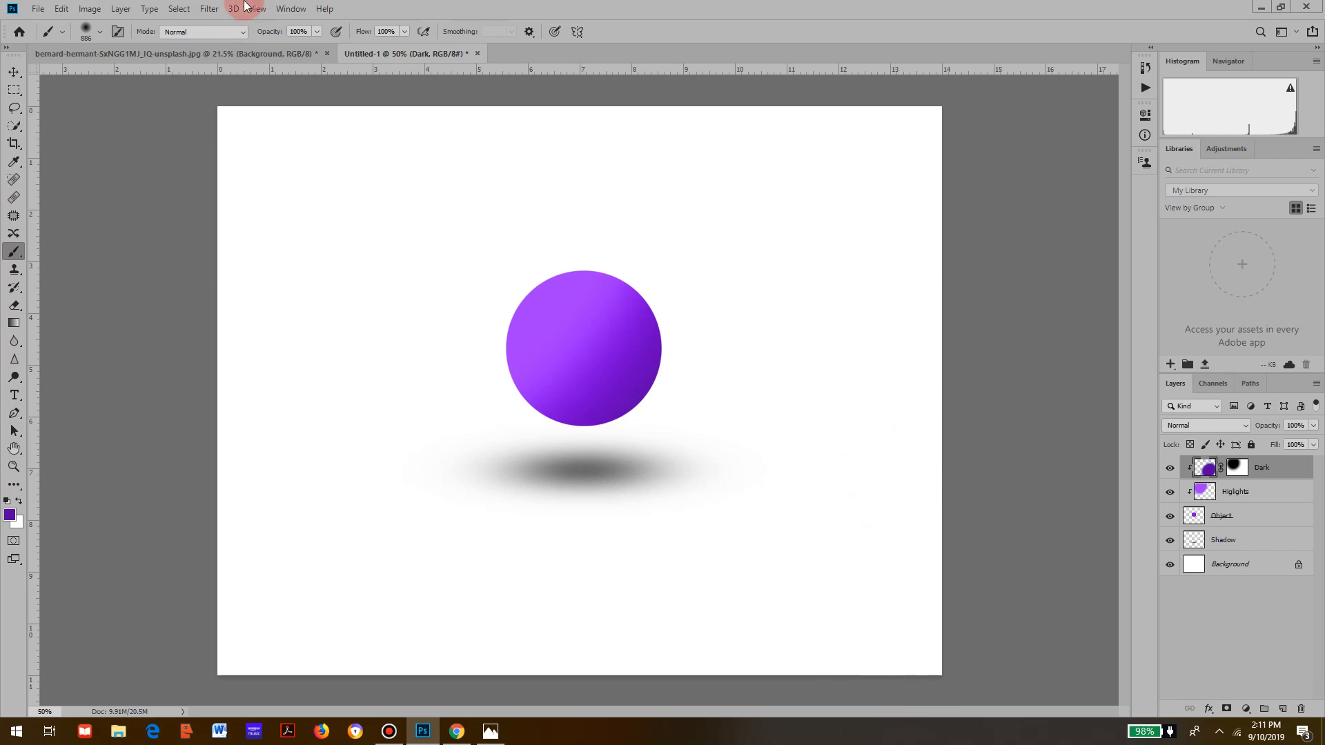
Switch to the document with the walking man and add a new empty layer above the Leo layer
left_click(279, 59)
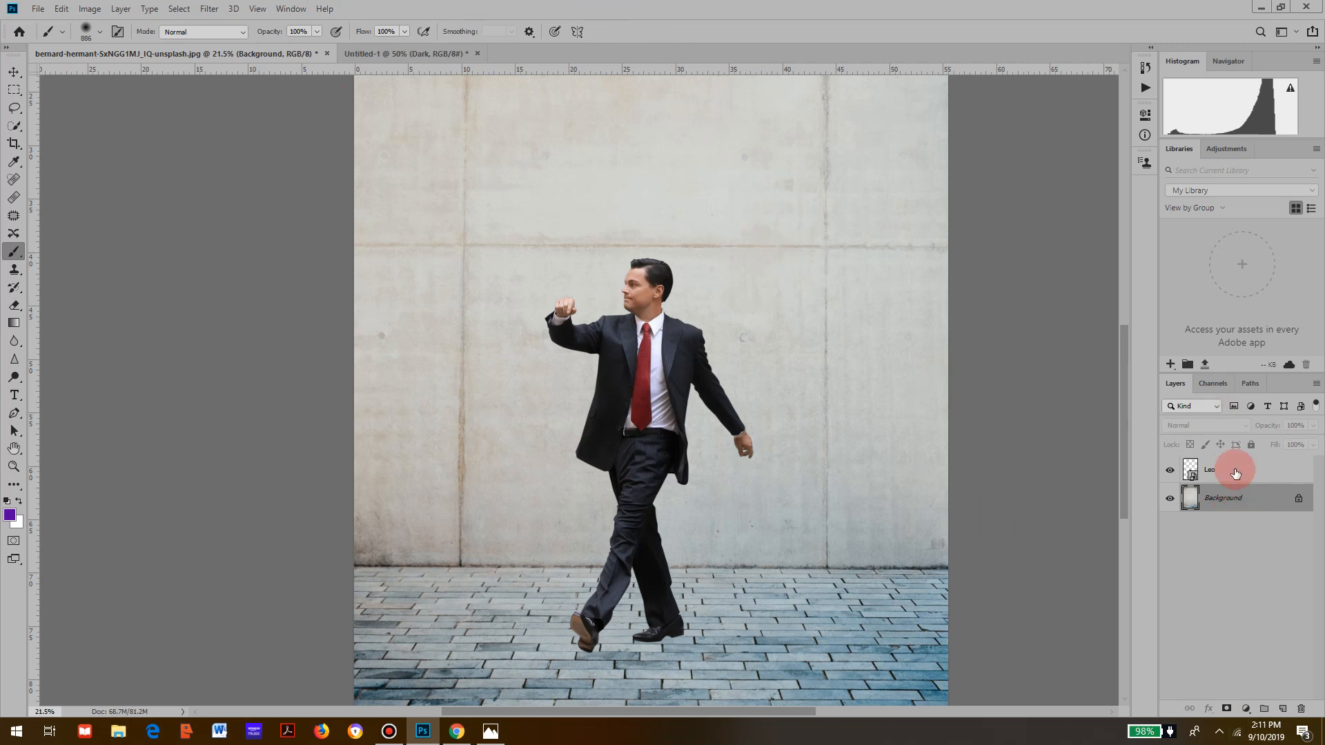
left_click(1235, 467)
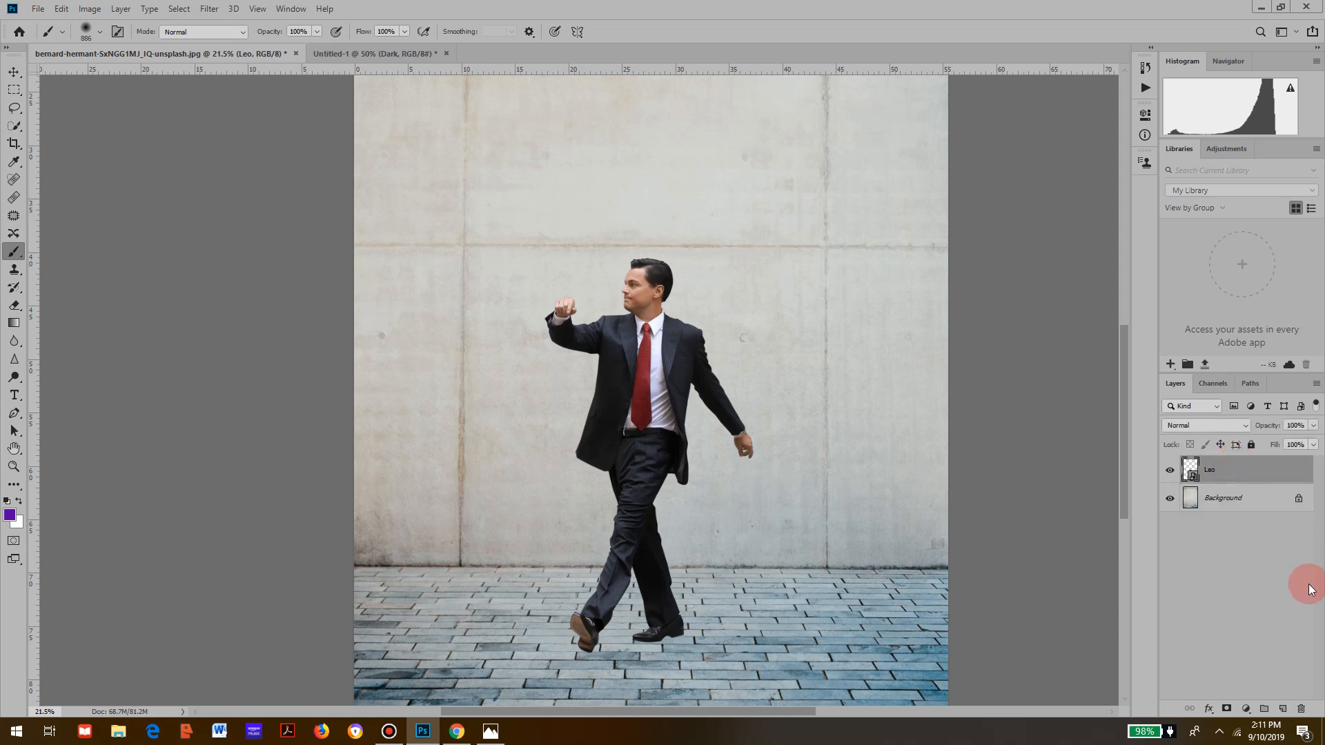
left_click(1283, 707)
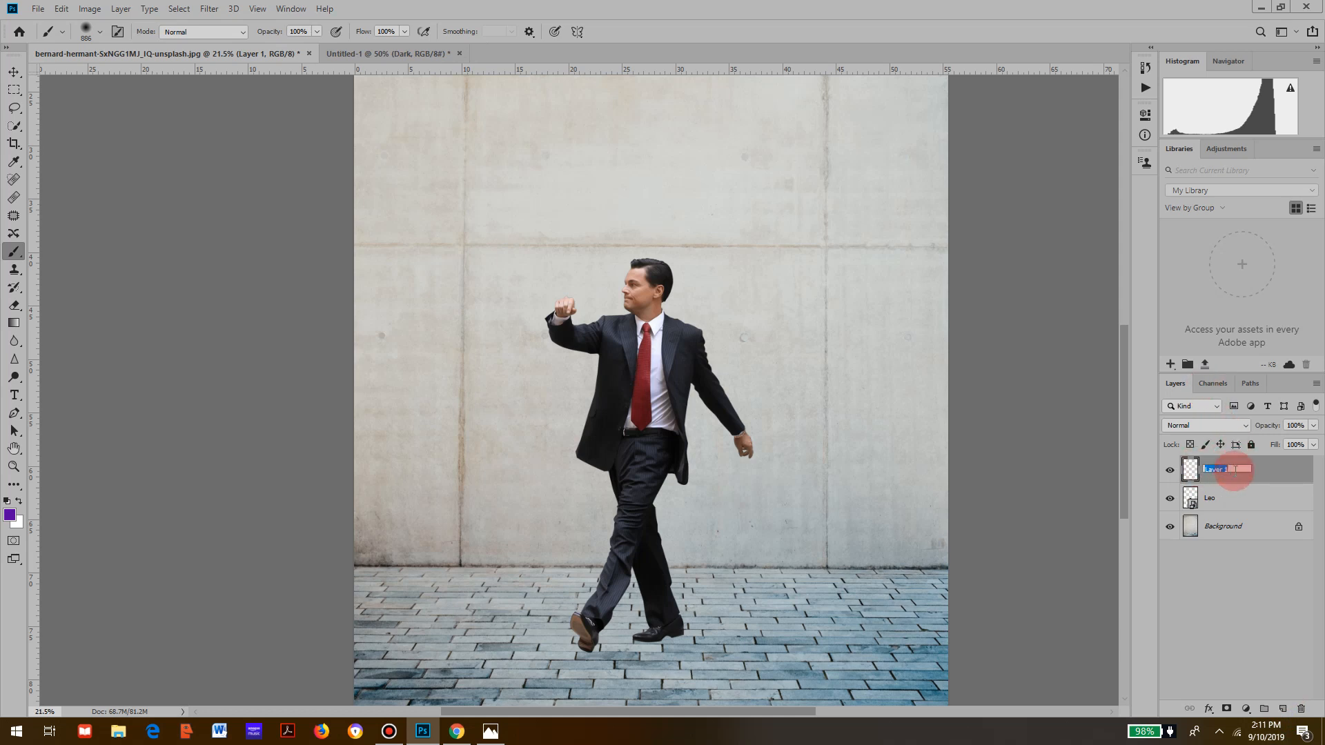
Rename the new layer Shadow and place it between the Leo and Background layers
left_click(1235, 469)
type("Shadow")
left_click(1235, 471)
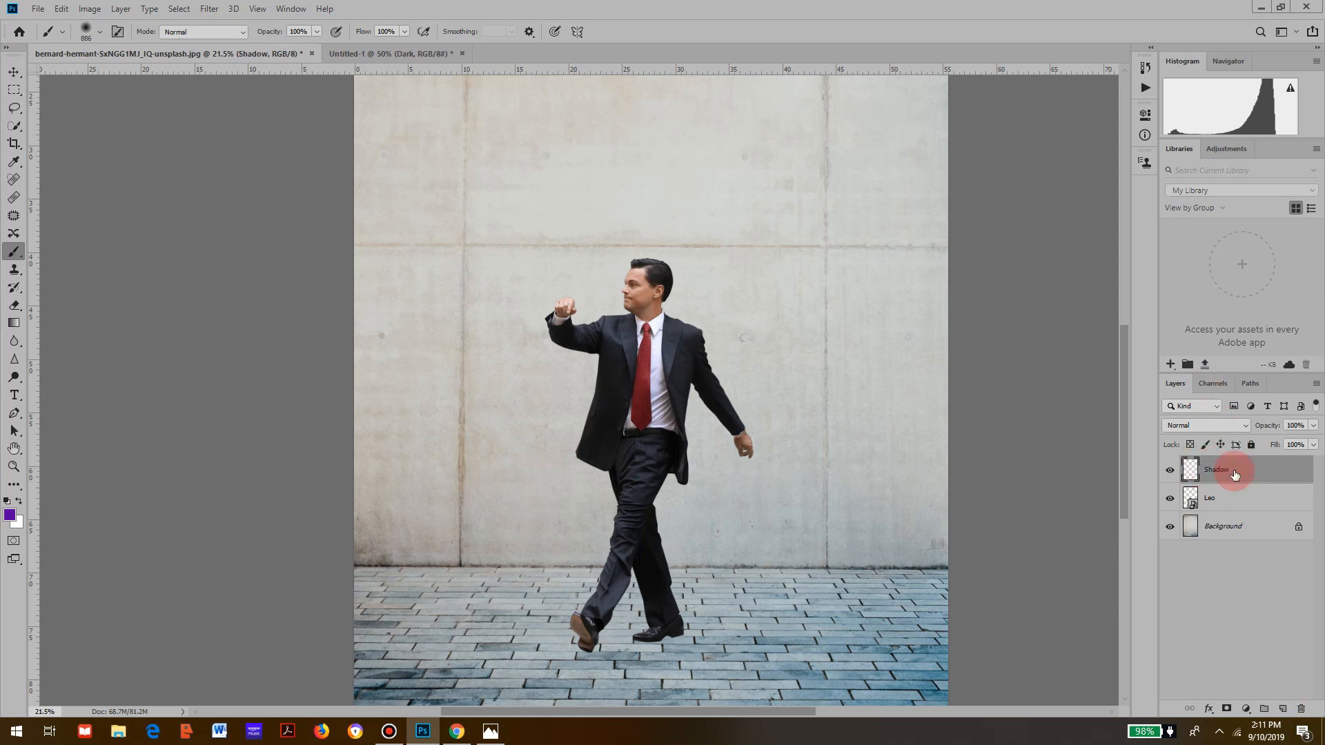
left_click_drag(1235, 475, 1242, 519)
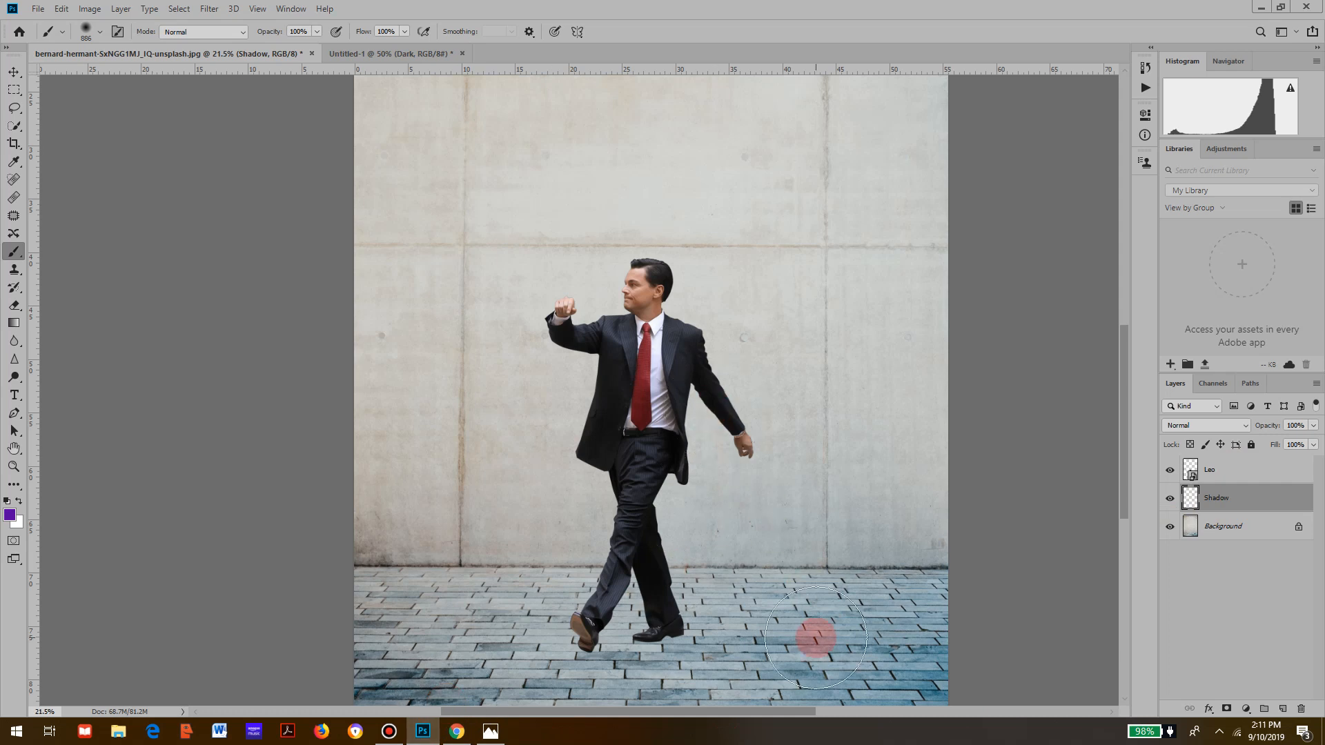
Set the foreground colour to near-black #181818 by sampling the man's dark trousers
left_click(11, 514)
left_click(607, 621)
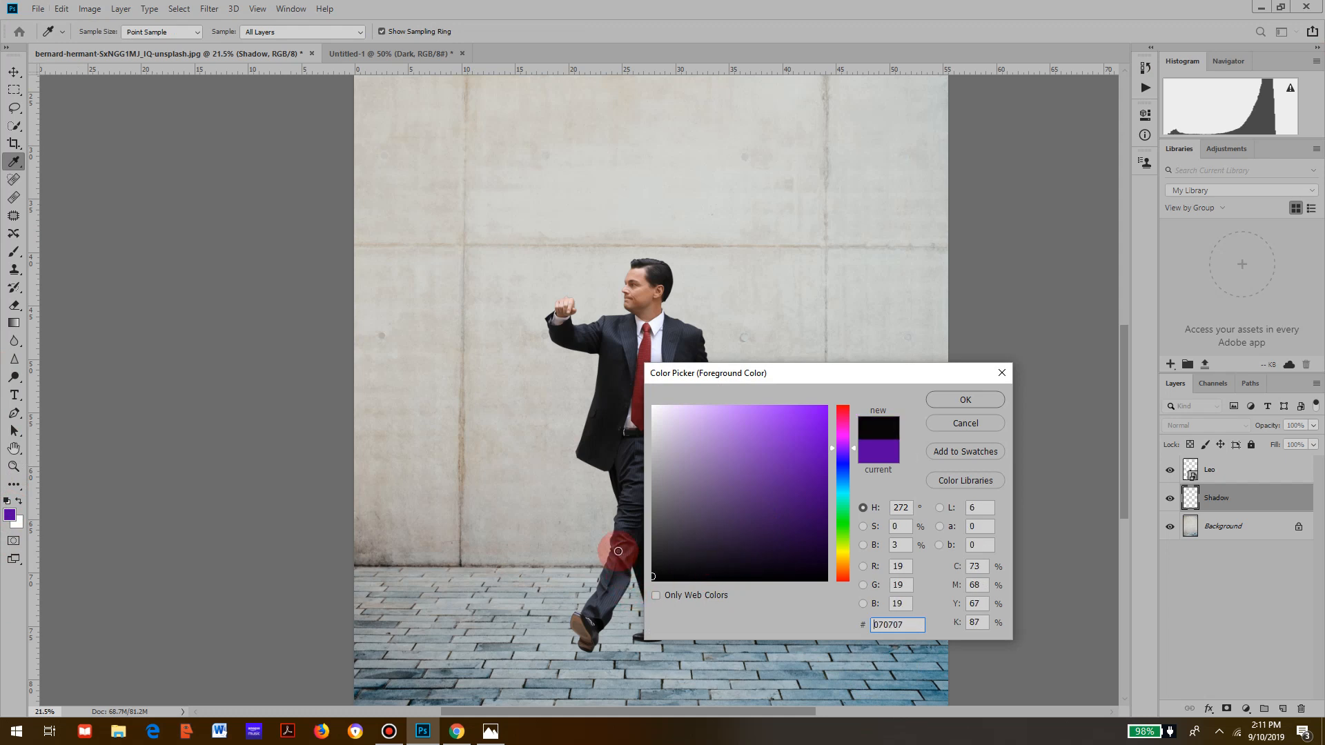
left_click_drag(617, 550, 622, 556)
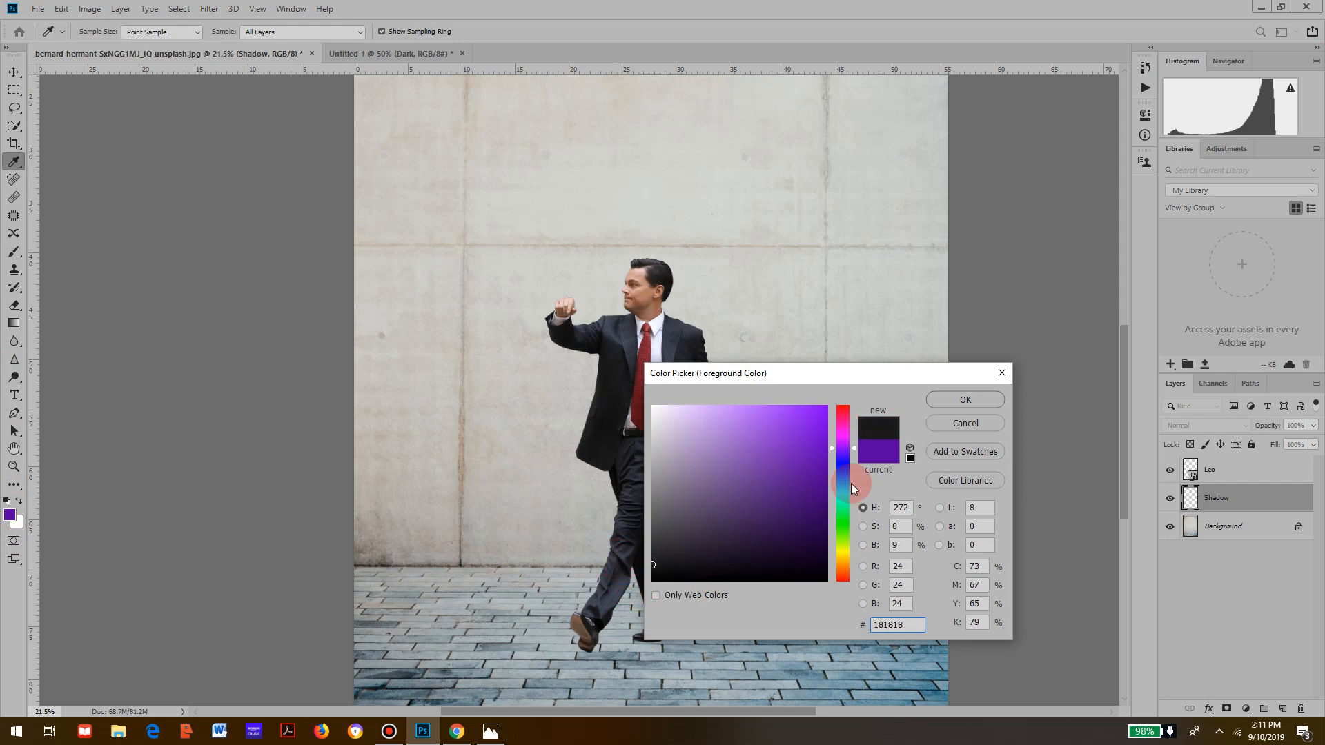
left_click(990, 405)
Paint a soft dark shadow on the pavement from beneath the man's feet toward the right with the 513 px brush
key("b")
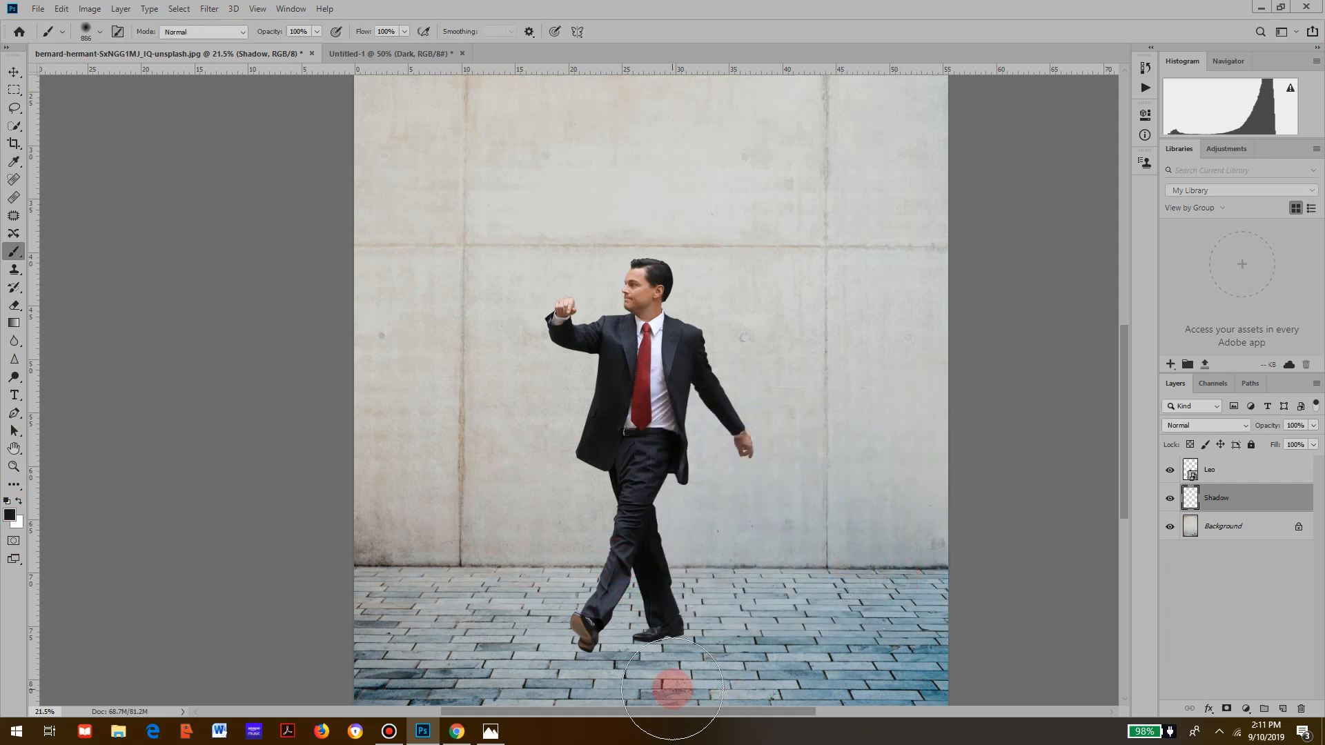
mouse_move(661, 643)
left_mouse_down()
mouse_move(625, 630)
mouse_move(649, 641)
mouse_move(630, 630)
mouse_move(793, 612)
mouse_move(760, 630)
left_mouse_up()
mouse_move(594, 637)
left_mouse_down()
mouse_move(620, 649)
mouse_move(650, 634)
left_mouse_up()
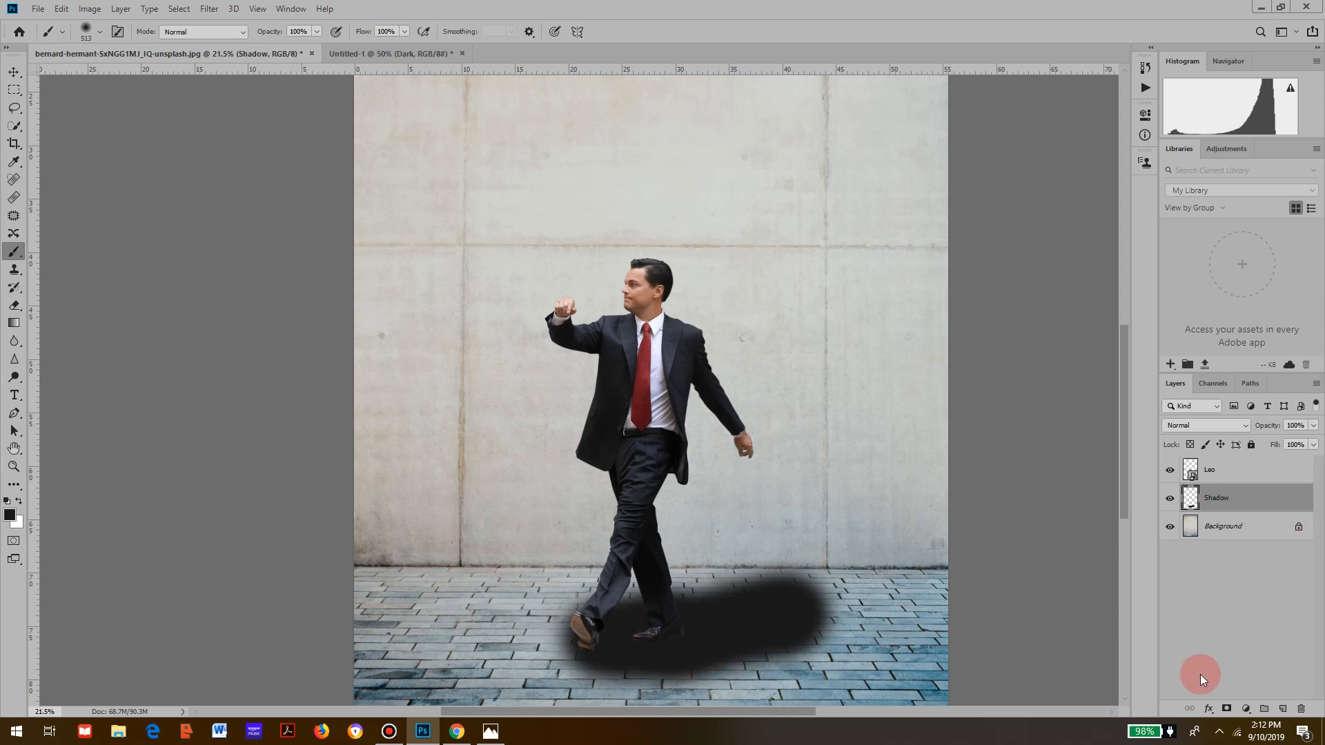
Add a layer mask to the Shadow layer, trim the shadow's edges with black and restore the area by the shoes with white
left_click(1225, 709)
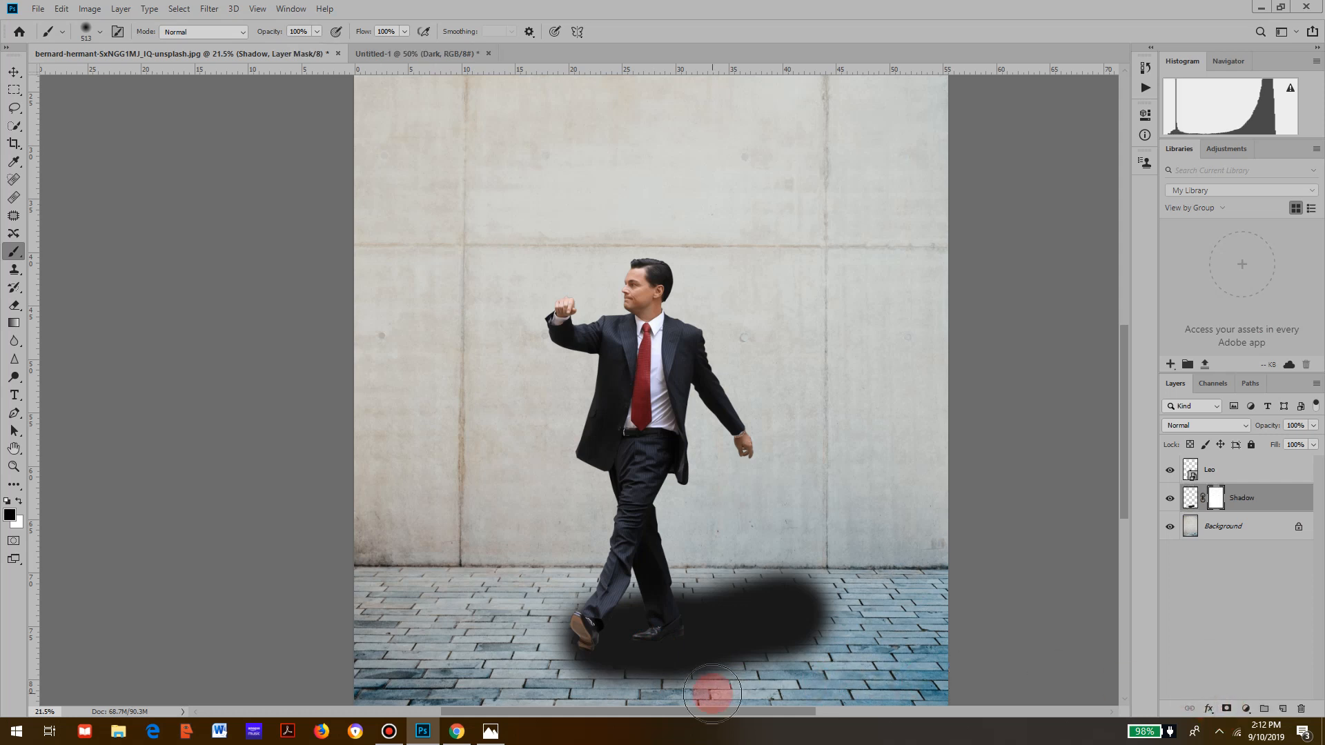
mouse_move(690, 690)
left_mouse_down()
mouse_move(649, 712)
mouse_move(616, 679)
mouse_move(600, 710)
mouse_move(572, 680)
mouse_move(556, 687)
mouse_move(497, 616)
mouse_move(525, 623)
mouse_move(567, 569)
mouse_move(533, 606)
mouse_move(610, 554)
mouse_move(571, 589)
mouse_move(602, 566)
mouse_move(643, 682)
mouse_move(854, 686)
mouse_move(782, 694)
mouse_move(842, 641)
mouse_move(805, 696)
mouse_move(879, 645)
mouse_move(868, 582)
mouse_move(855, 595)
mouse_move(829, 541)
mouse_move(729, 535)
mouse_move(651, 570)
mouse_move(681, 554)
mouse_move(710, 623)
left_mouse_up()
key("x")
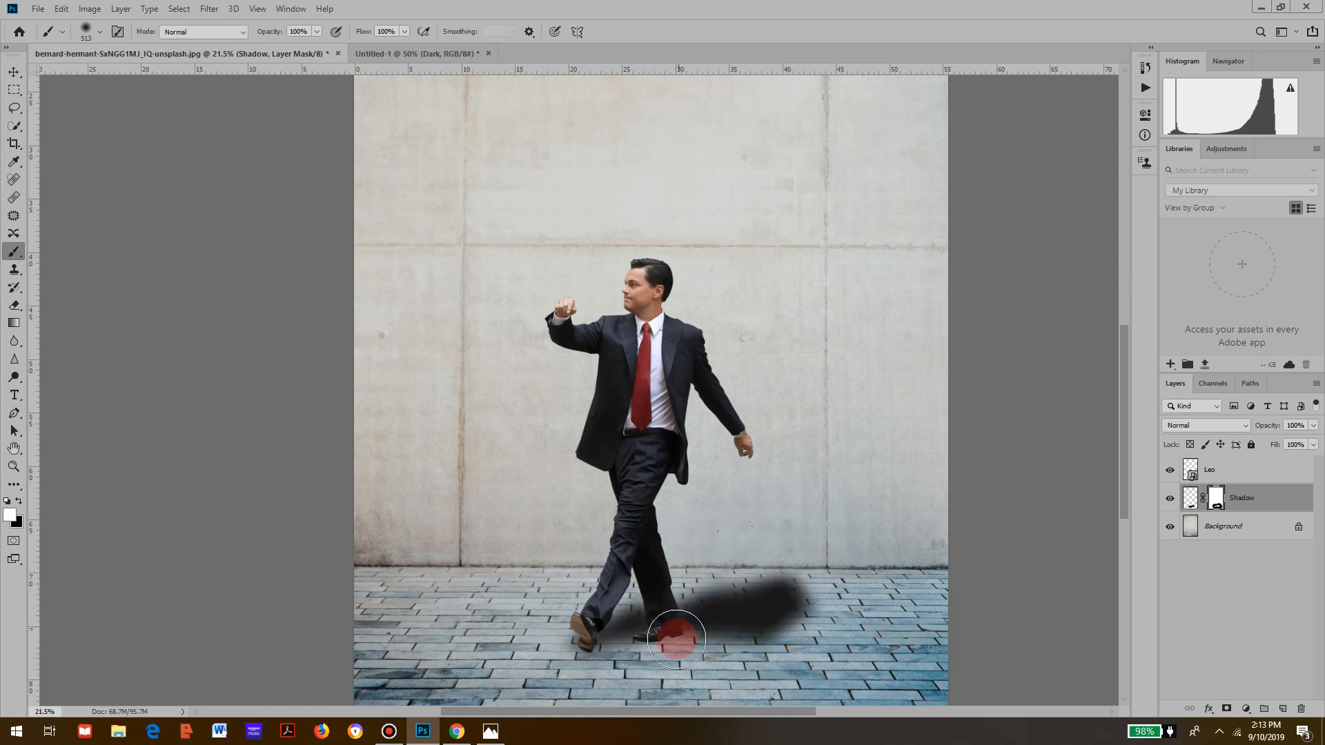
left_click(702, 625)
mouse_move(666, 625)
left_mouse_down()
mouse_move(762, 602)
mouse_move(699, 639)
mouse_move(652, 619)
mouse_move(587, 641)
mouse_move(654, 617)
mouse_move(792, 638)
mouse_move(640, 637)
mouse_move(703, 606)
left_mouse_up()
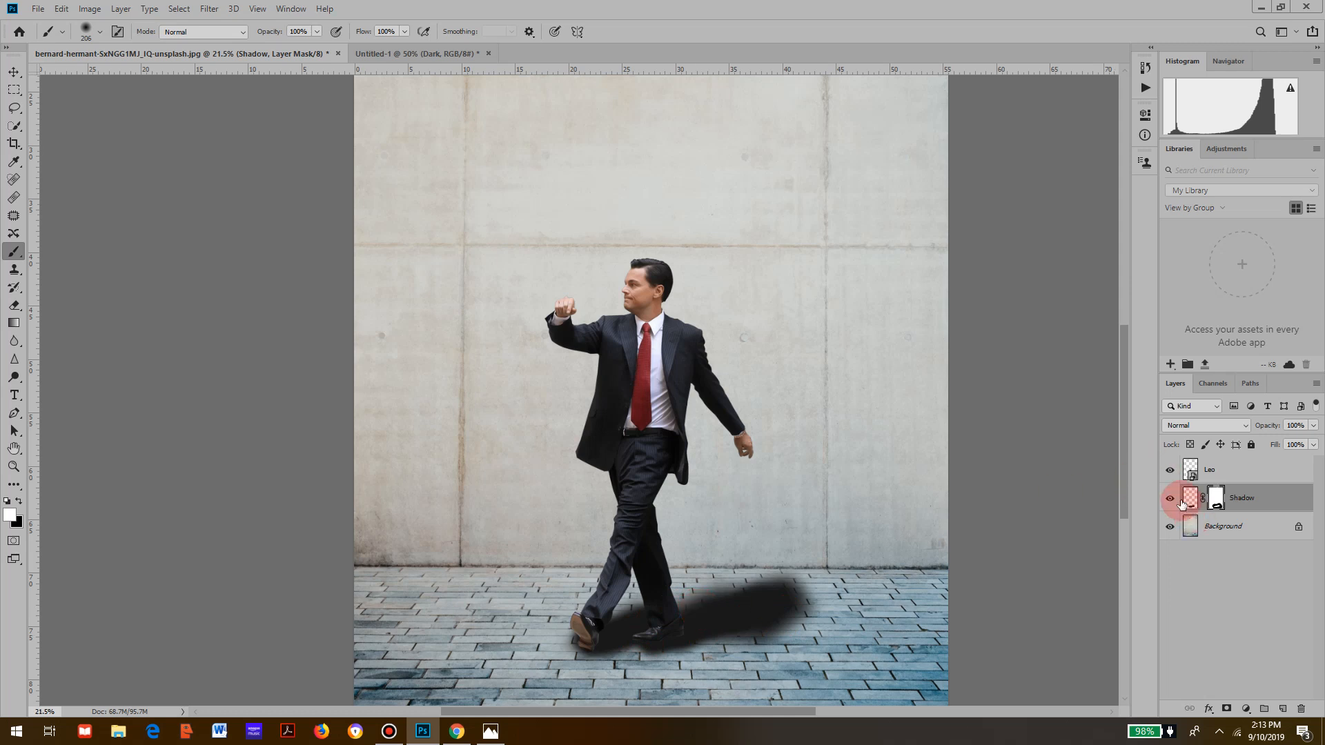
Compare targeting the Shadow layer's pixels with targeting its mask, checking how the foreground colour swatches change
left_click(1190, 497)
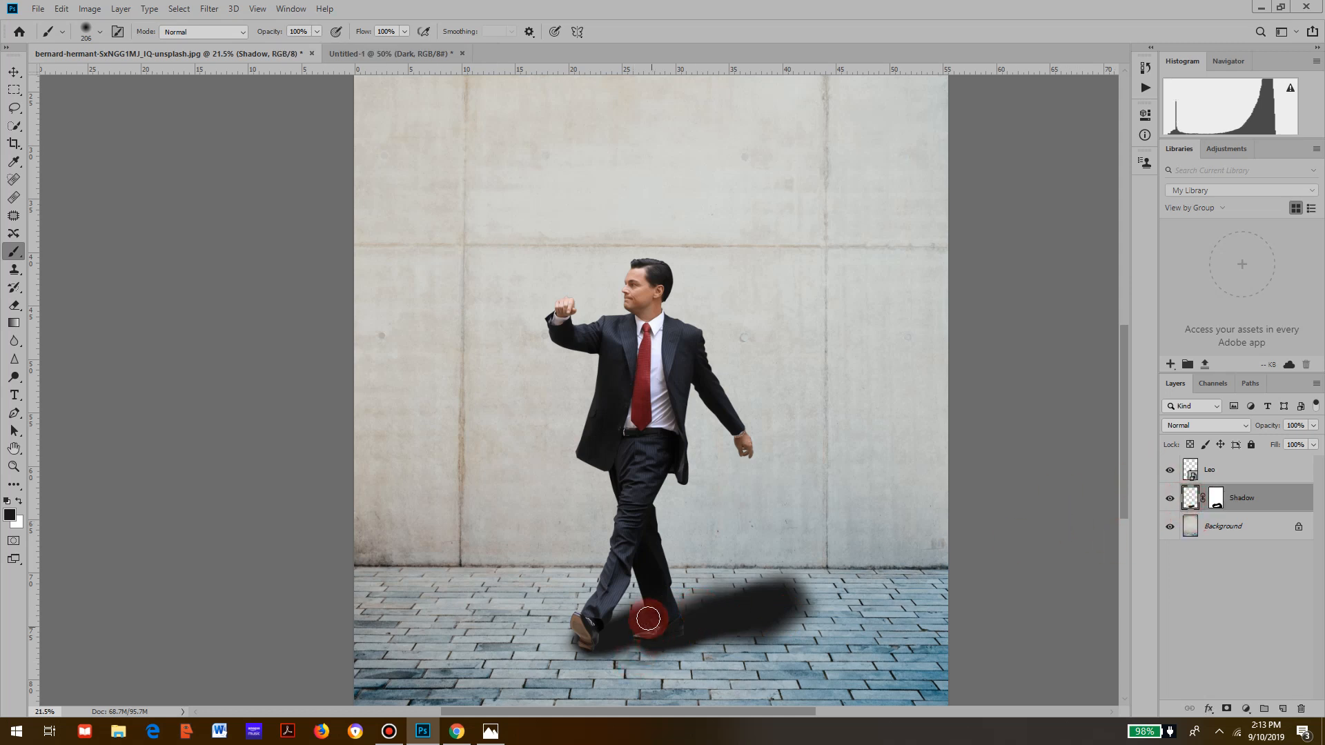
mouse_move(648, 618)
left_mouse_down()
mouse_move(714, 604)
mouse_move(676, 605)
mouse_move(707, 593)
left_mouse_up()
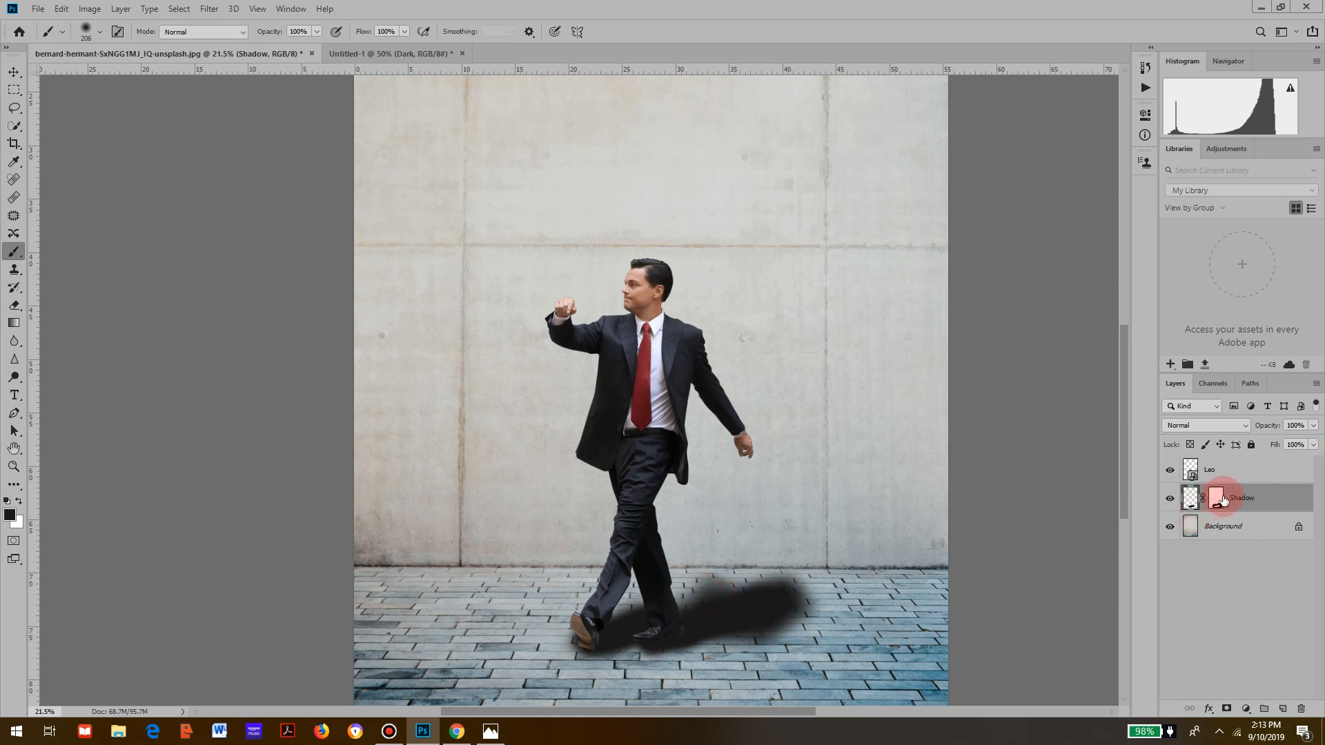
left_click(1216, 498)
mouse_move(609, 564)
left_mouse_down()
mouse_move(642, 602)
mouse_move(674, 592)
mouse_move(785, 635)
left_mouse_up()
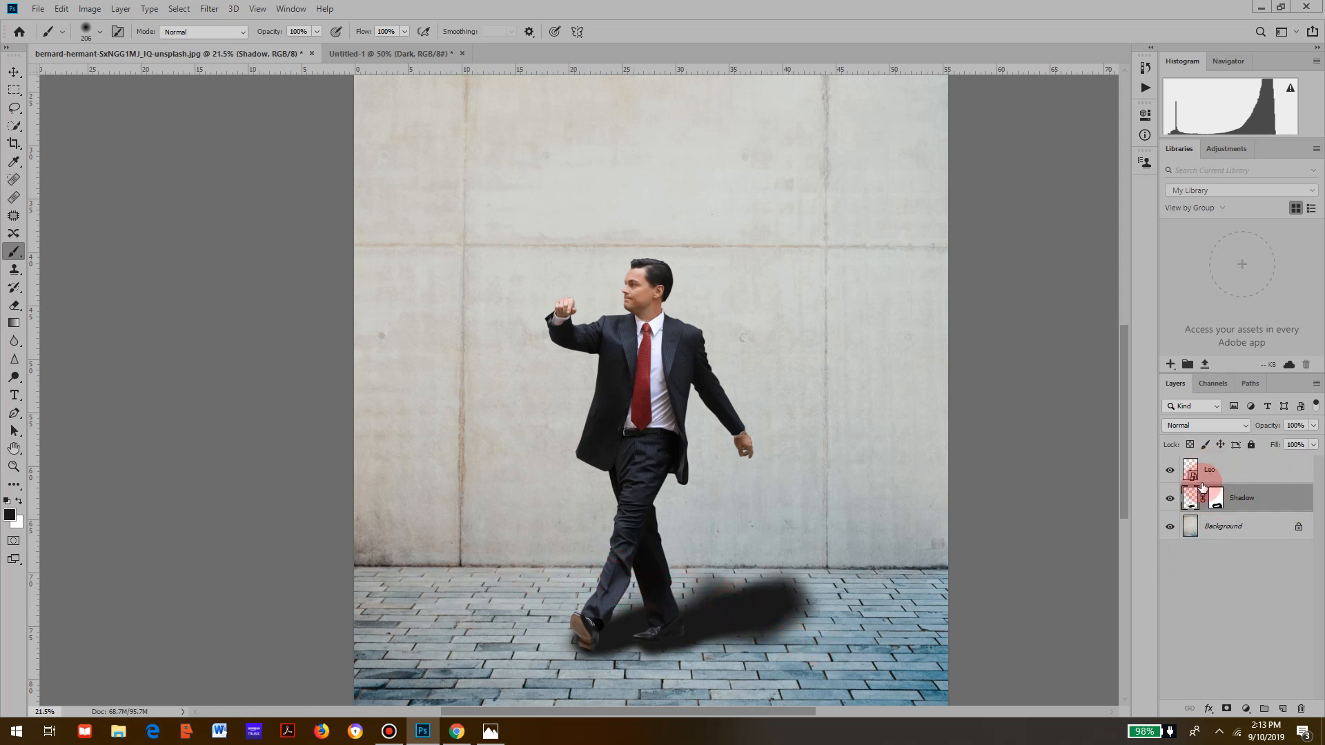
left_click(1191, 503)
left_click(1212, 501)
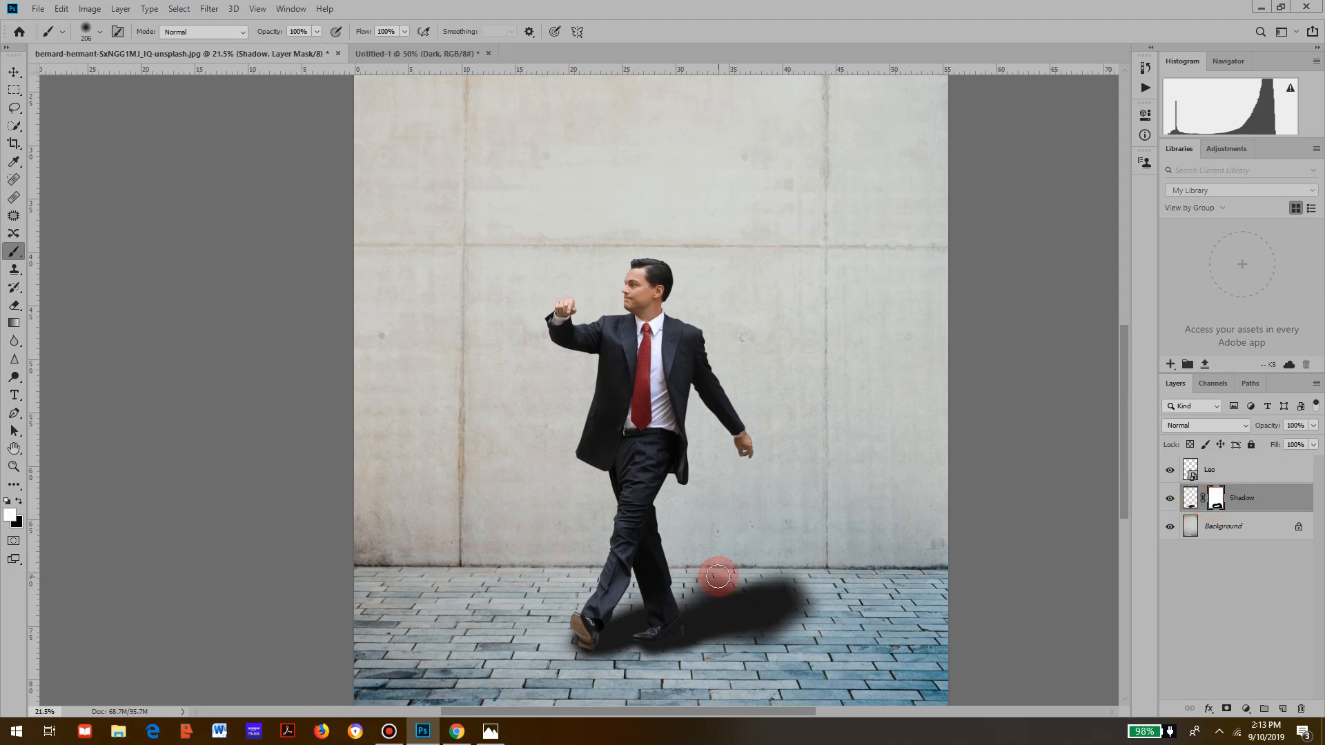
left_click(1195, 502)
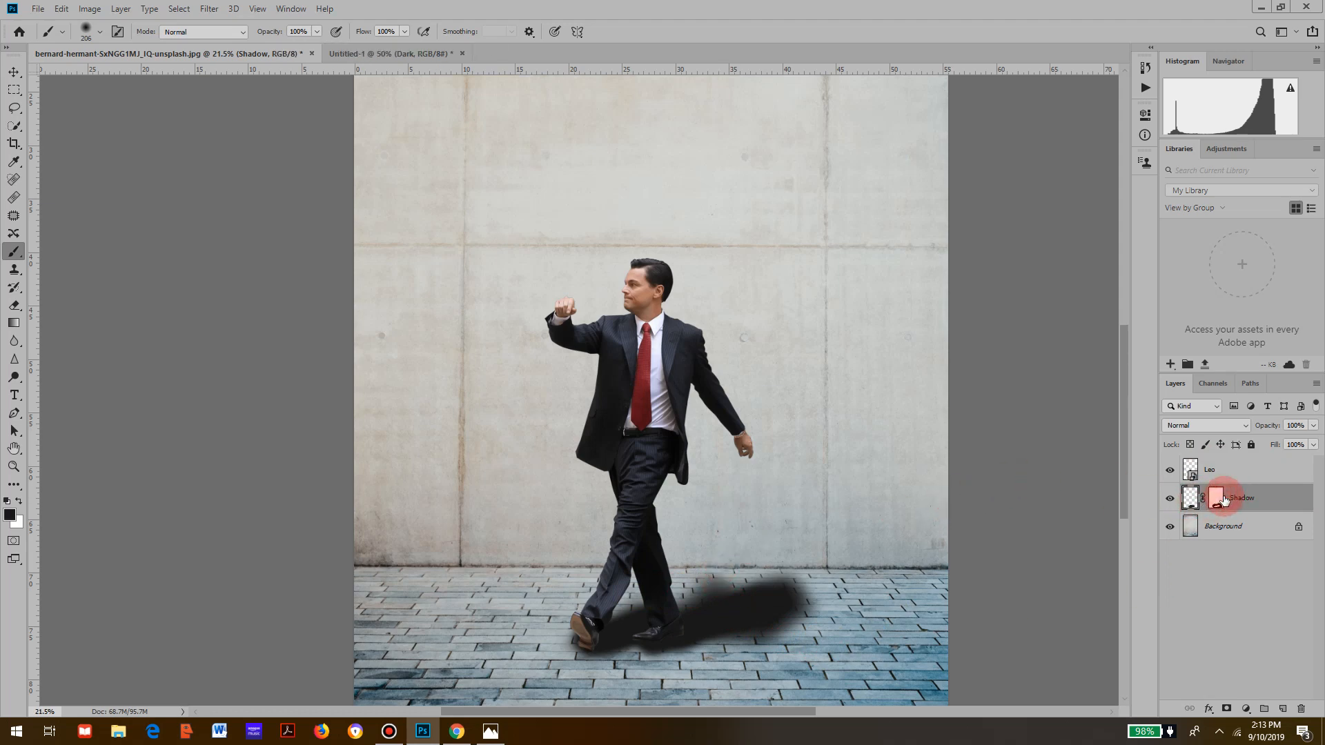
Display the Shadow layer's mask alone, paint white over its upper black area with a 1341 px brush, and return to the image view
left_click(1221, 500, "alt")
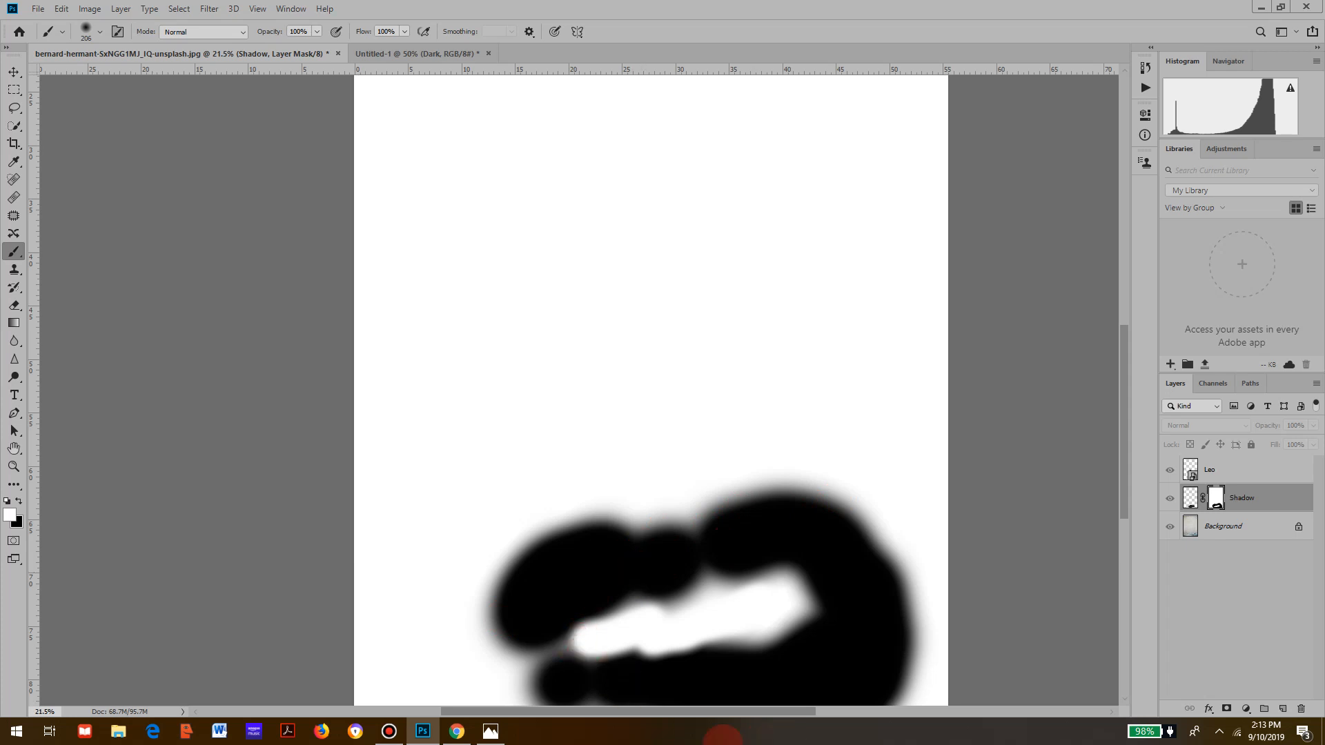
left_click_drag(607, 513, 658, 492)
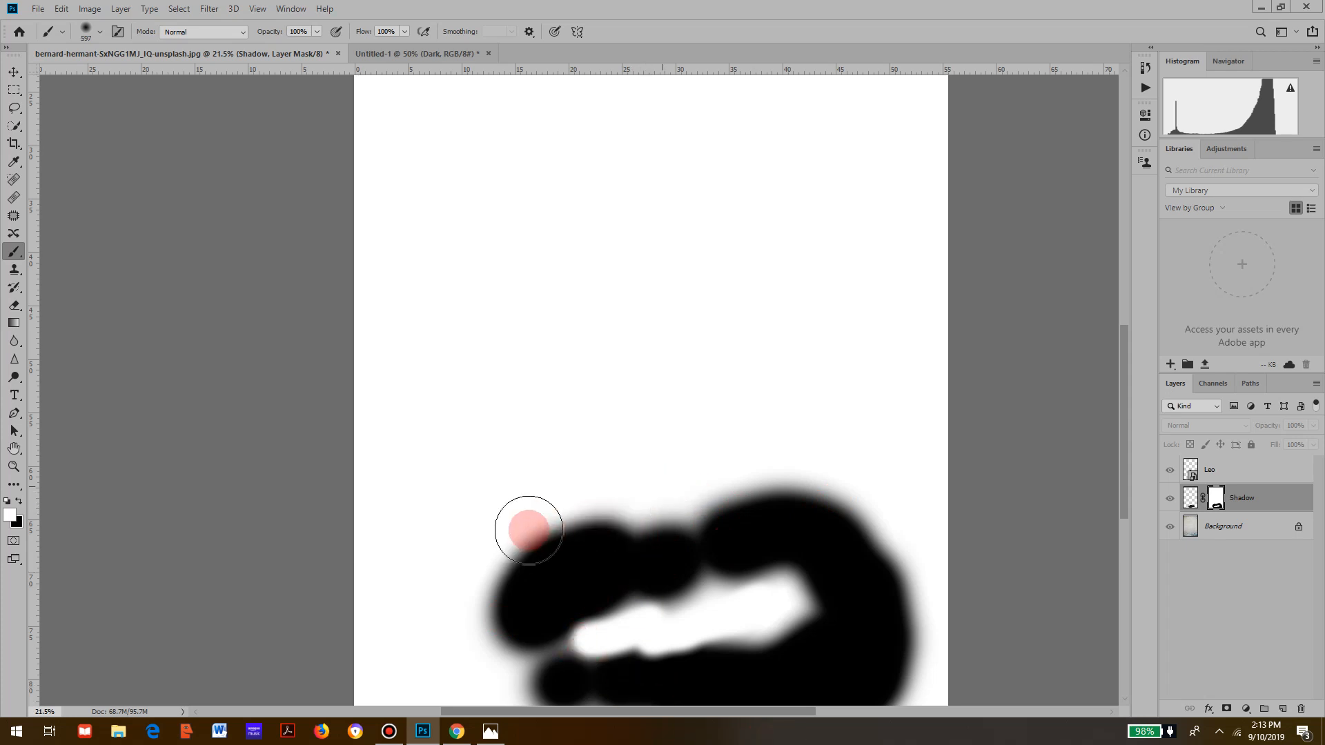
left_click_drag(550, 508, 610, 491)
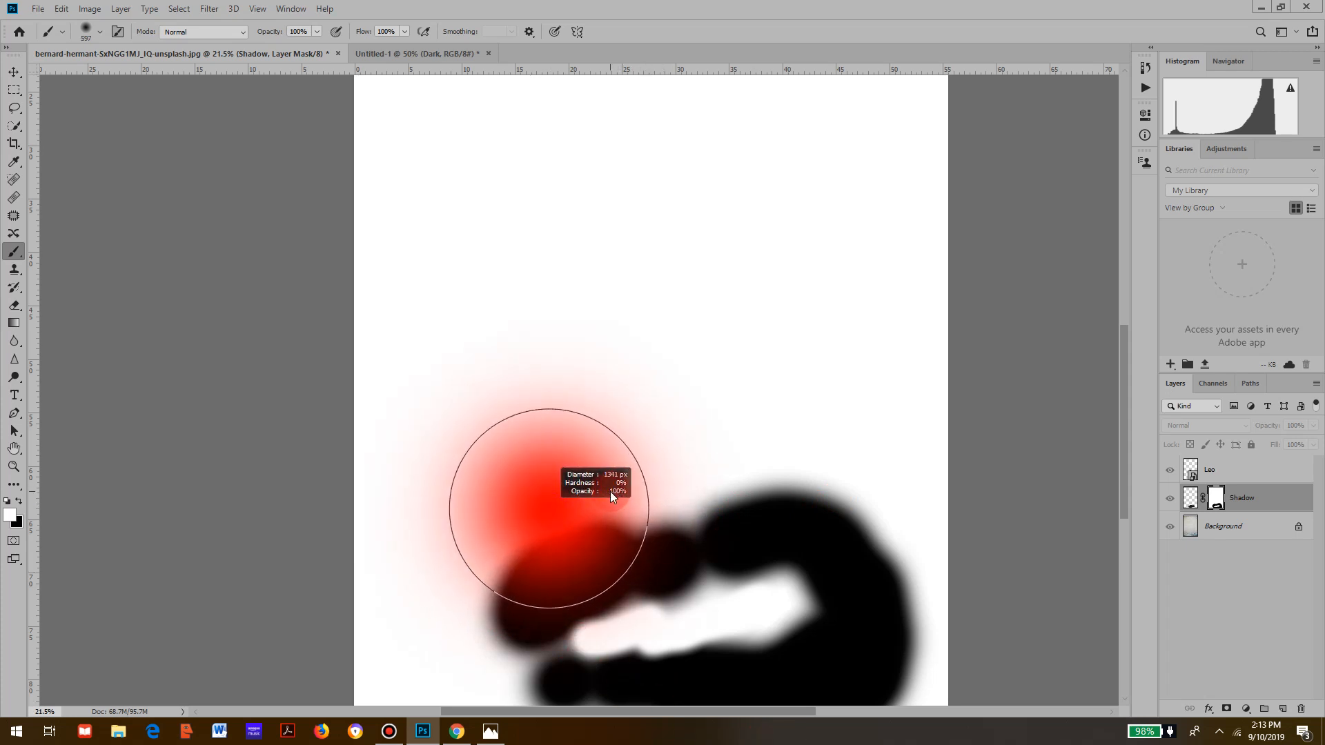
left_click_drag(646, 421, 659, 634)
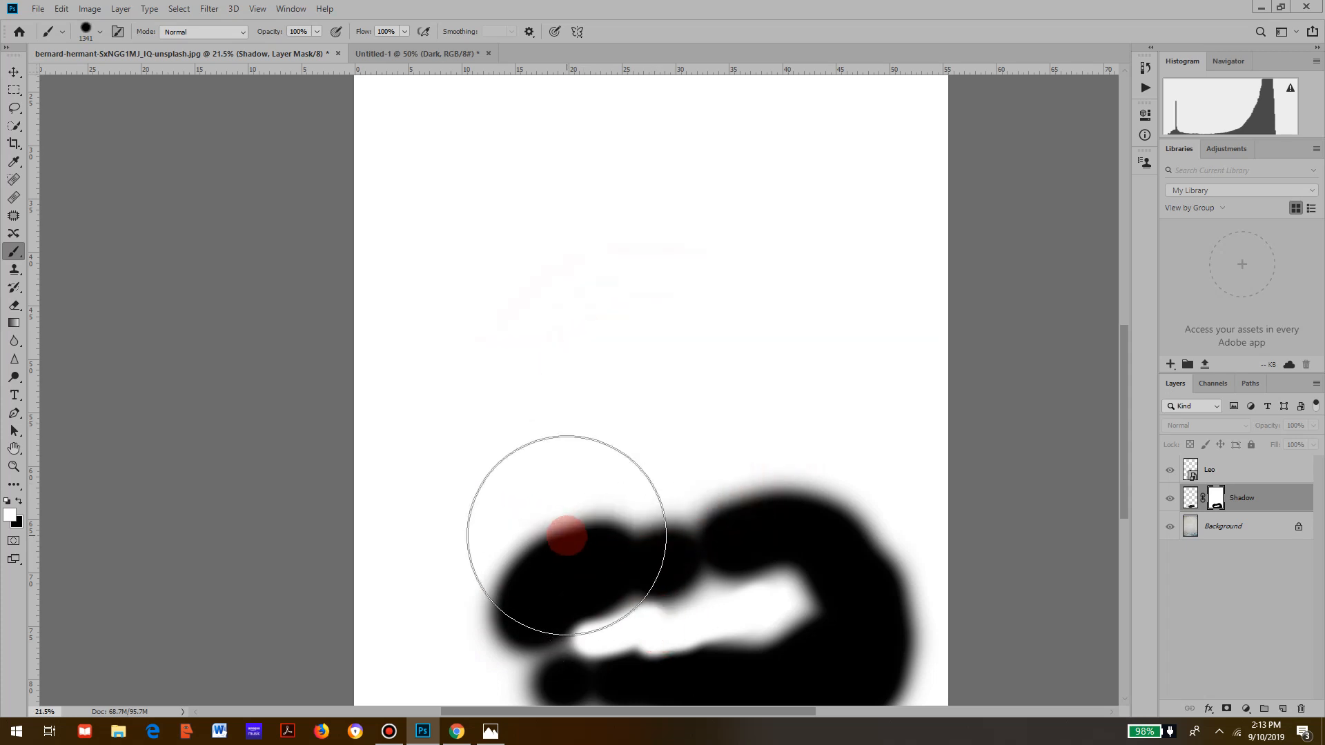
mouse_move(535, 479)
left_mouse_down()
mouse_move(770, 419)
mouse_move(591, 496)
mouse_move(710, 458)
mouse_move(1314, 566)
left_mouse_up()
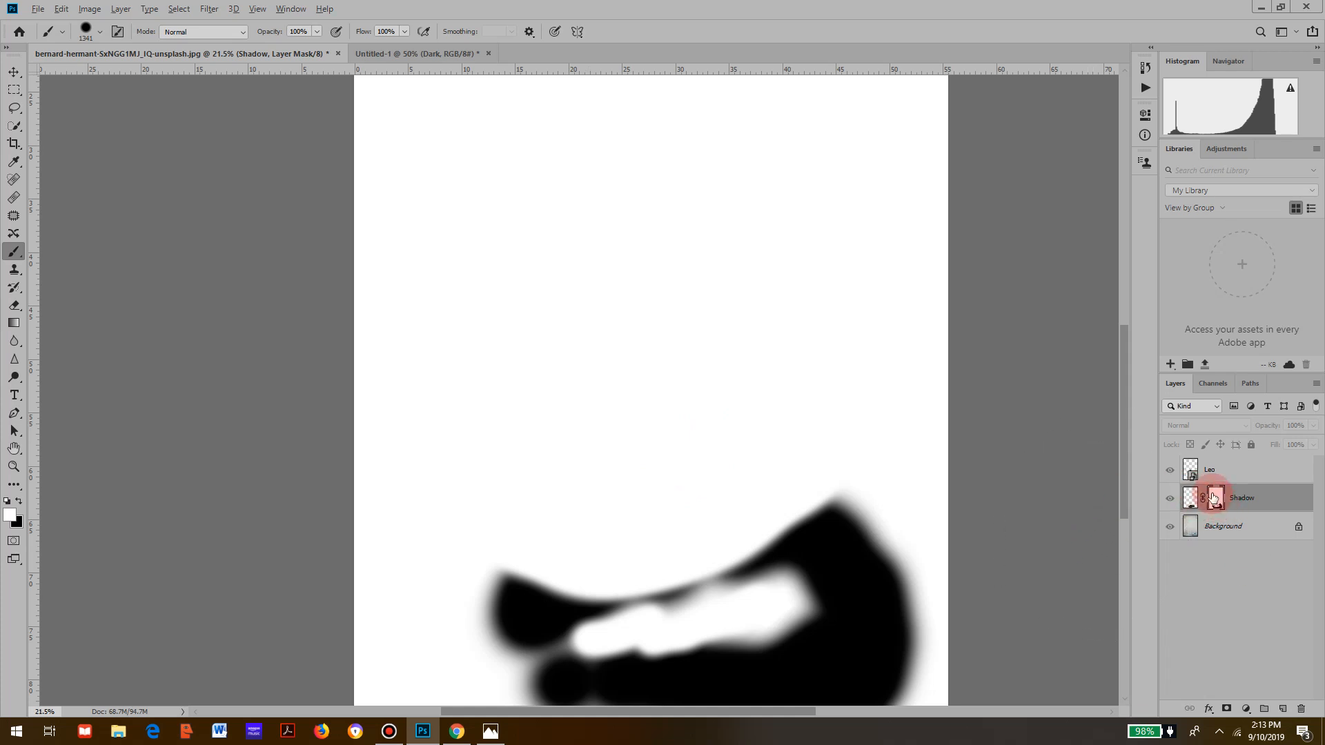
left_click(1214, 497, "alt")
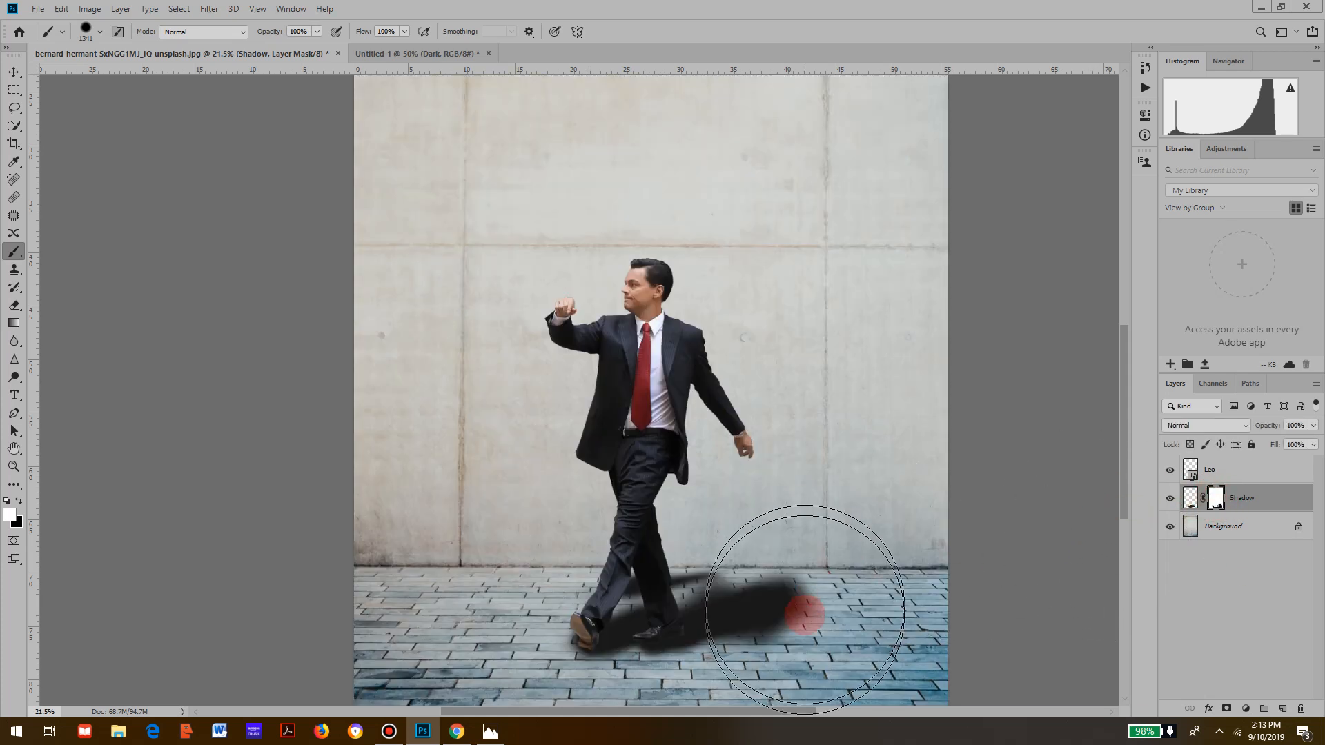
Target the Shadow layer's pixels and paint more dark shadow beside the man's rear leg with a smaller brush
left_click(1190, 497)
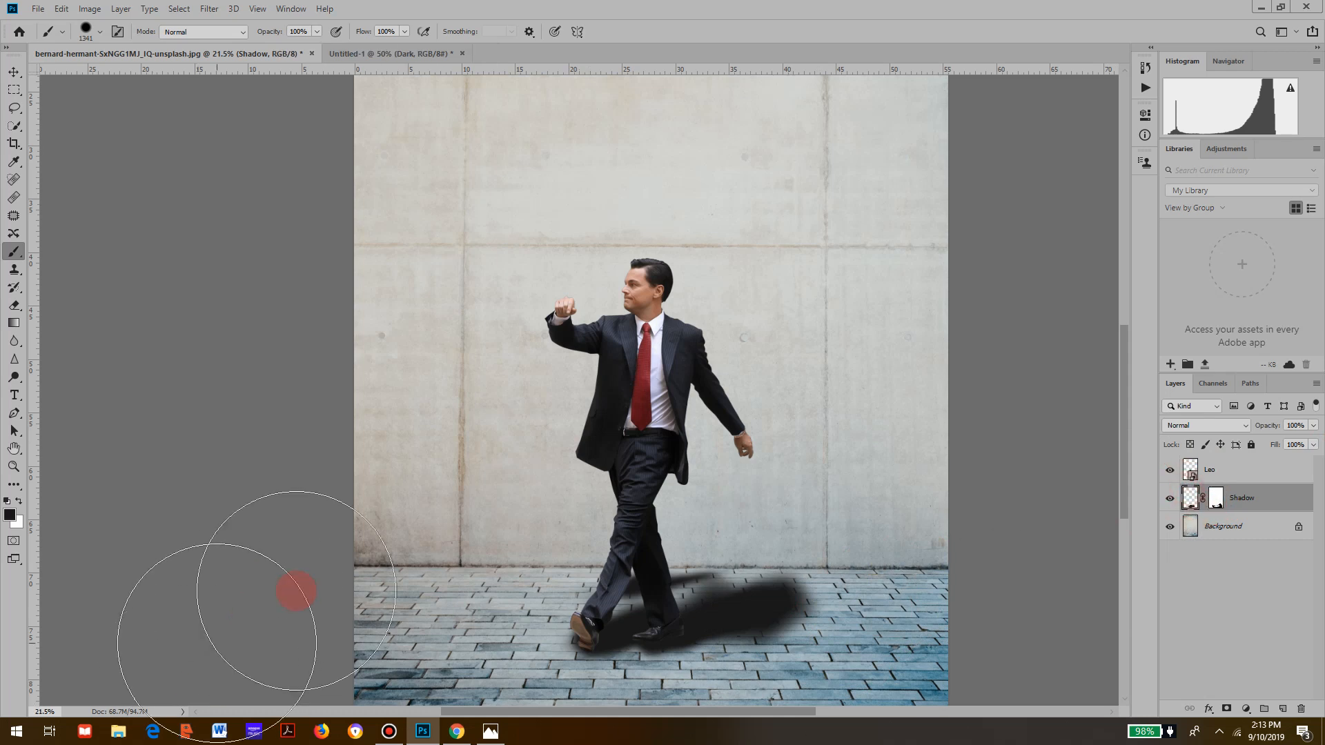
left_click_drag(612, 552, 548, 549)
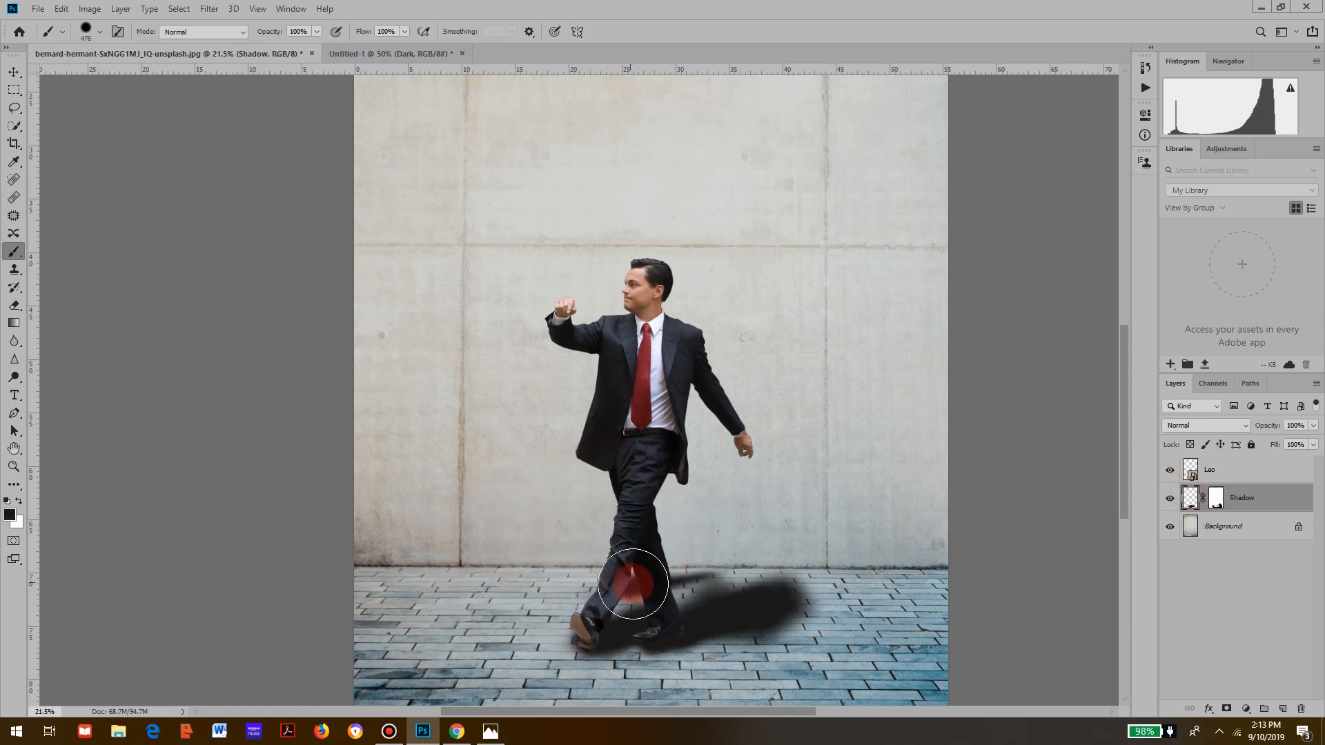
mouse_move(690, 578)
left_mouse_down()
mouse_move(670, 573)
mouse_move(722, 592)
left_mouse_up()
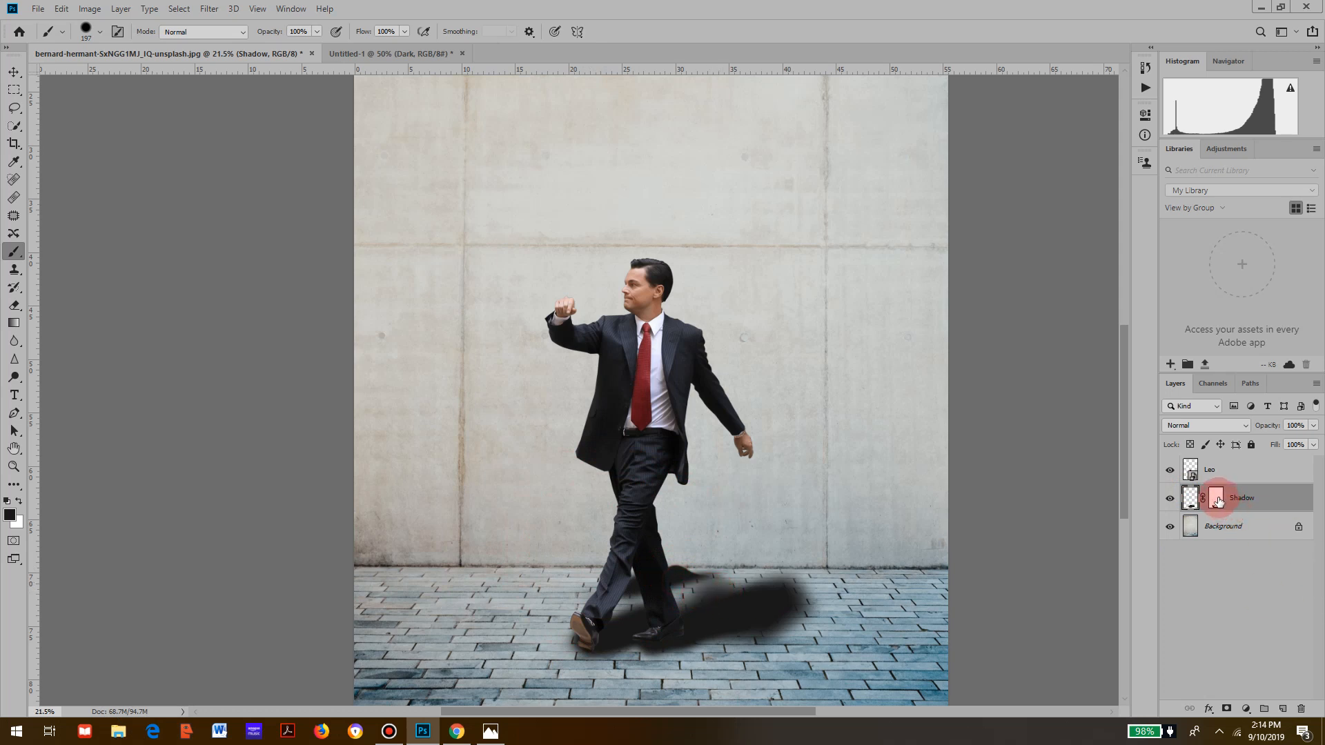
Target the Shadow layer's mask and paint white to reveal the gap between the upper strip and the main shadow
key("x")
left_click(1215, 498)
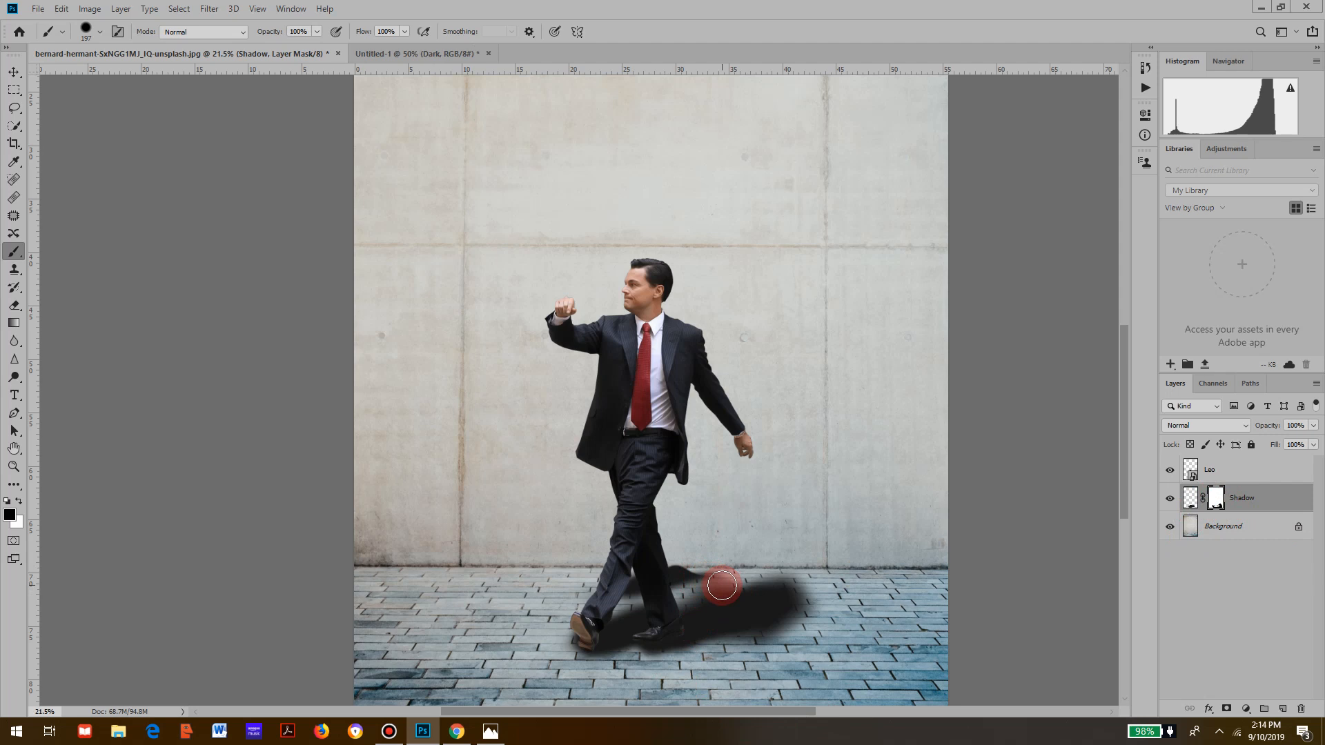
mouse_move(721, 585)
left_mouse_down()
mouse_move(672, 576)
mouse_move(746, 600)
mouse_move(681, 592)
mouse_move(635, 612)
mouse_move(710, 609)
mouse_move(717, 600)
mouse_move(635, 610)
mouse_move(787, 583)
mouse_move(717, 584)
mouse_move(770, 577)
mouse_move(723, 581)
mouse_move(793, 592)
mouse_move(760, 611)
mouse_move(795, 570)
mouse_move(748, 622)
mouse_move(746, 600)
mouse_move(797, 563)
mouse_move(741, 589)
left_mouse_up()
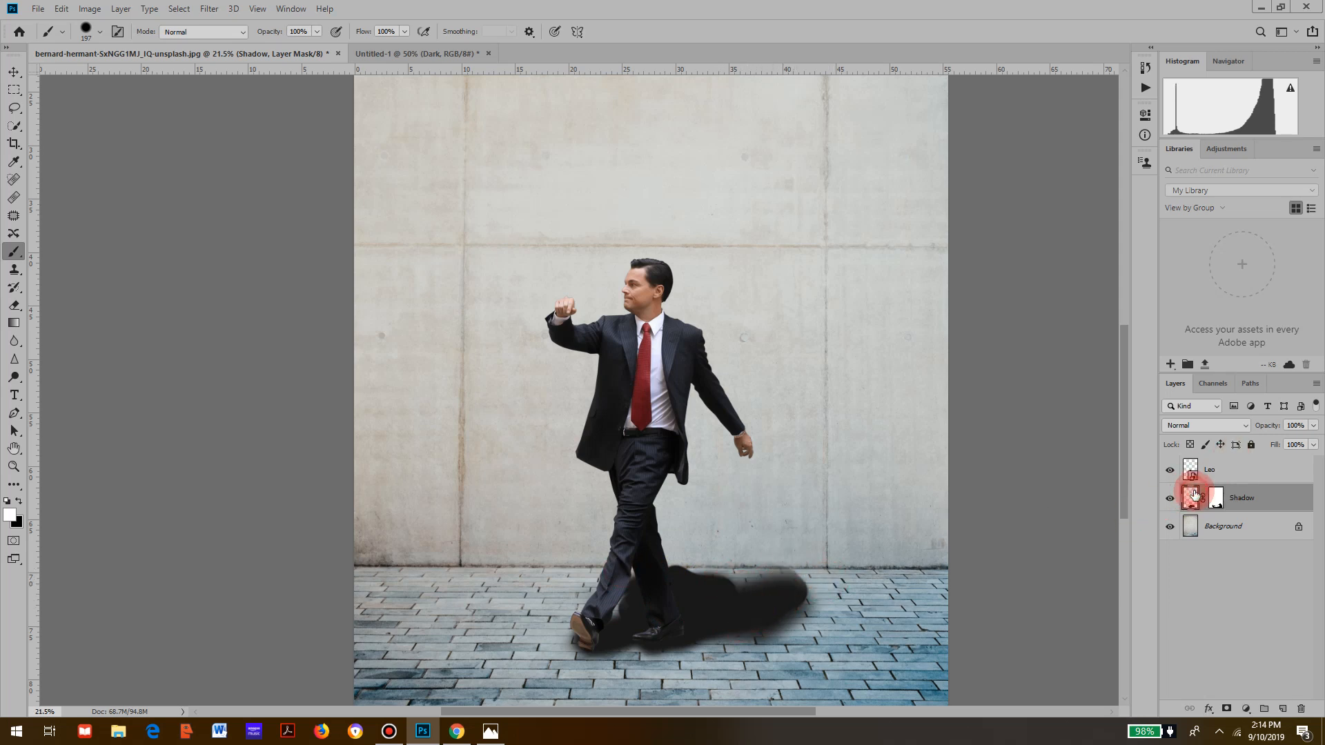
Erase the painted shadow from the Shadow layer's pixels with a 724 px eraser
left_click(1192, 495)
key("e")
mouse_move(593, 583)
left_mouse_down()
mouse_move(672, 572)
mouse_move(592, 615)
mouse_move(828, 556)
mouse_move(846, 571)
left_mouse_up()
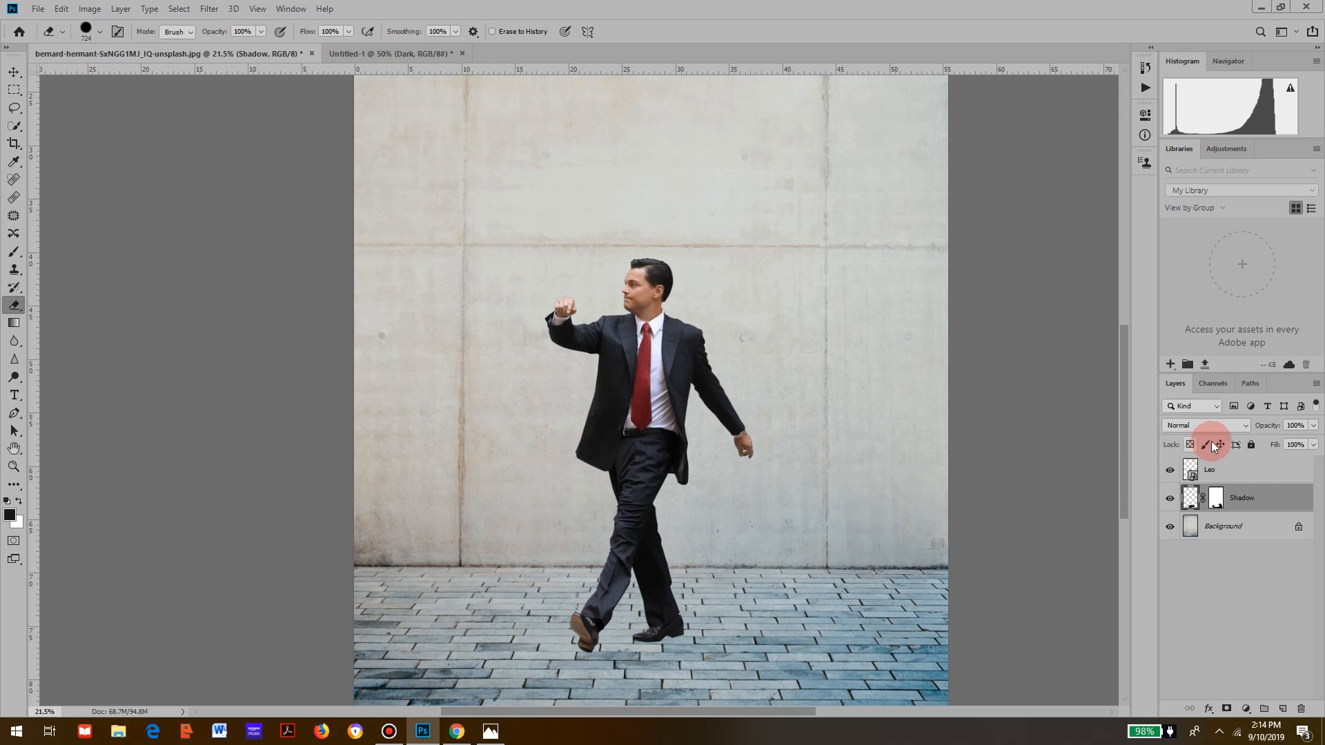
Try to clear the Shadow layer's mask around the feet with a 1552 px eraser, swapping the foreground and background colours
left_click(1212, 505)
key("x")
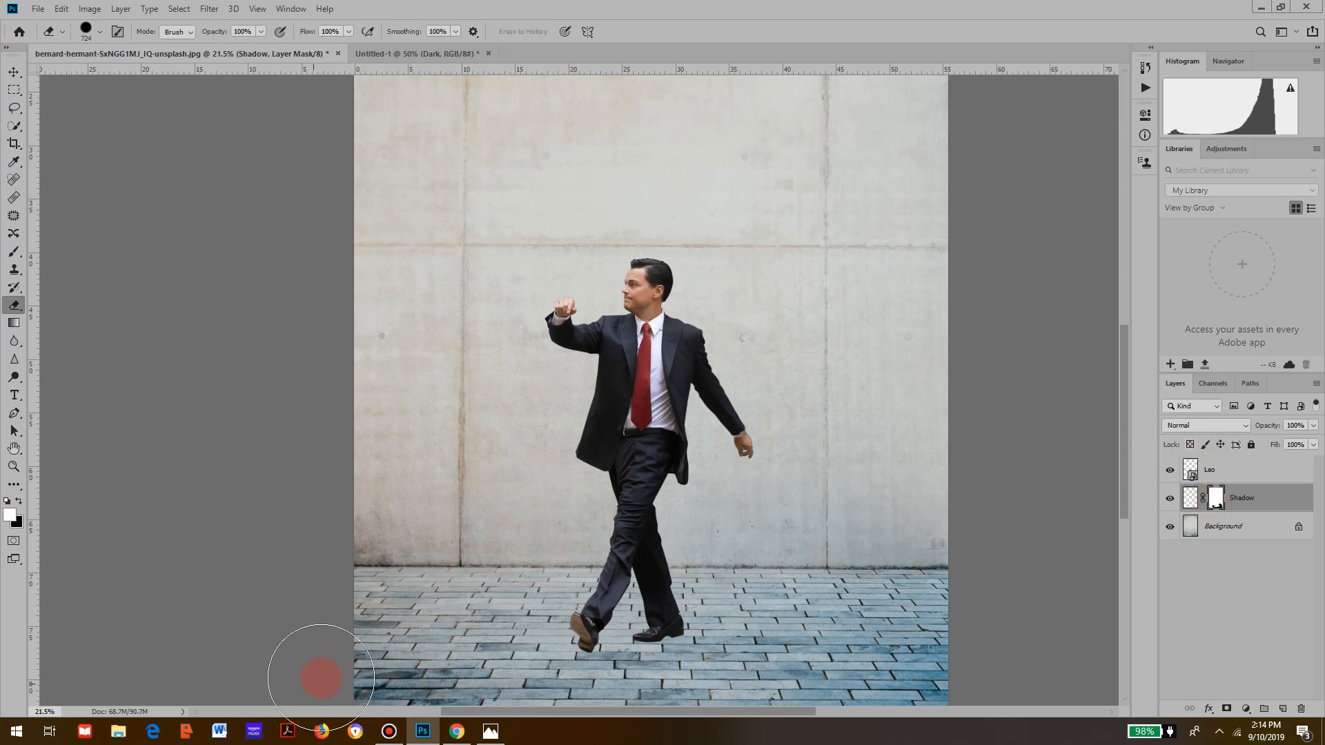
left_click_drag(583, 656, 647, 631)
mouse_move(573, 655)
left_mouse_down()
mouse_move(661, 645)
mouse_move(299, 715)
mouse_move(841, 658)
left_mouse_up()
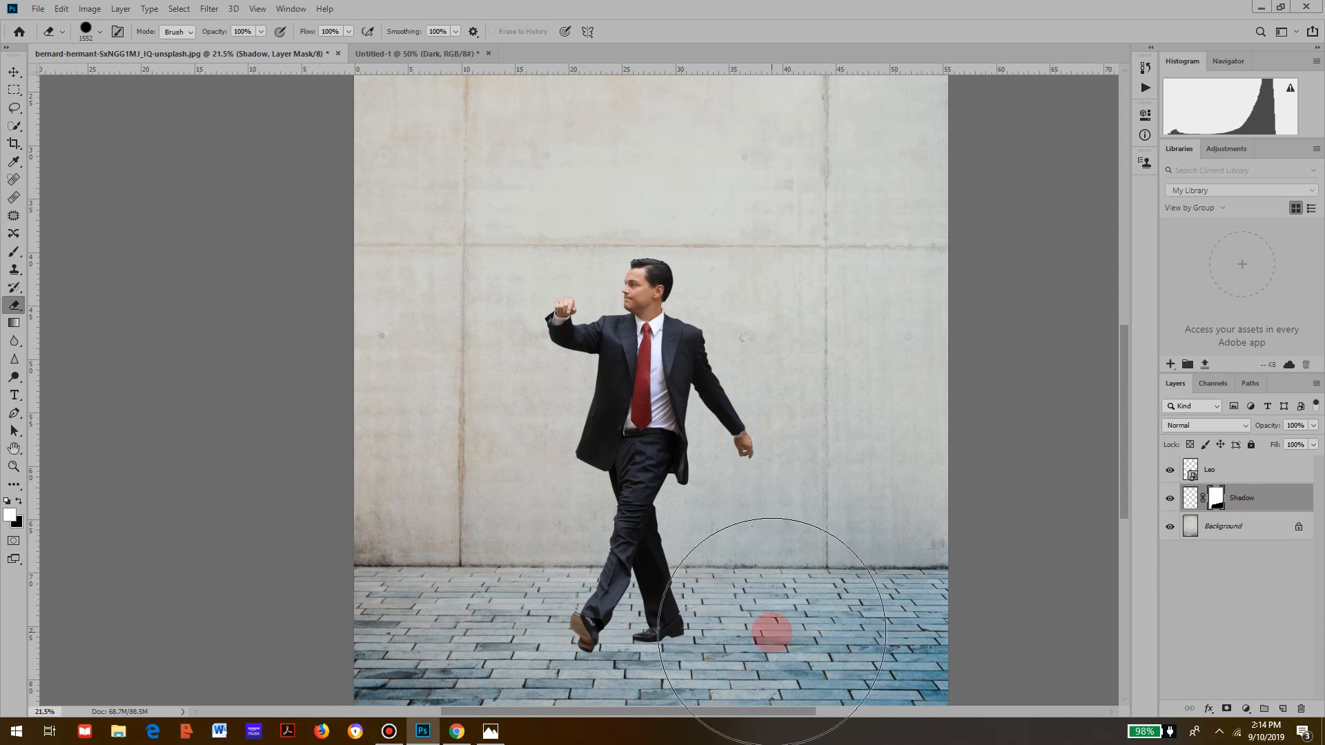
key("x")
left_click_drag(772, 631, 679, 600)
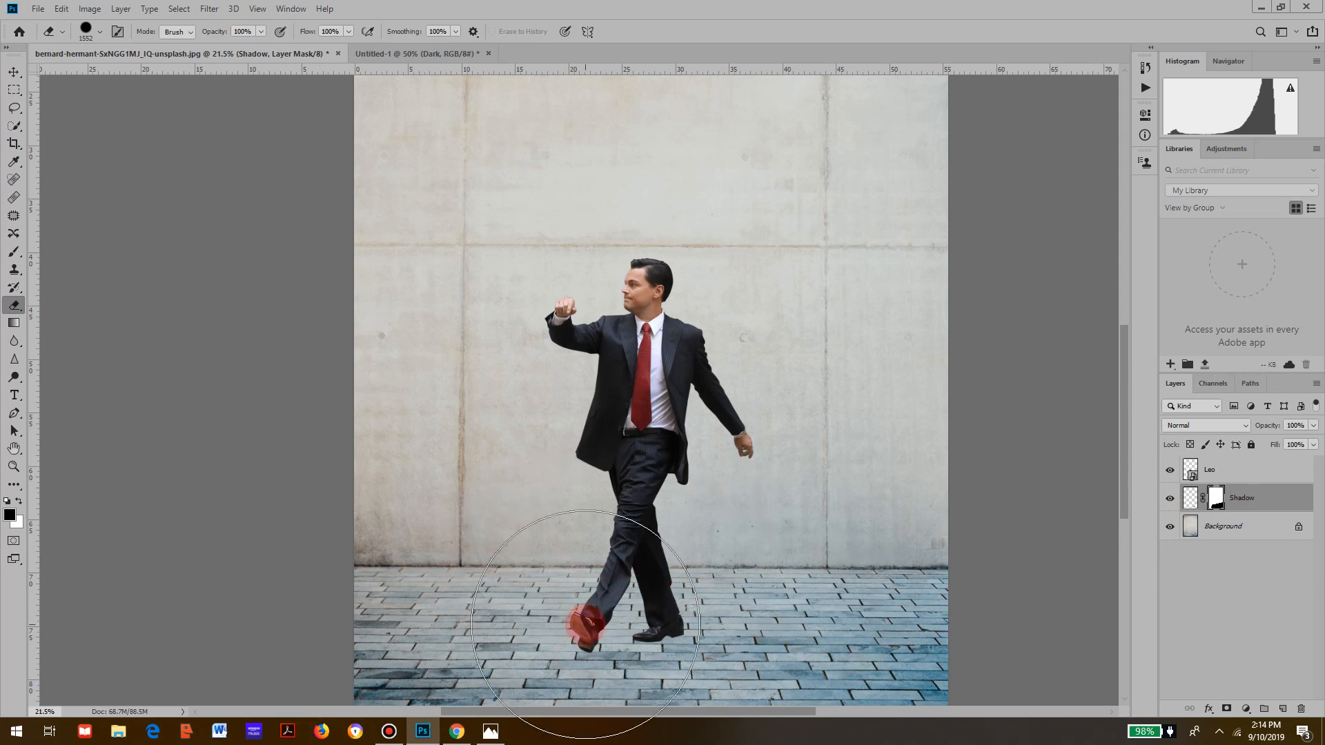
Paint the Shadow layer's mask back to white across the pavement with a large brush
key("b")
key("x")
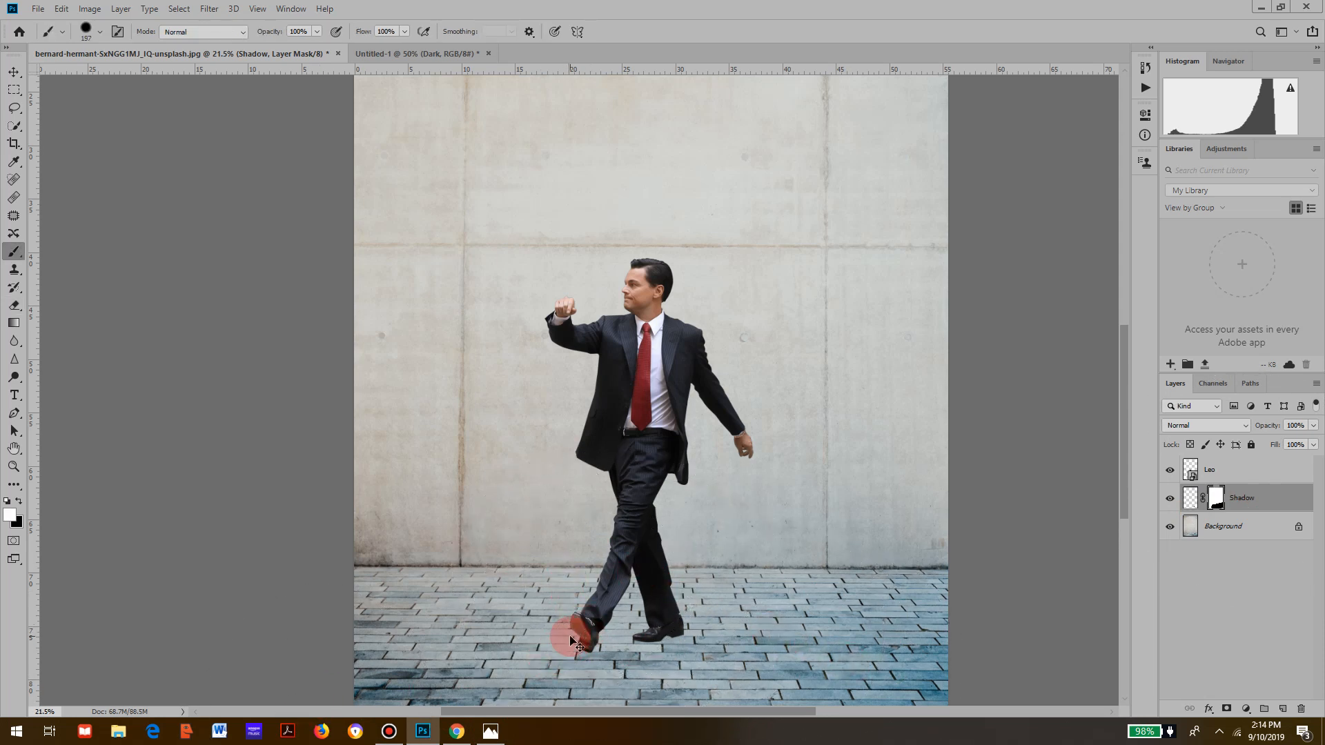
left_click_drag(570, 636, 697, 628)
mouse_move(540, 649)
left_mouse_down()
mouse_move(594, 662)
mouse_move(418, 744)
mouse_move(864, 576)
mouse_move(745, 737)
mouse_move(945, 521)
mouse_move(1004, 494)
left_mouse_up()
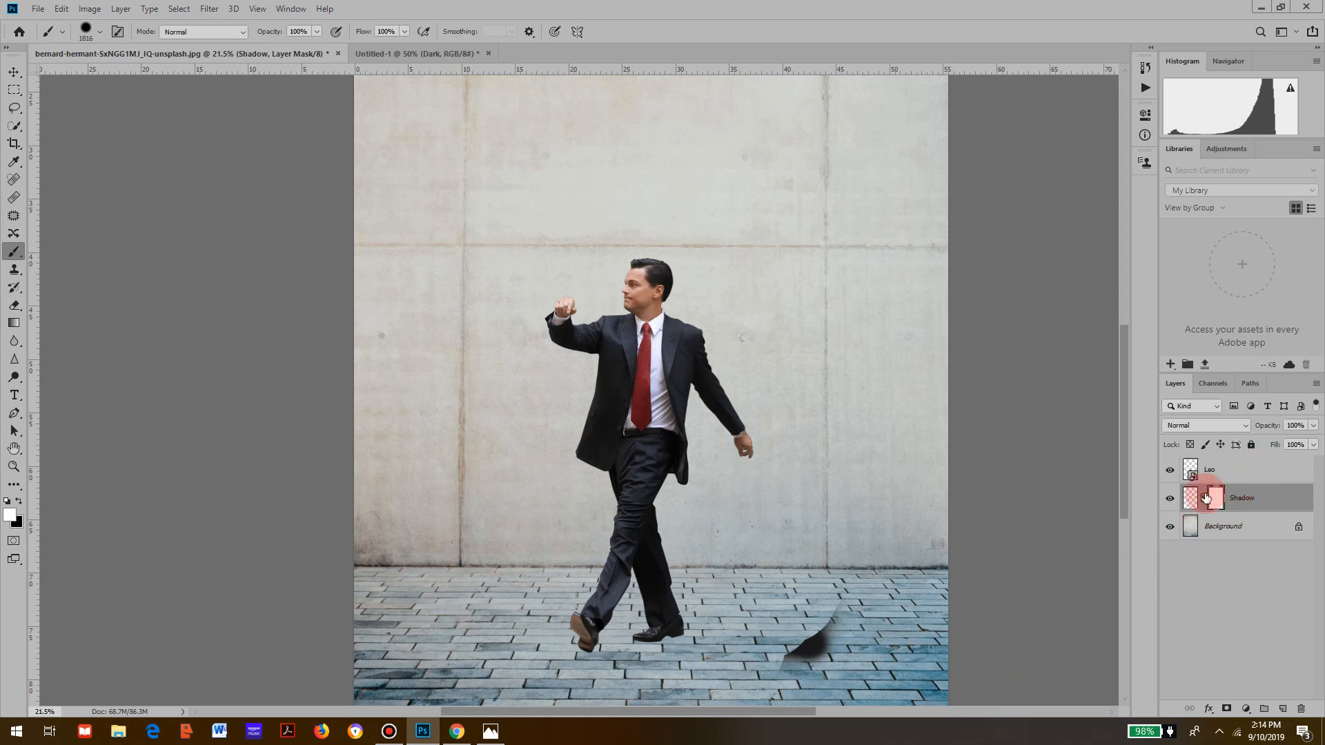
Erase the leftover dark patch on the pavement from the Shadow layer's pixels with the 1552 px eraser
key("e")
left_click_drag(861, 625, 812, 654)
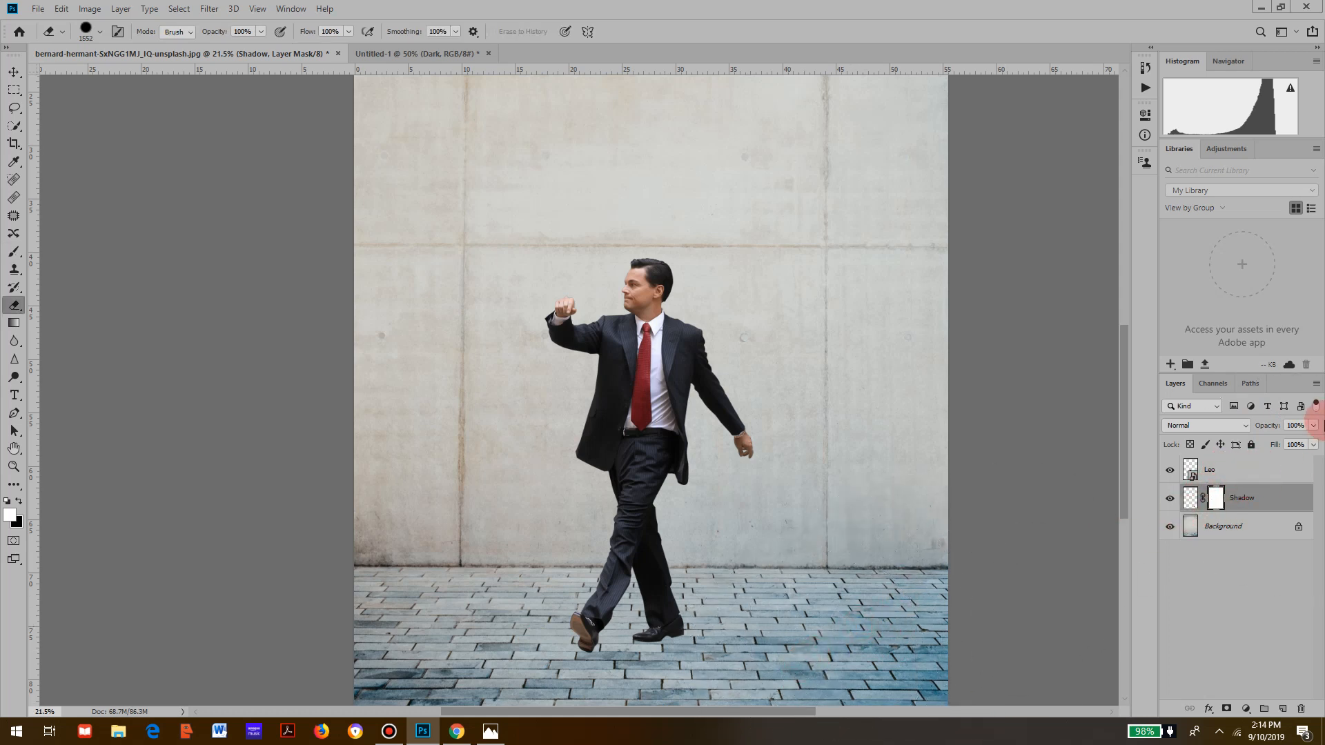
left_click(1190, 492)
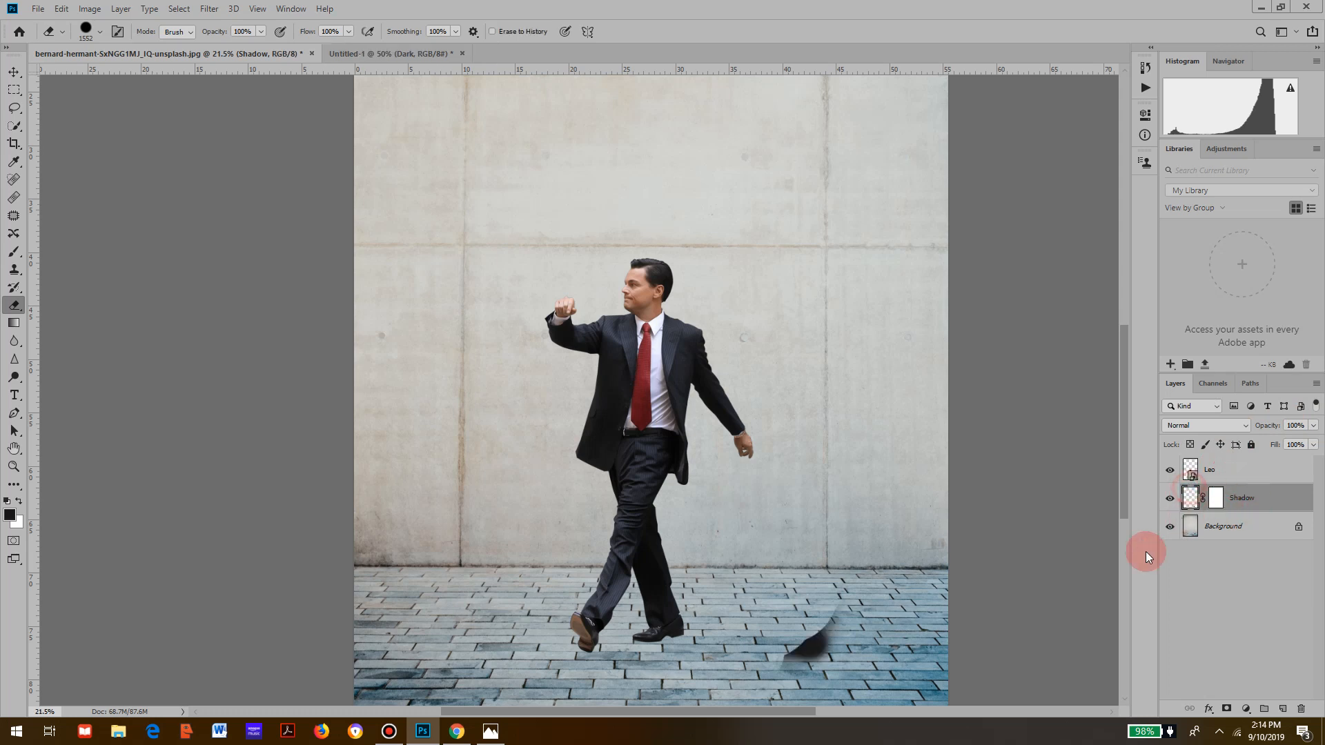
left_click_drag(887, 621, 774, 710)
left_click(1188, 445)
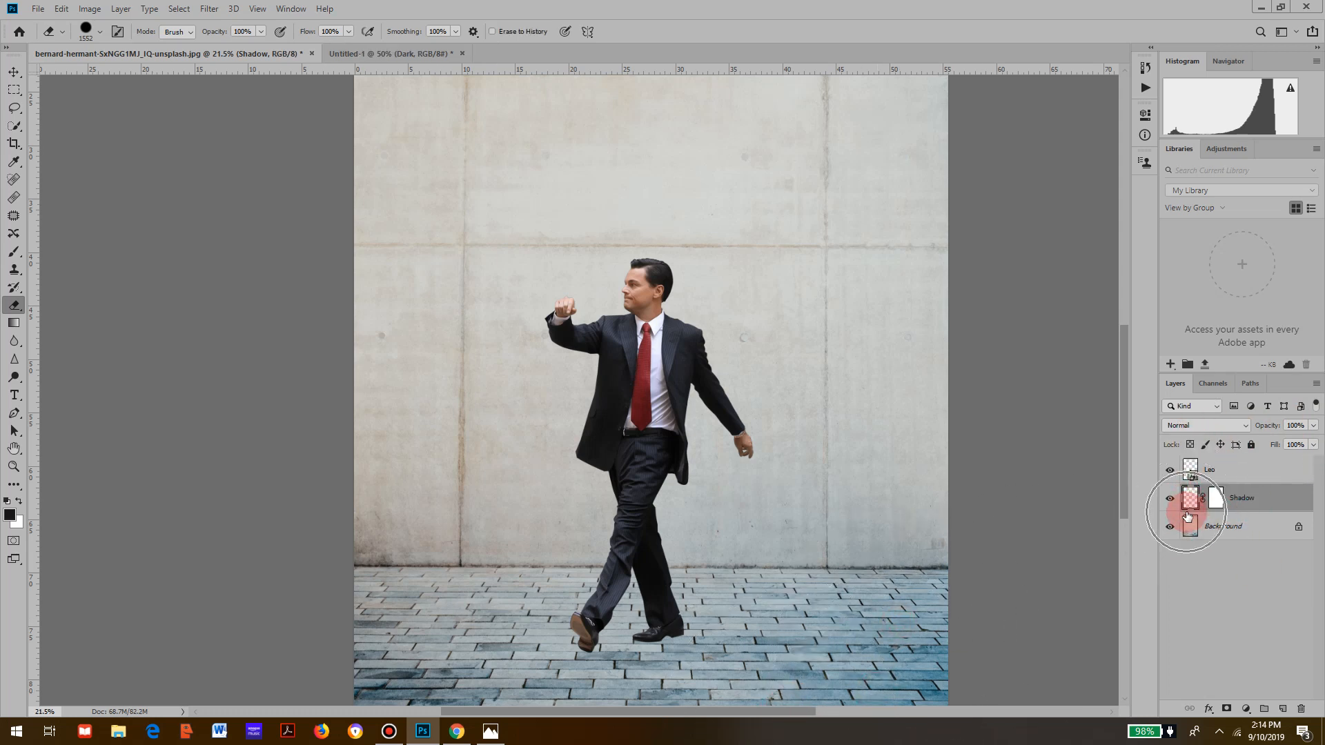
Paint a hard-edged dark shadow of the man's figure on the pavement, extending right from his shoes, with a 216 px brush
key("b")
left_click_drag(646, 657, 536, 661)
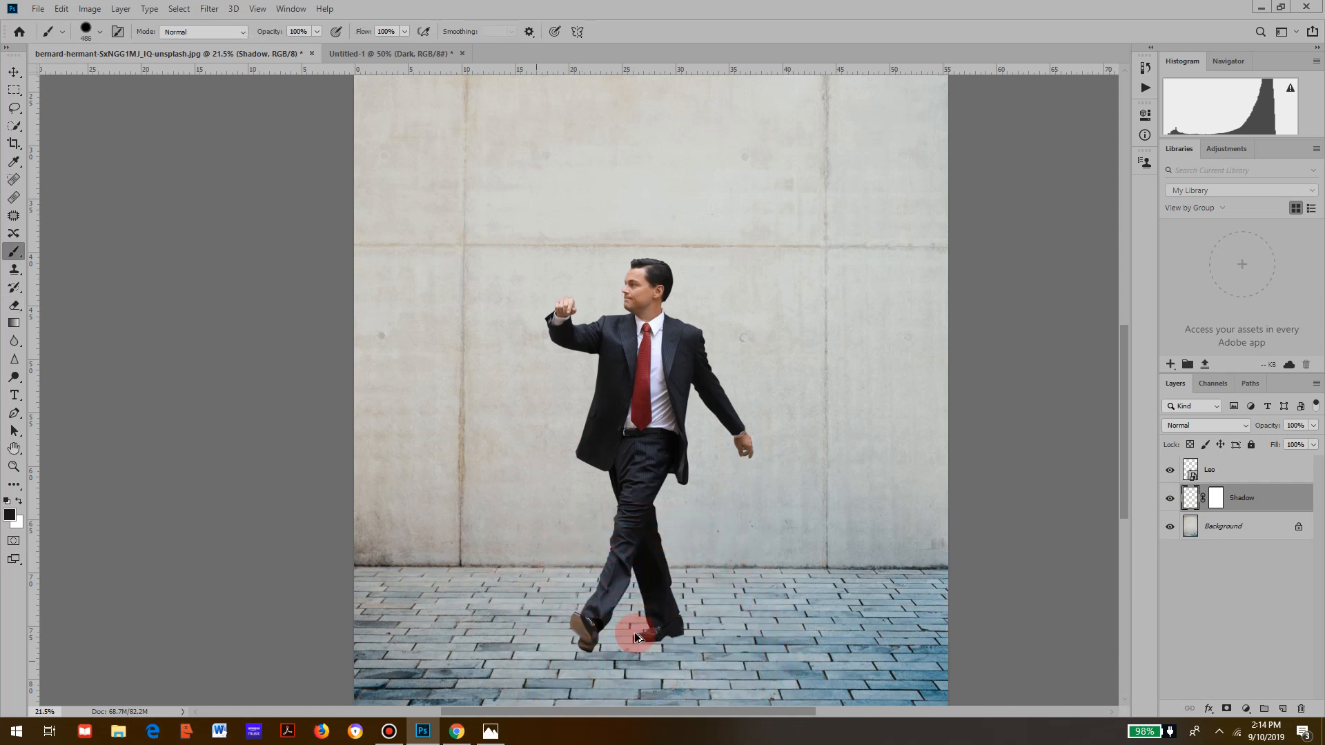
mouse_move(643, 634)
left_mouse_down()
mouse_move(804, 596)
mouse_move(730, 638)
mouse_move(585, 646)
mouse_move(750, 596)
mouse_move(781, 626)
mouse_move(760, 633)
mouse_move(779, 622)
mouse_move(760, 661)
mouse_move(747, 605)
mouse_move(655, 604)
left_mouse_up()
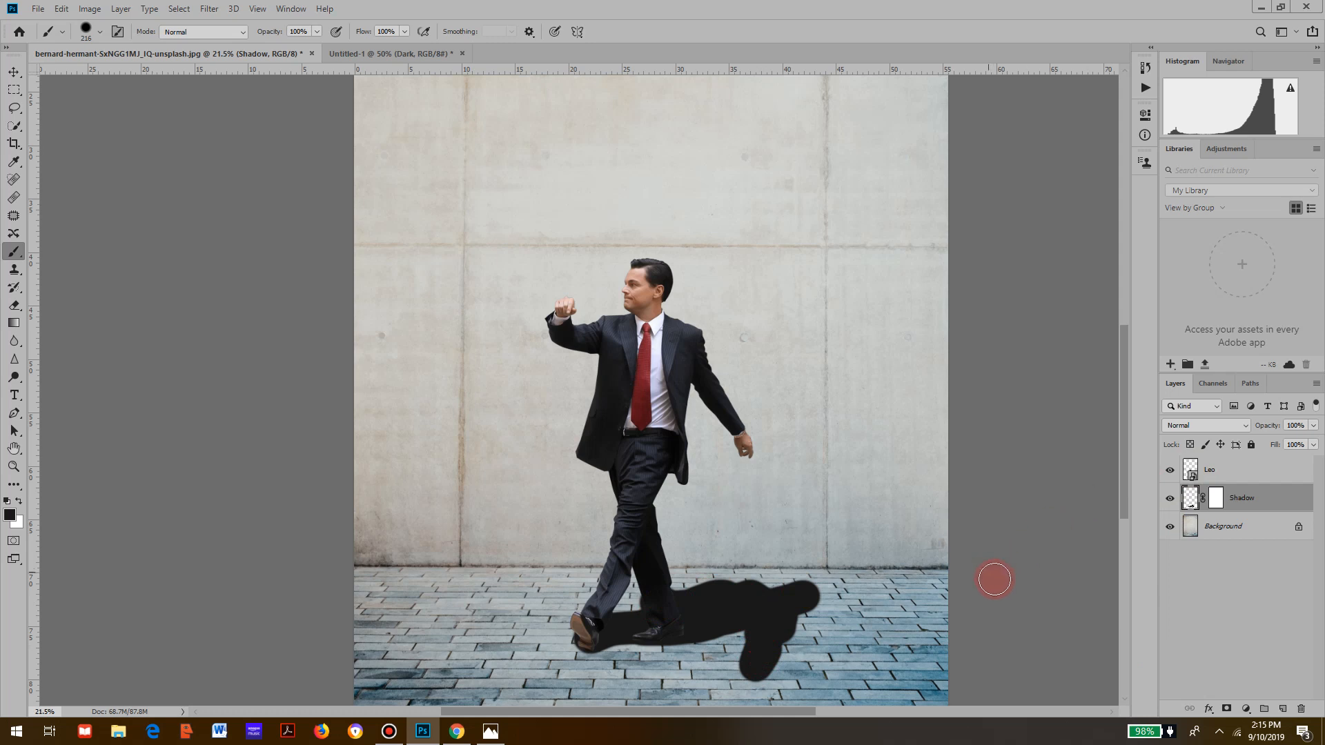
right_click(808, 632, "alt")
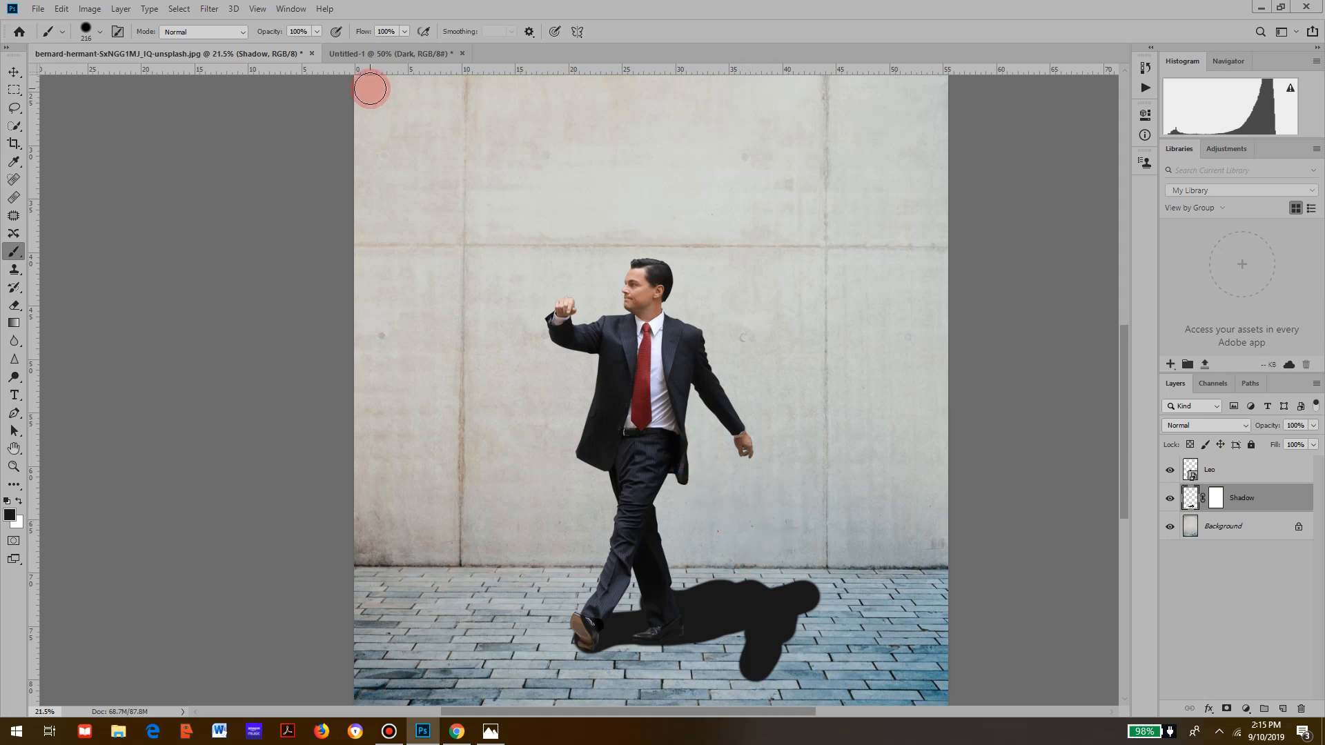
Soften the painted shadow on the Shadow layer with a Gaussian Blur of 24.9 pixels
scroll(368, 90, "up", 1)
scroll(368, 90, "down", 3)
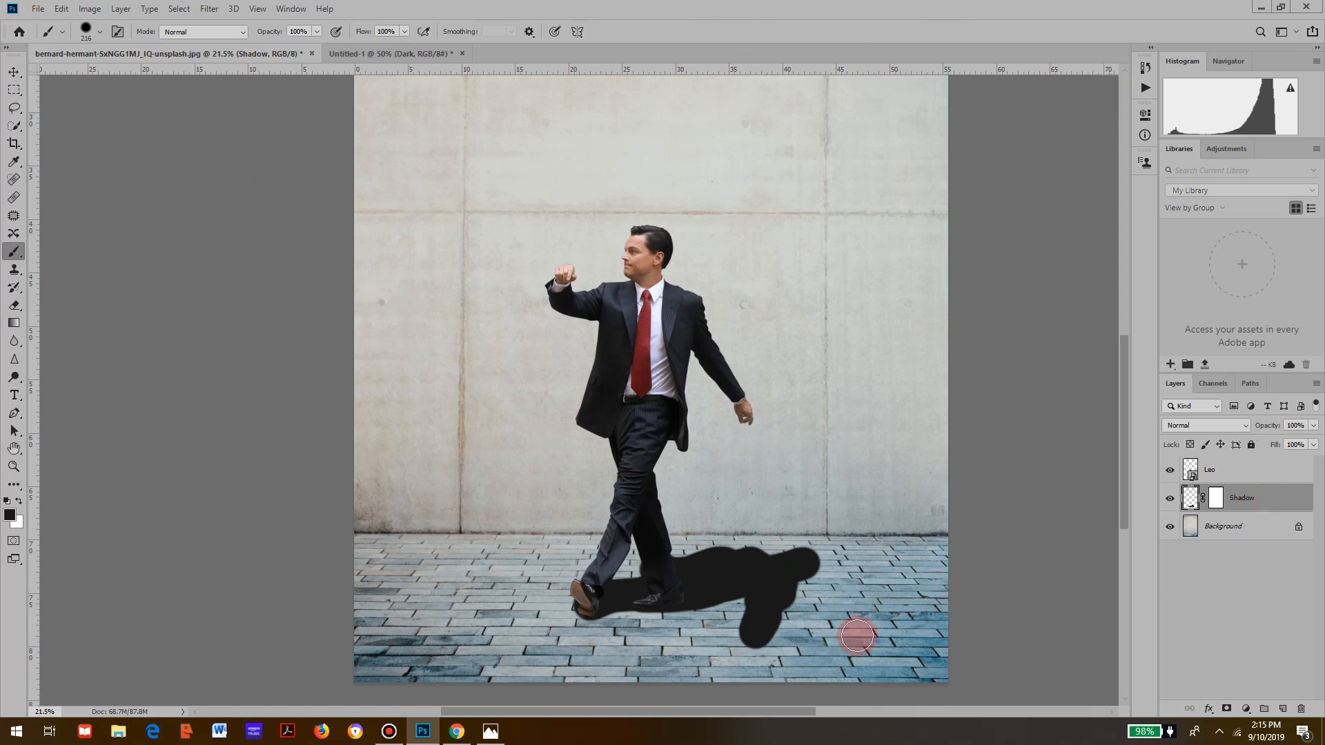
left_click(214, 13)
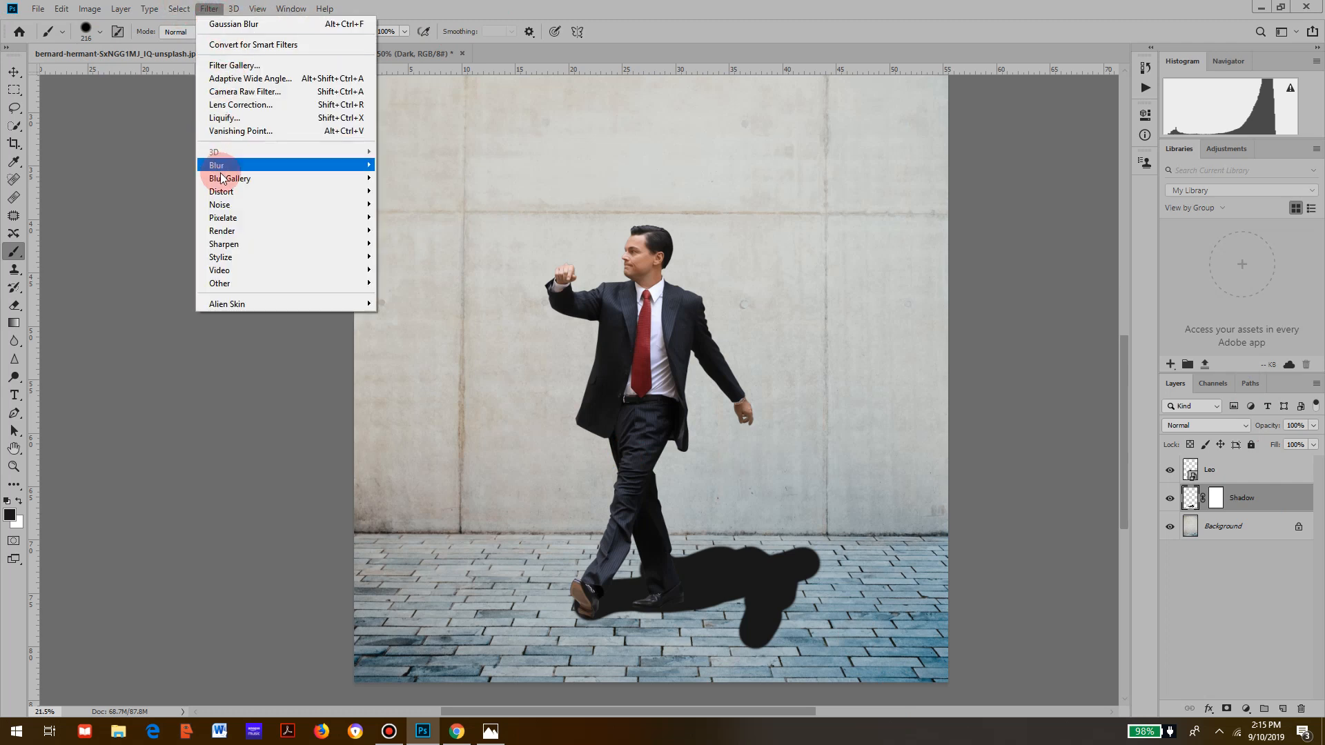
mouse_move(331, 165)
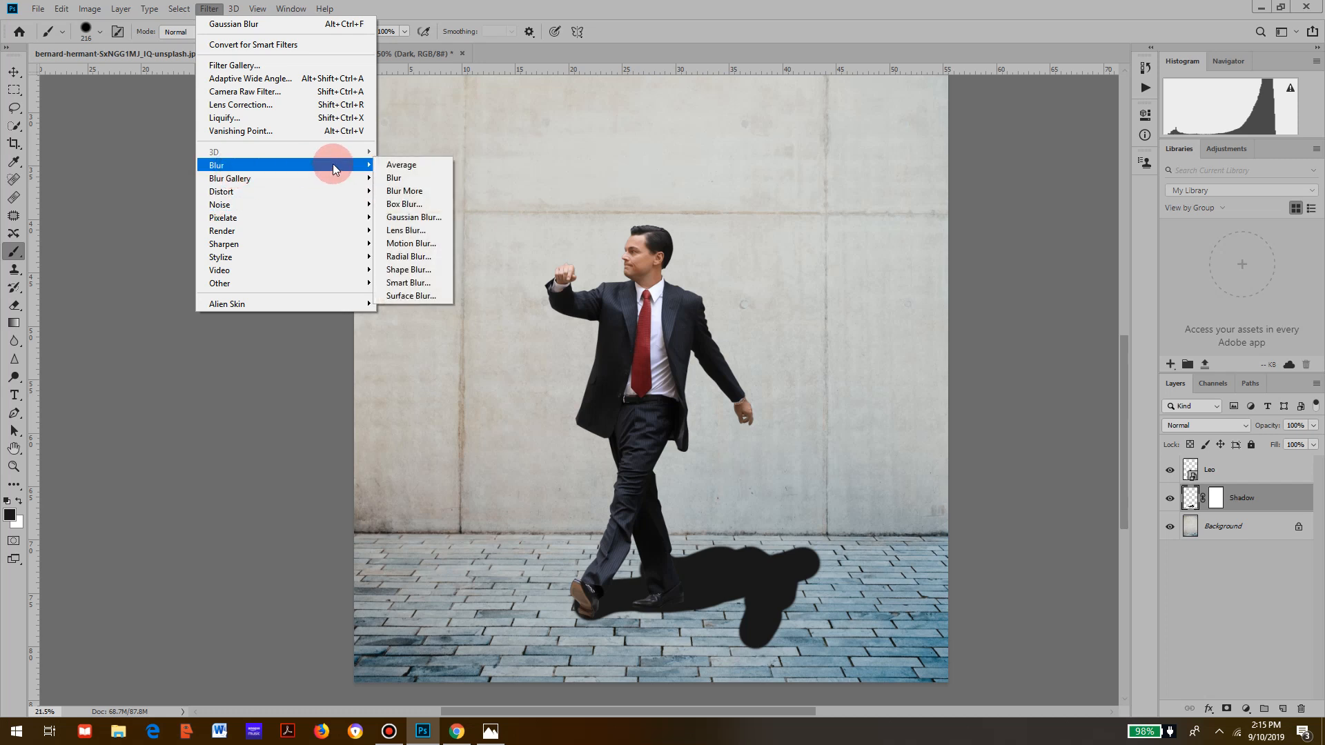
left_click(407, 217)
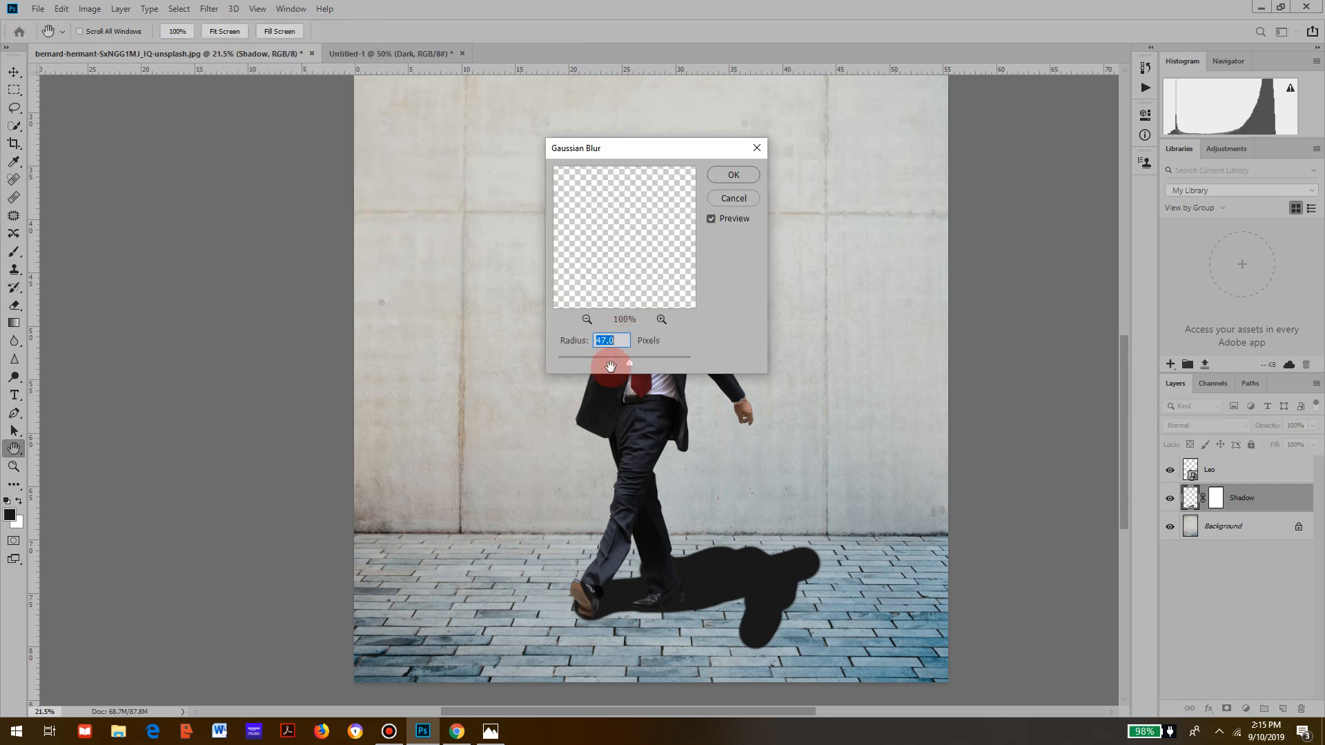
left_click_drag(606, 361, 651, 356)
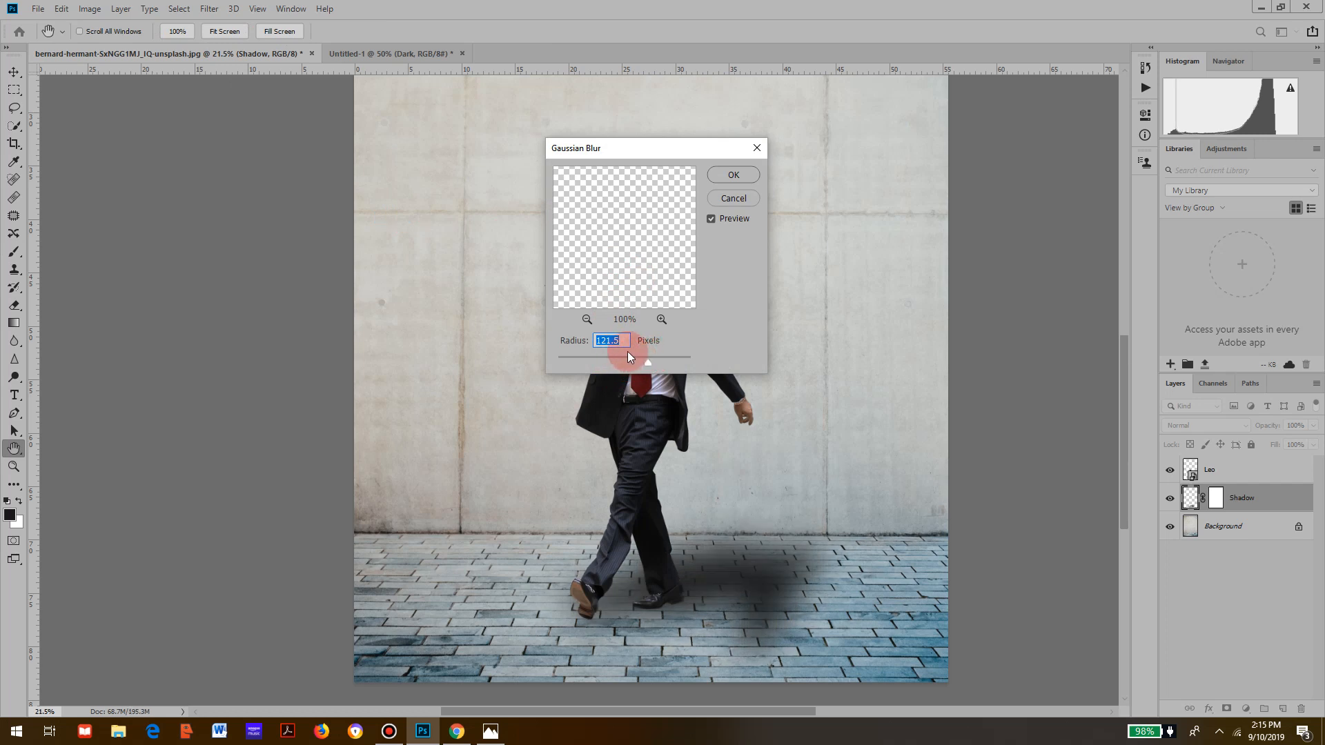
left_click_drag(629, 361, 617, 355)
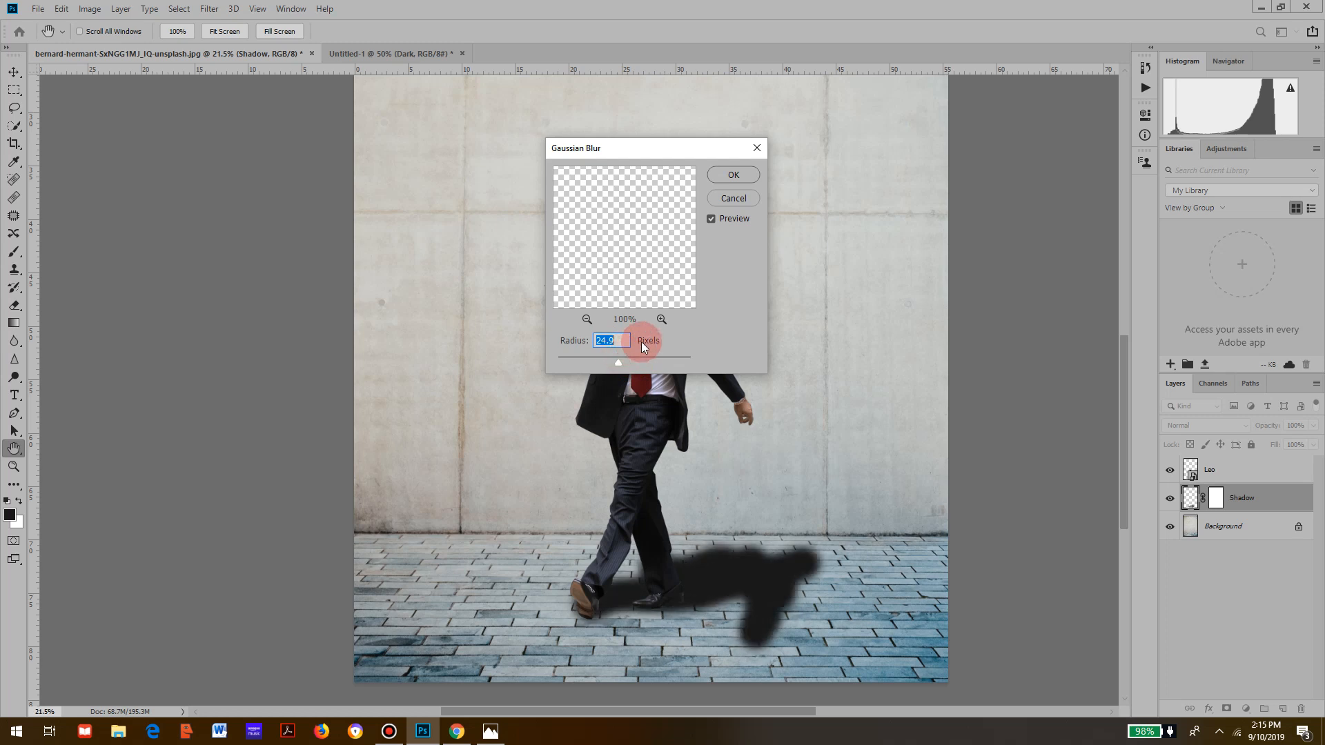
left_click(724, 178)
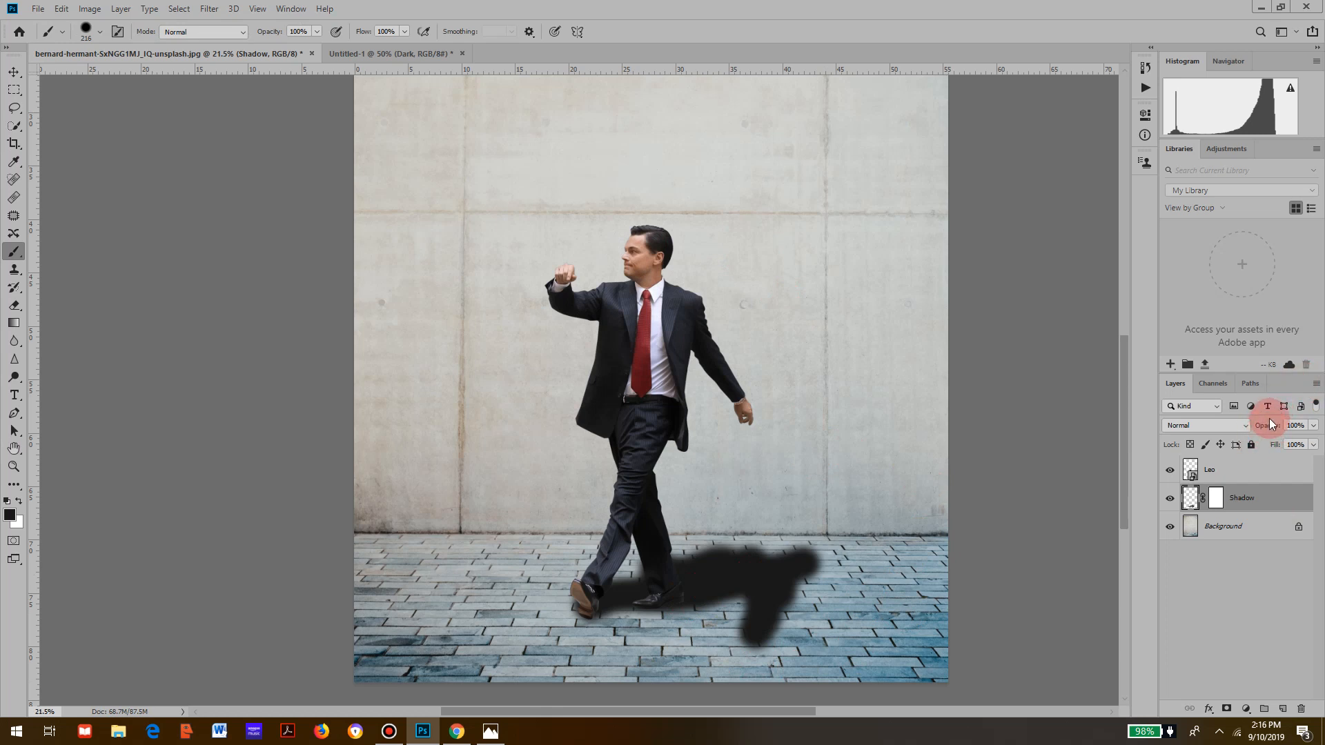
Try the Shadow layer at 38% opacity and restore it to 100%
mouse_move(1265, 421)
left_mouse_down()
mouse_move(1253, 423)
mouse_move(1266, 423)
left_mouse_up()
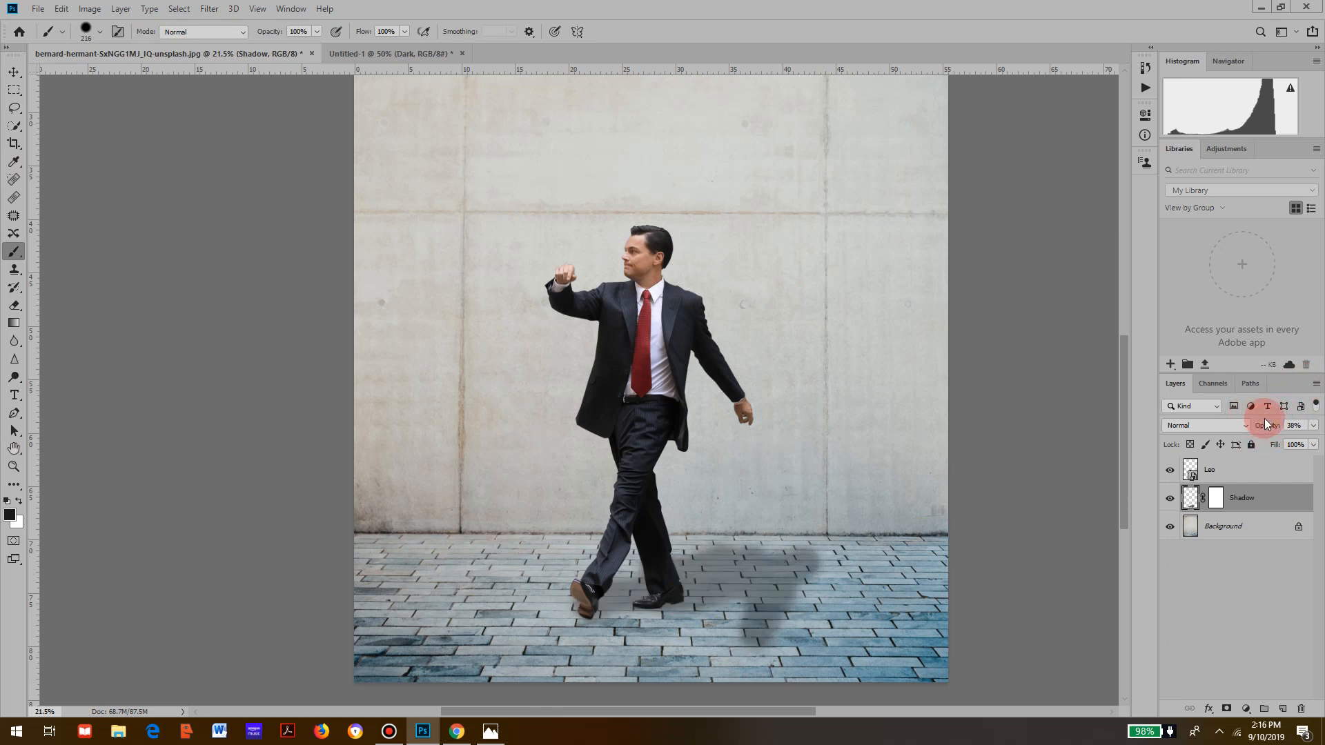
left_click(1287, 425)
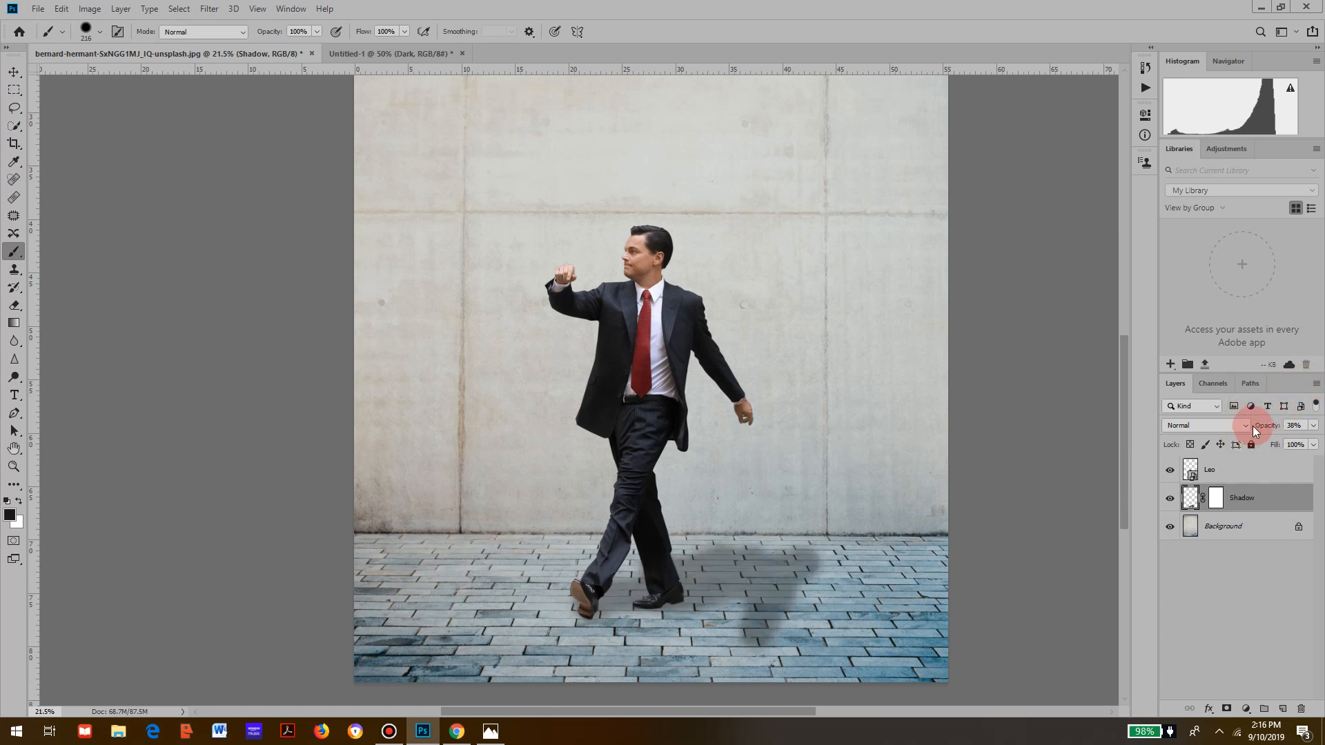
left_click_drag(1269, 424, 1277, 429)
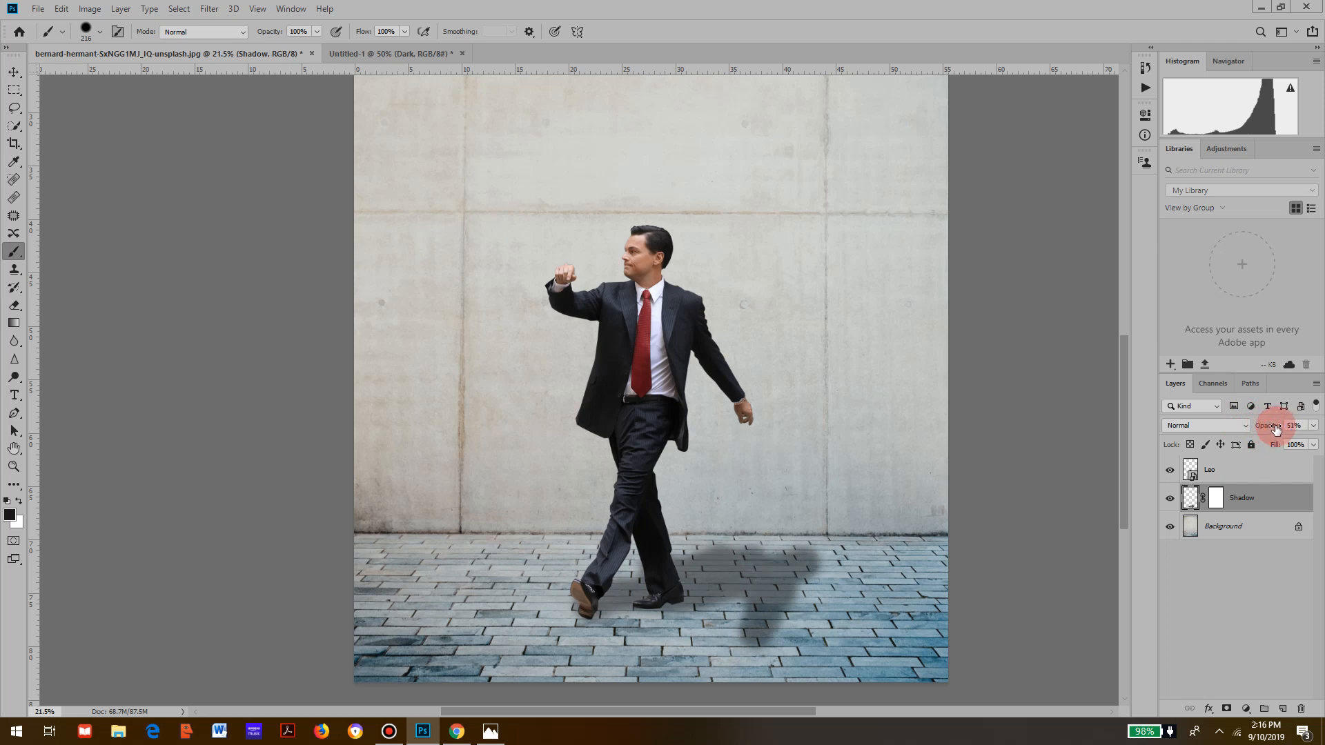
left_click_drag(1277, 429, 1301, 429)
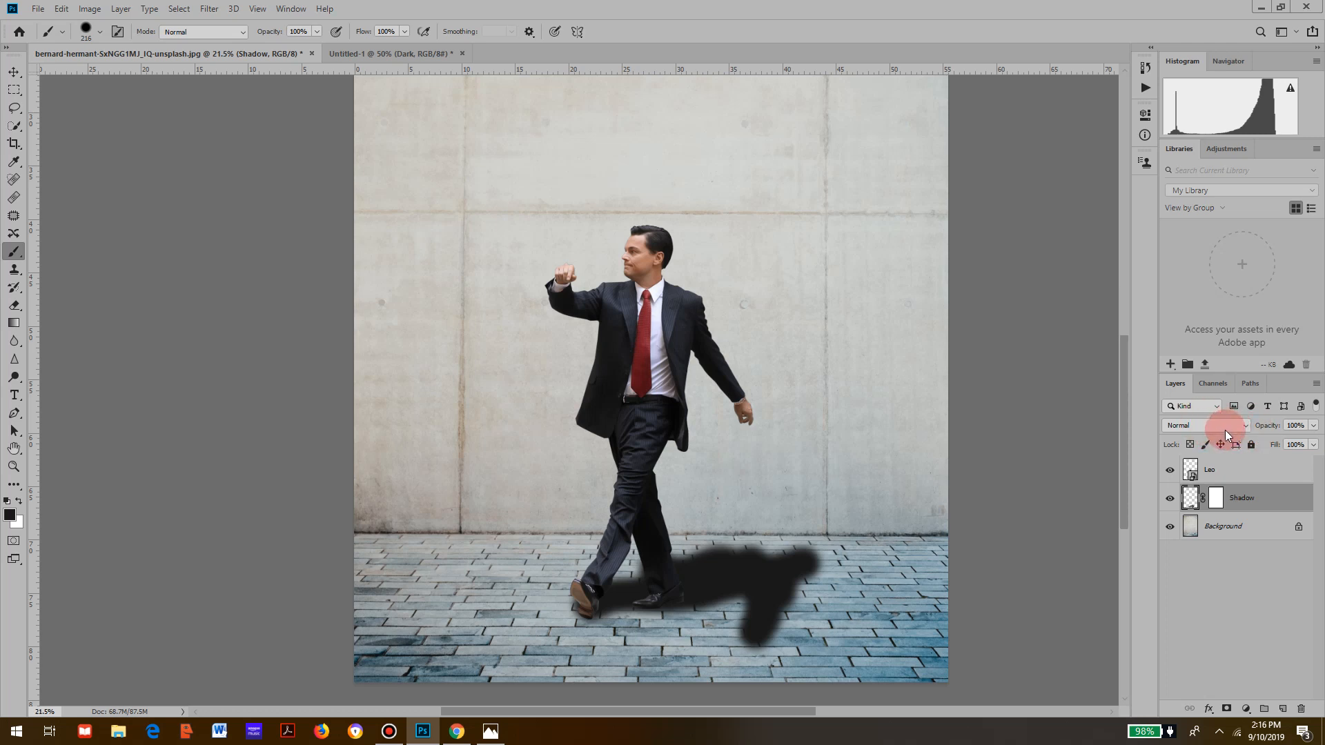
left_click(1226, 426)
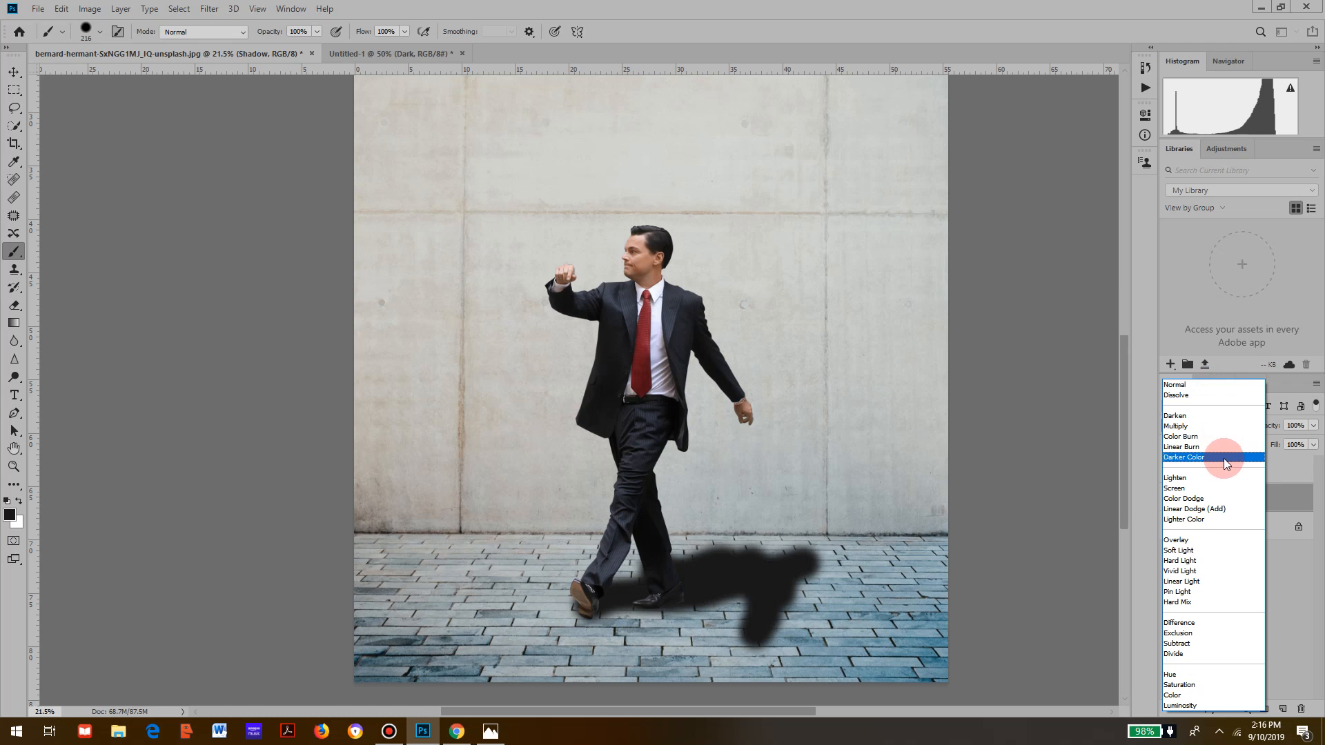
left_click(1302, 607)
left_click(1244, 708)
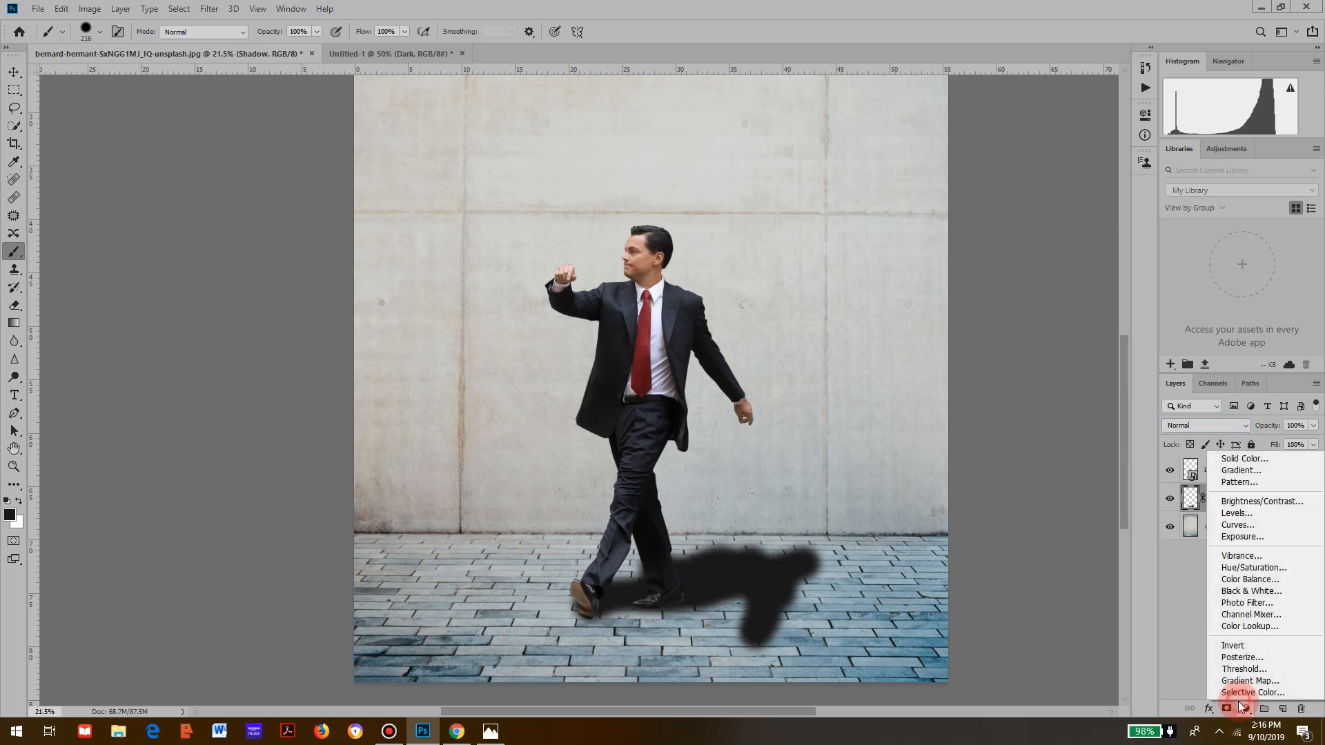
left_click(1173, 615)
left_click(1197, 445)
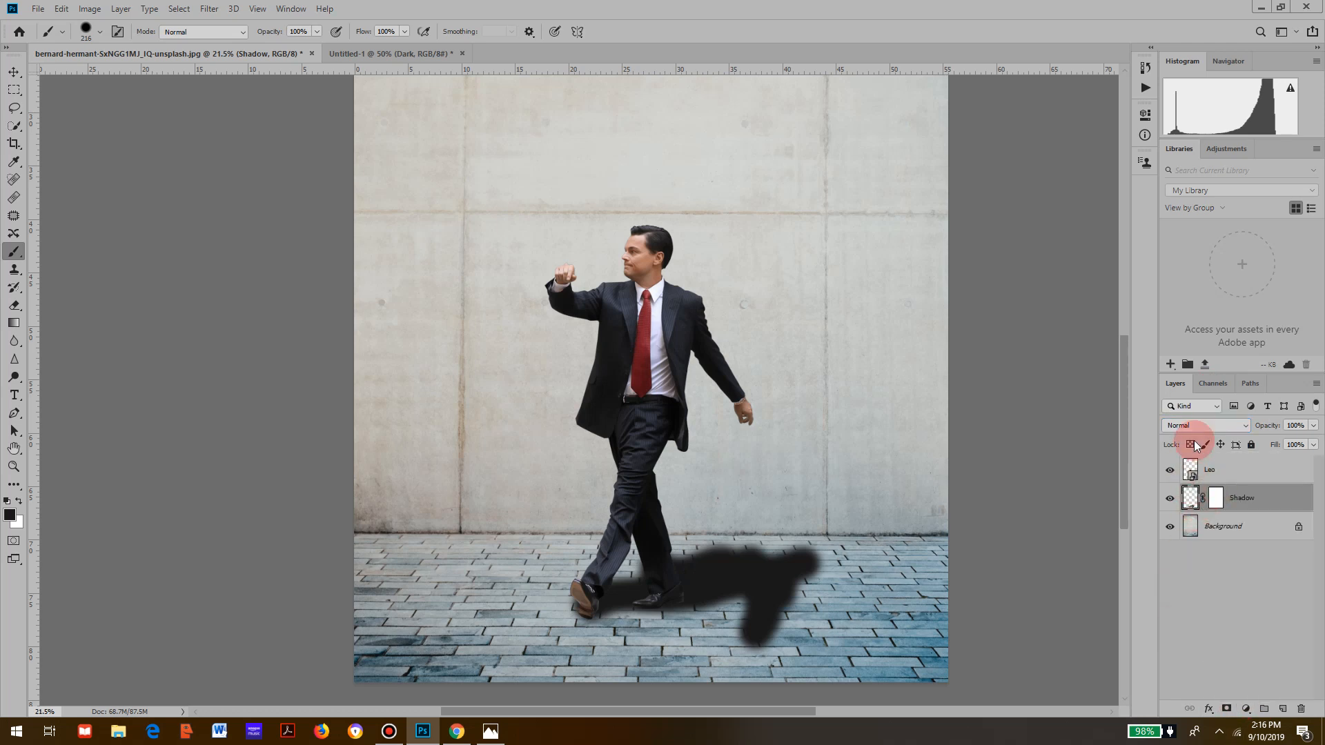
Set the Shadow layer's blend mode to Soft Light, comparing it once with Normal
left_click(1206, 426)
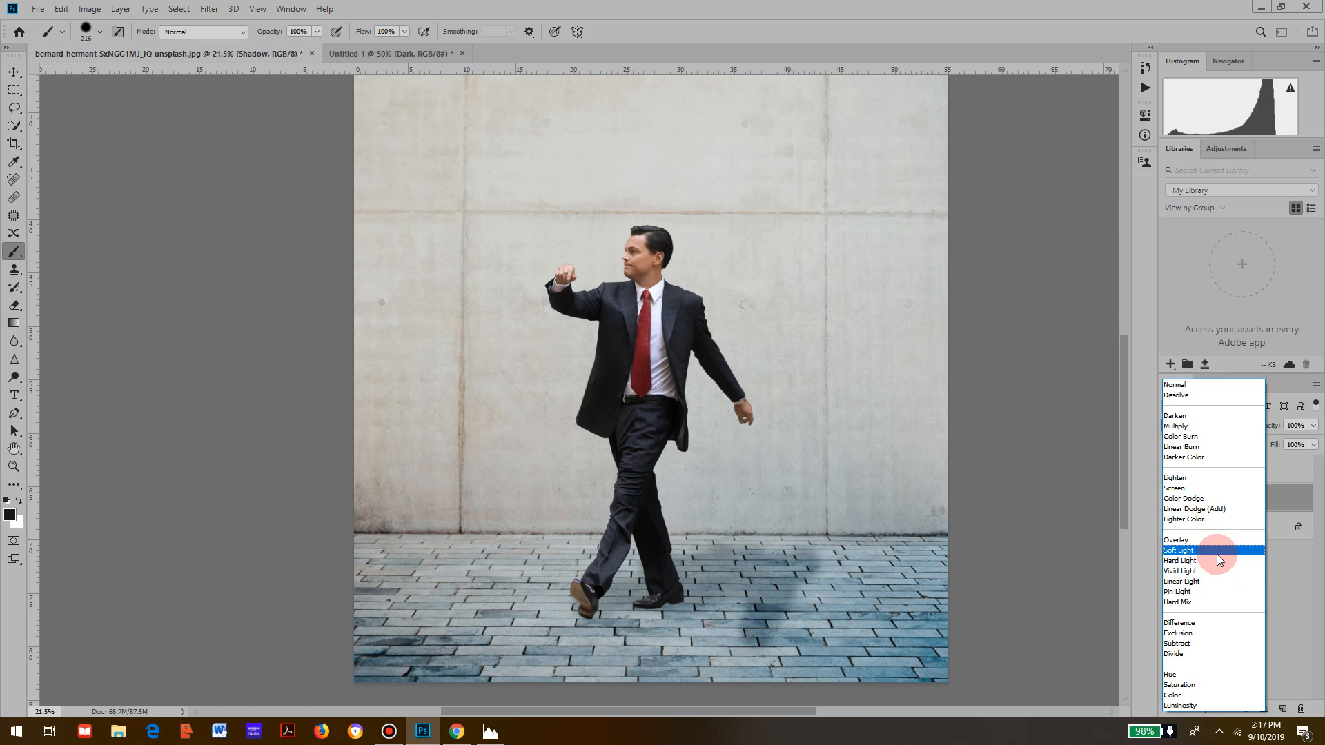
left_click(1216, 552)
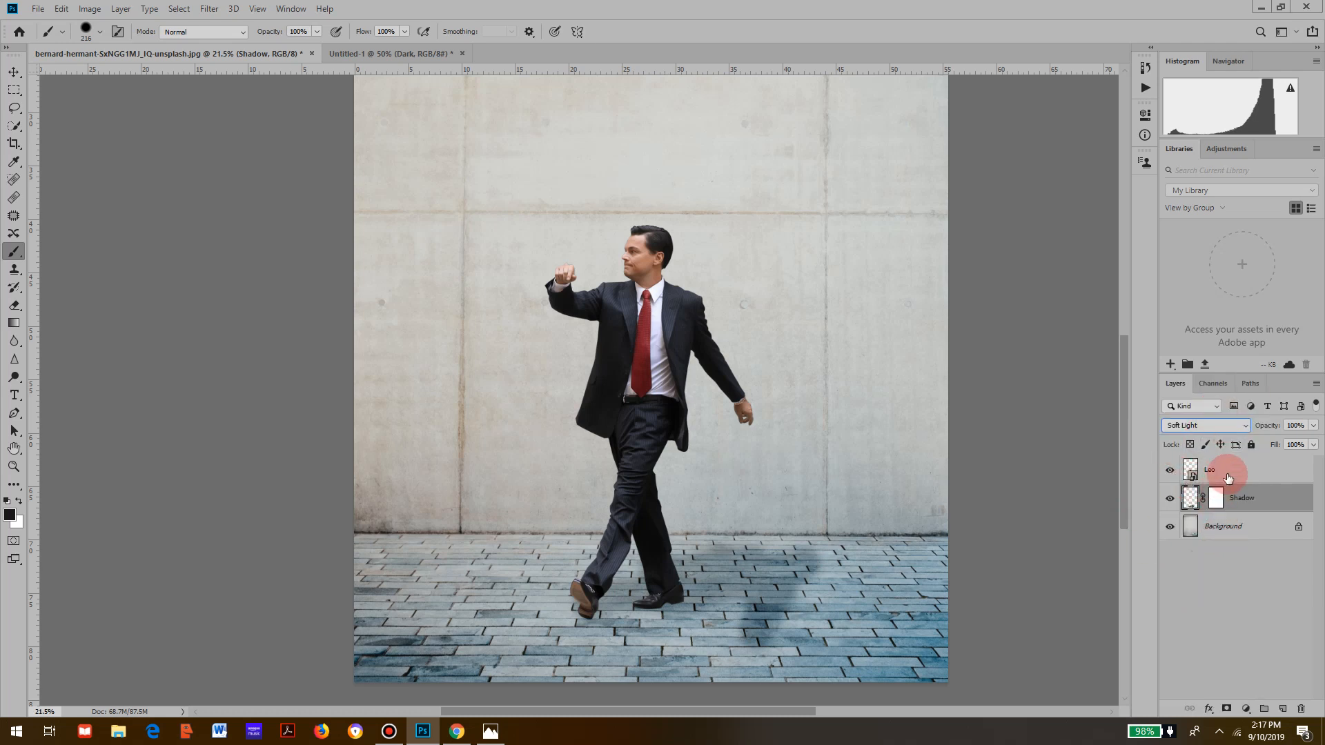
left_click(1246, 427)
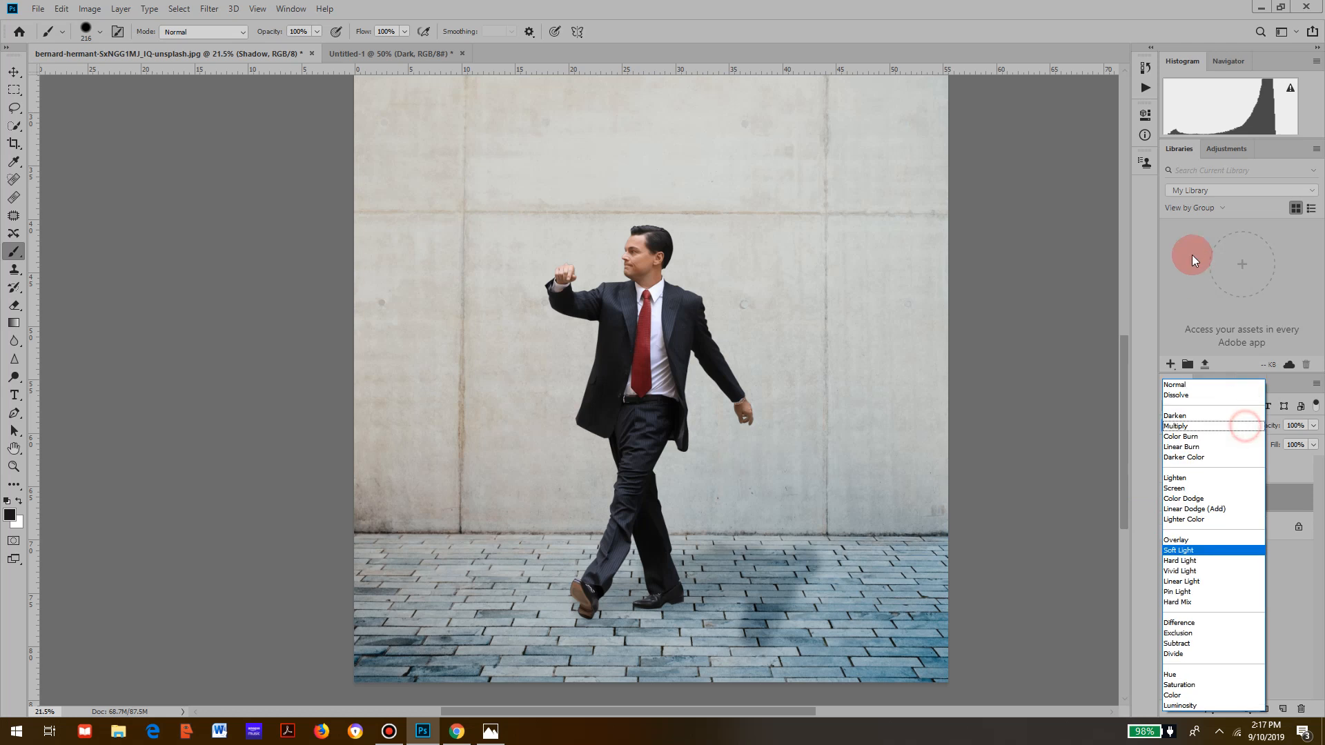
left_click(1212, 388)
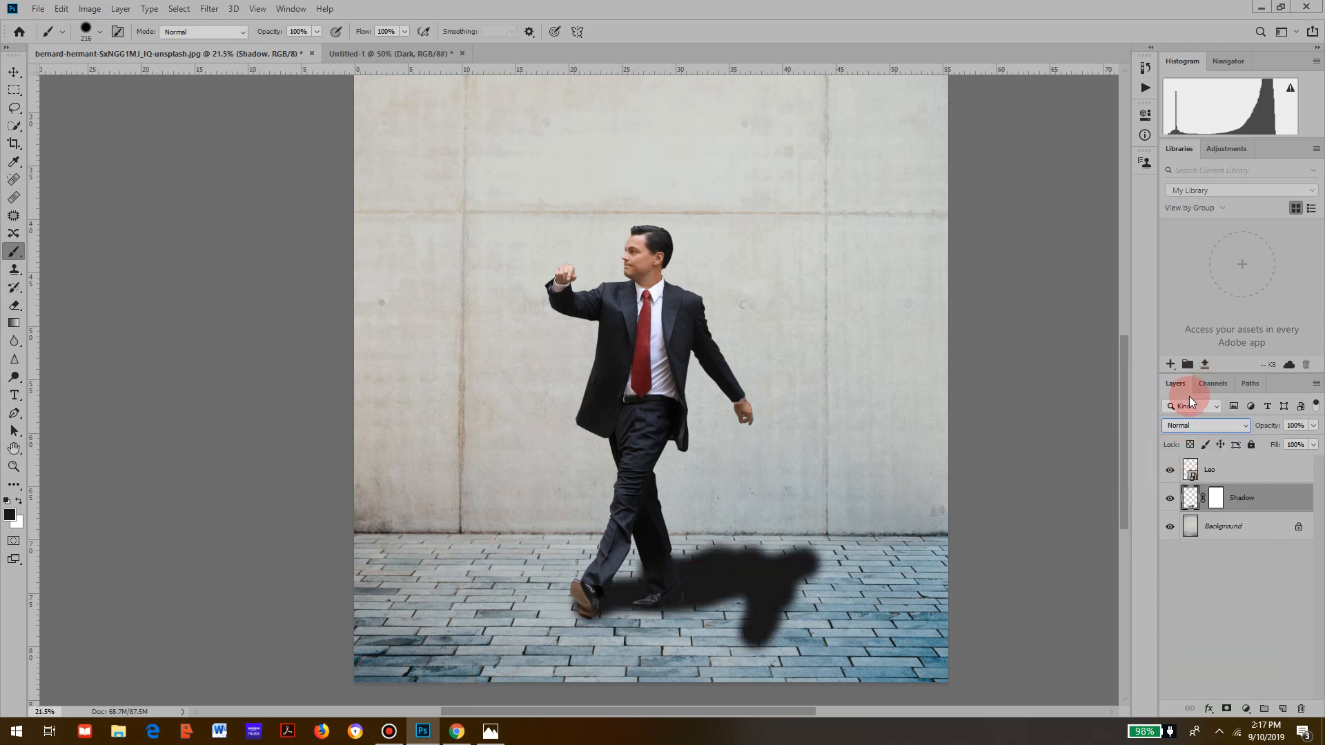
left_click(1189, 426)
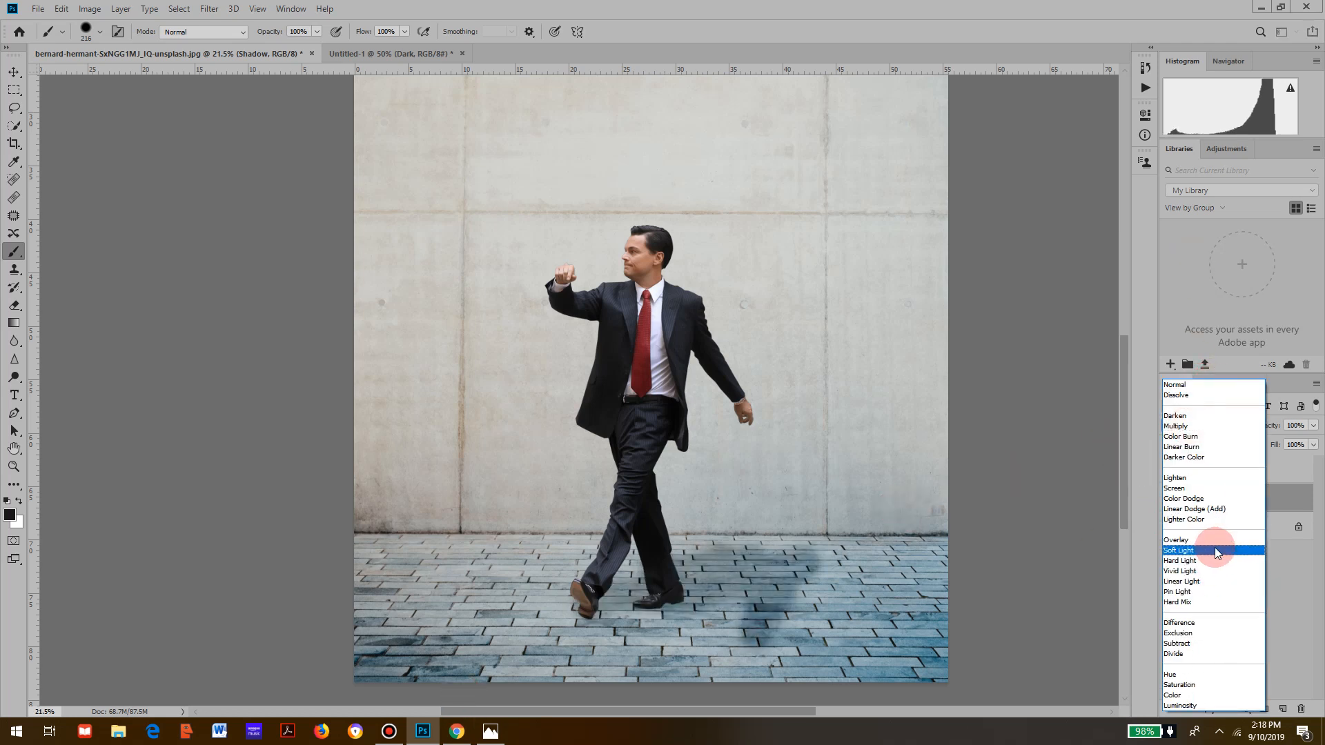
left_click(1214, 547)
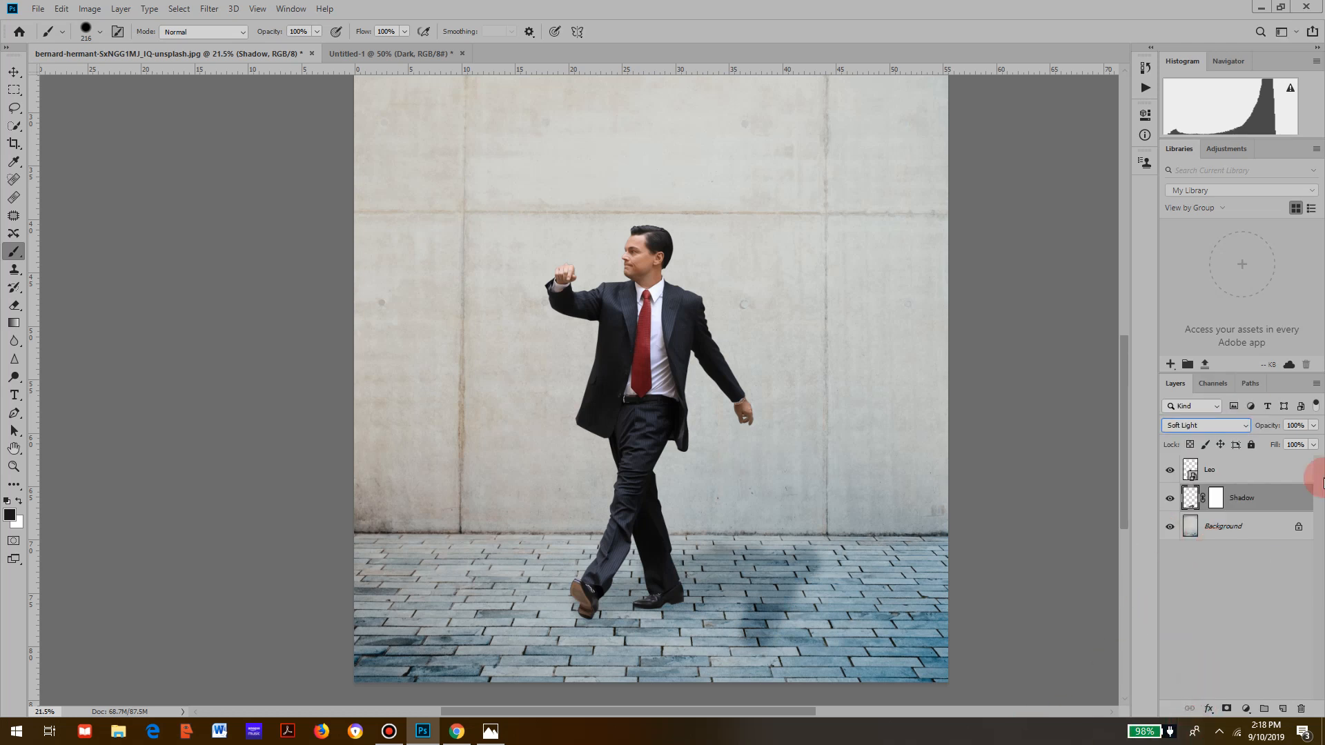
Apply a second Gaussian Blur to the Shadow layer to soften the shadow further
left_click(209, 9)
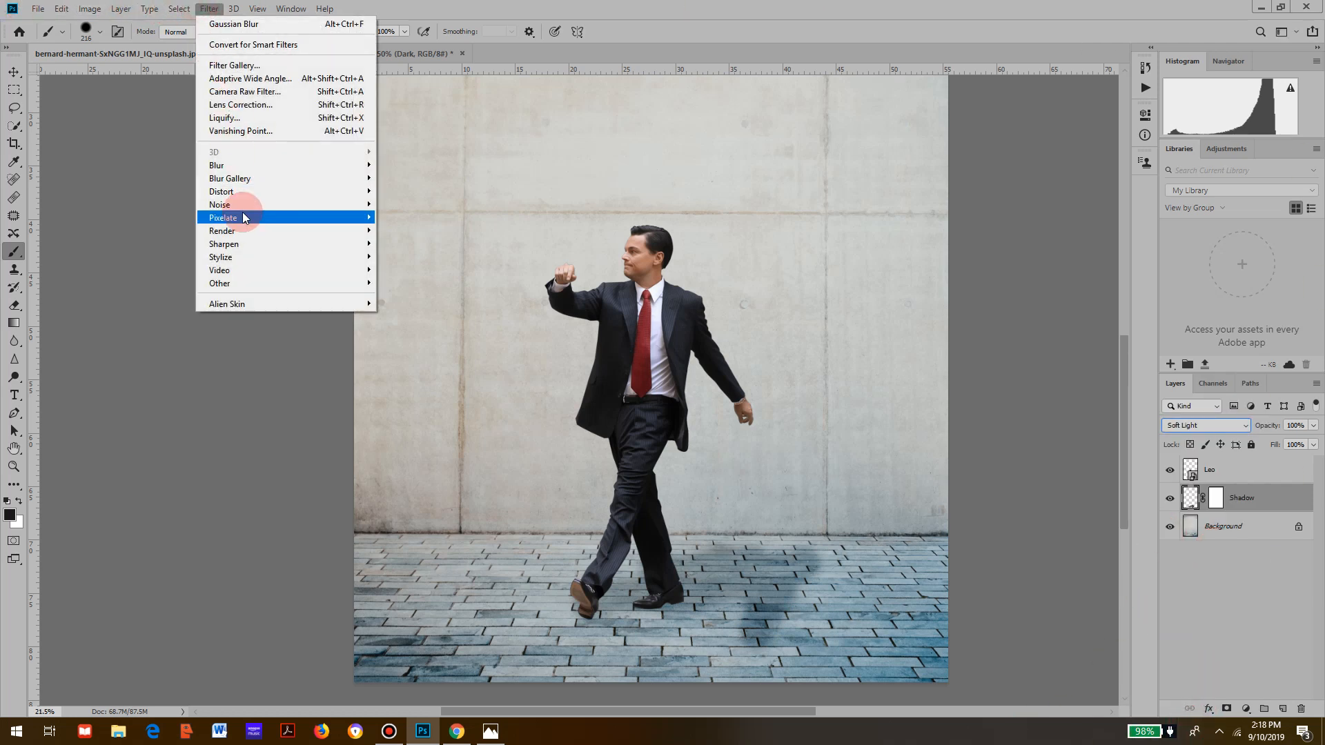
mouse_move(281, 164)
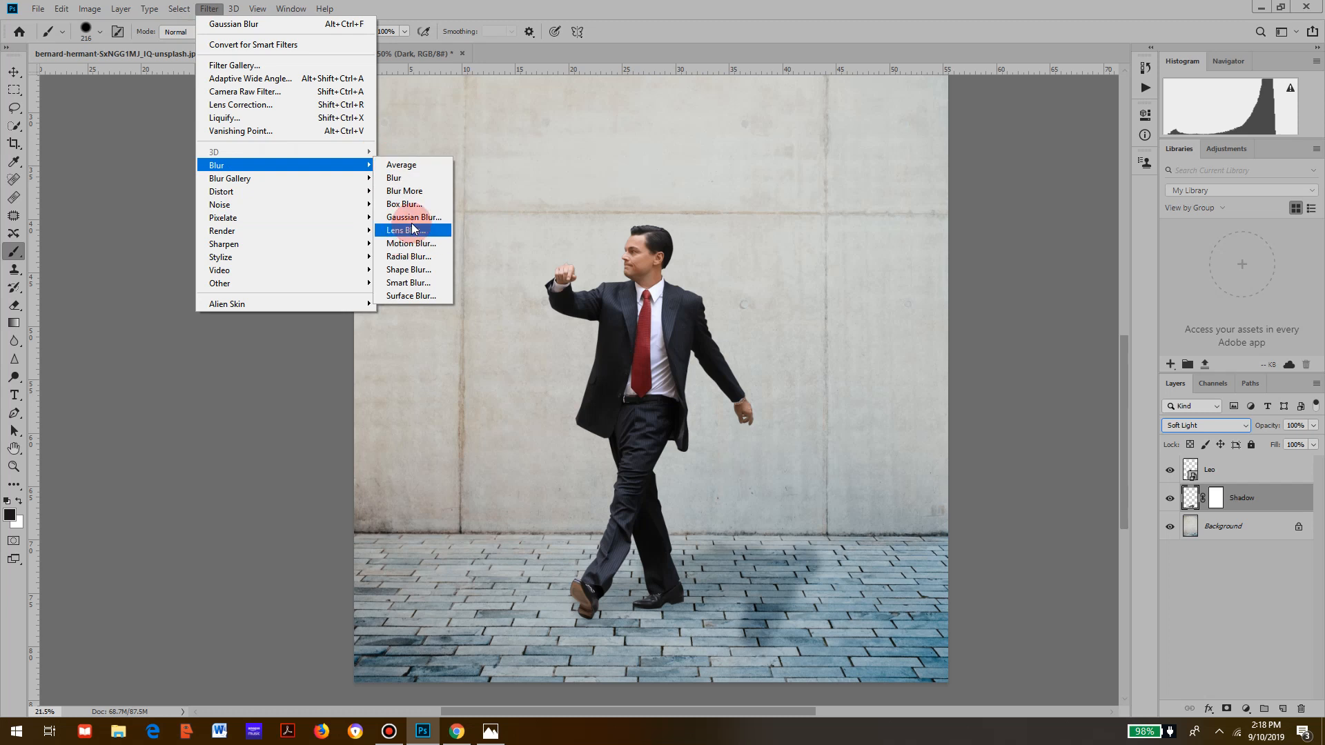
left_click(412, 217)
mouse_move(648, 361)
left_mouse_down()
mouse_move(619, 364)
mouse_move(636, 359)
left_mouse_up()
left_click(718, 199)
left_click(732, 175)
key("b")
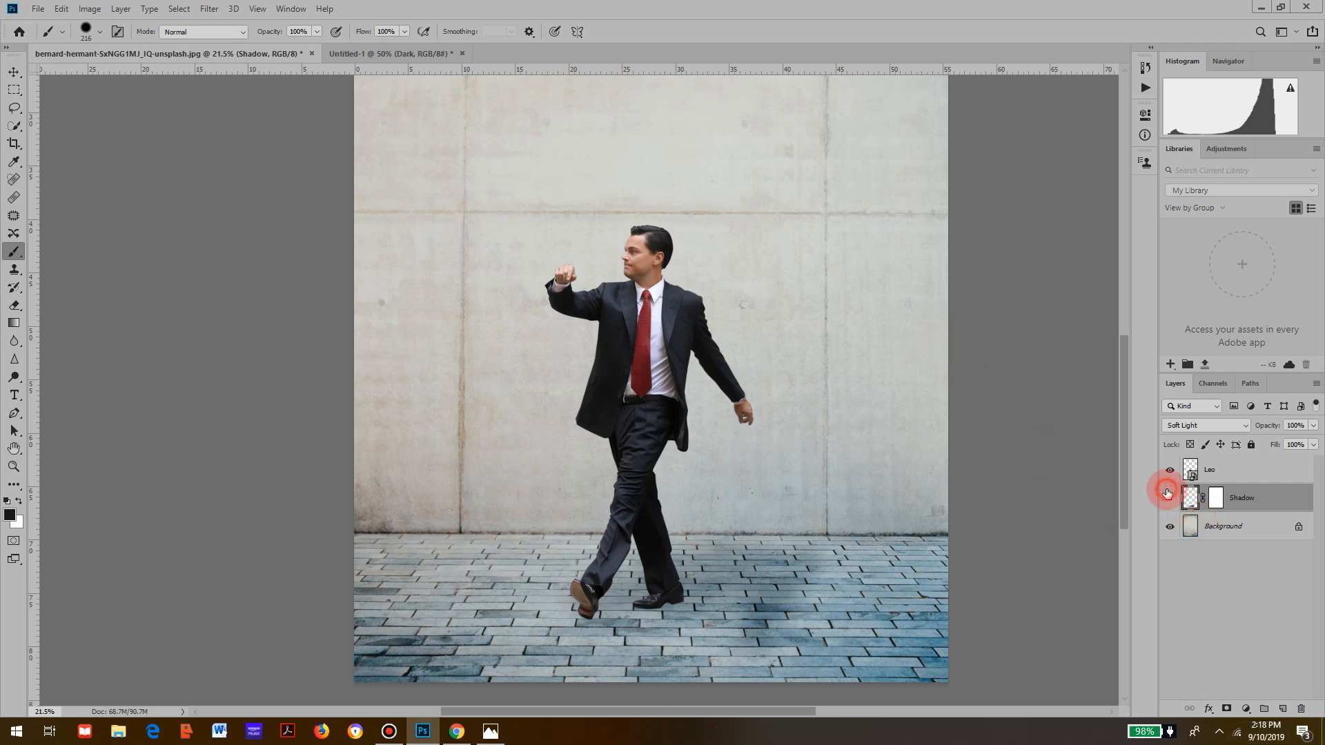
Toggle the Shadow layer's visibility repeatedly to compare the pavement with and without the shadow
left_click(1167, 493)
left_click(1167, 493)
left_click(1167, 493)
left_click(1167, 493)
left_click(1167, 494)
left_click(1167, 495)
left_click(1168, 495)
left_click(1168, 495)
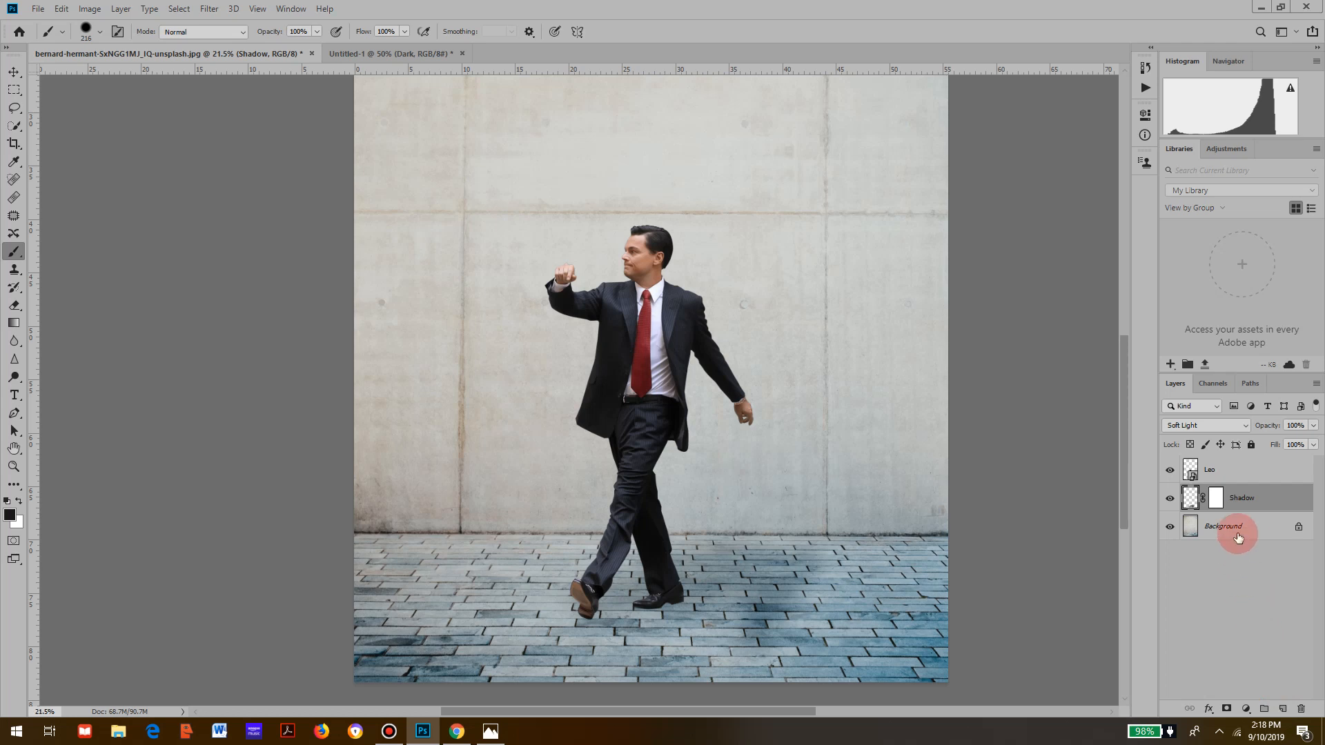
Delete the Shadow layer and duplicate the Leo layer
key("Delete")
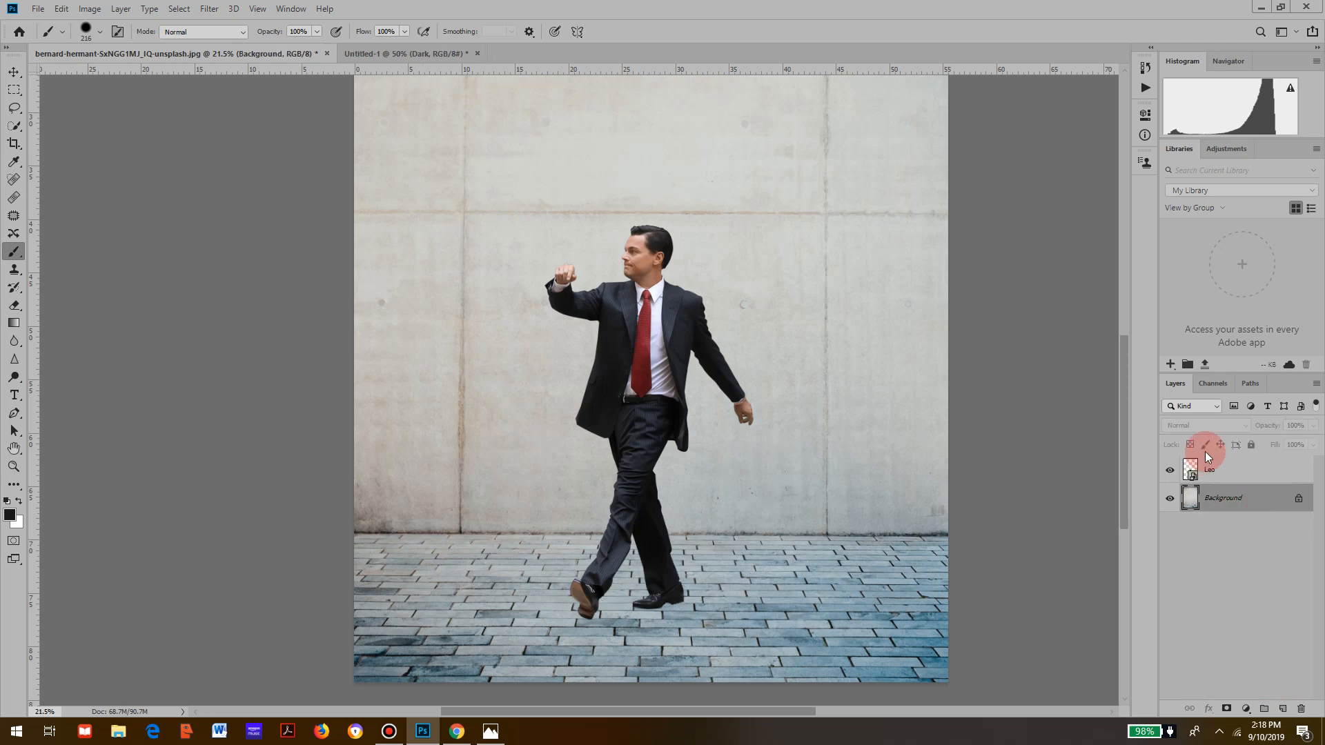
left_click(1219, 471)
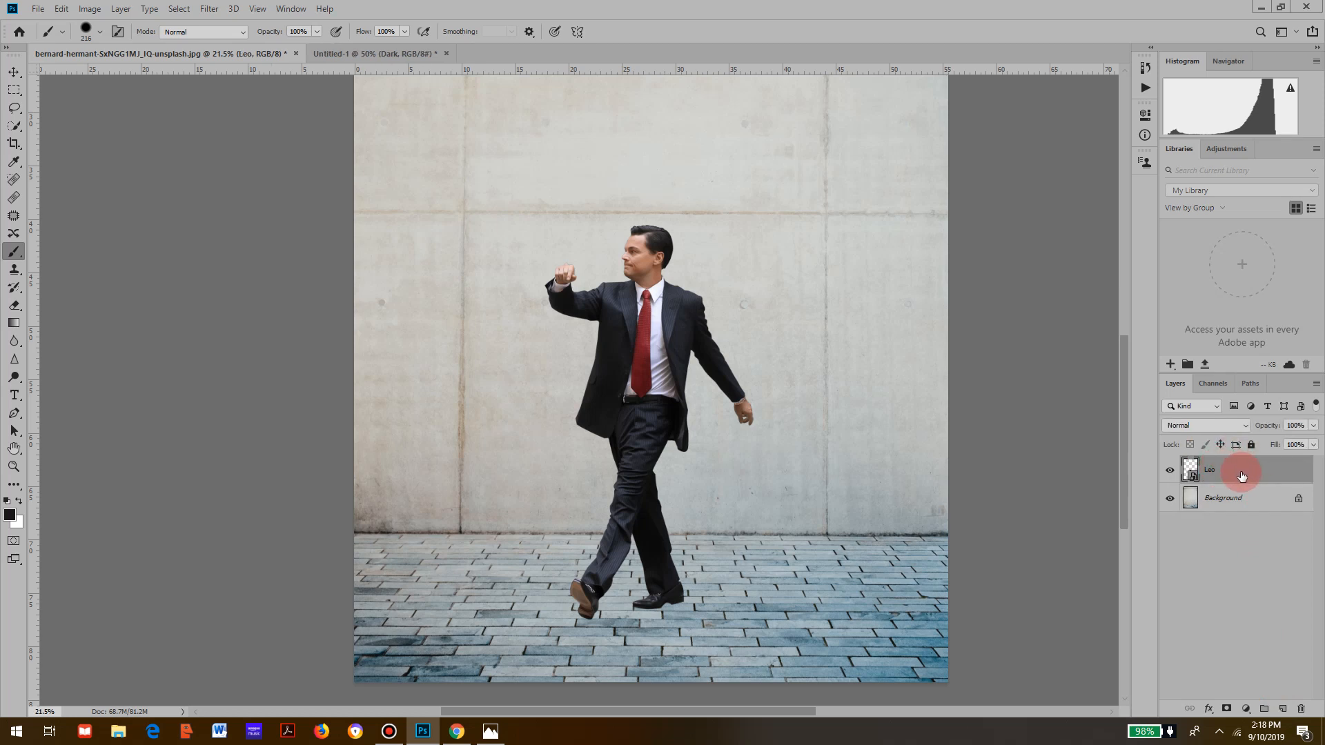
key("ctrl+j")
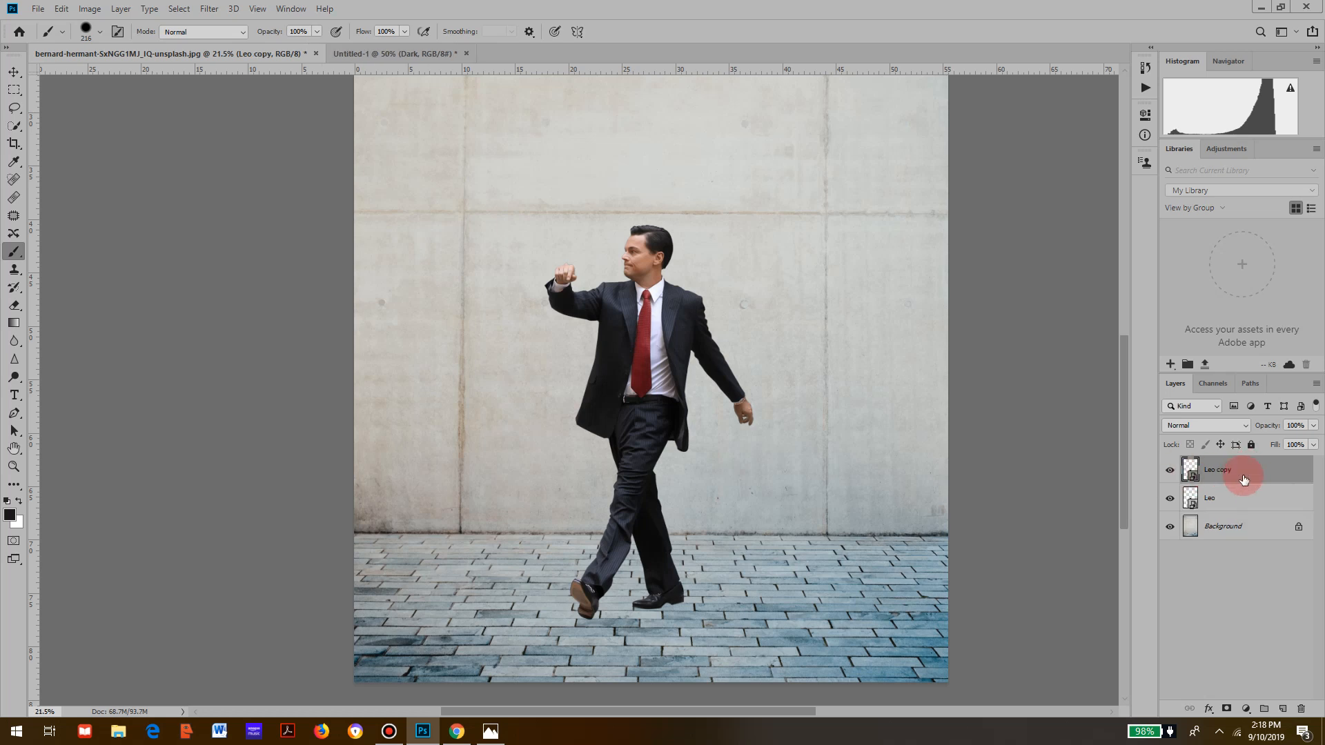
Rename the duplicated layer "Leo shadow" and place it directly beneath the Leo layer
double_click(1227, 472)
type("Leo shadow")
key("Return")
left_click_drag(1228, 472, 1234, 509)
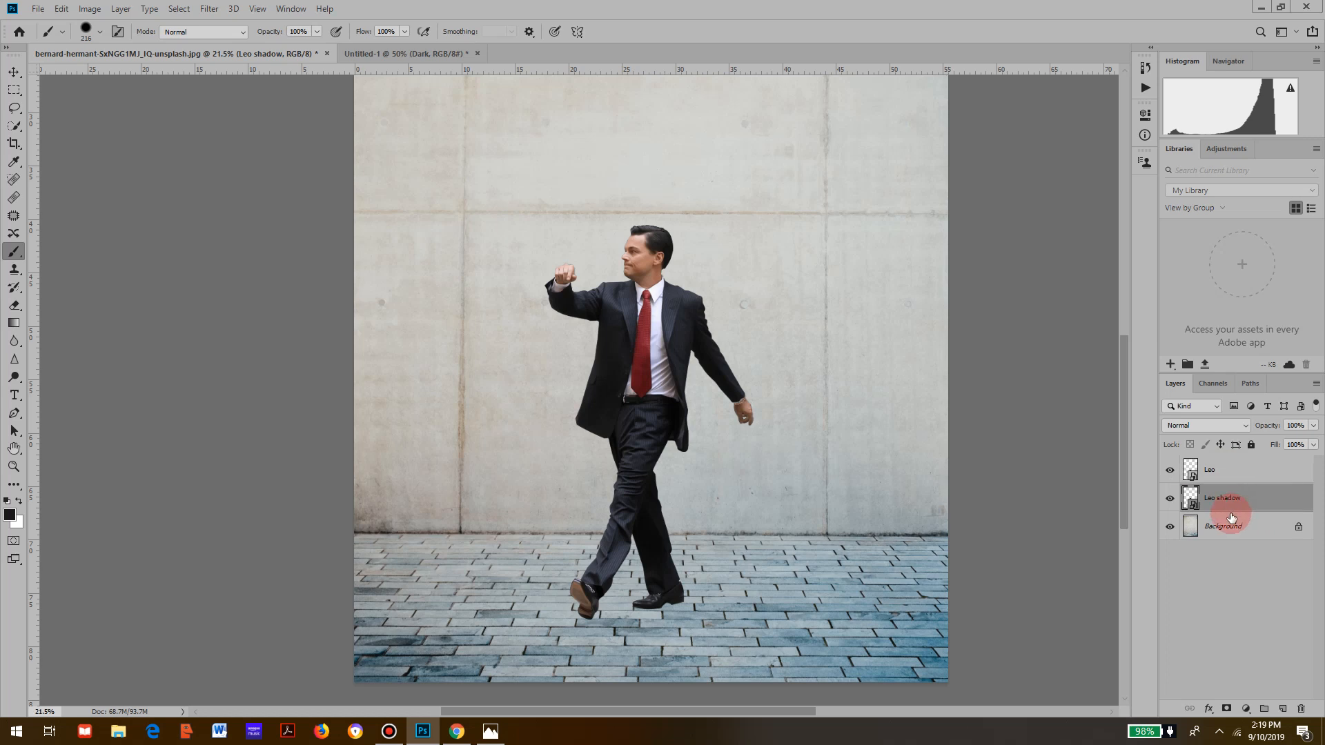
left_click(1161, 615)
Free-transform the Leo shadow layer, flattening it to about 32% height with a -59.6° skew, and place it on the pavement at the man's feet
key("ctrl+t")
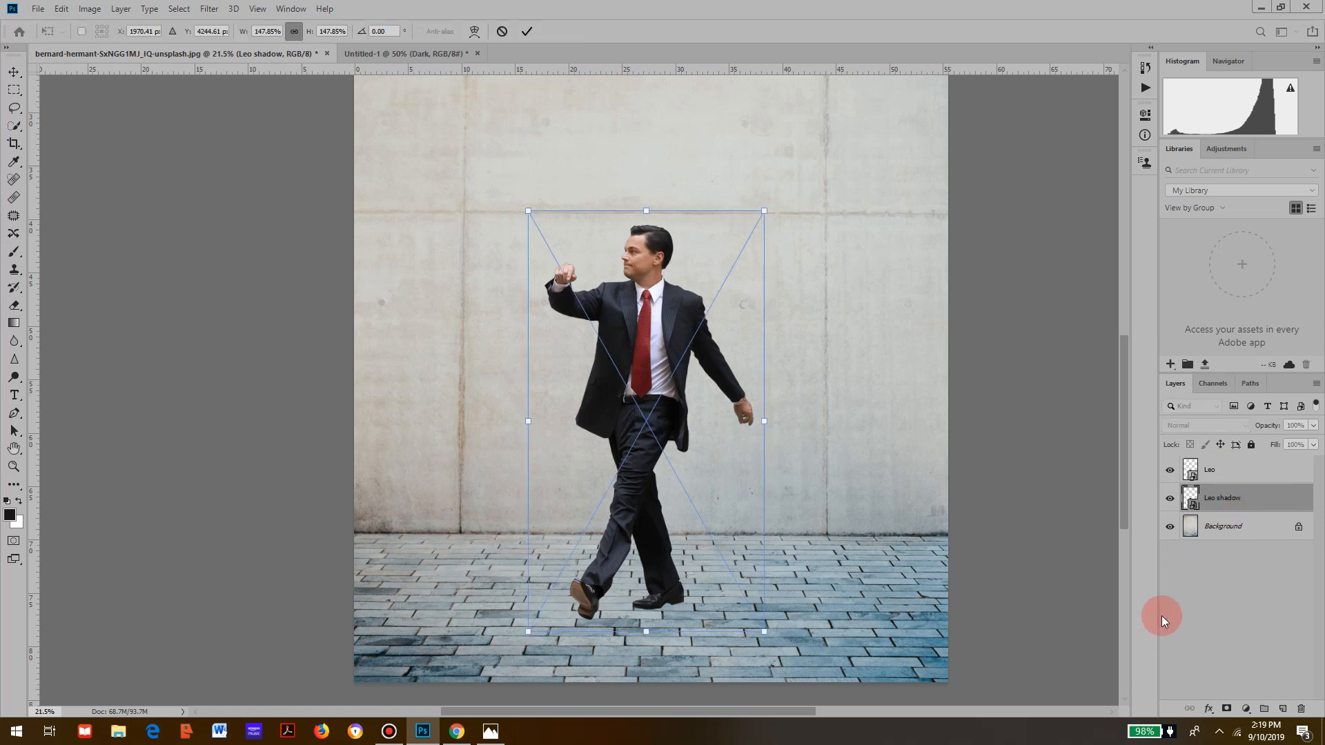
left_click_drag(665, 373, 752, 367)
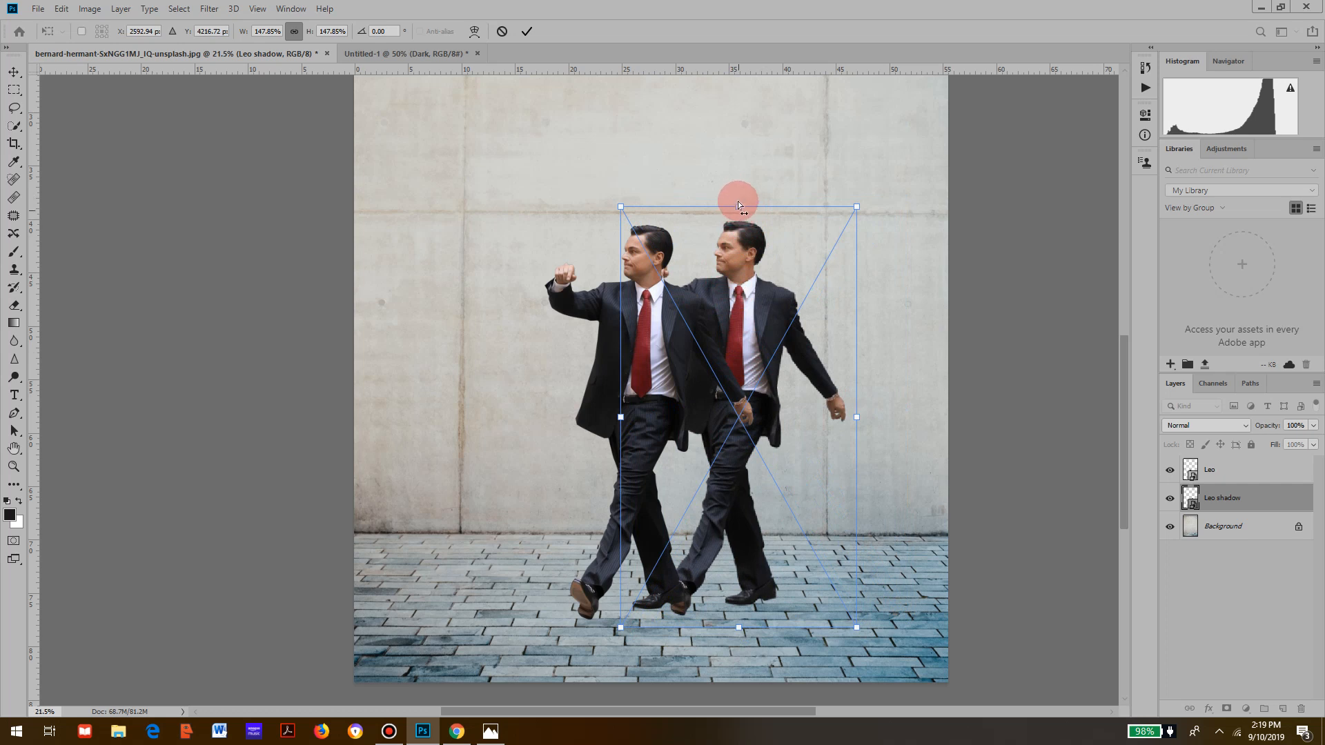
left_click_drag(738, 205, 892, 537)
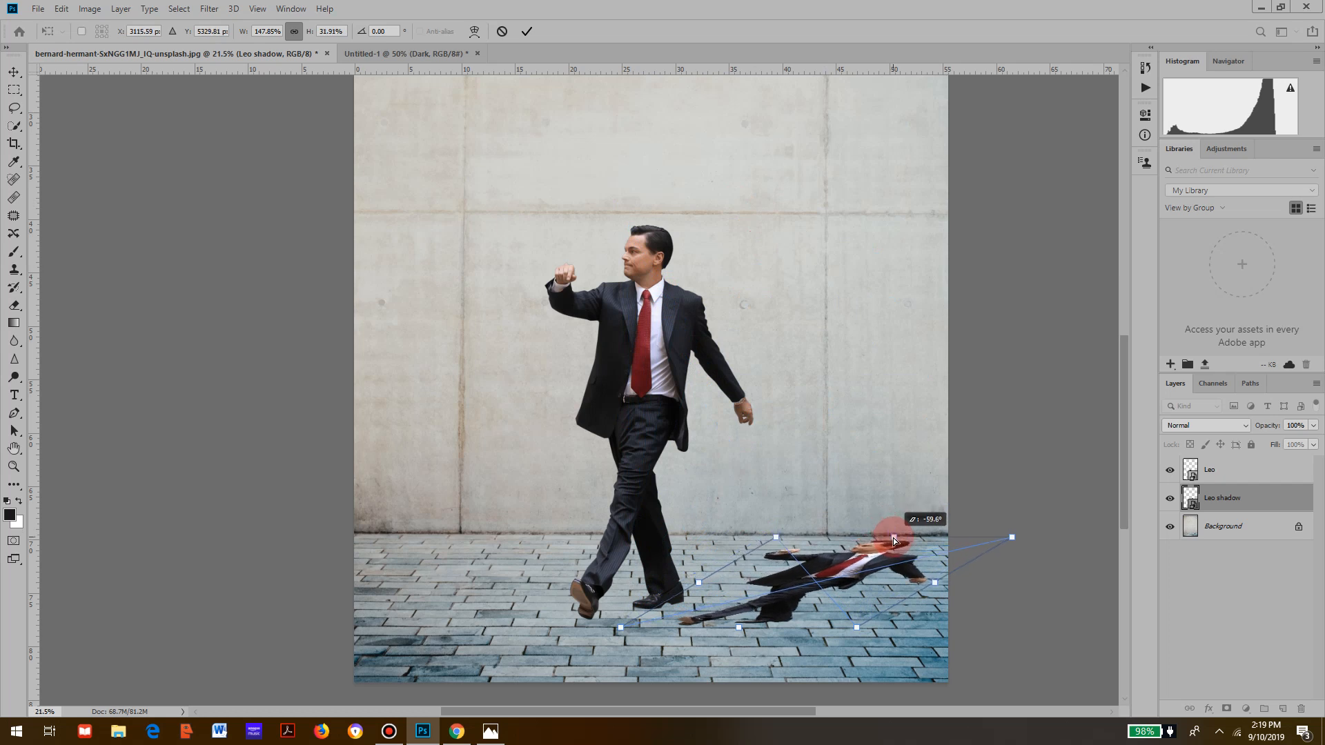
left_click_drag(849, 587, 753, 563)
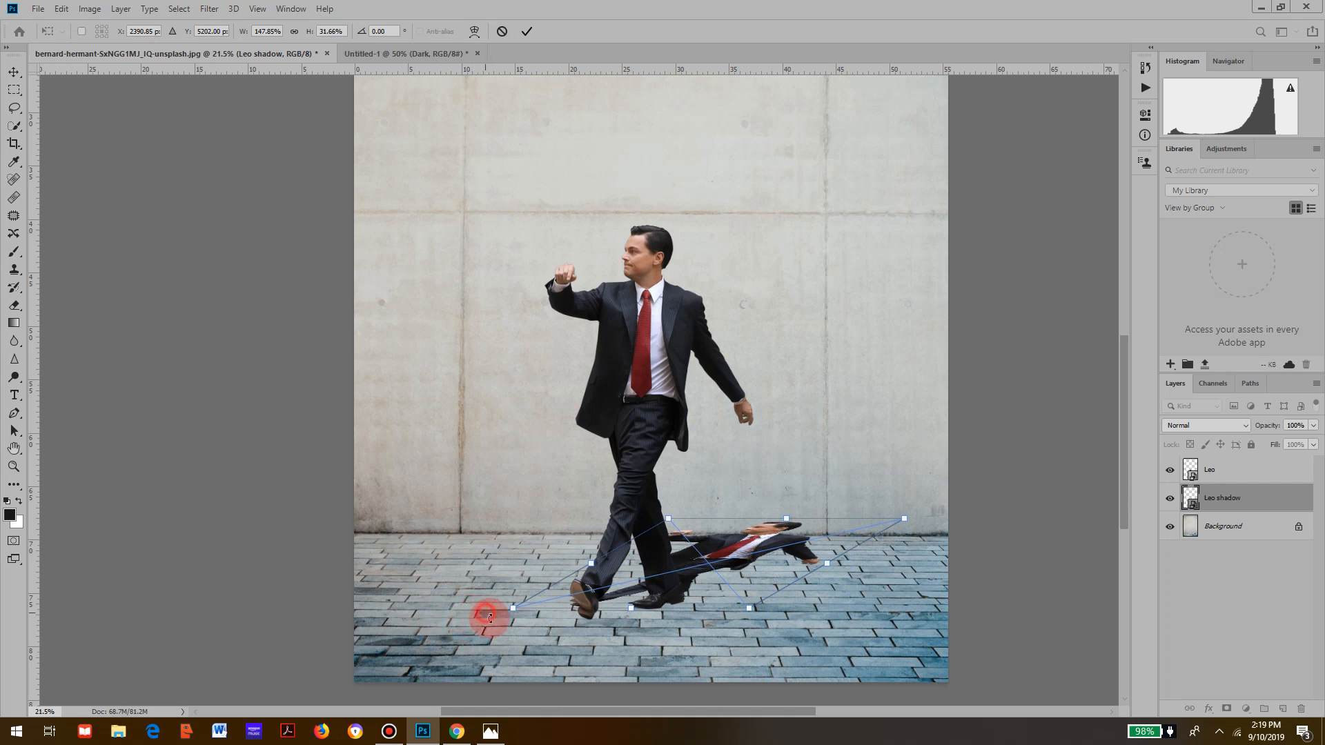
Refine the Leo shadow transform to a -6.01° rotation, 137.43% width and 29.43% height, aligned with the man's feet, and apply it
left_click_drag(481, 617, 489, 636)
left_click_drag(782, 536, 785, 538)
mouse_move(904, 495)
left_mouse_down()
mouse_move(882, 505)
mouse_move(890, 488)
mouse_move(879, 503)
mouse_move(889, 498)
left_mouse_up()
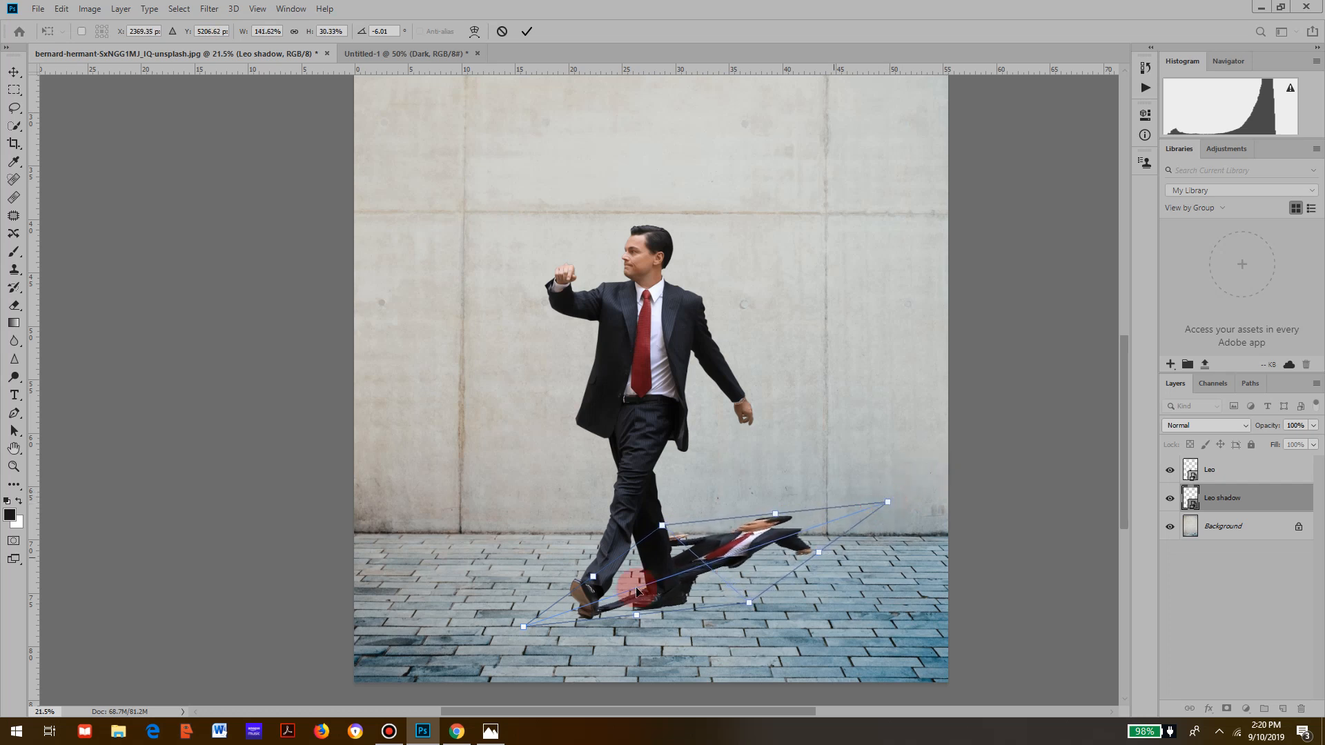
left_click_drag(637, 605, 641, 605)
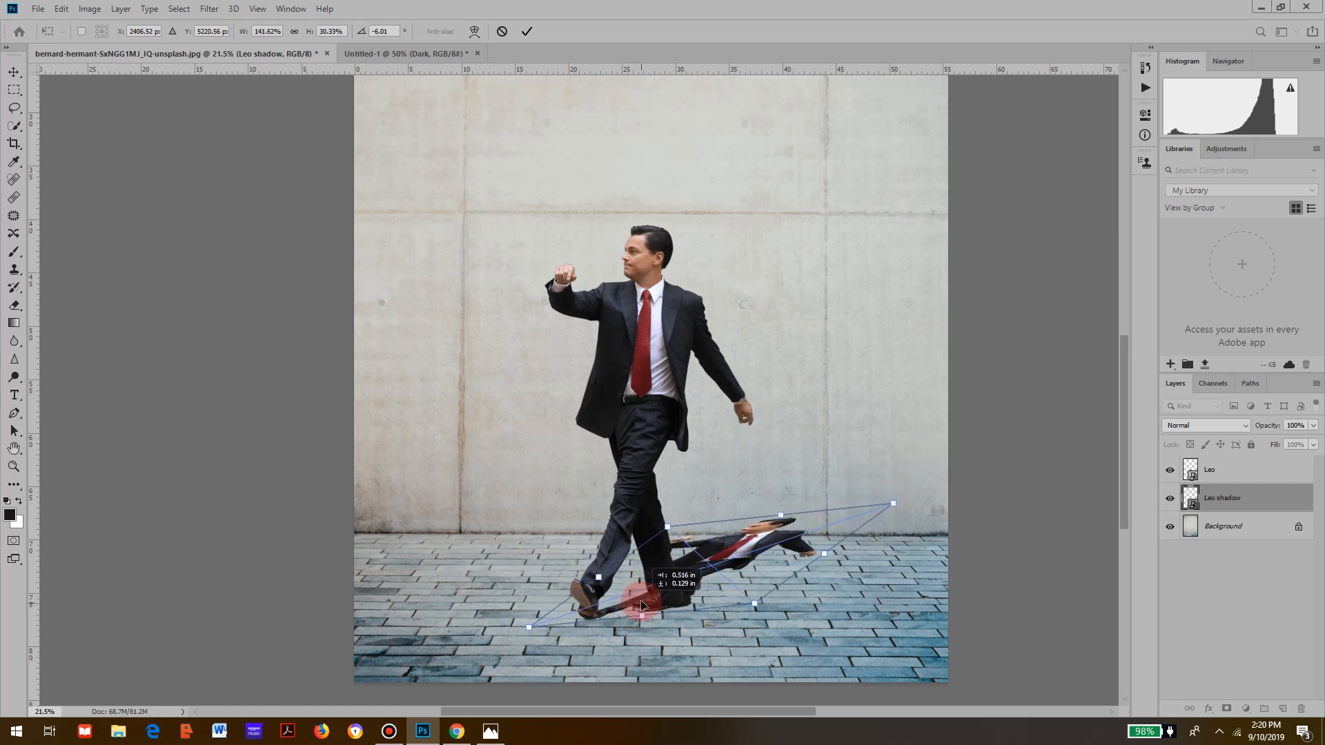
left_click_drag(897, 507, 887, 510)
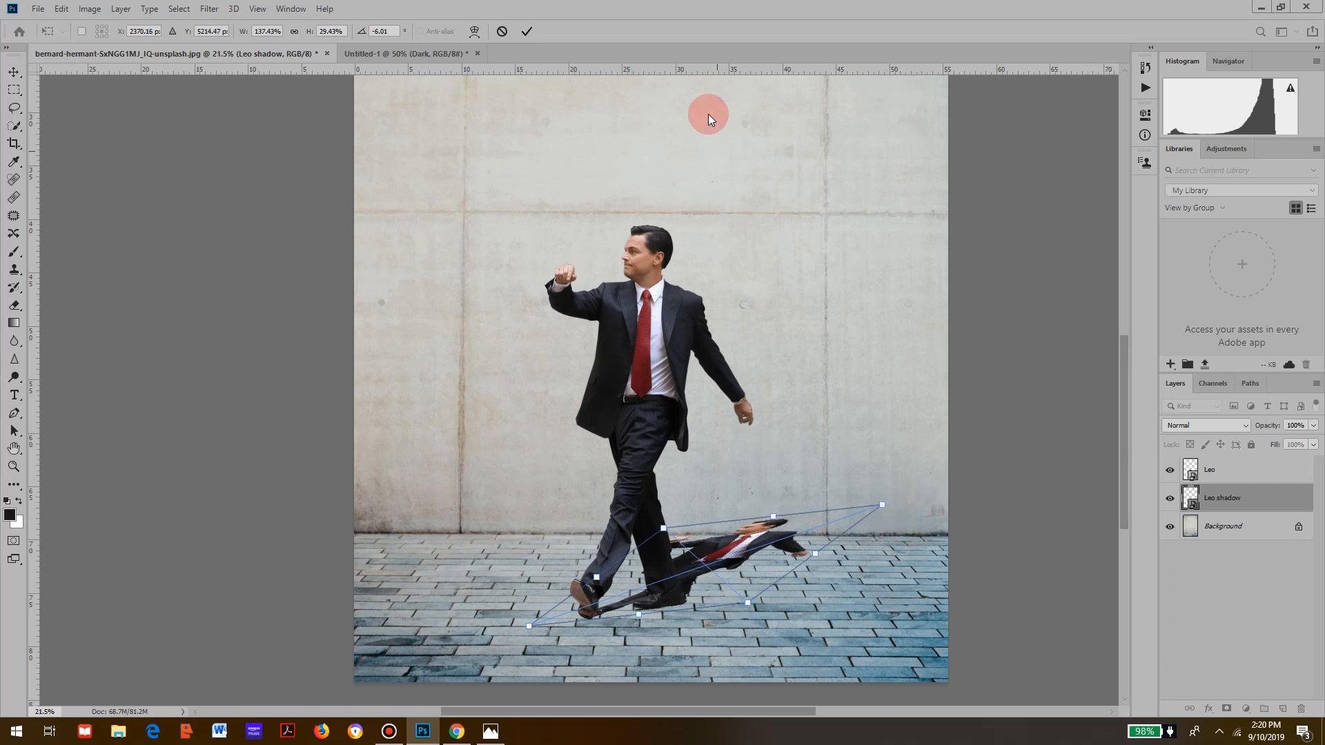
left_click(530, 31)
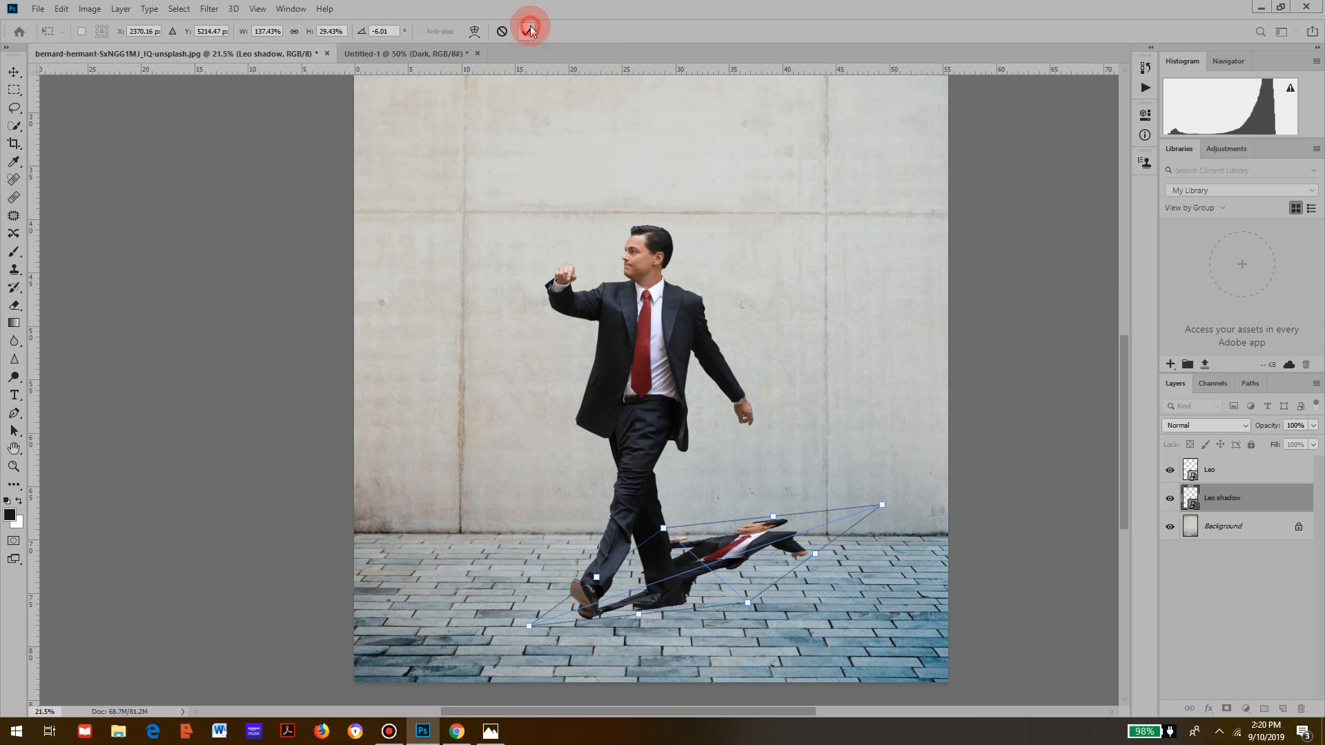
Add a new layer clipped to Leo shadow and paint it black over the whole shadow figure with a 532 px brush
key("b")
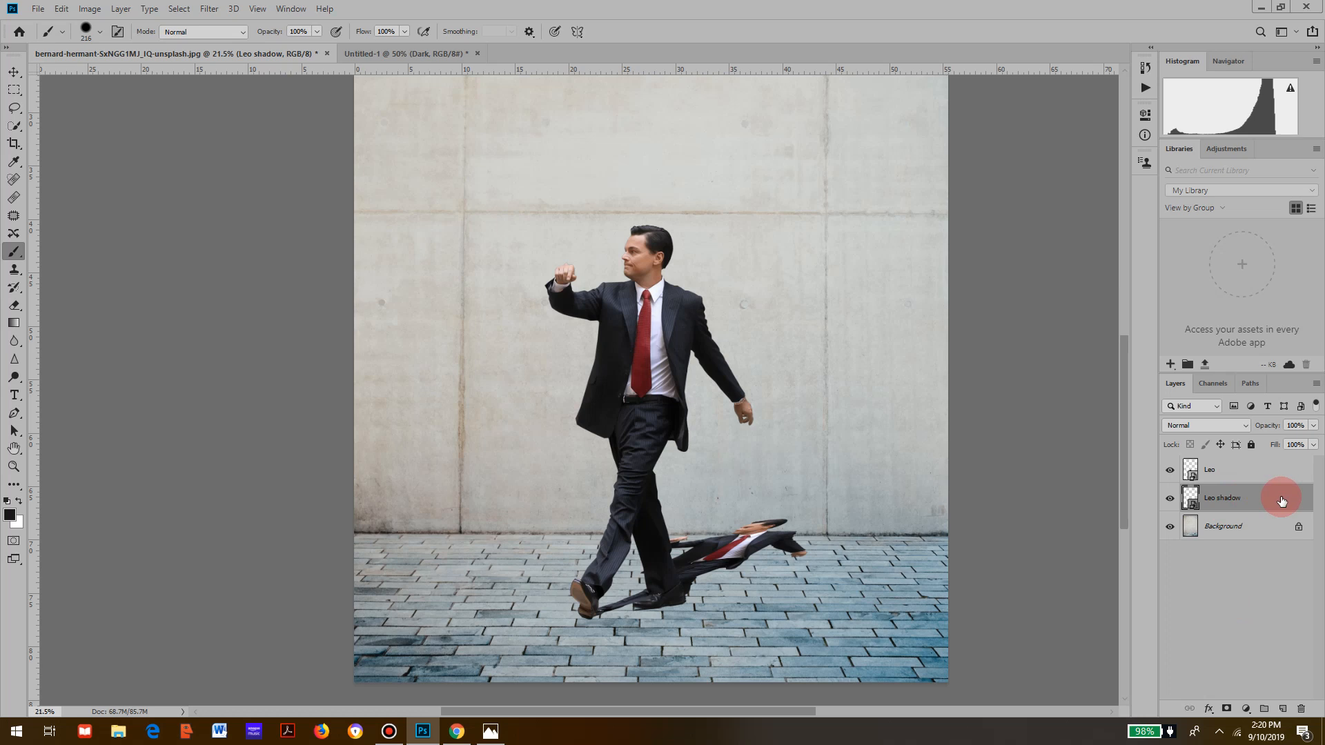
left_click(1285, 708)
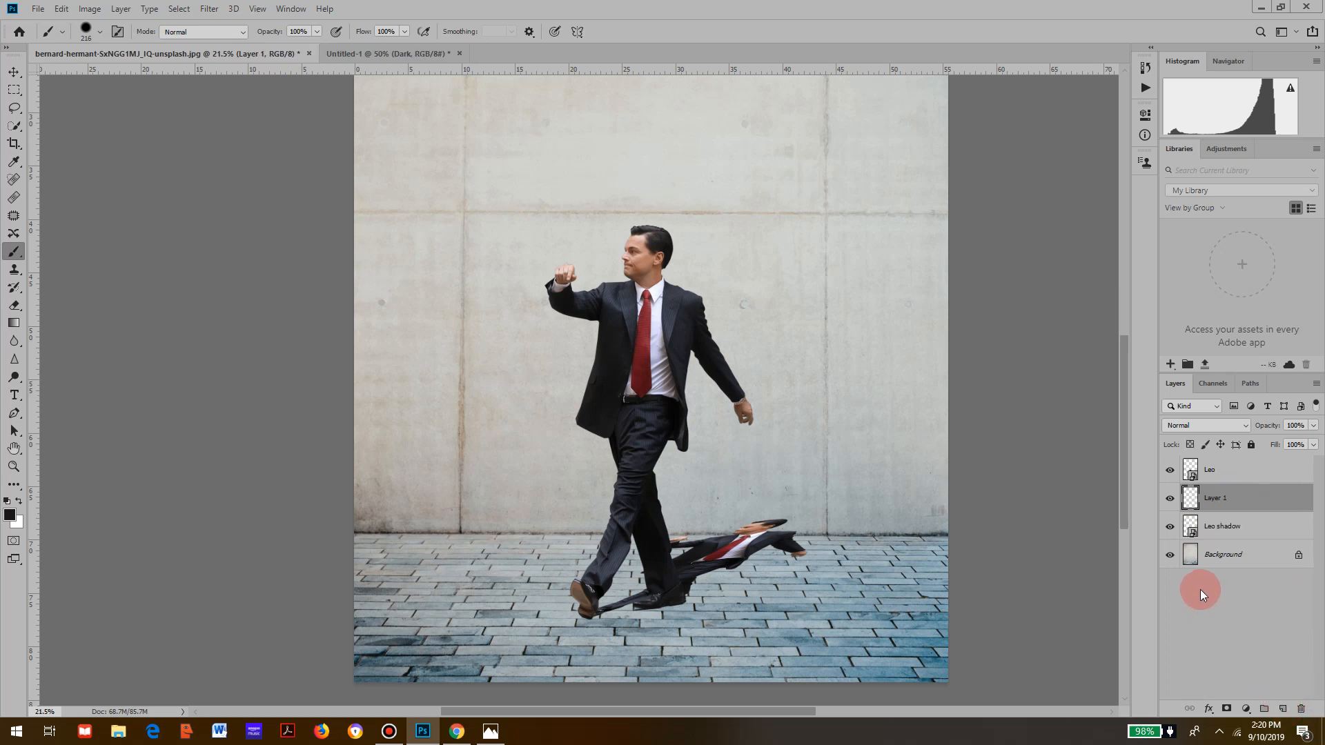
left_click(1237, 509, "alt")
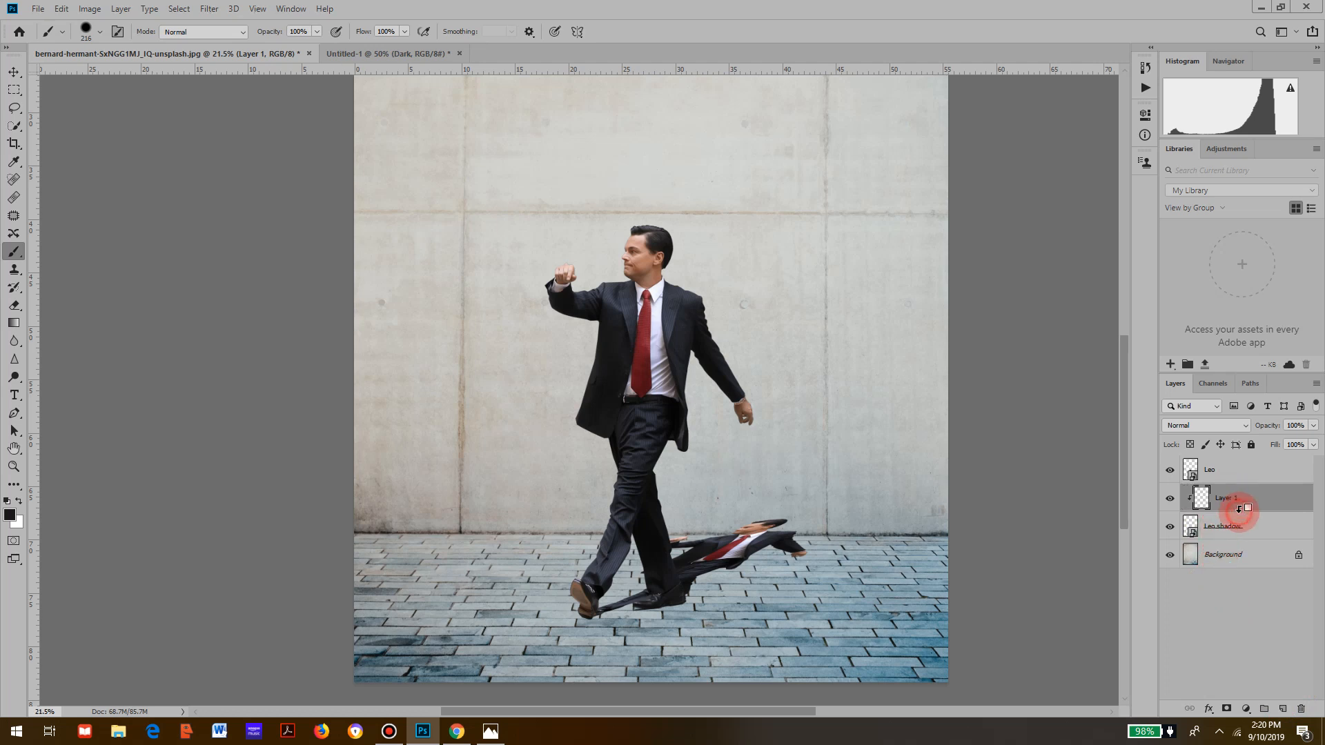
left_click_drag(684, 531, 708, 531)
left_click_drag(780, 508, 692, 598)
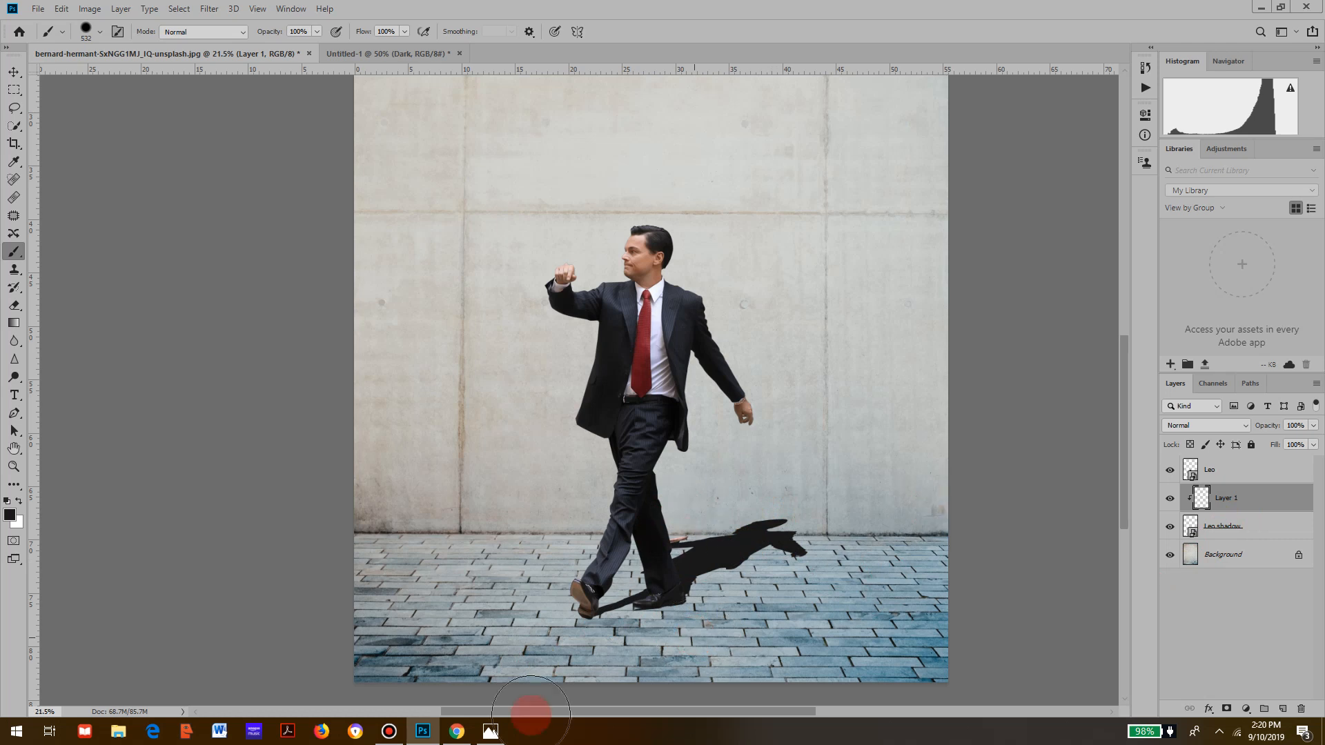
Apply a Gaussian Blur with a 64 pixel radius to the Leo shadow layer
left_click(1250, 535)
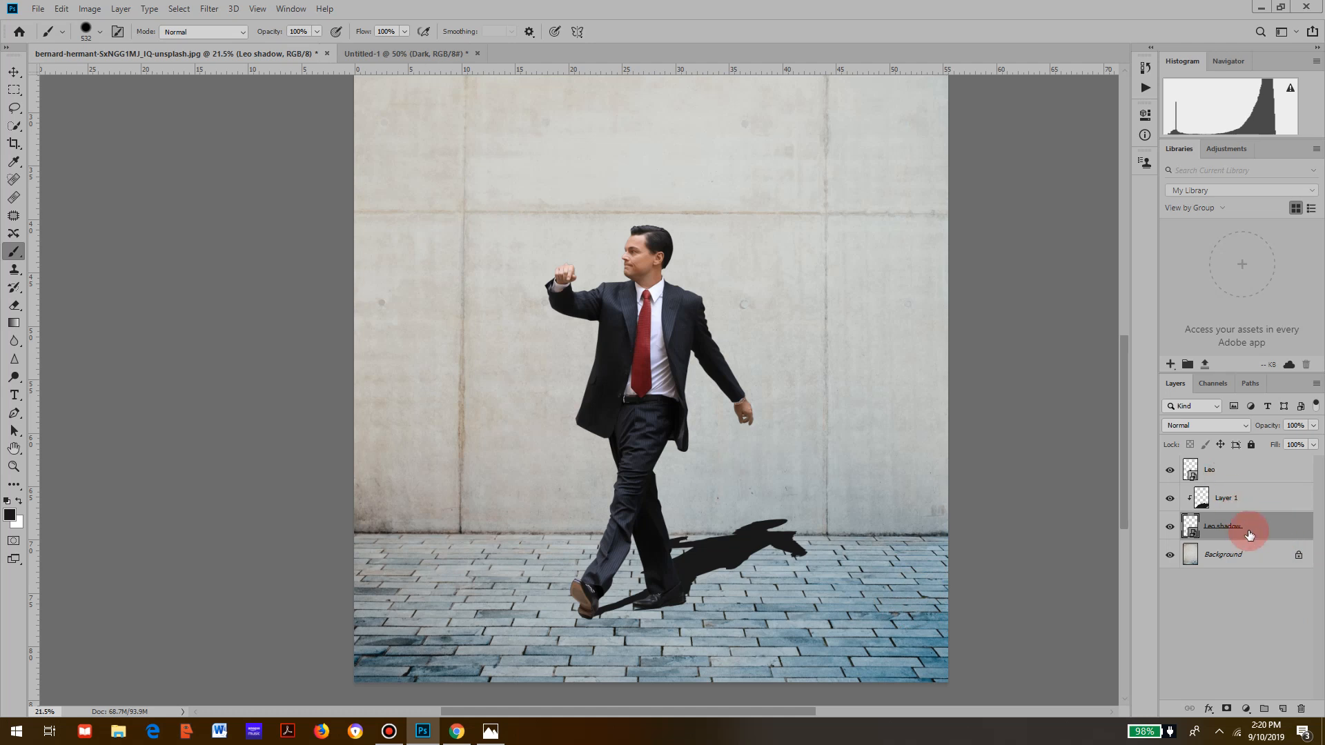
left_click(209, 9)
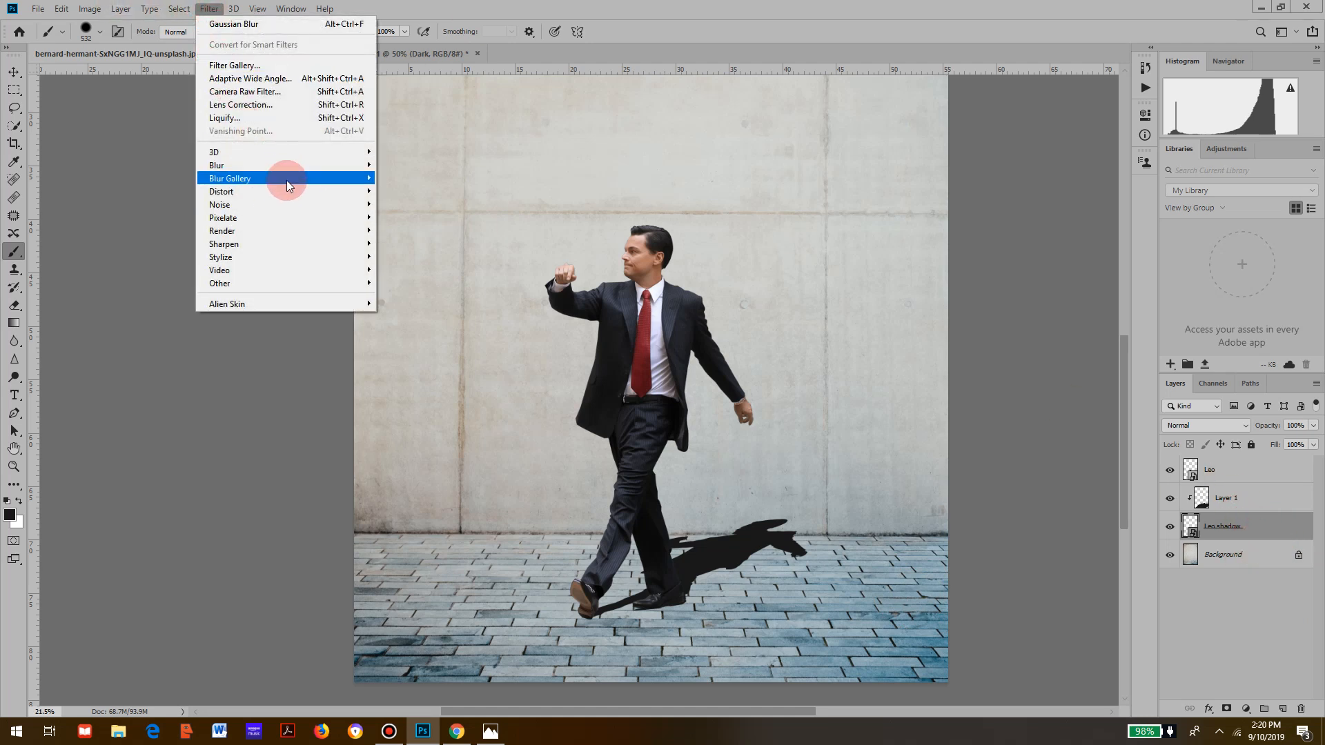
mouse_move(287, 178)
mouse_move(352, 166)
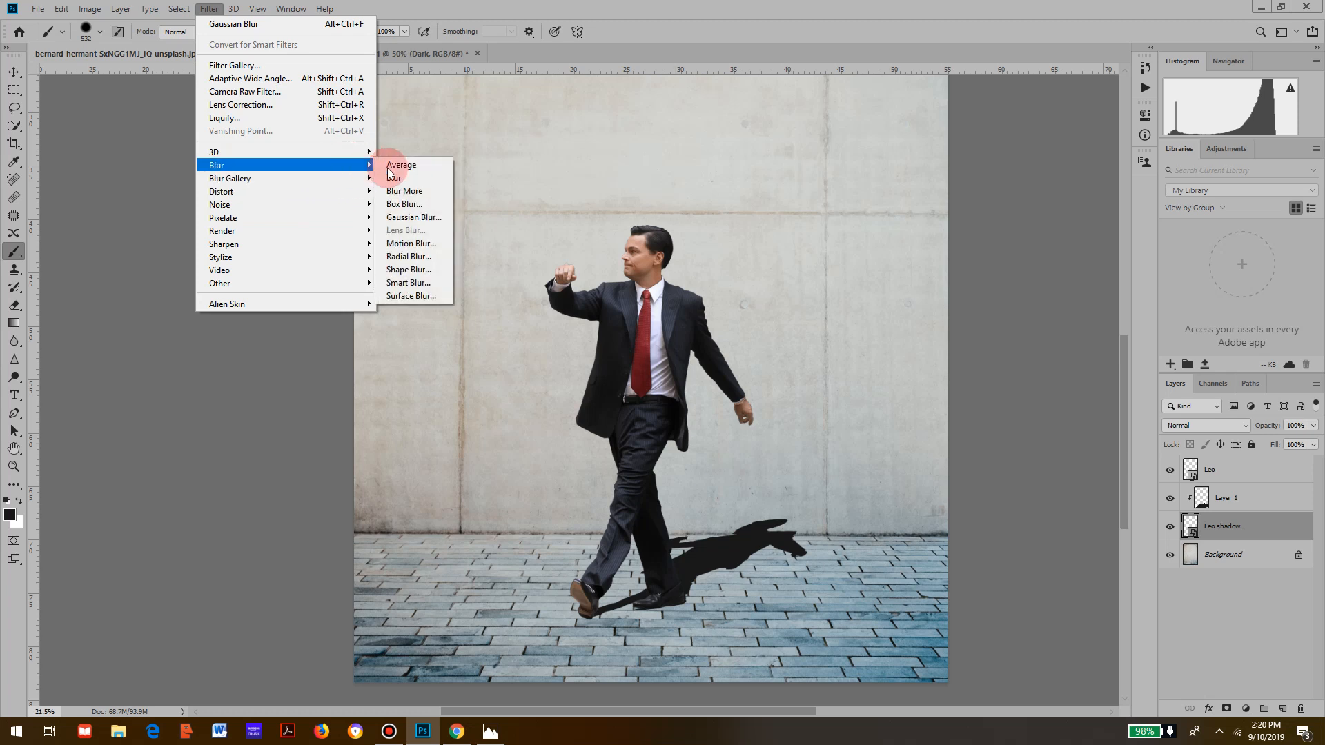
left_click(410, 217)
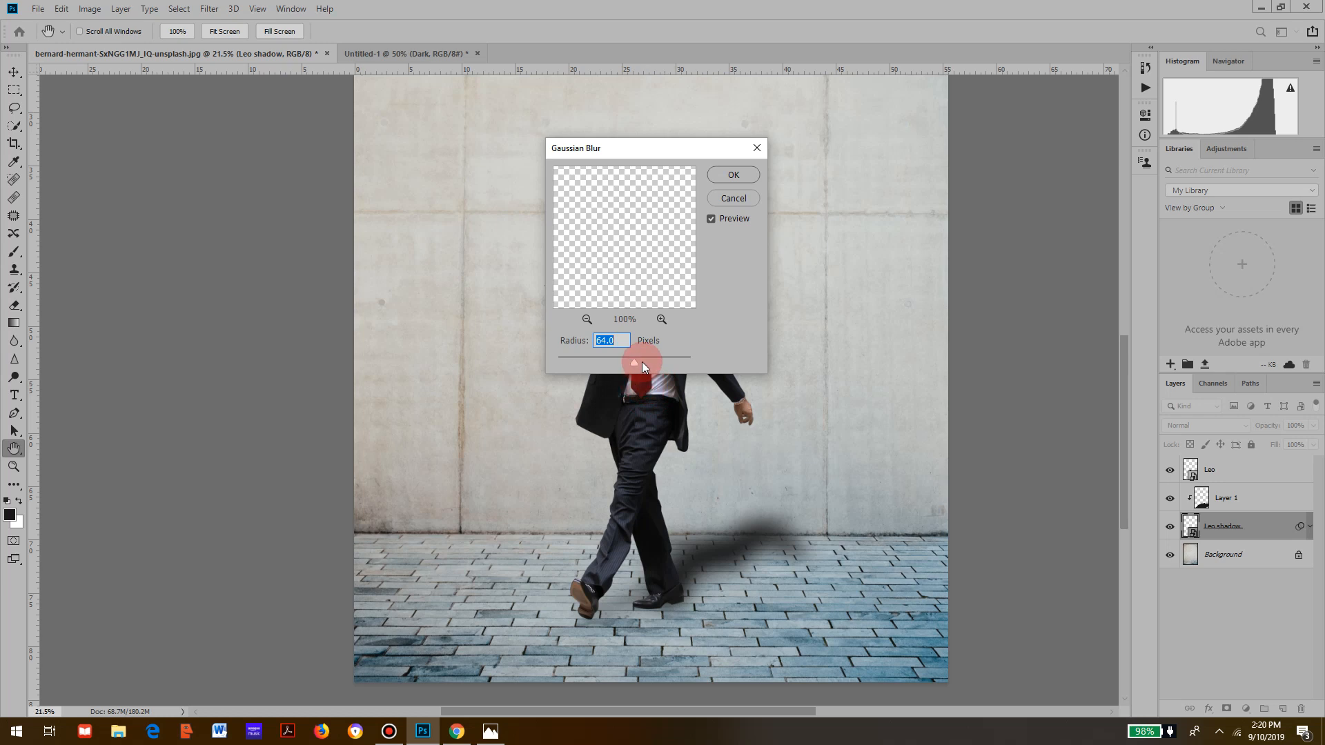
mouse_move(627, 355)
left_mouse_down()
mouse_move(647, 363)
mouse_move(619, 365)
left_mouse_up()
left_click(635, 362)
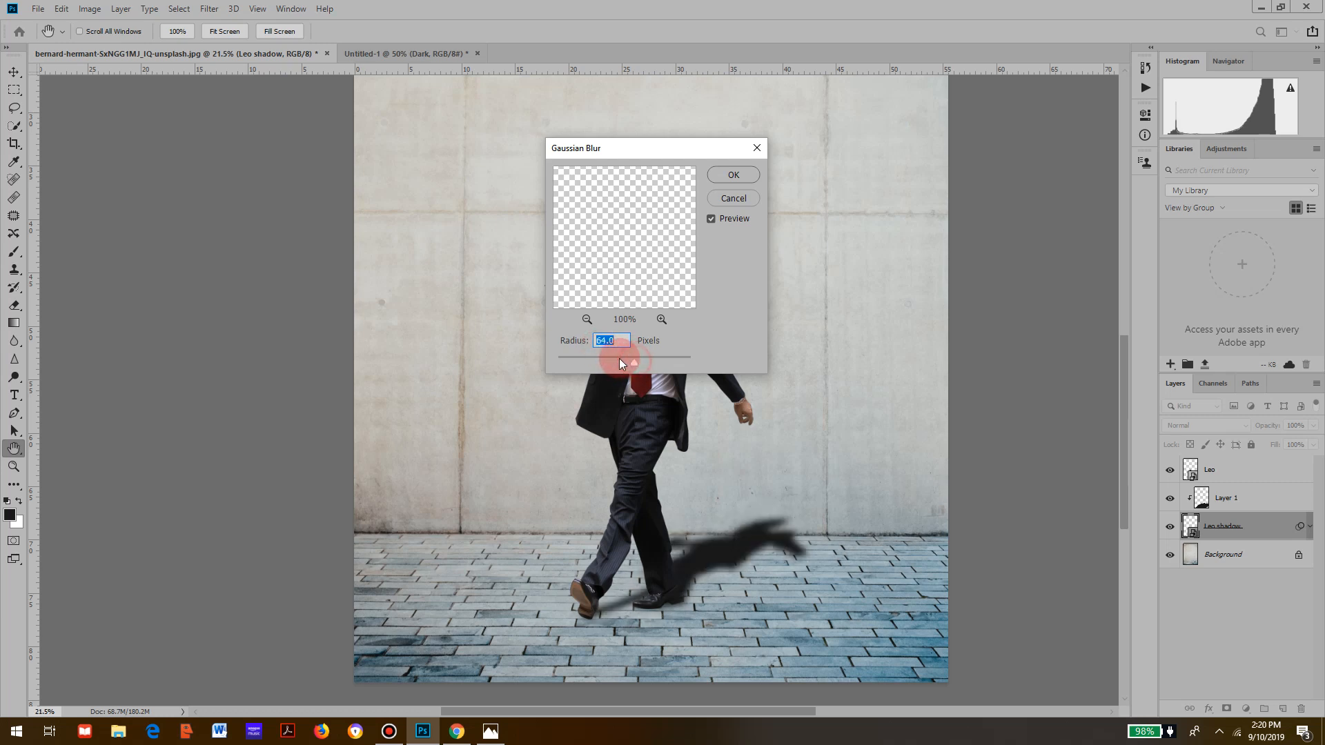
left_click(732, 175)
key("b")
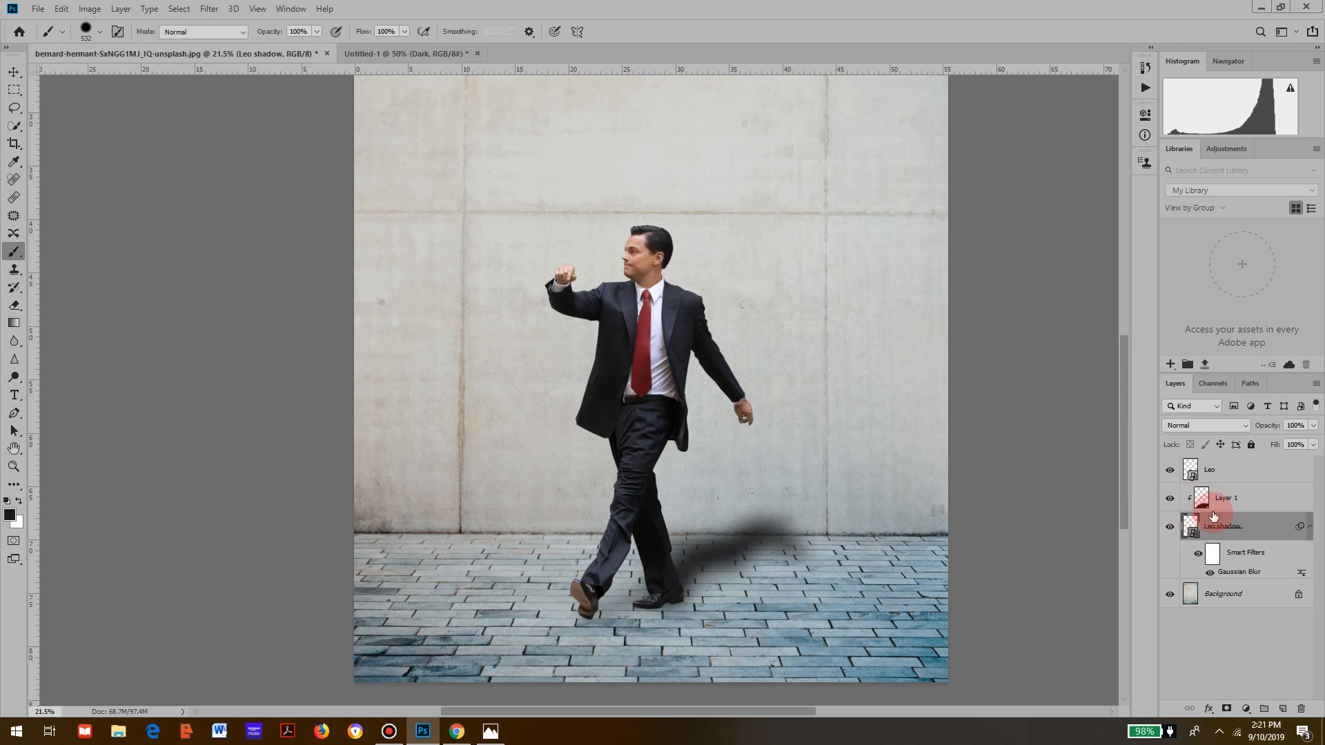
Toggle the visibility of clipped Layer 1 to compare the blurred shadow with and without the black paint
left_click(1196, 503)
left_click(1170, 498)
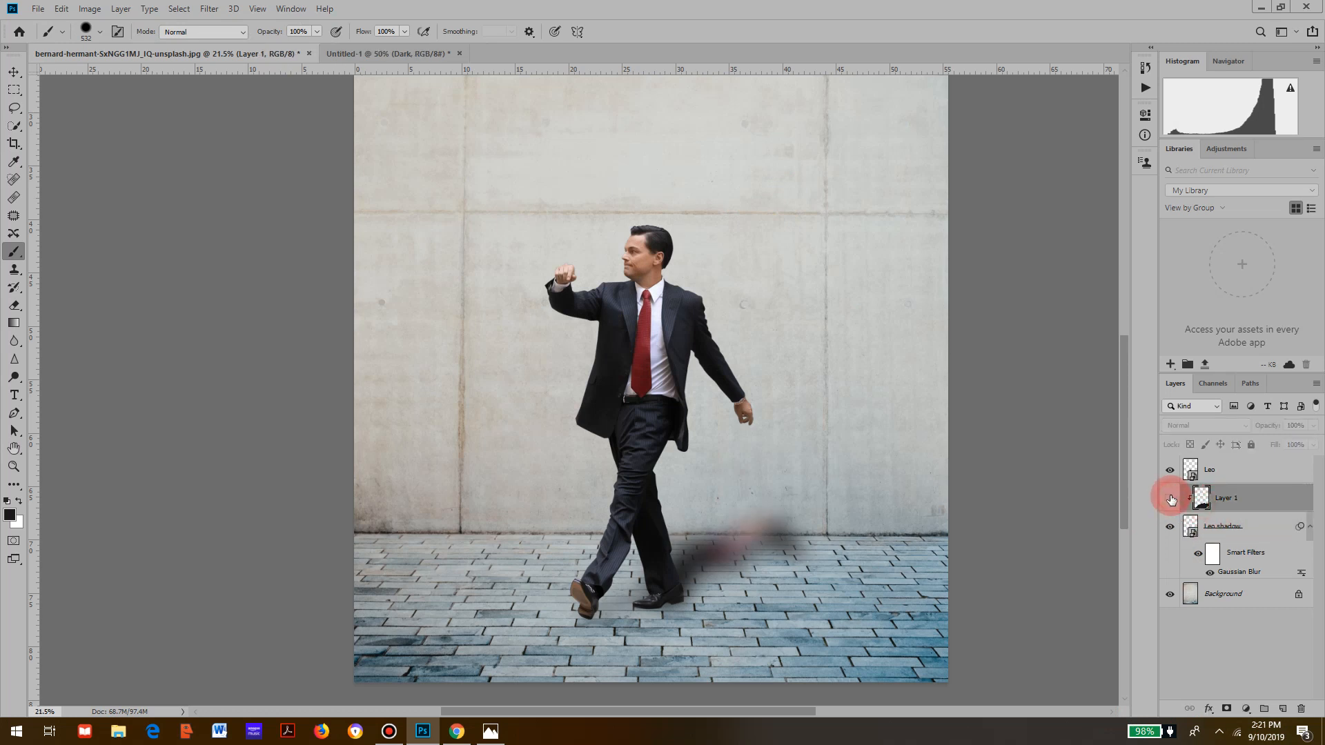
left_click(1170, 498)
left_click(1170, 498)
left_click(1170, 497)
left_click(1170, 497)
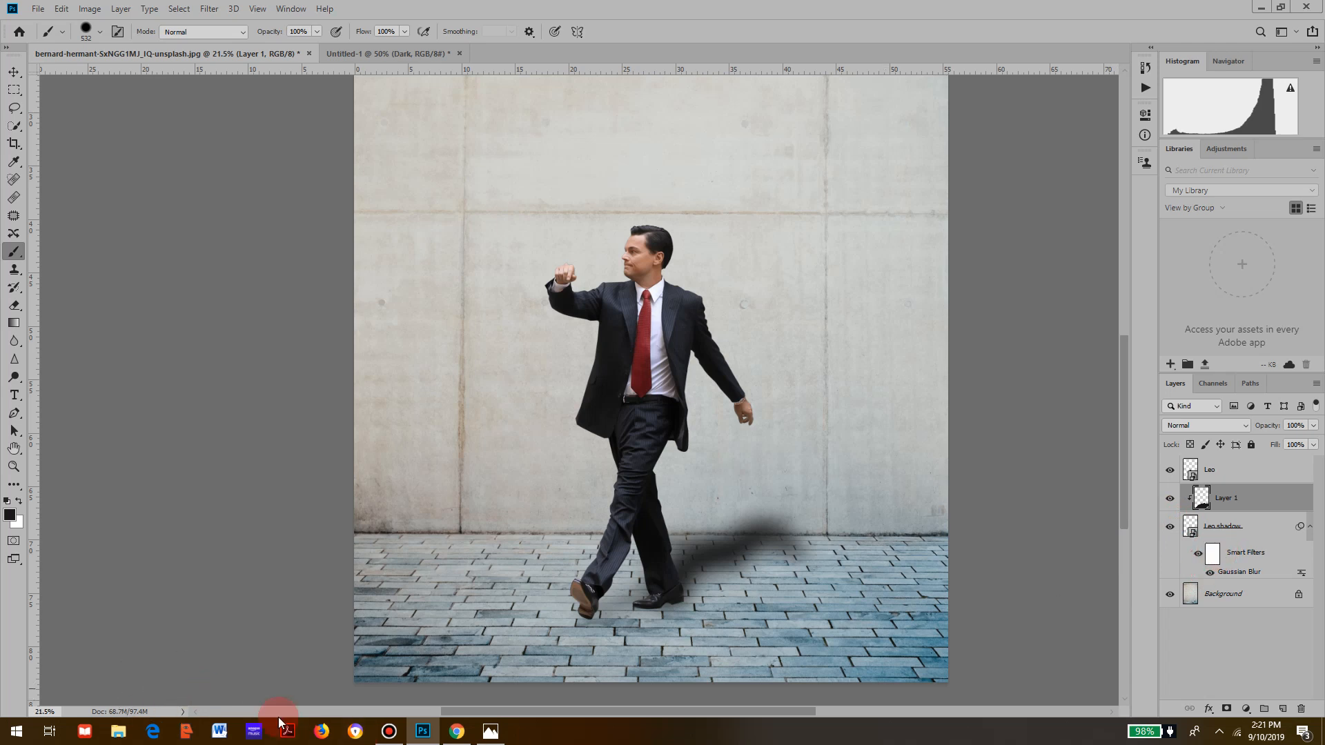
Try several white-to-black linear gradients on the Leo shadow's smart filter mask to keep the shadow sharper near the feet
left_click(1216, 558)
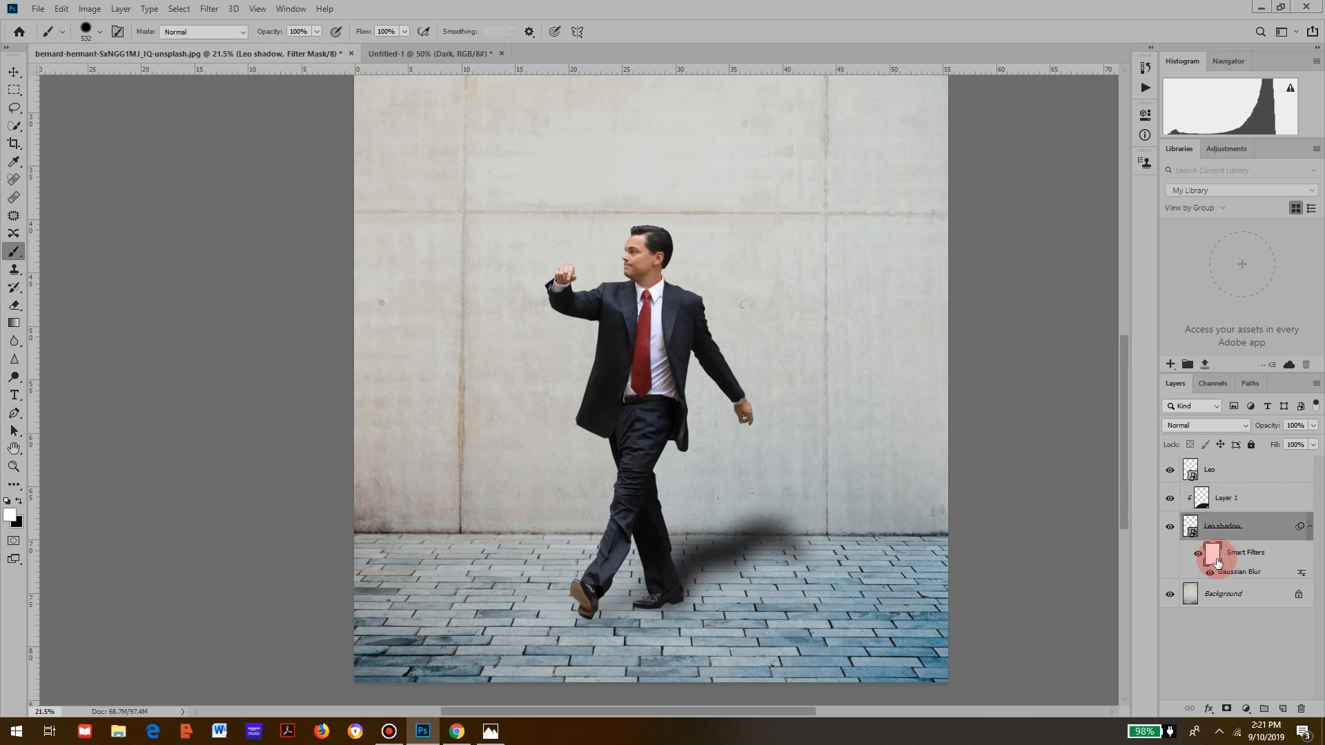
key("g")
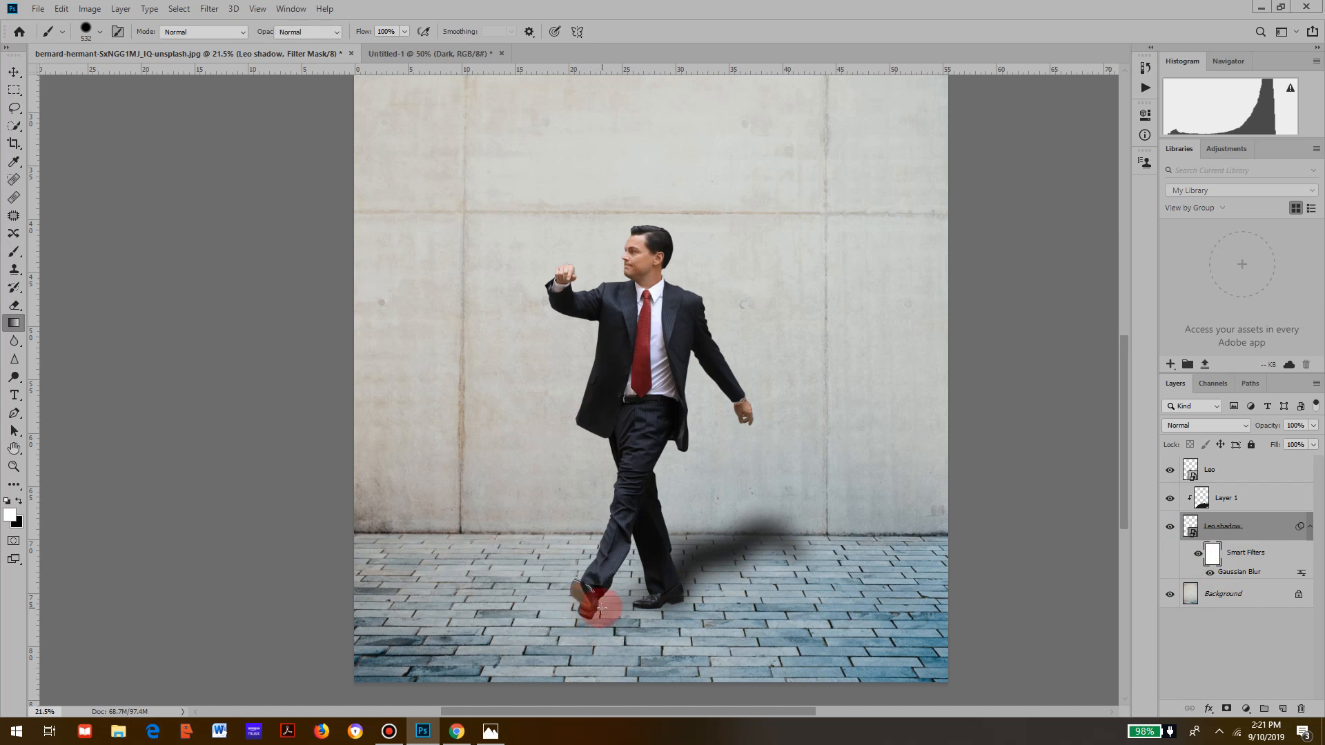
mouse_move(517, 671)
left_mouse_down()
mouse_move(651, 591)
mouse_move(740, 560)
left_mouse_up()
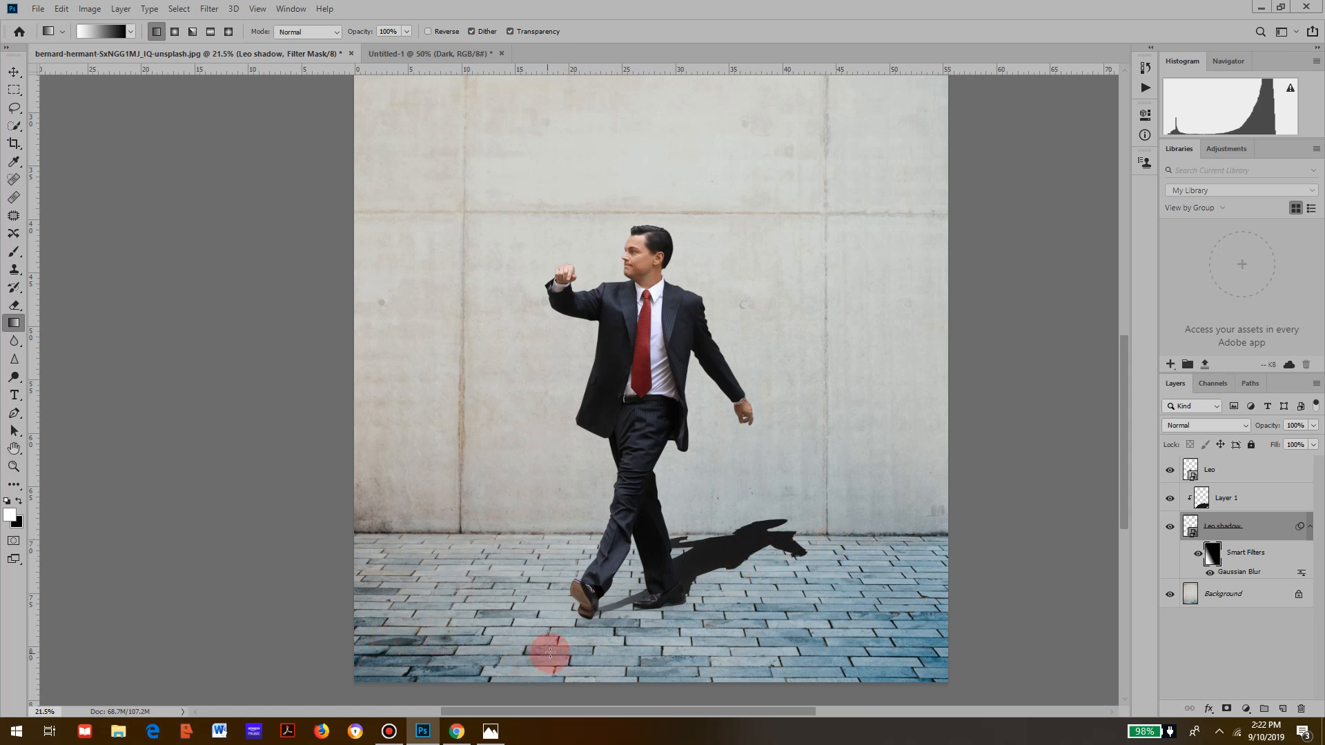
mouse_move(550, 653)
left_mouse_down()
mouse_move(666, 617)
mouse_move(698, 587)
left_mouse_up()
left_click_drag(490, 663, 927, 492)
left_click_drag(507, 642, 561, 496)
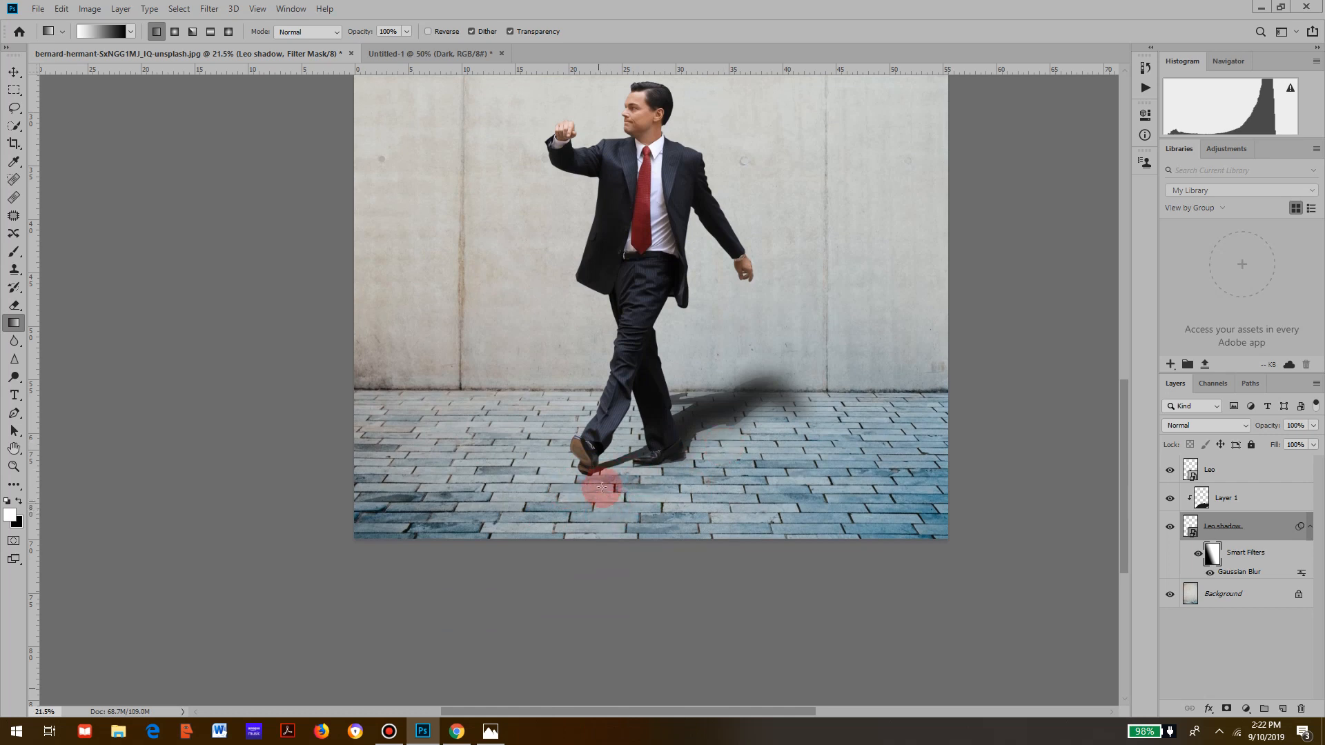
mouse_move(687, 469)
left_mouse_down()
mouse_move(657, 499)
mouse_move(588, 494)
left_mouse_up()
right_click(653, 468)
left_click(613, 471)
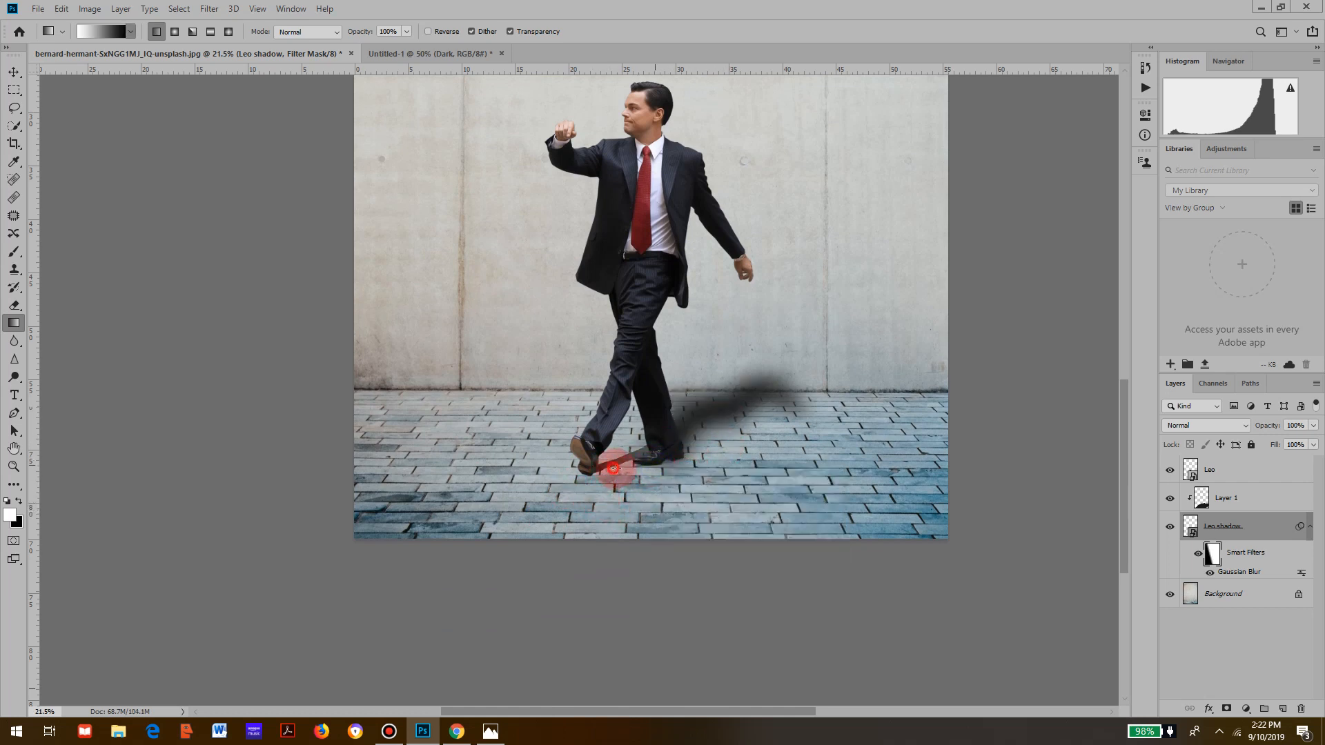
left_click_drag(673, 451, 581, 484)
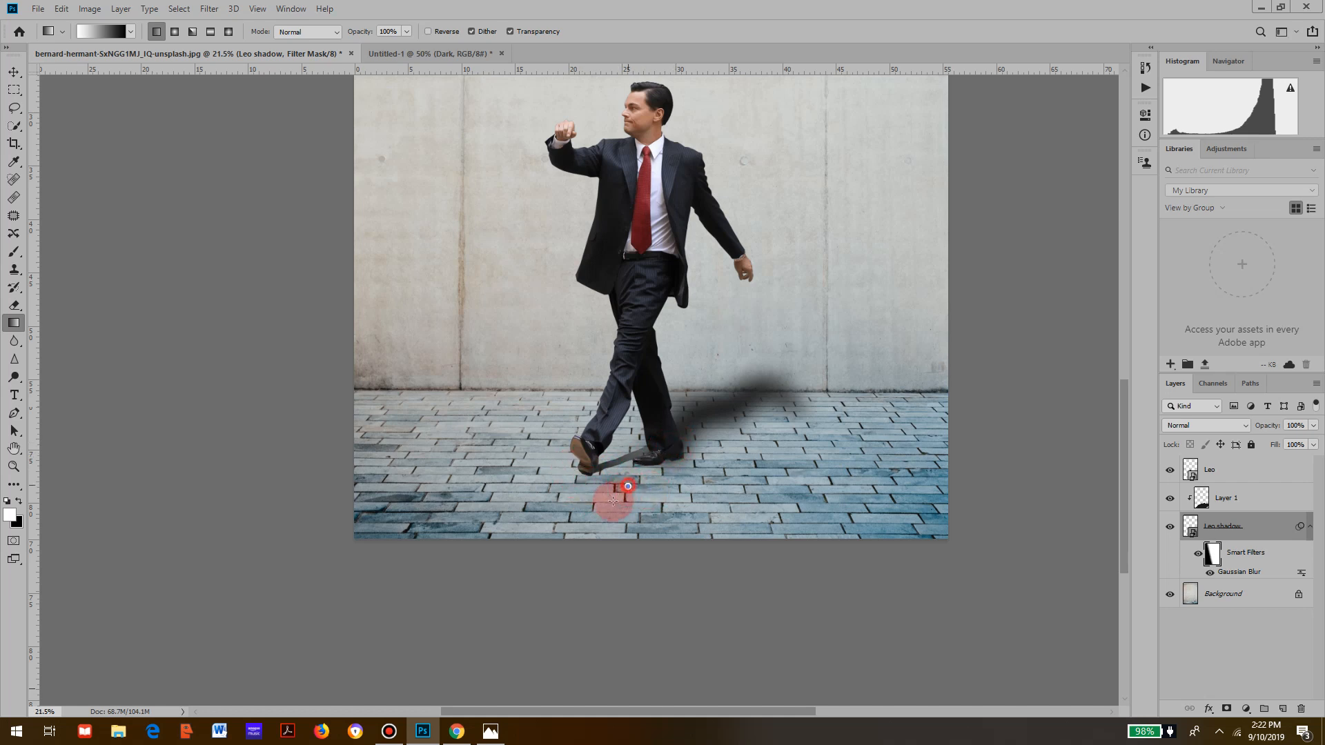
left_click_drag(716, 486, 635, 502)
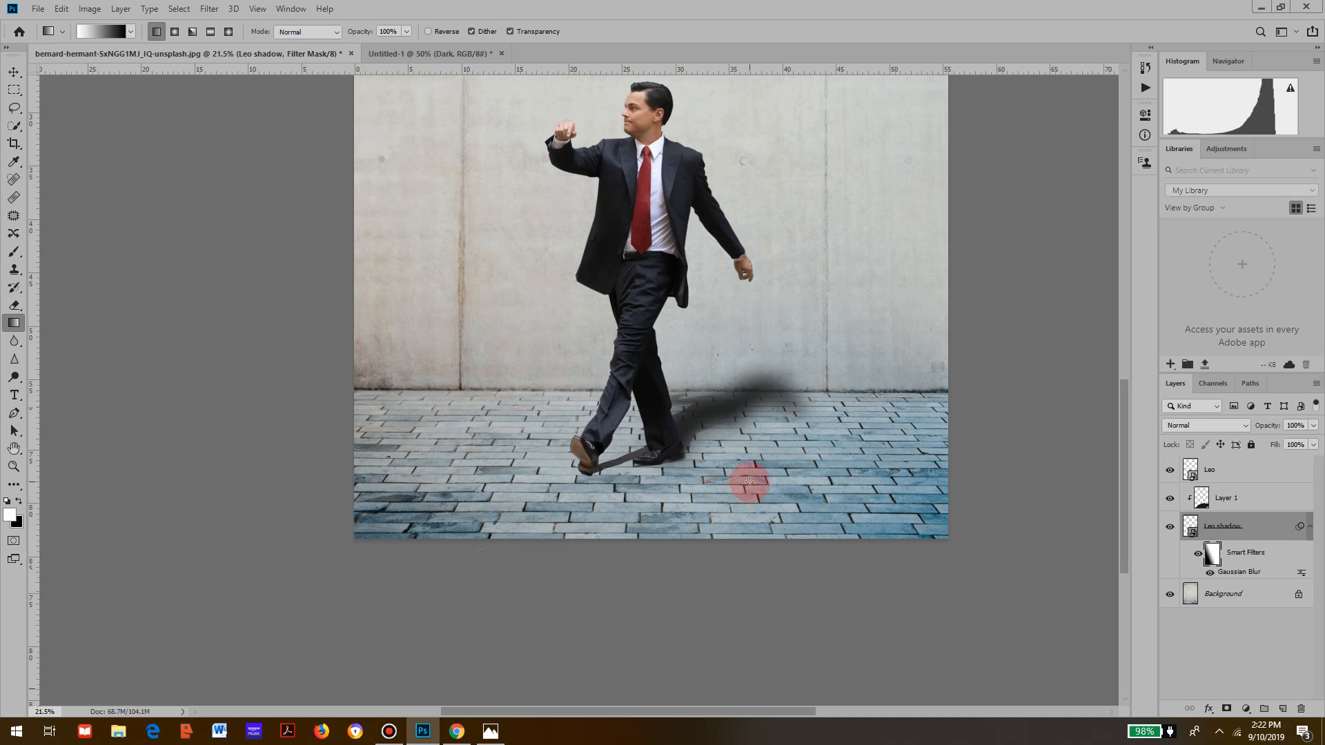
left_click_drag(750, 480, 665, 510)
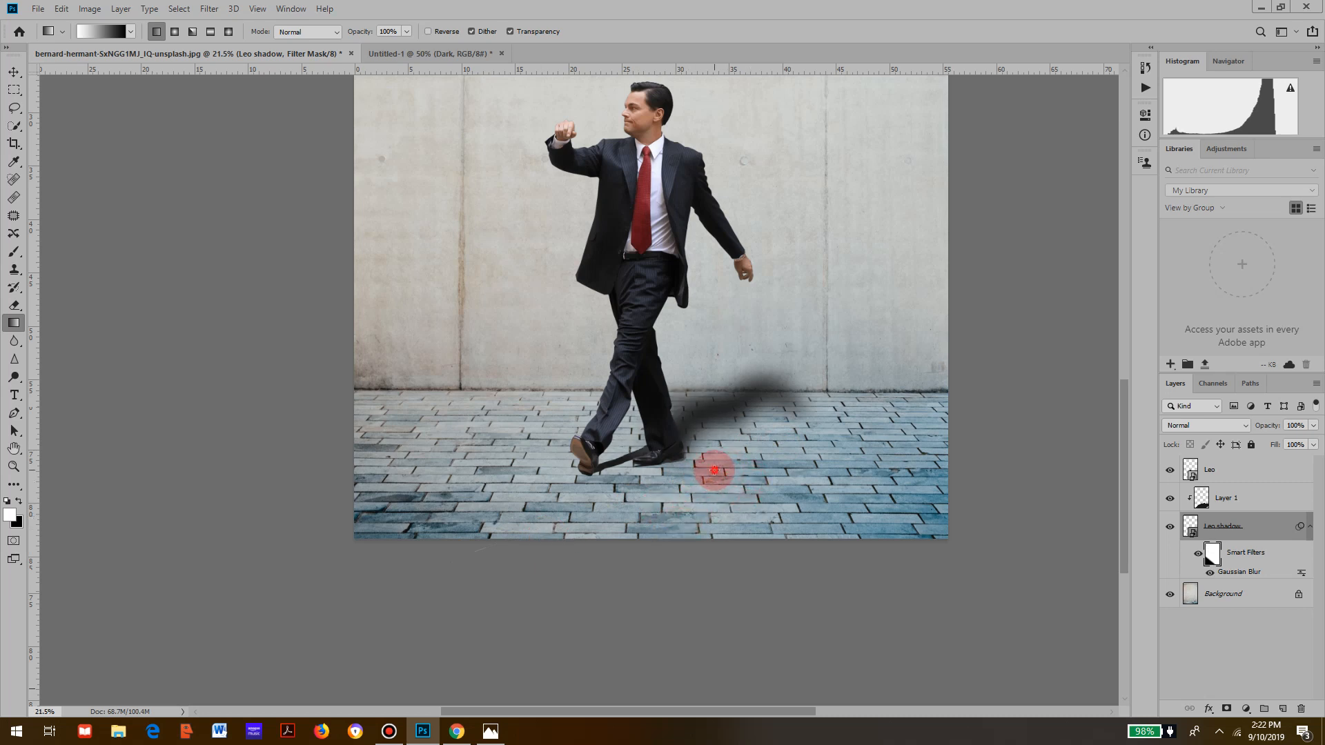
mouse_move(714, 470)
left_mouse_down()
mouse_move(636, 485)
mouse_move(611, 469)
mouse_move(594, 476)
left_mouse_up()
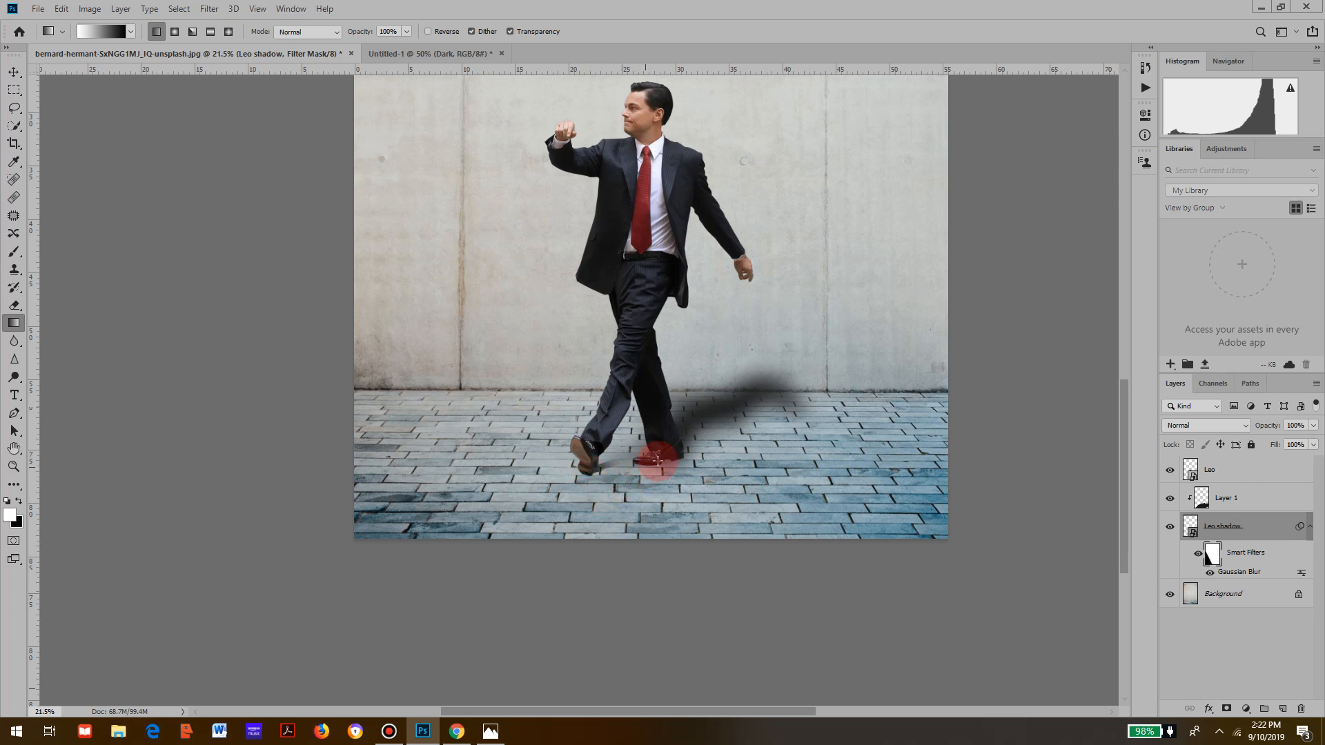
left_click_drag(630, 479, 631, 479)
left_click_drag(731, 447, 586, 489)
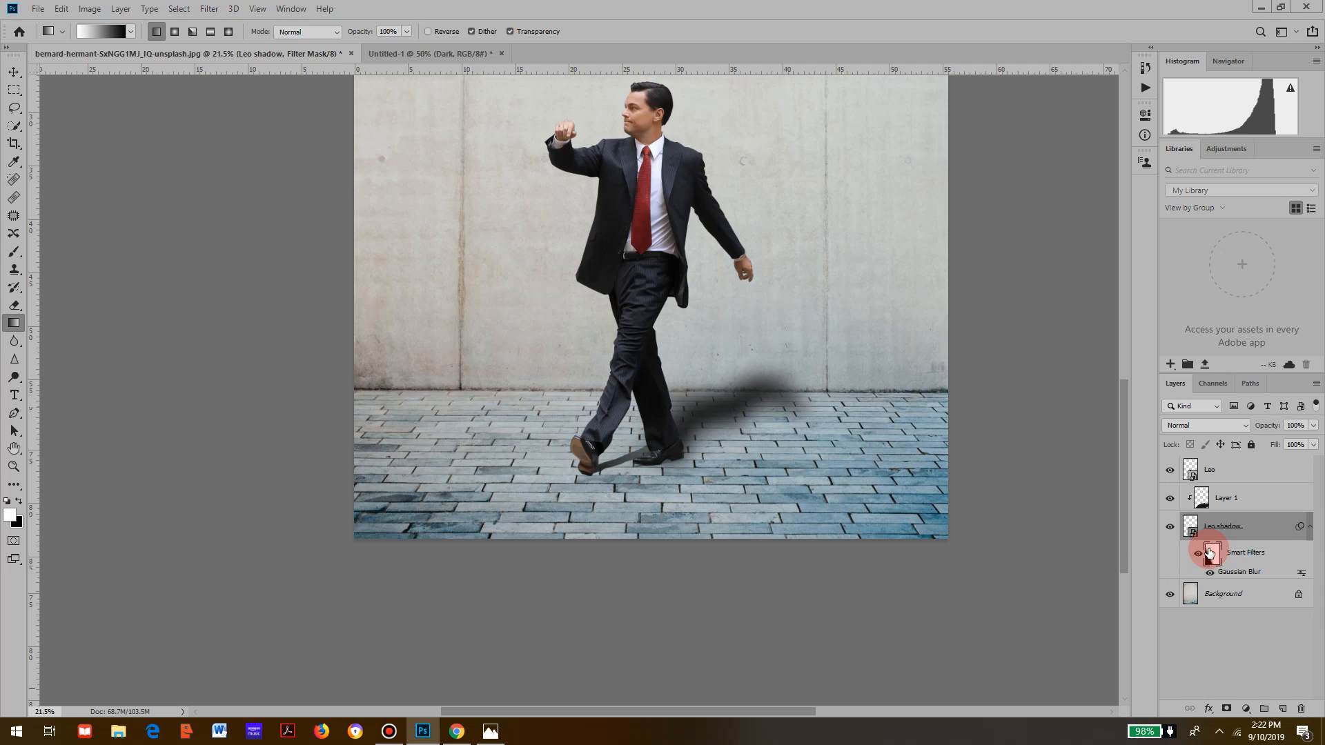
Paint over the Leo shadow's smart filter mask in white with a 5000 px brush to clear the gradient
left_click_drag(1209, 552, 1215, 570)
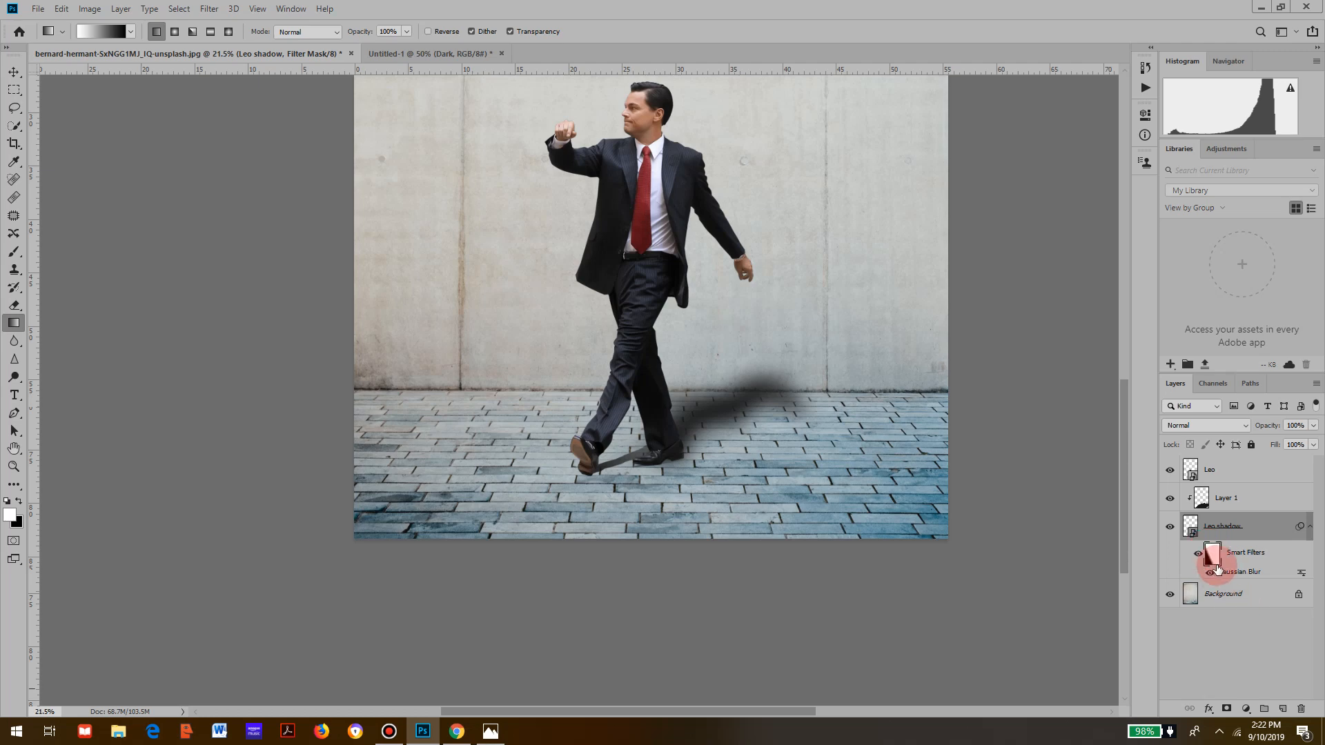
key("b")
left_click_drag(495, 422, 934, 429)
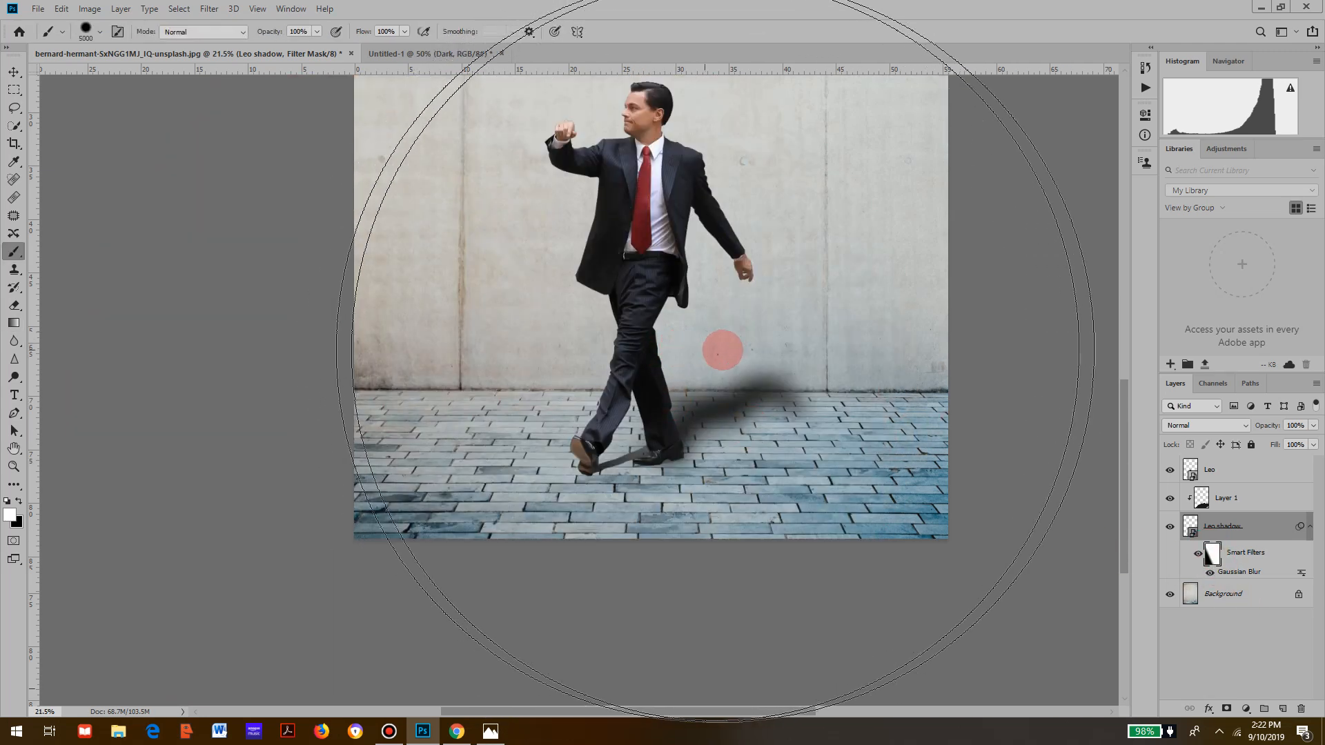
mouse_move(589, 408)
left_mouse_down()
mouse_move(686, 414)
mouse_move(387, 502)
mouse_move(596, 491)
left_mouse_up()
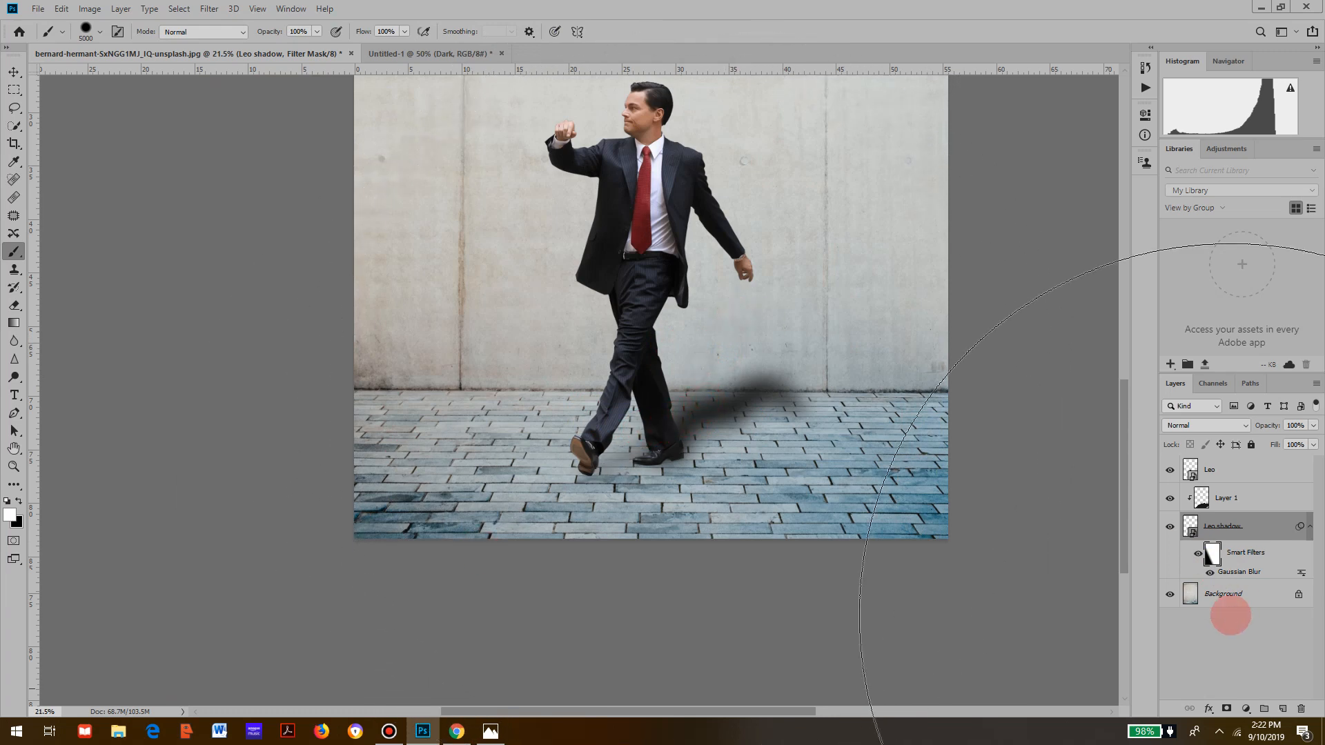
left_click(750, 309)
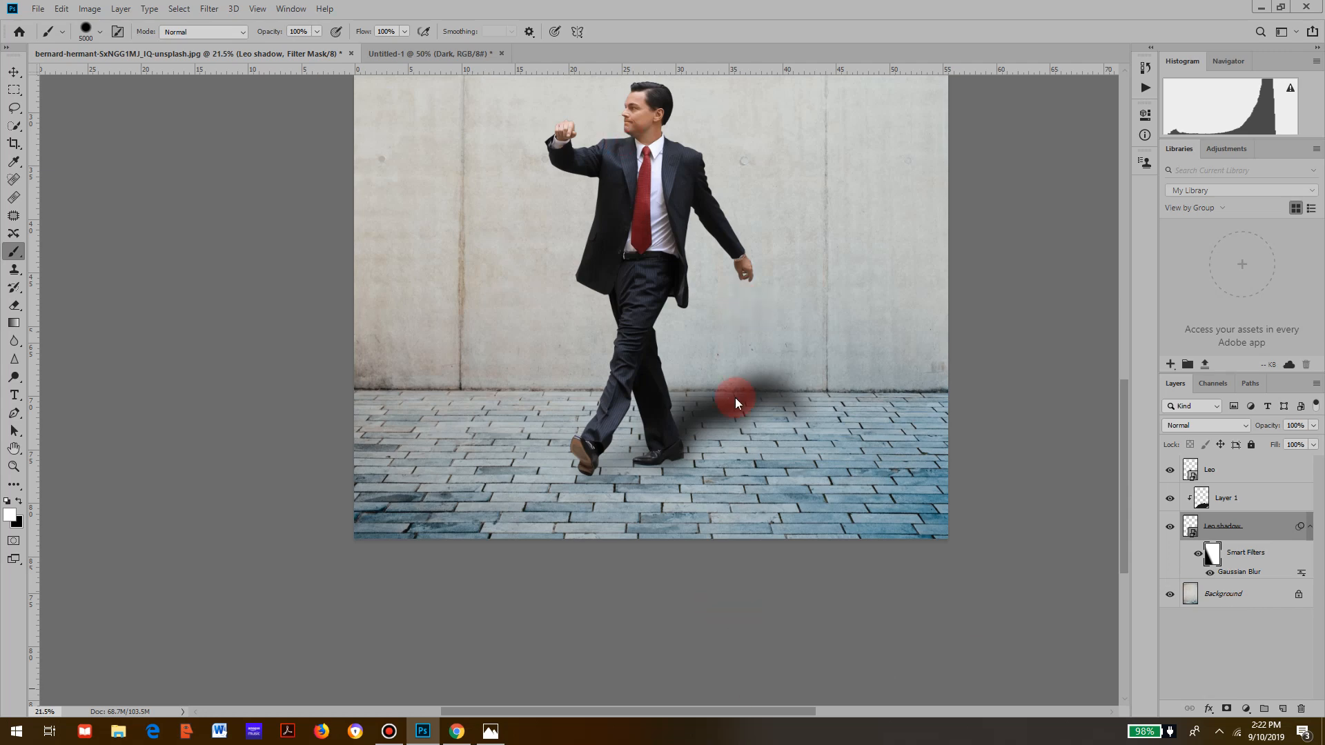
Add a new layer above Layer 1 and paint a black shadow between the shoes with a 181 px brush
left_click(1252, 500)
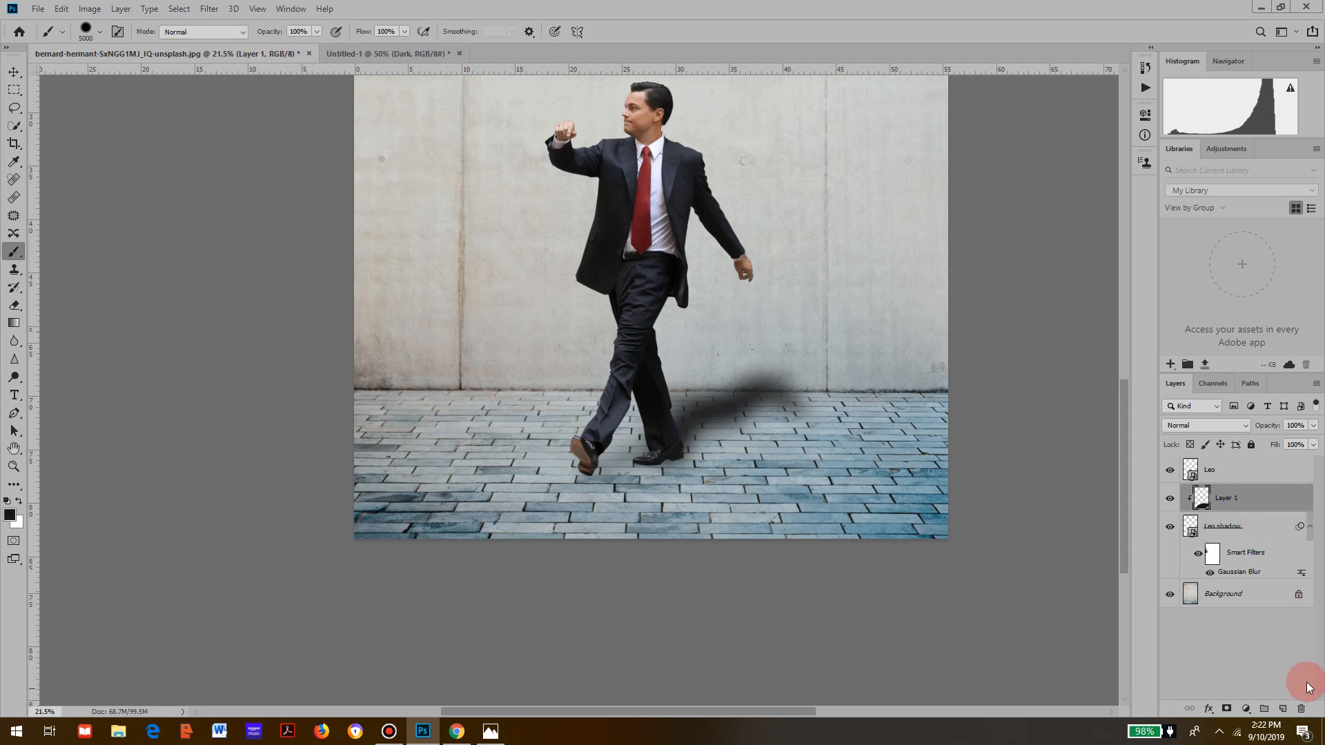
left_click(1283, 708)
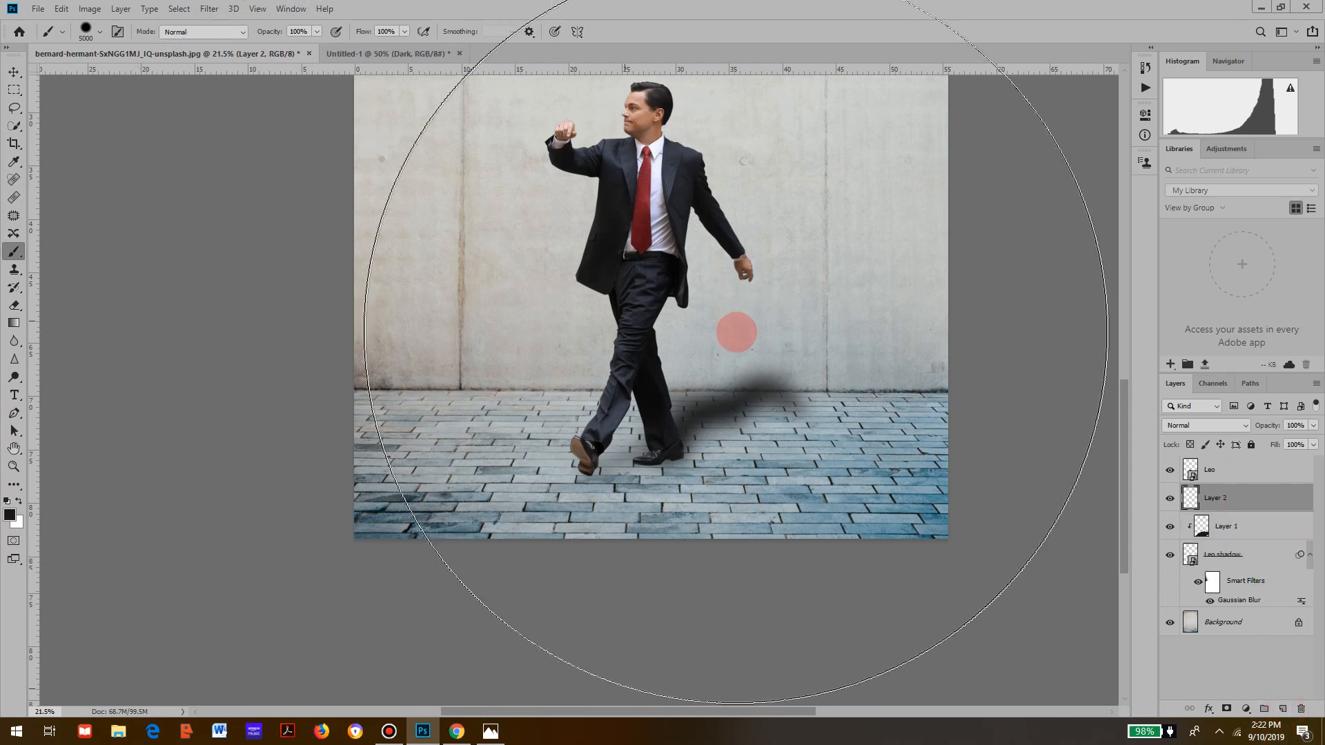
mouse_move(669, 390)
left_mouse_down()
mouse_move(429, 443)
mouse_move(659, 443)
mouse_move(546, 441)
left_mouse_up()
scroll(635, 449, "up", 5)
mouse_move(796, 370)
left_mouse_down()
mouse_move(540, 508)
mouse_move(634, 444)
mouse_move(717, 412)
mouse_move(626, 412)
mouse_move(694, 439)
mouse_move(728, 413)
mouse_move(805, 400)
left_mouse_up()
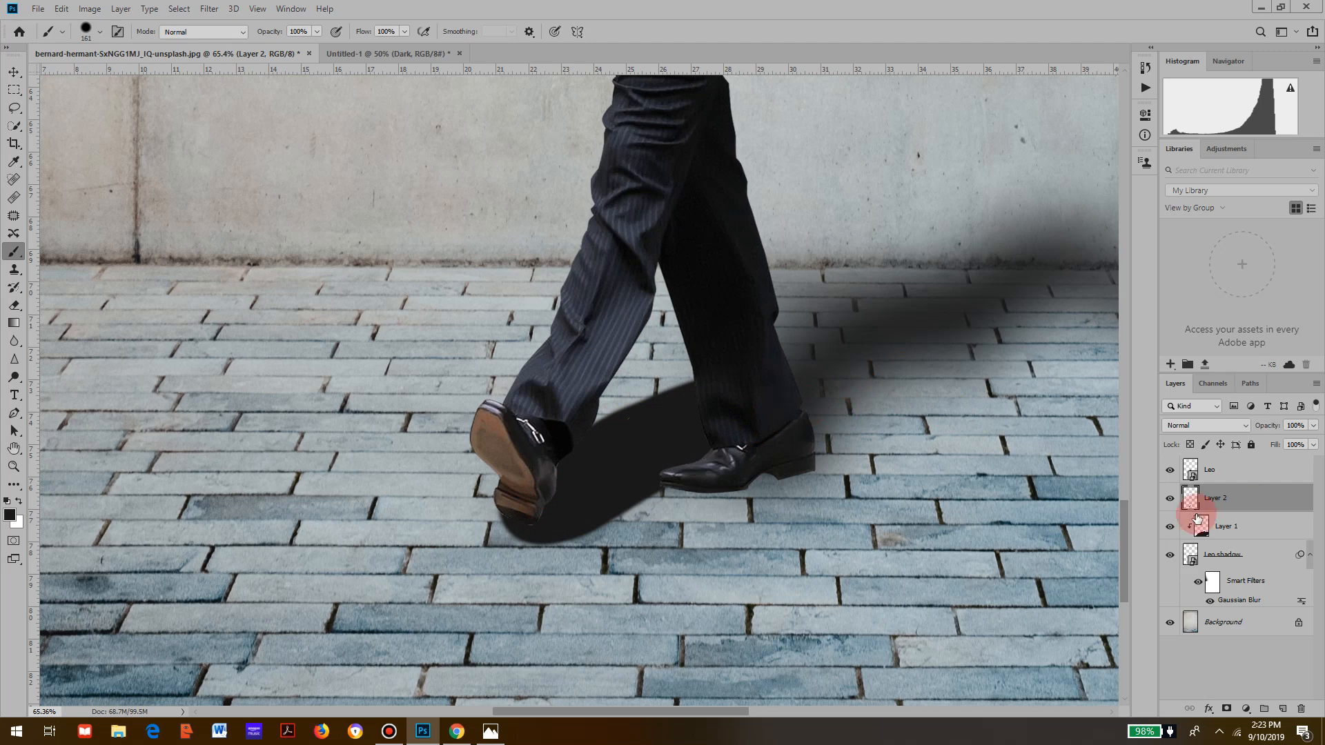
Undo the hard-edged stroke, soften the brush and repaint the black contact shadow between the shoes
left_click(1199, 512, "alt")
key("ctrl+z")
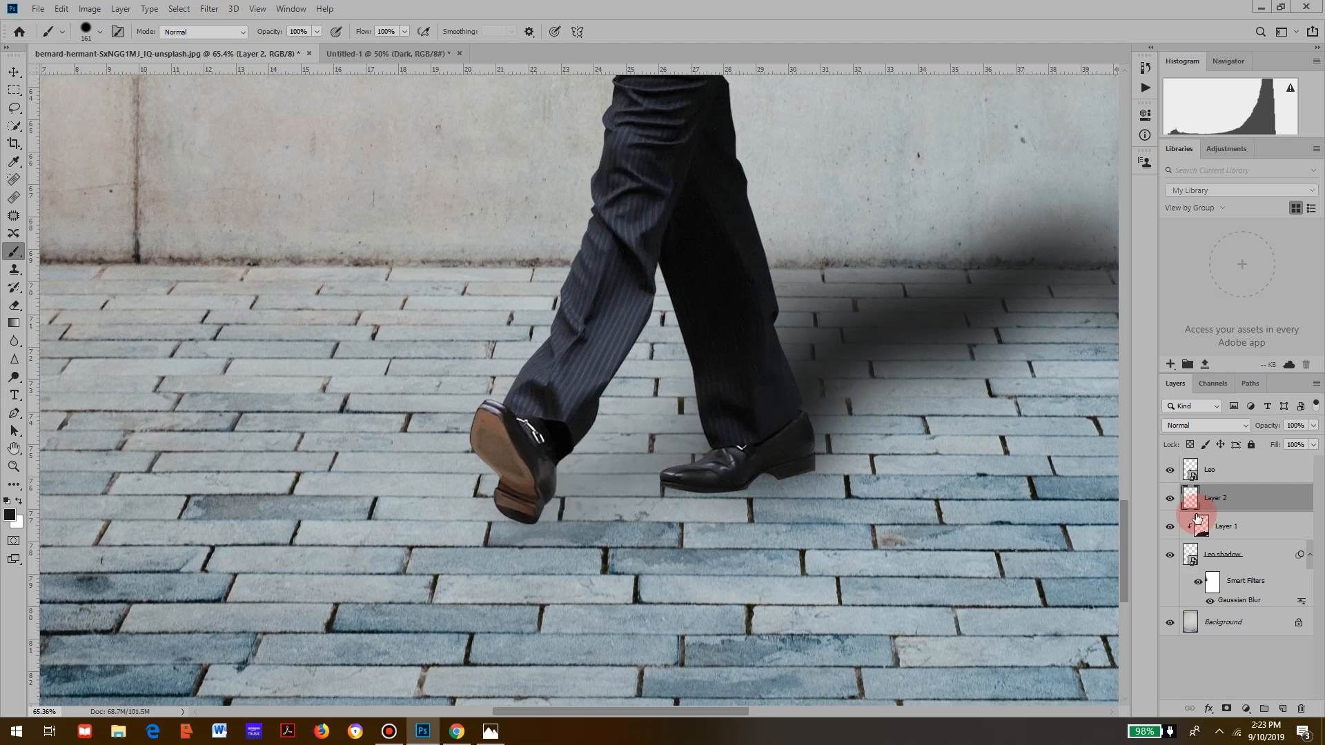
mouse_move(571, 455)
left_mouse_down()
mouse_move(590, 382)
mouse_move(549, 167)
mouse_move(542, 302)
left_mouse_up()
left_click_drag(520, 503, 735, 407)
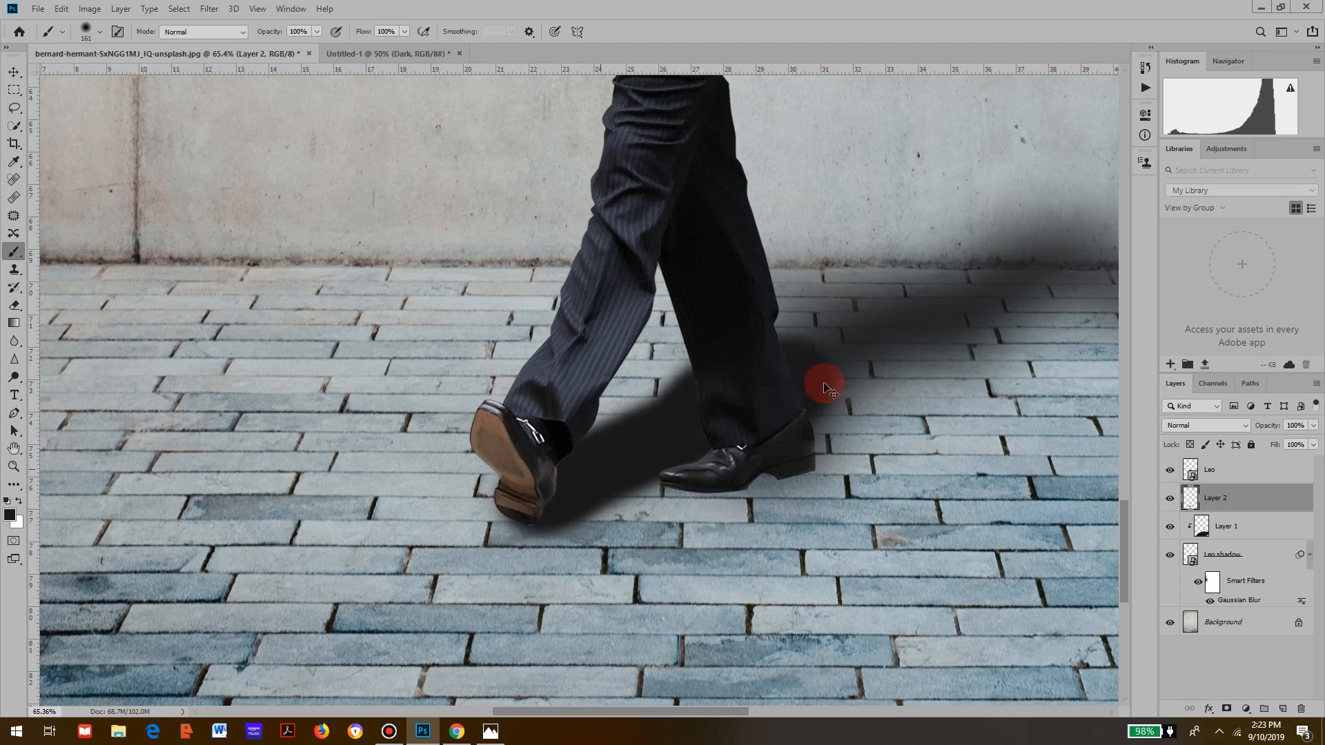
Undo the last black stroke behind the trouser leg and lower Layer 2's opacity to 62%
key("ctrl+z")
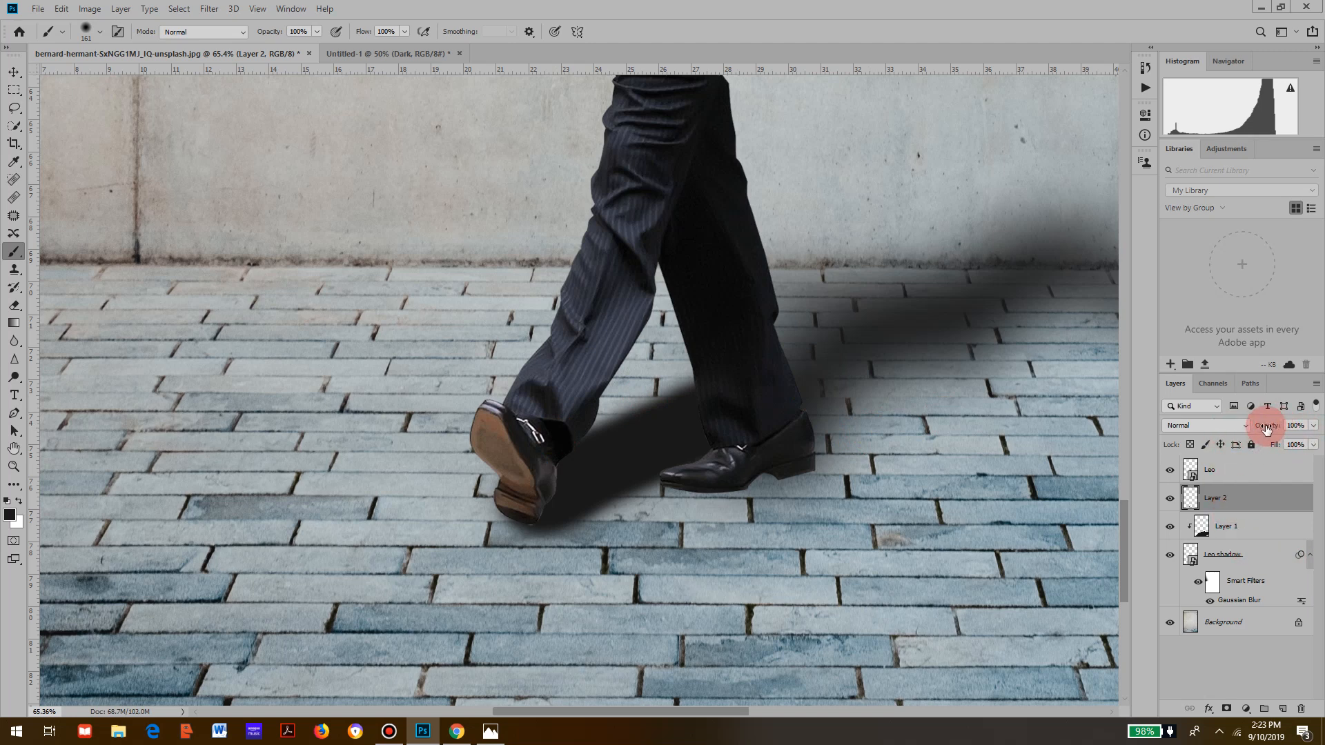
mouse_move(1266, 429)
left_mouse_down()
mouse_move(1260, 416)
mouse_move(1275, 423)
left_mouse_up()
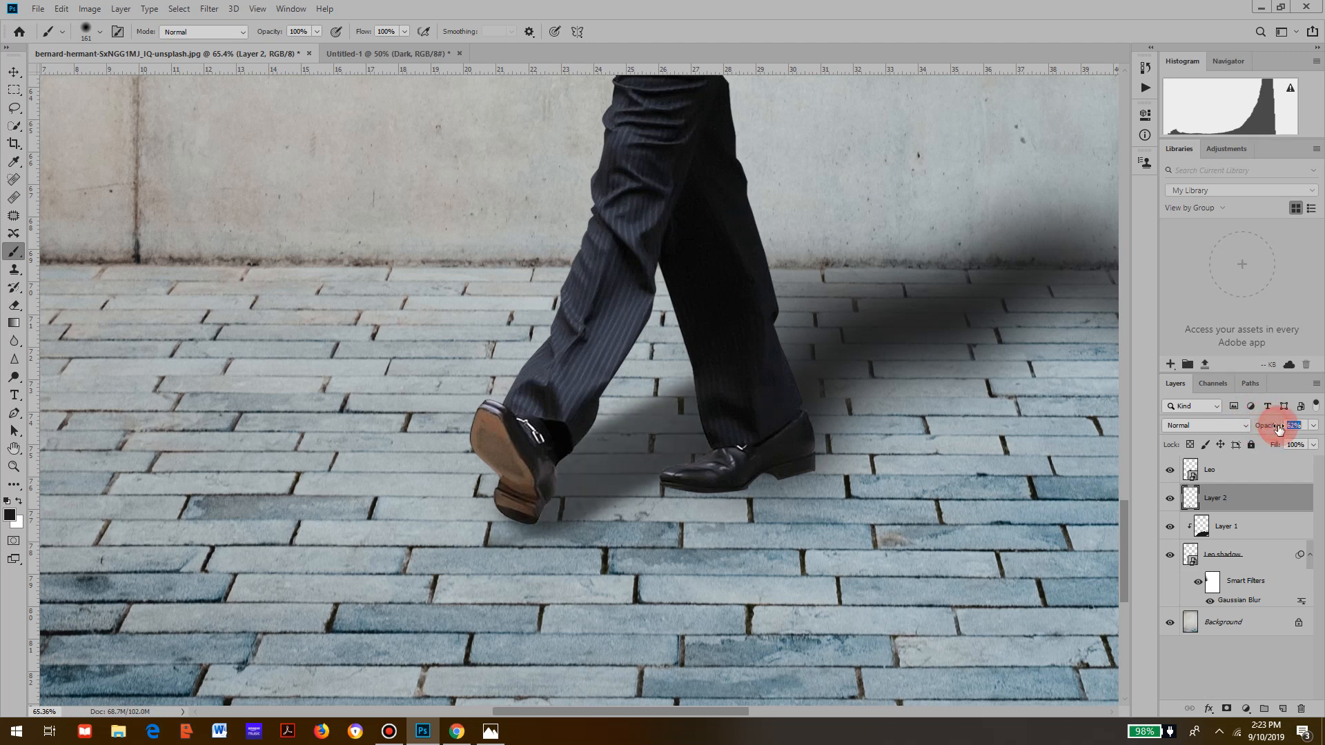
scroll(801, 570, "down", 5)
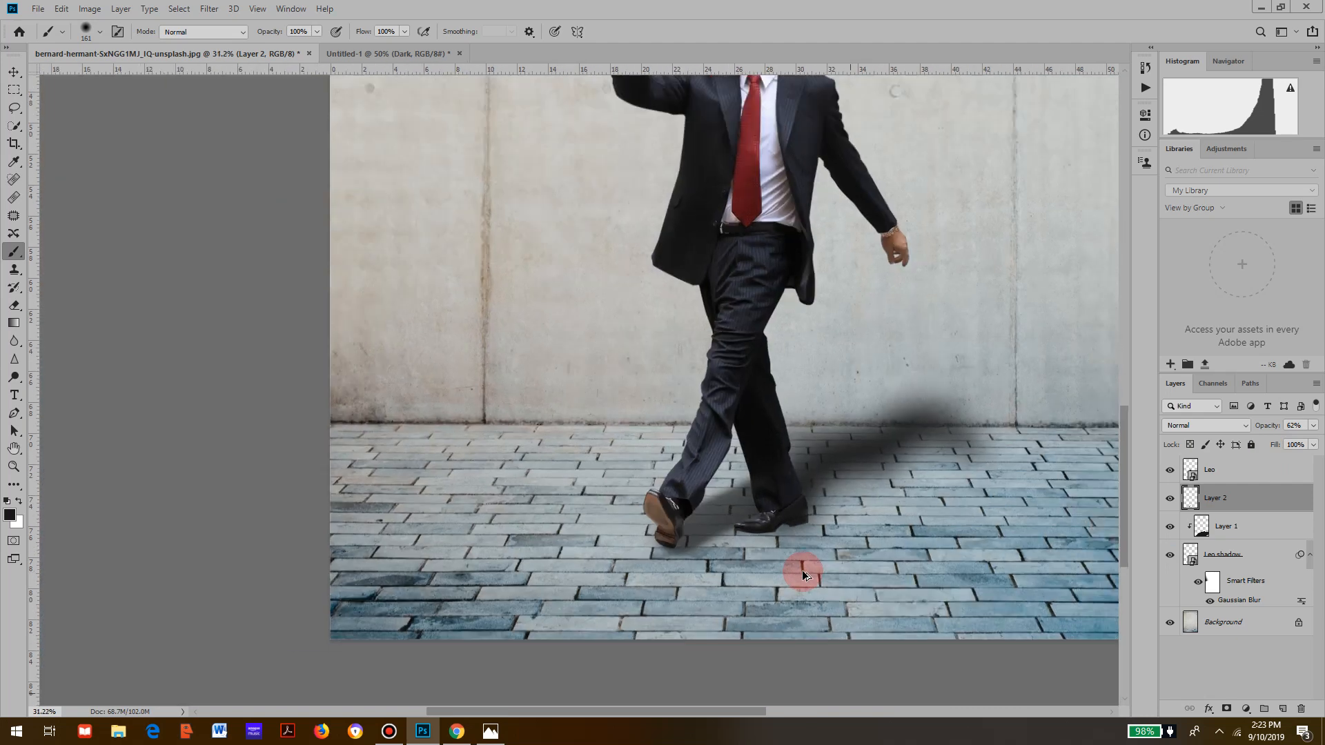
scroll(805, 566, "up", 4)
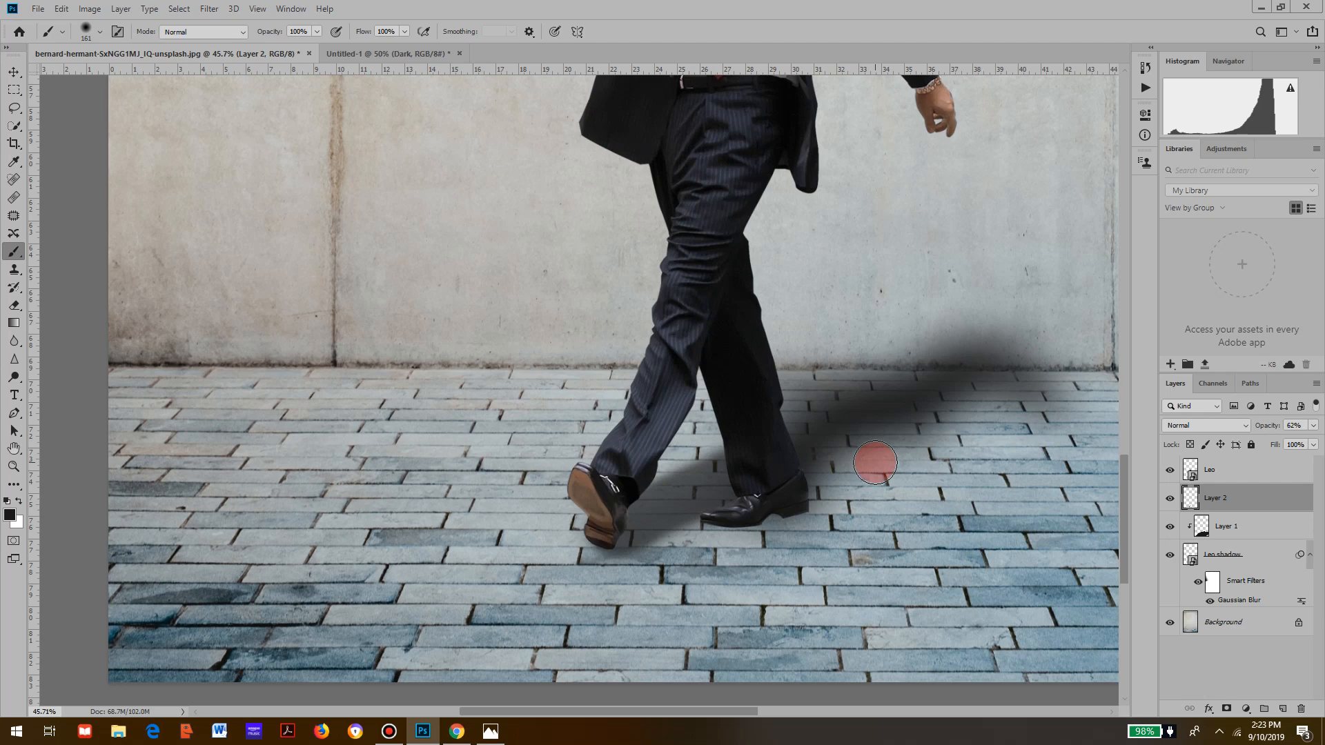
Apply a Gaussian Blur with a radius of 20.8 pixels to the contact shadow on Layer 2
left_click(201, 10)
mouse_move(218, 165)
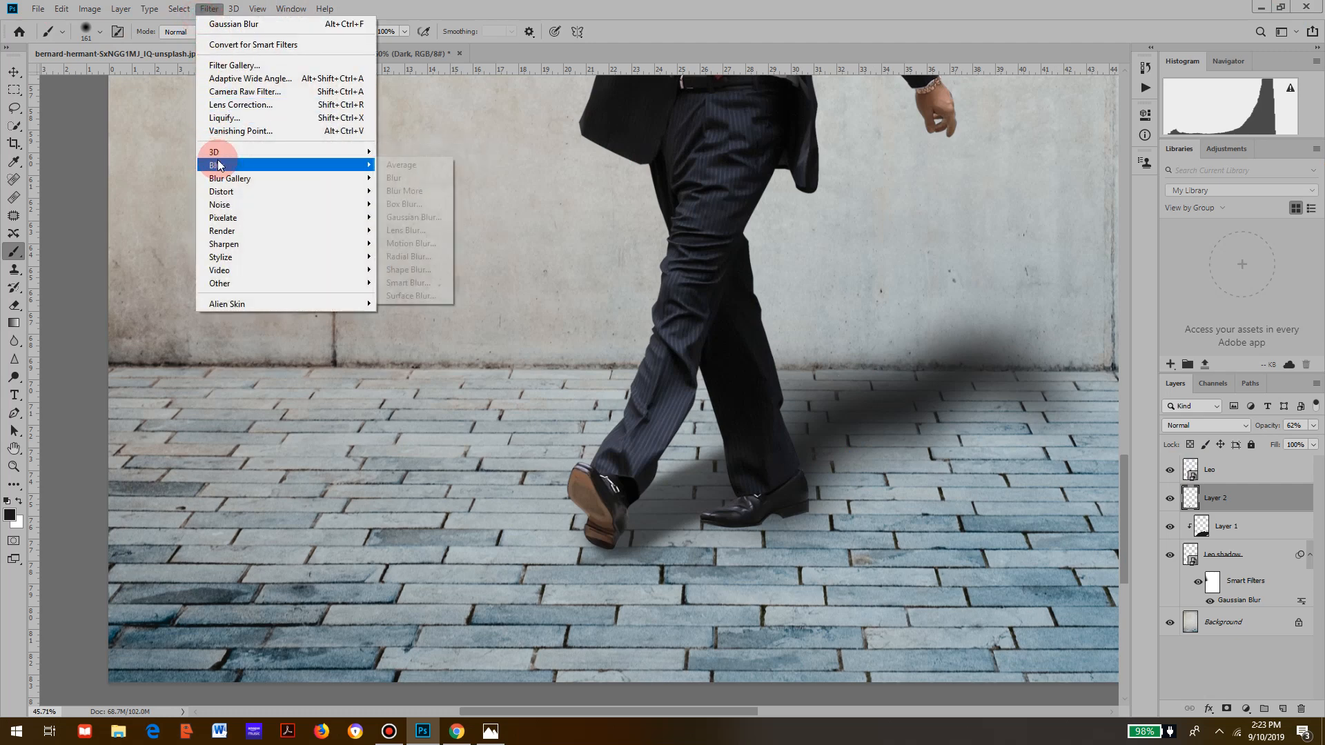
left_click(428, 216)
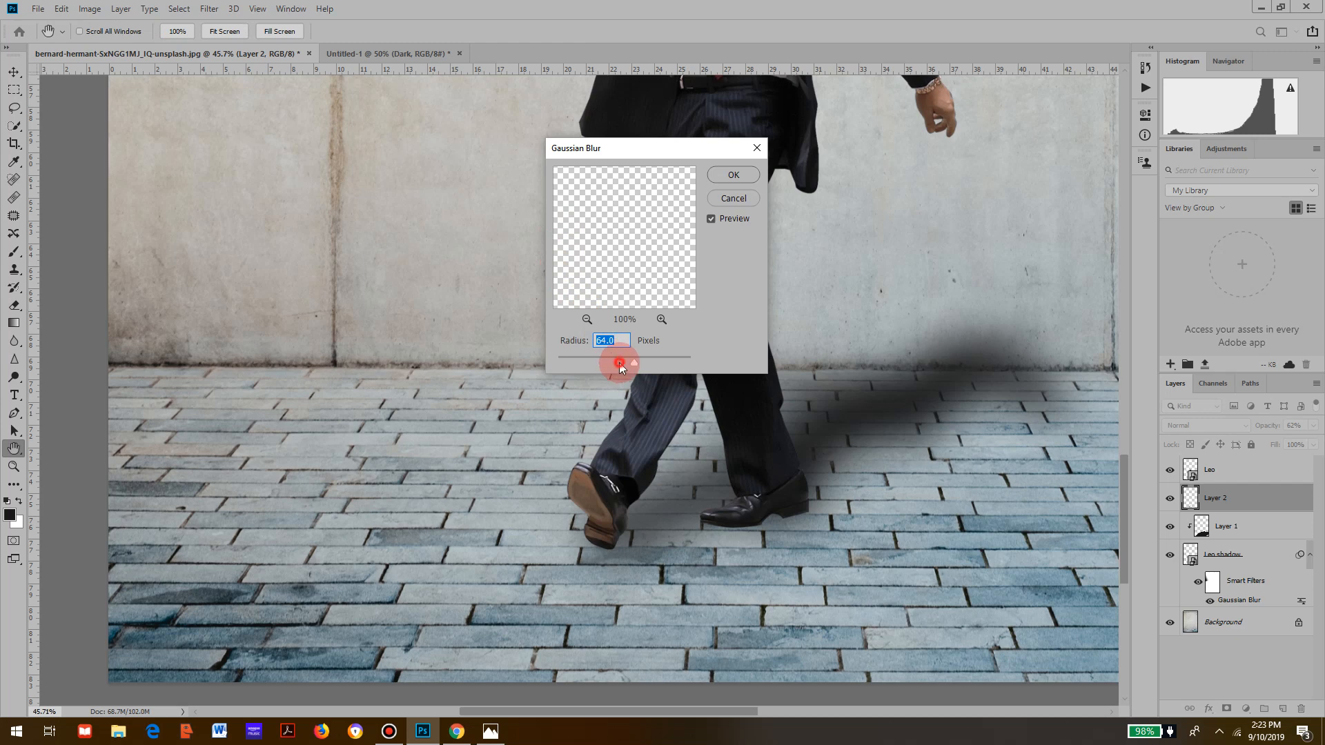
left_click(619, 363)
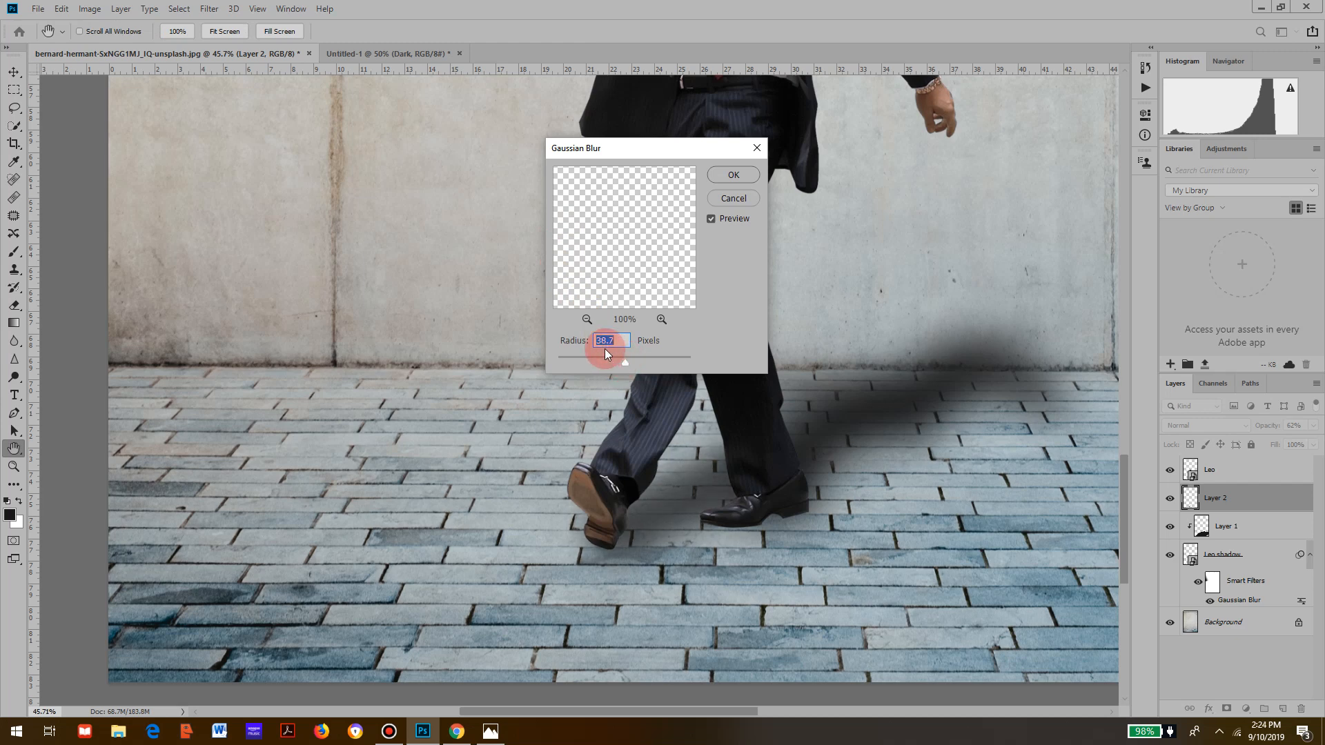
left_click_drag(617, 360, 618, 360)
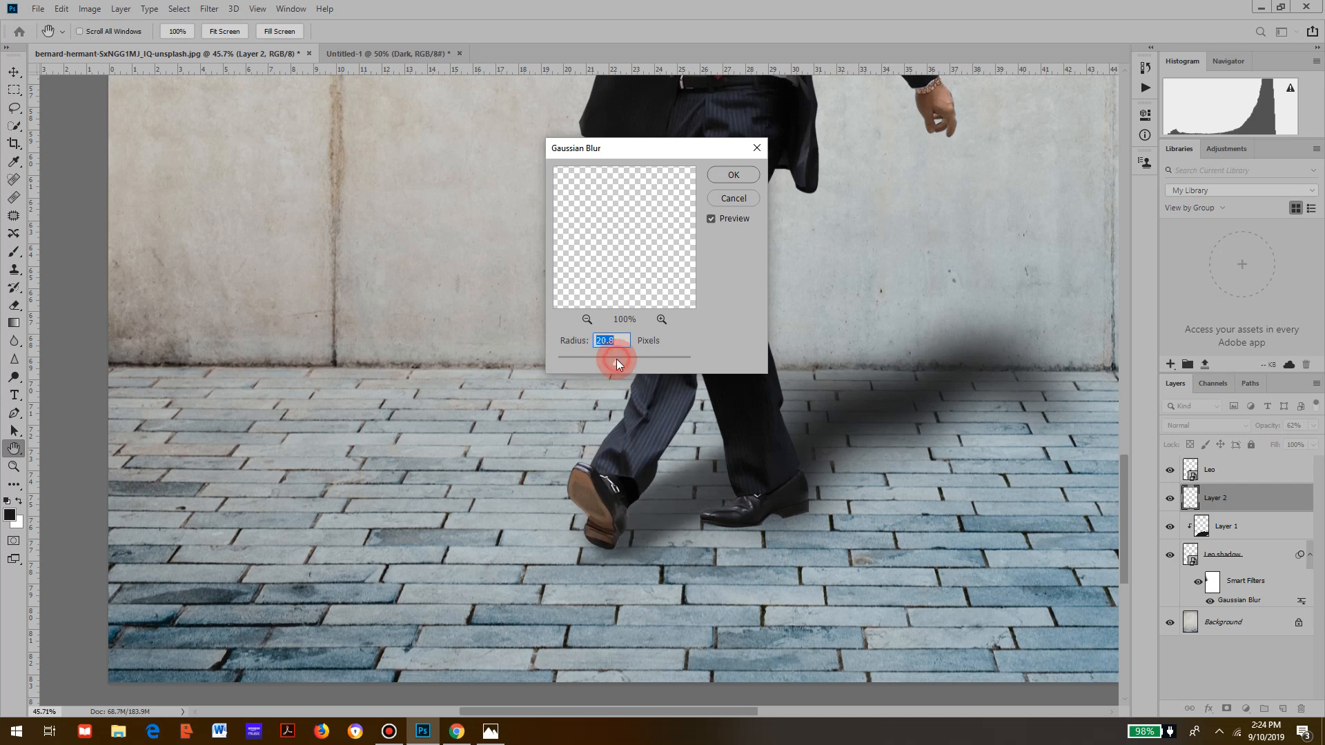
left_click(721, 173)
Toggle Layer 2's visibility to compare the whole image with and without the contact shadow
scroll(1159, 702, "down", 6)
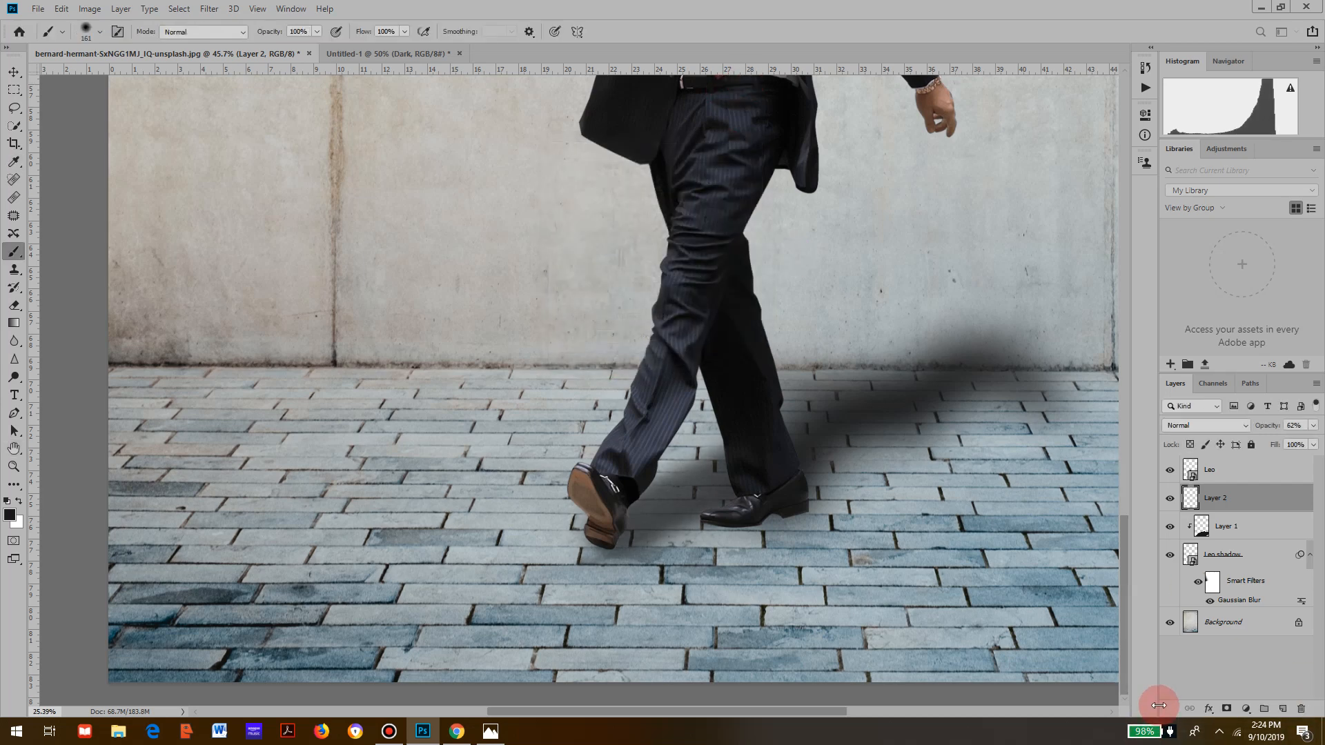
scroll(405, 548, "up", 3)
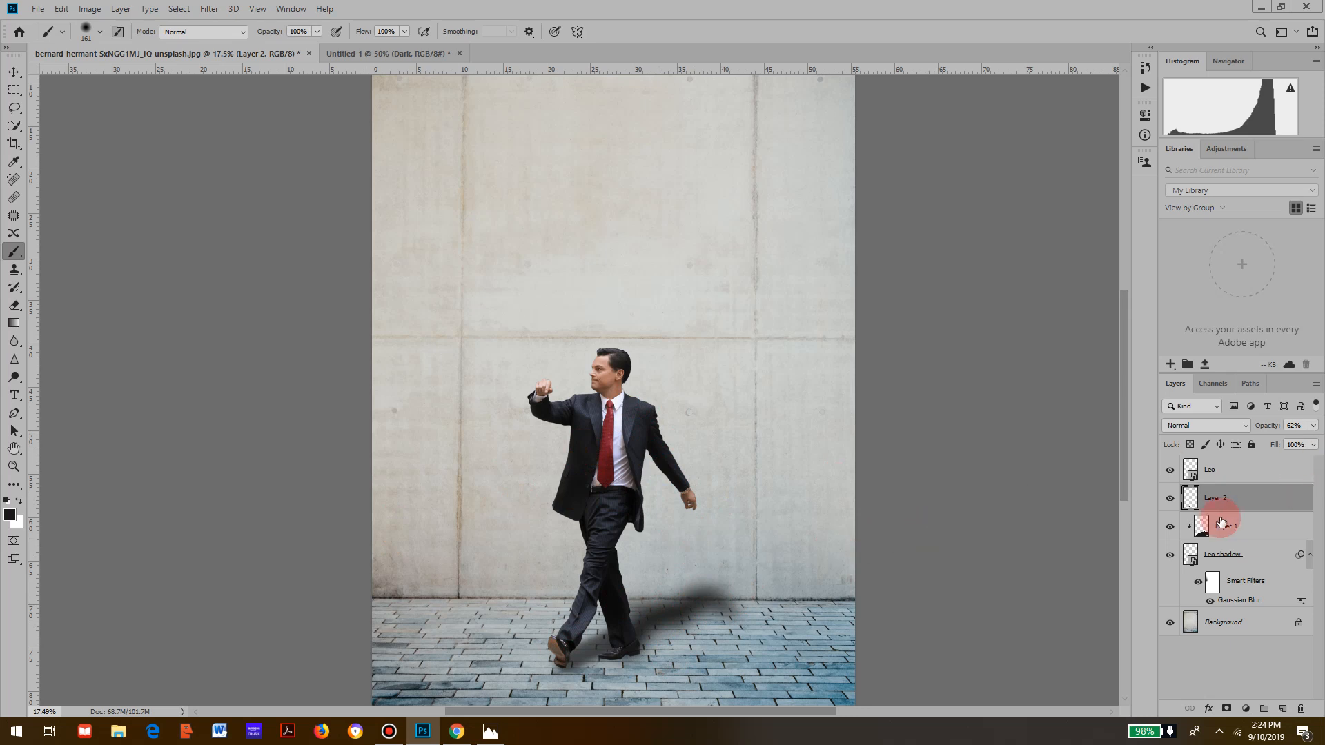
mouse_move(1175, 497)
left_mouse_down()
mouse_move(1175, 562)
mouse_move(1168, 492)
left_mouse_up()
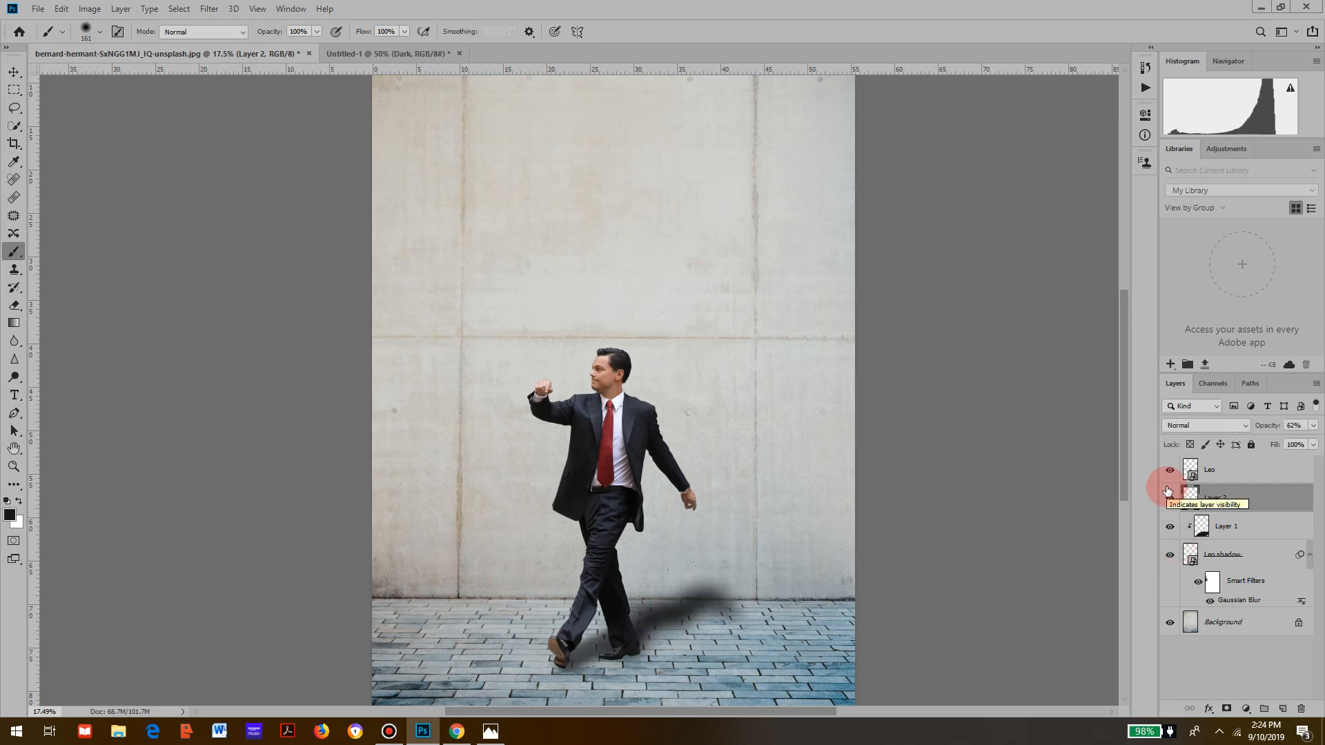
left_click(1166, 489)
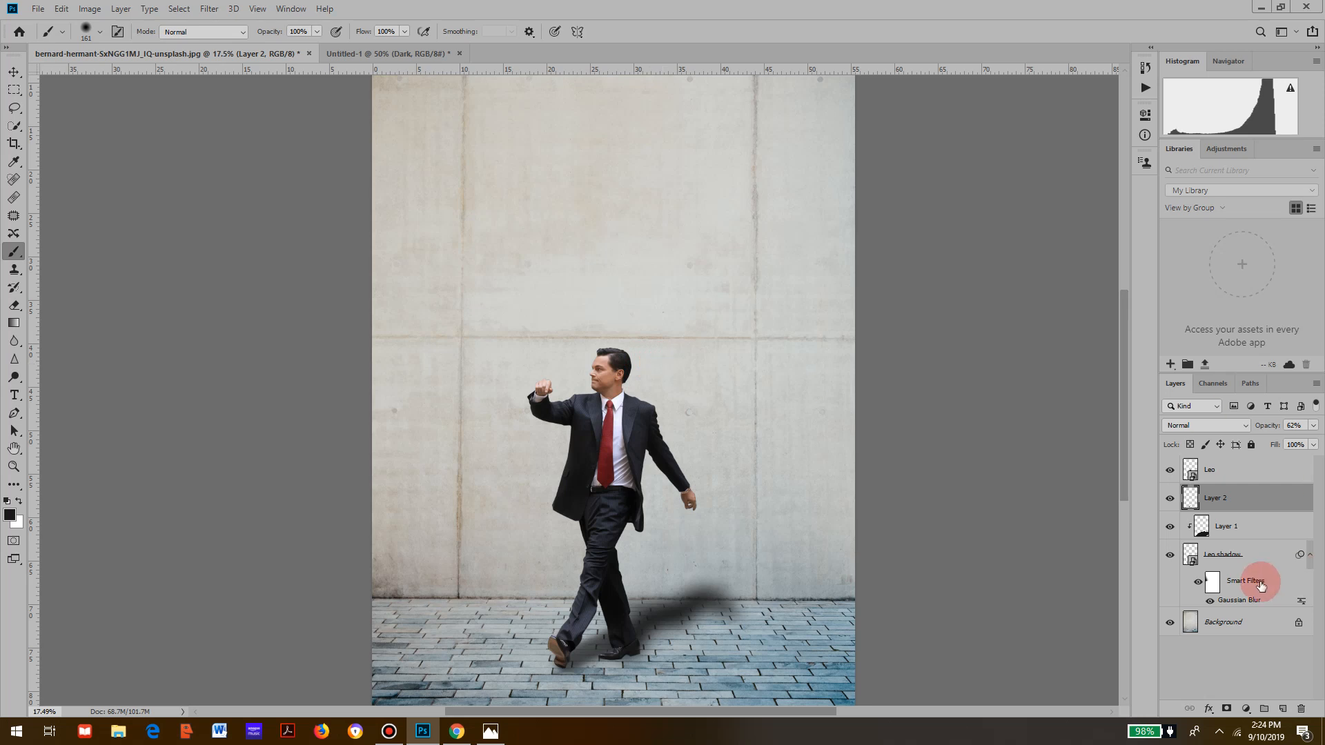
Add a new layer above the Leo layer and clip it to Leo
left_click(1264, 472)
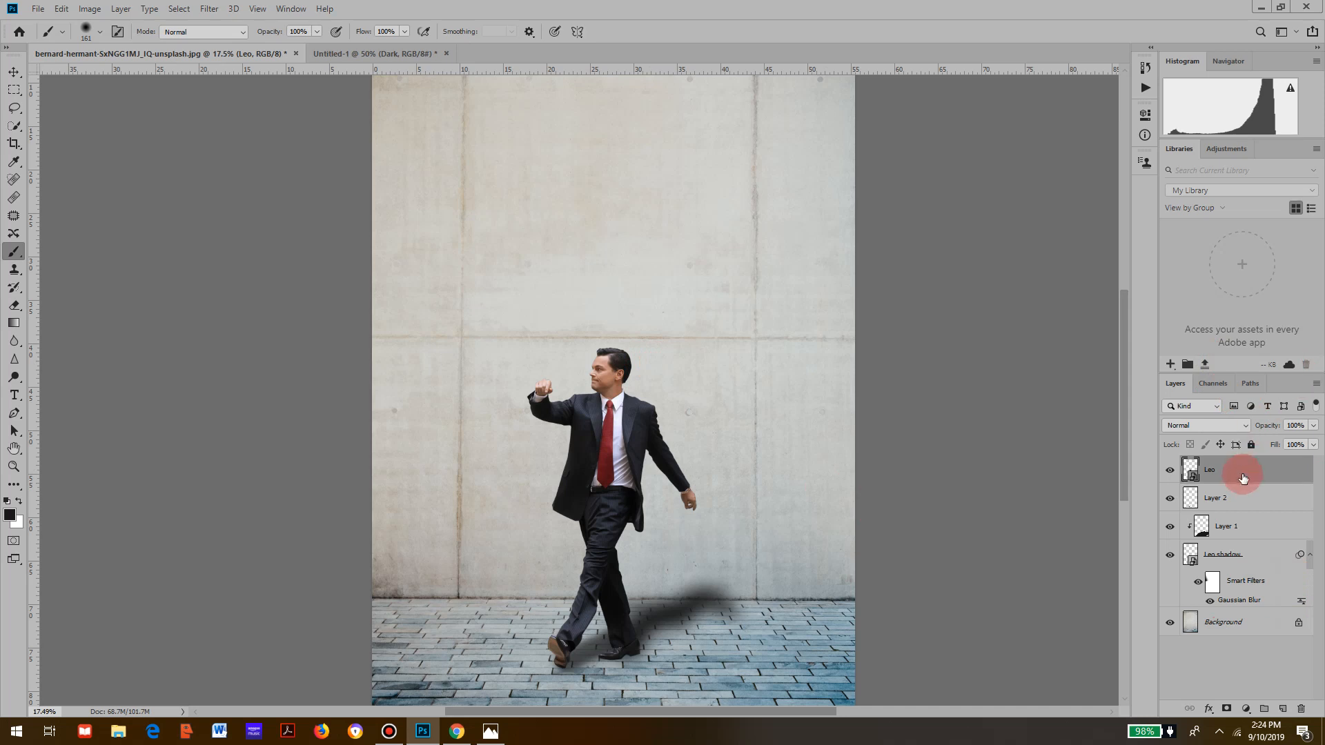
scroll(407, 577, "up", 5)
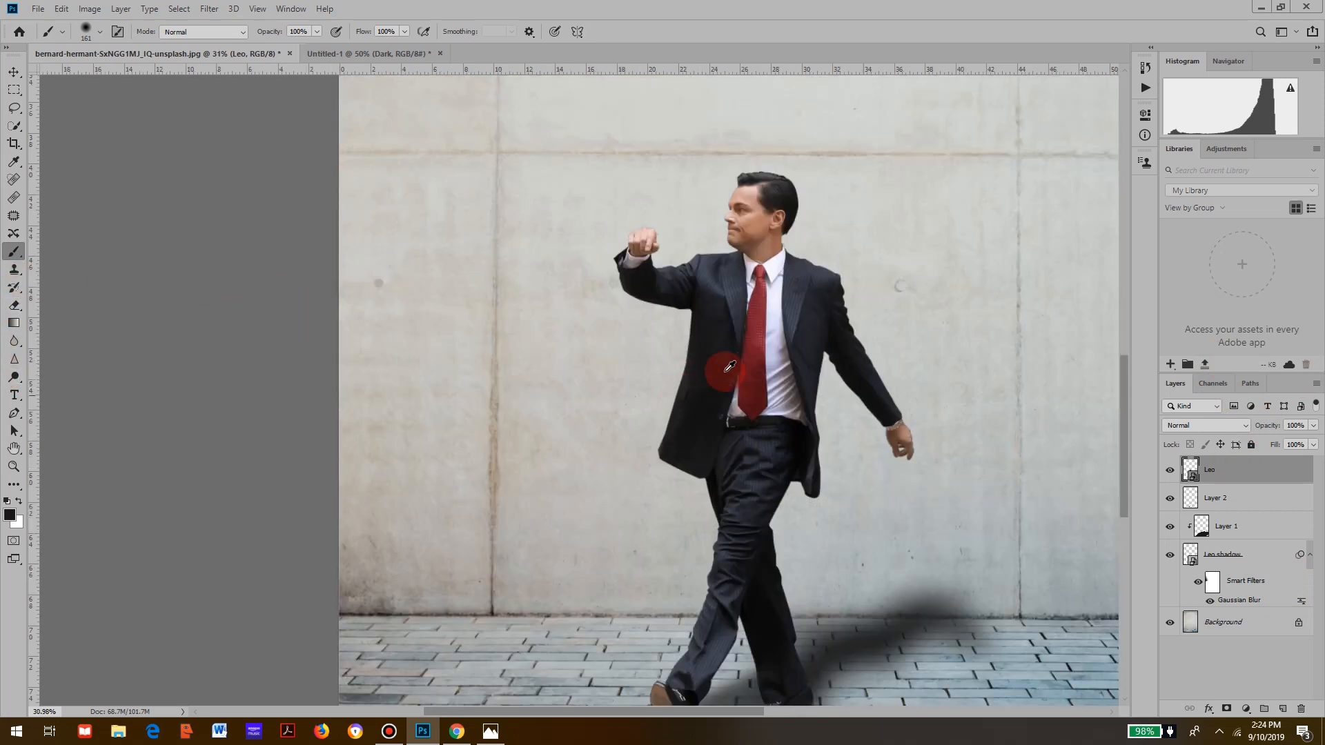
scroll(729, 367, "up", 5)
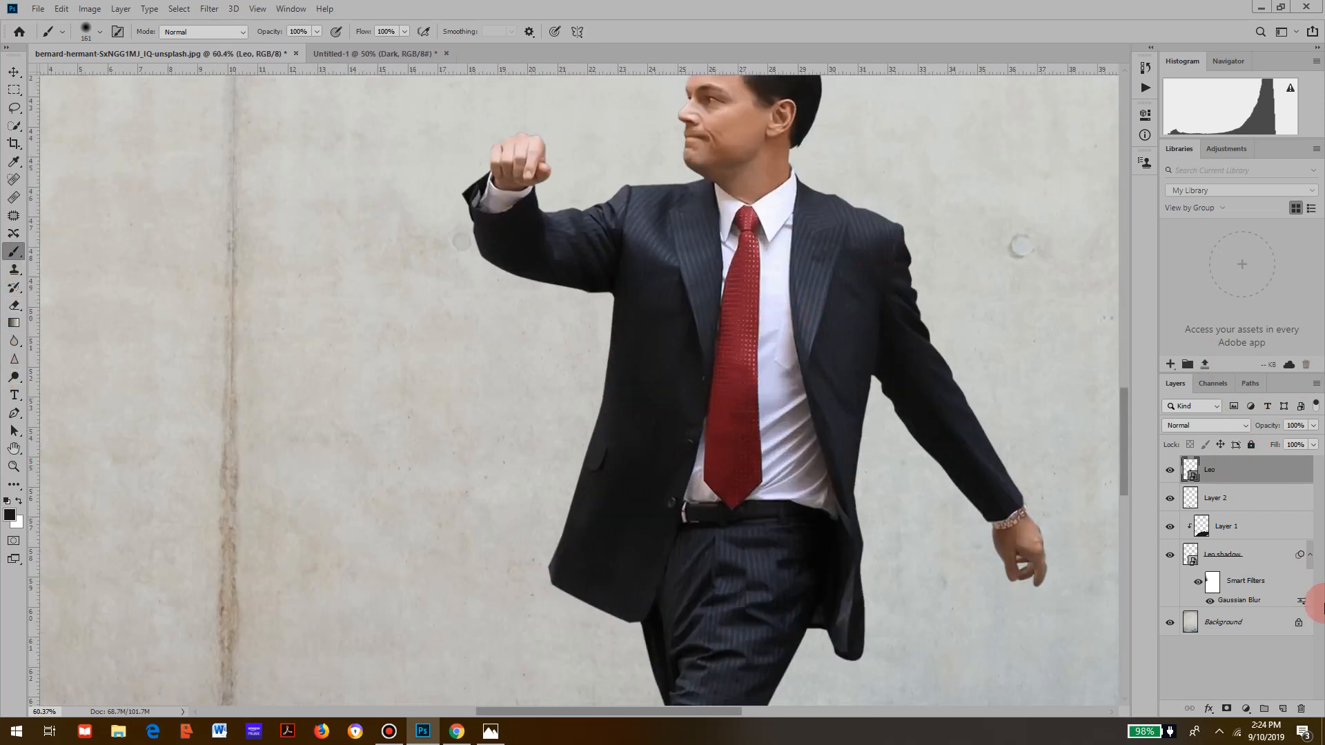
left_click(1283, 710)
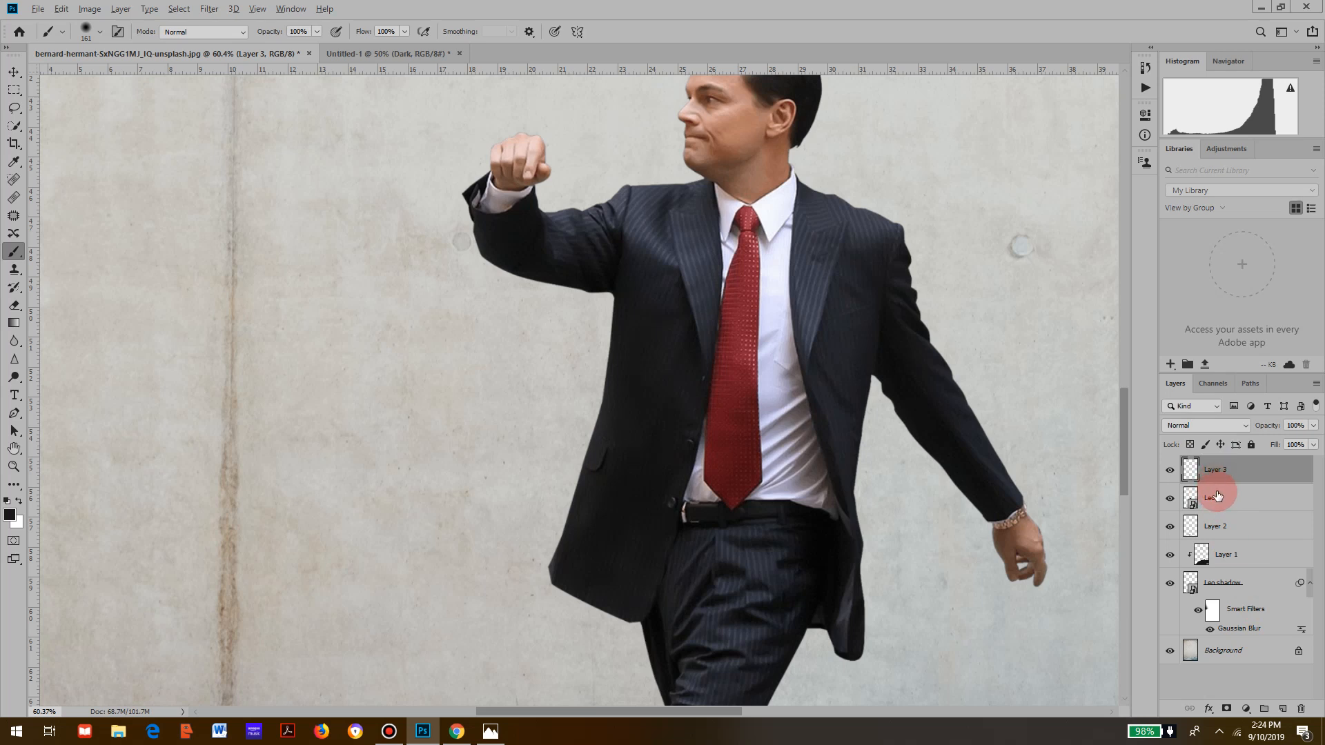
left_click(1218, 480, "alt")
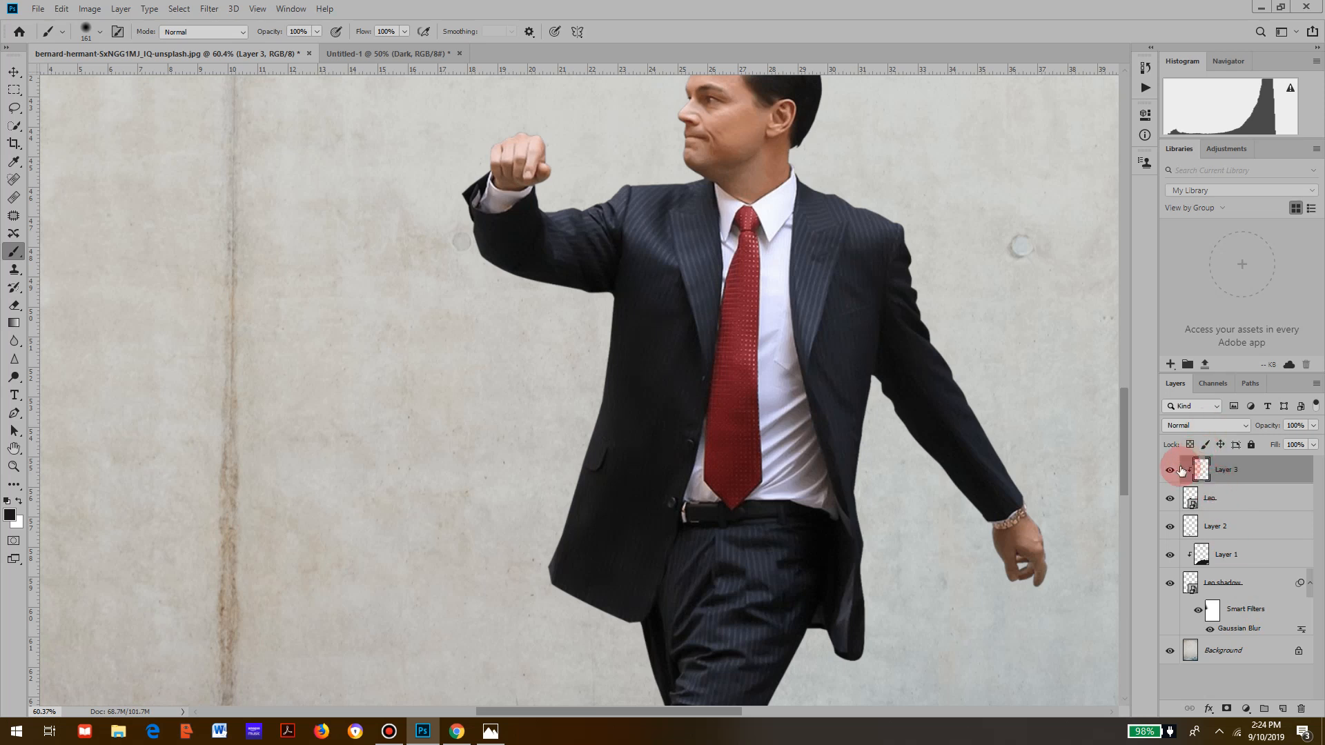
Set the foreground color to bright purple (8a00ff) and paint over the whole red tie on Layer 3
left_click(14, 519)
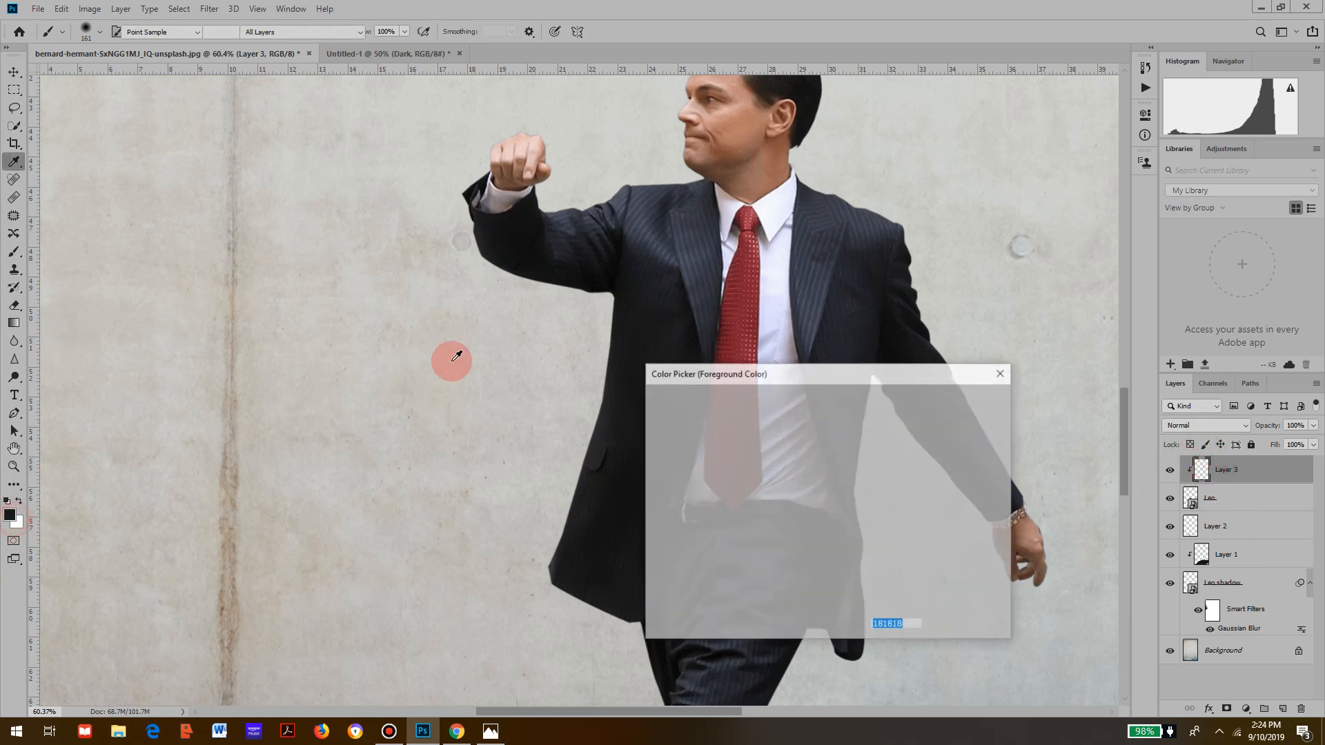
left_click_drag(762, 452, 863, 373)
left_click(983, 410)
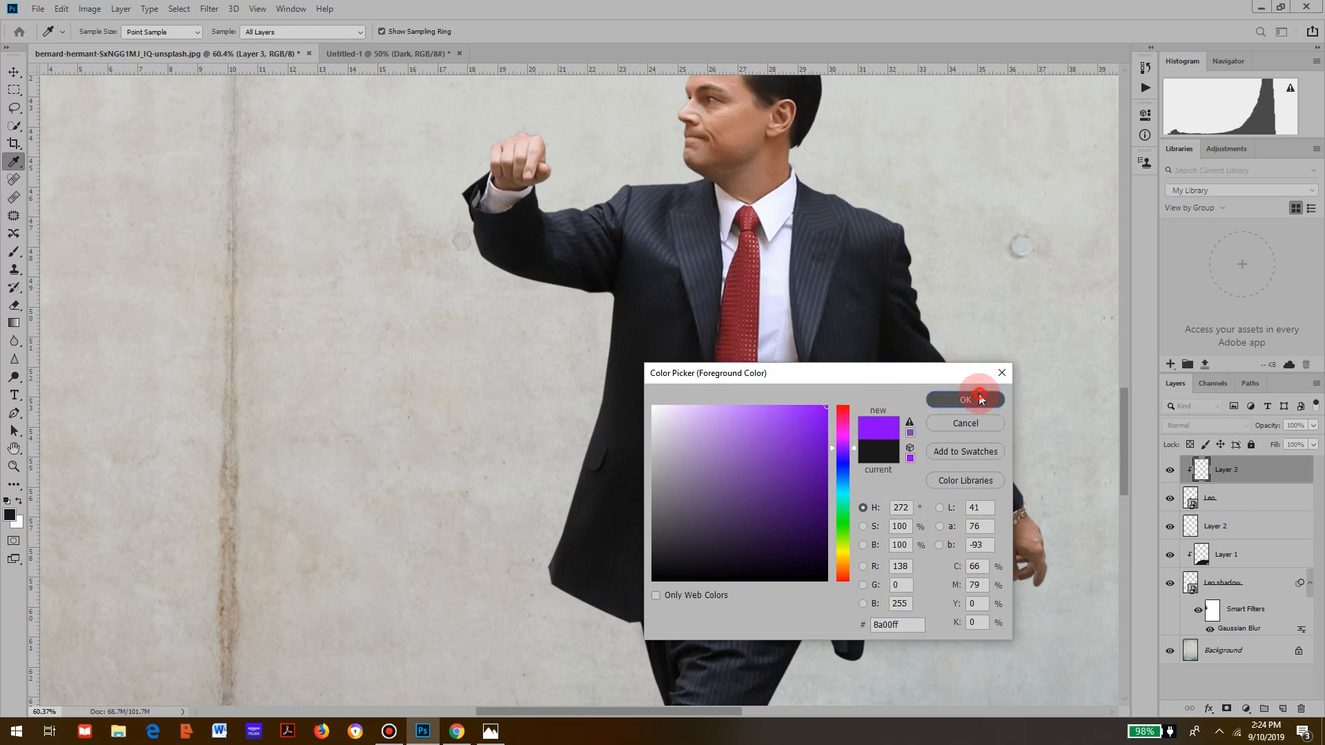
key("b")
scroll(772, 263, "up", 3)
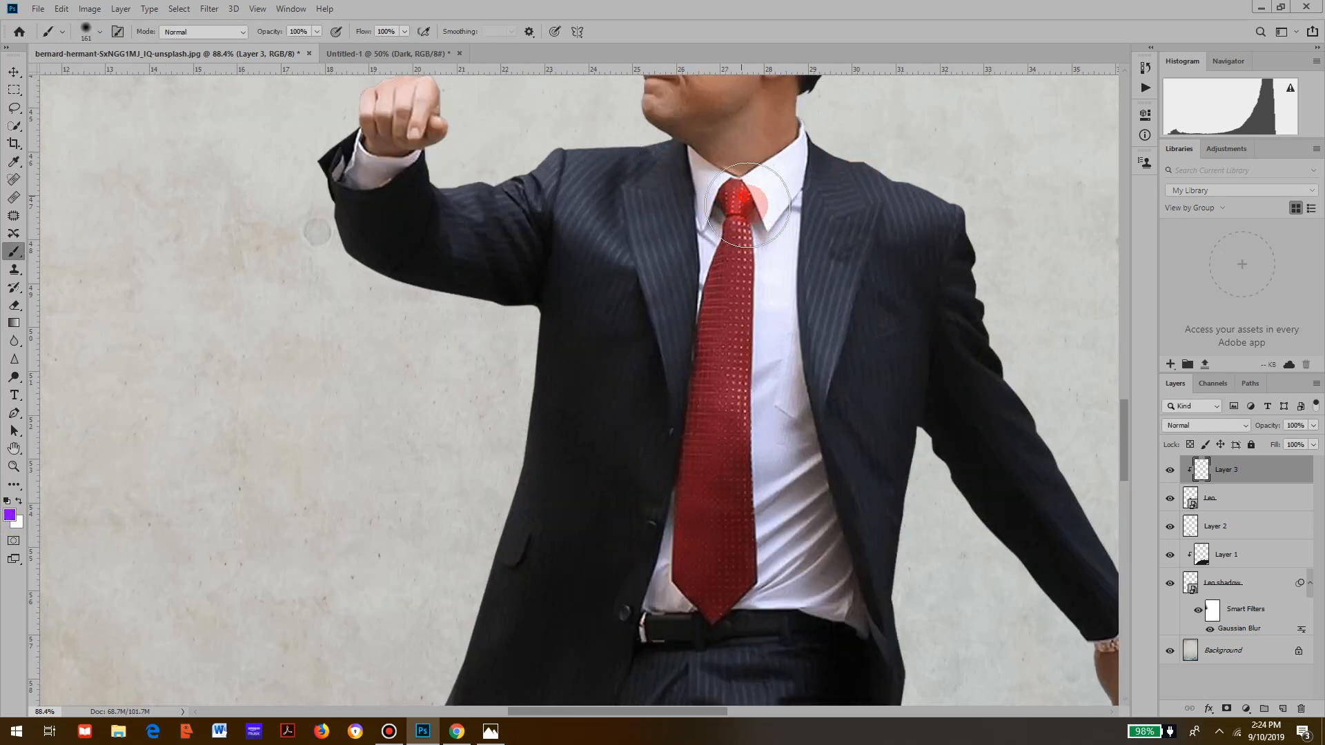
mouse_move(741, 194)
left_mouse_down()
mouse_move(708, 541)
mouse_move(718, 592)
left_mouse_up()
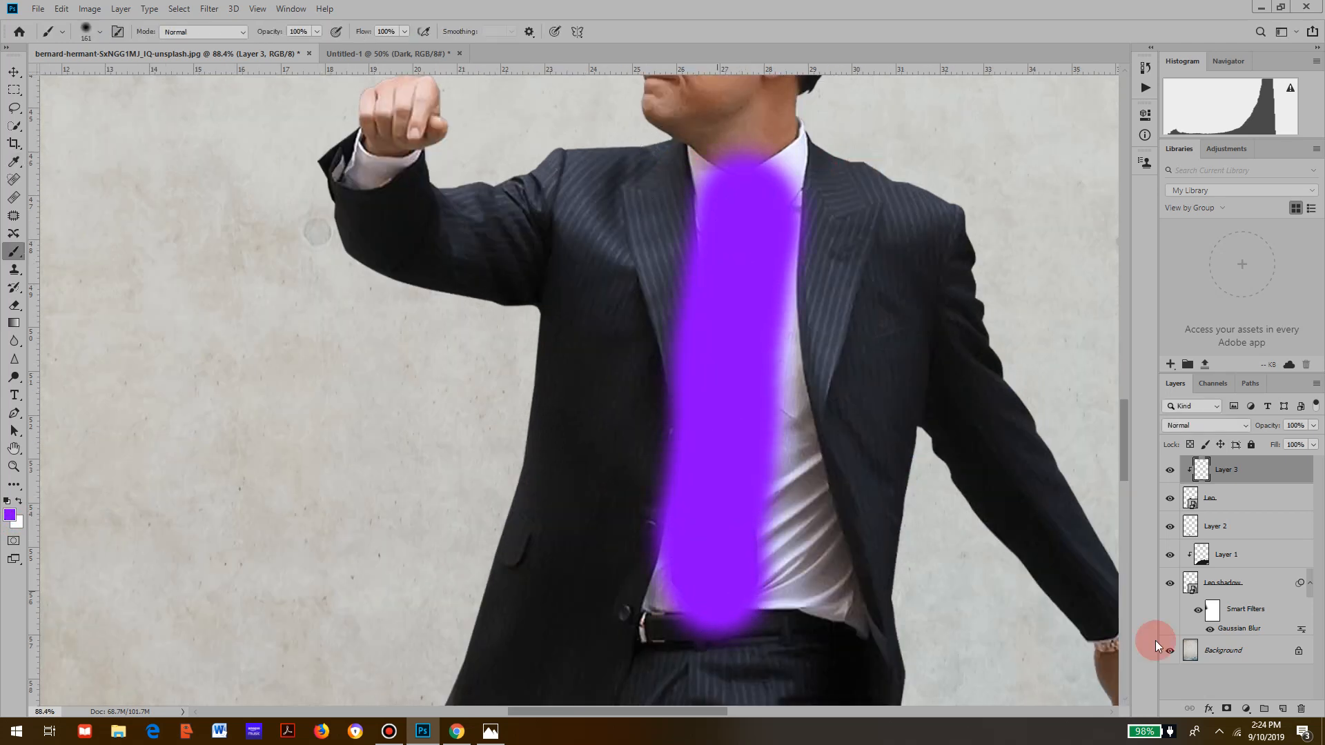
Change Layer 3's blending mode to Hue so the purple paint recolors the tie
left_click(1206, 426)
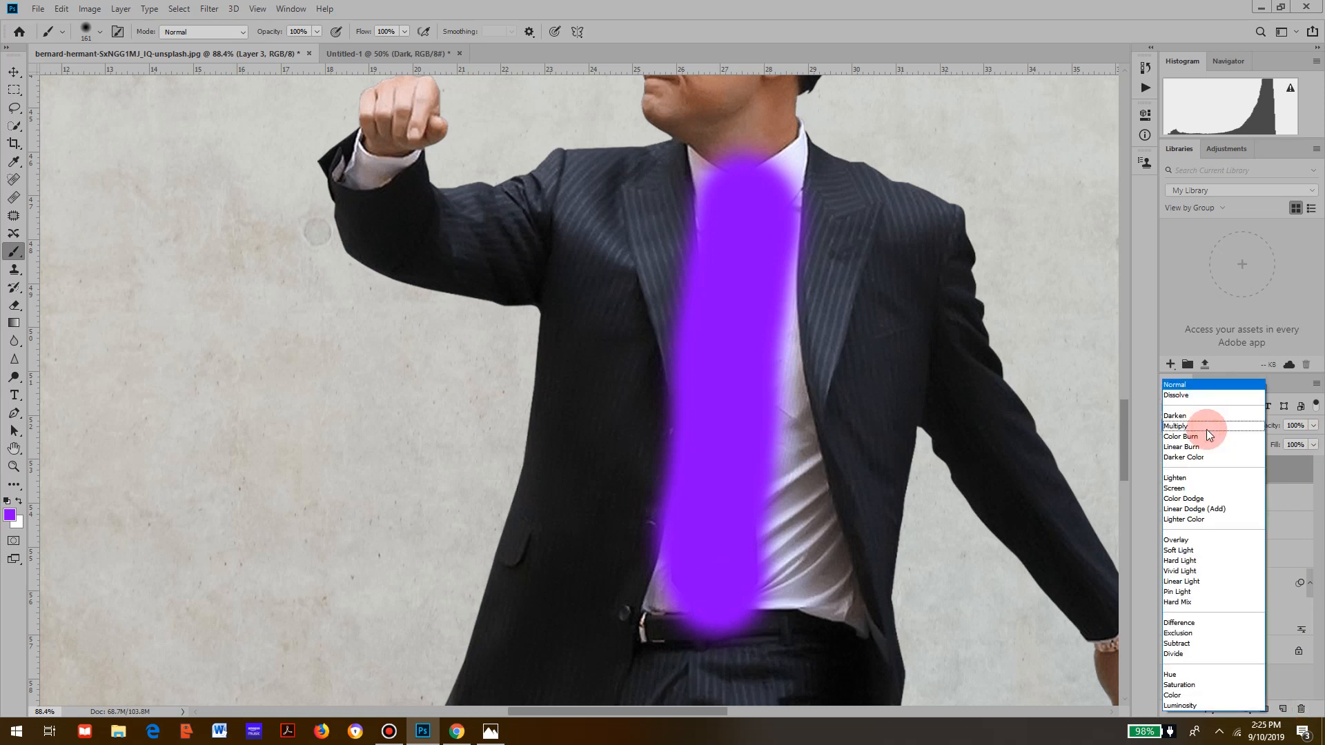
left_click(1194, 675)
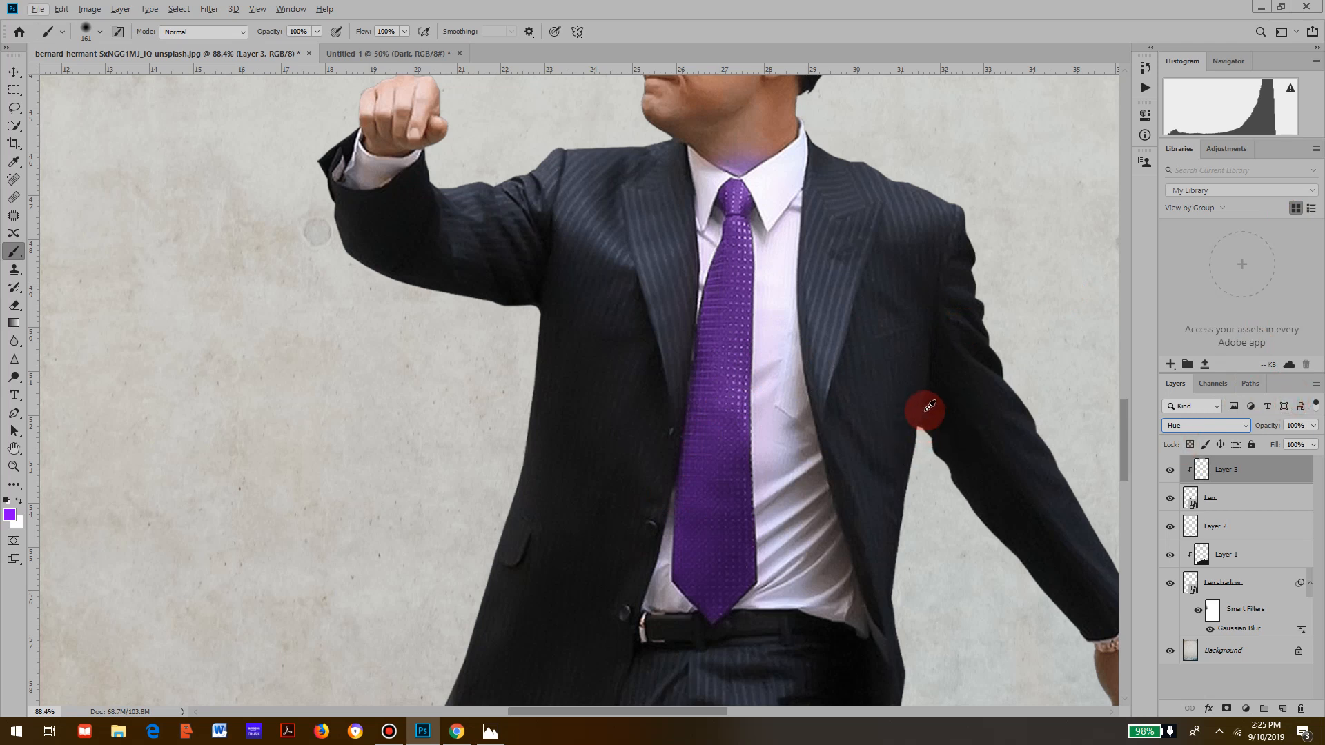
key("alt+v")
left_click(712, 8)
scroll(874, 519, "right", 1)
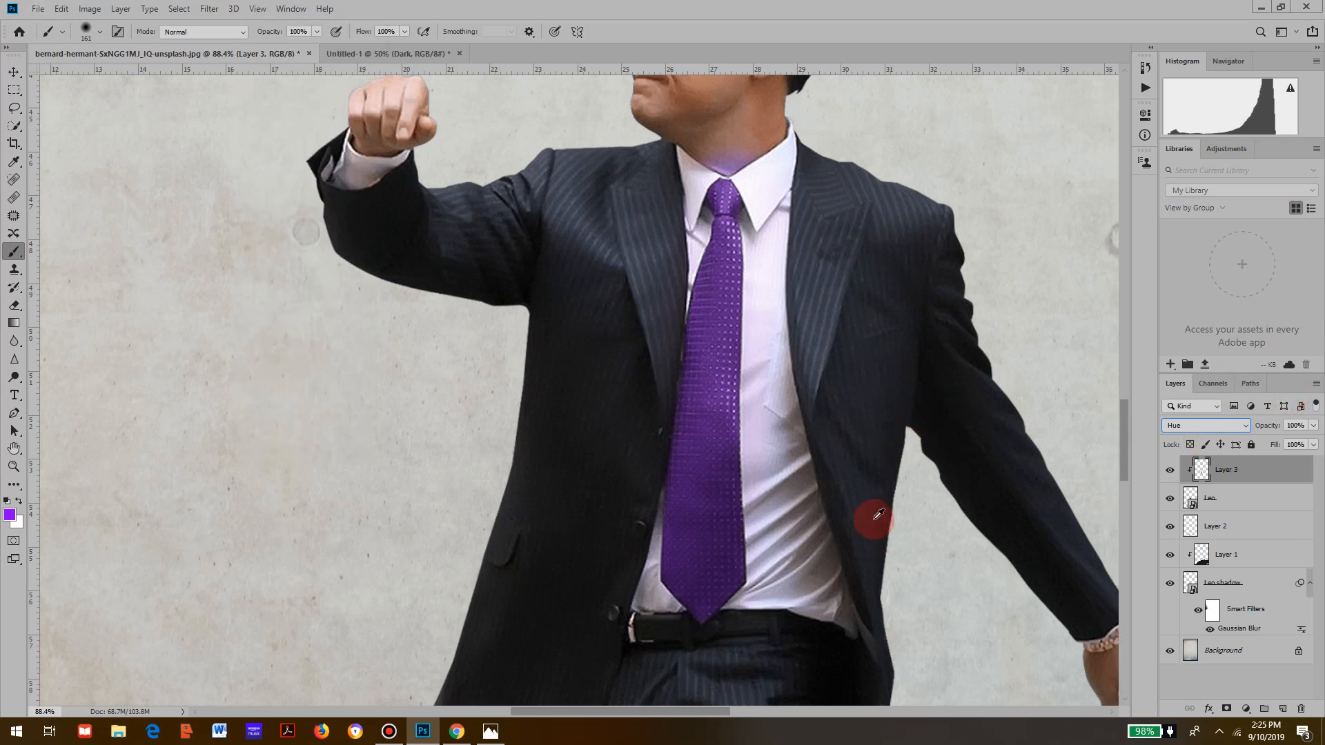
key("alt+v")
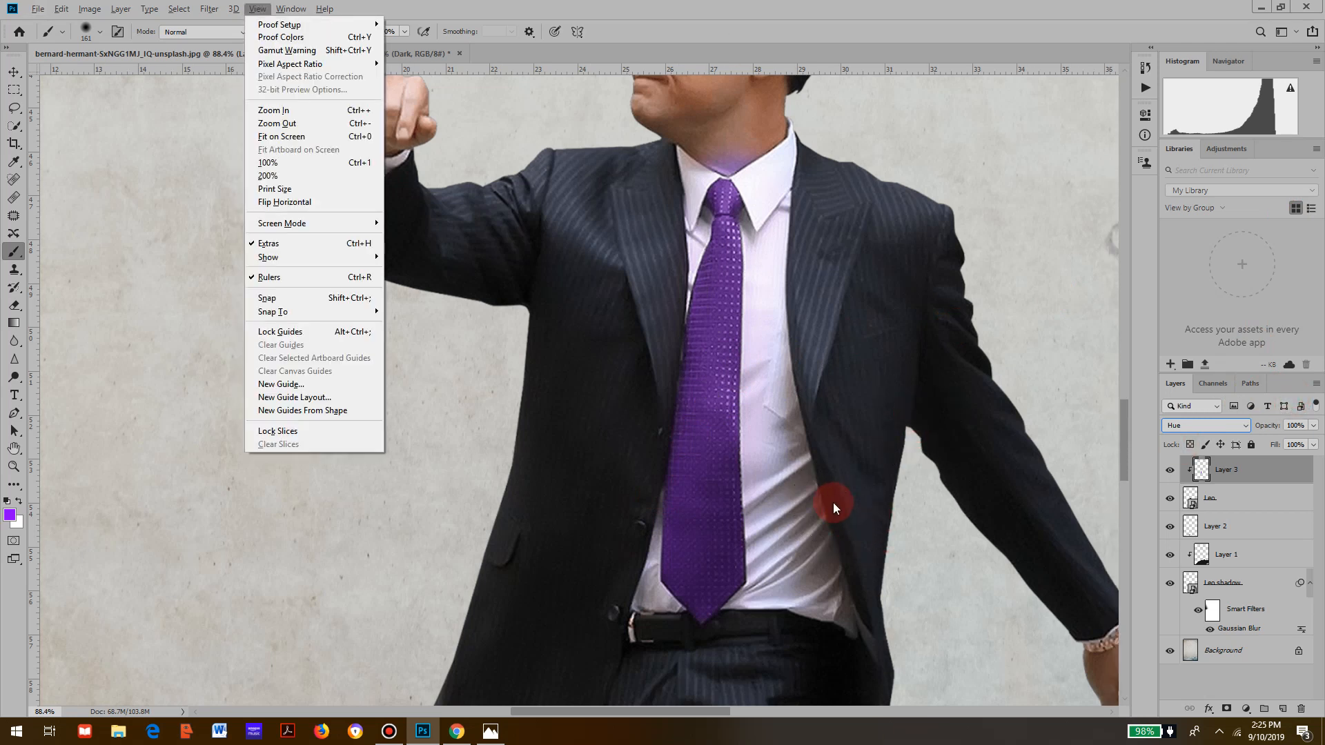
left_click(833, 503)
key("v")
scroll(833, 504, "down", 3)
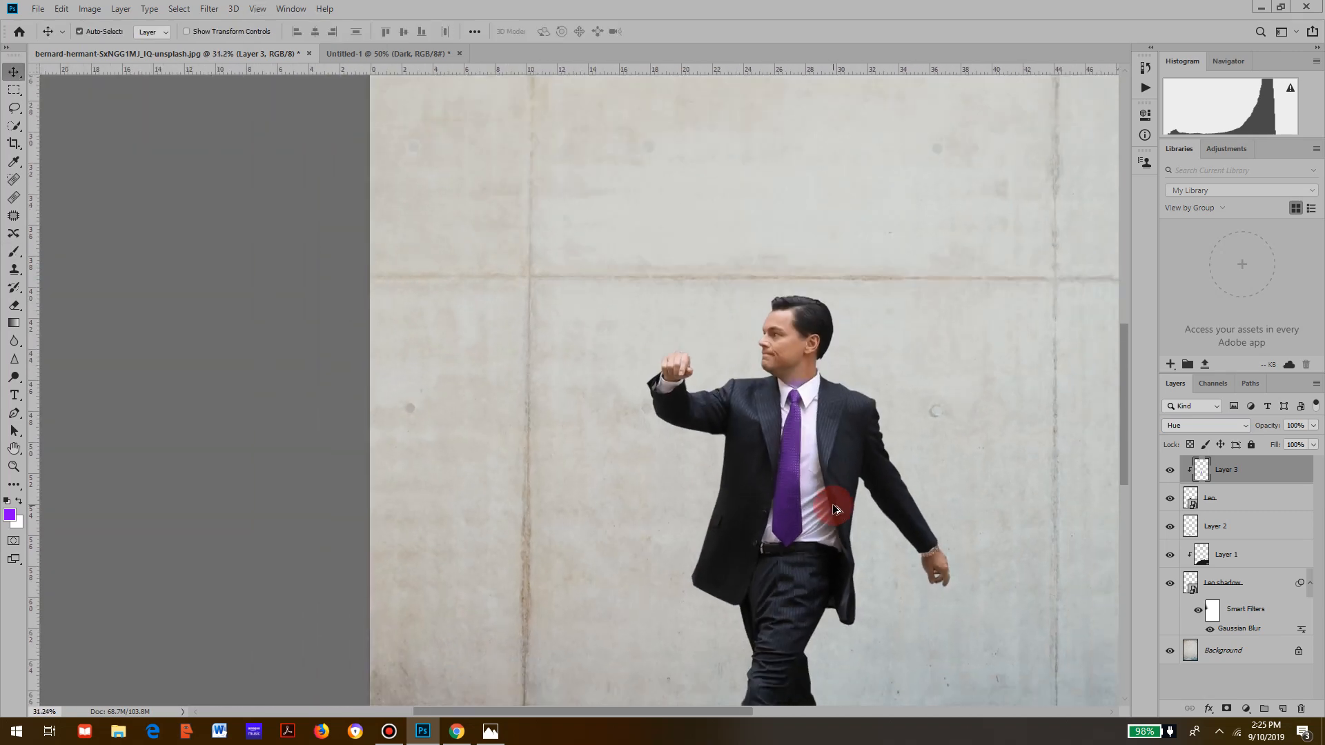
scroll(839, 511, "down", 3)
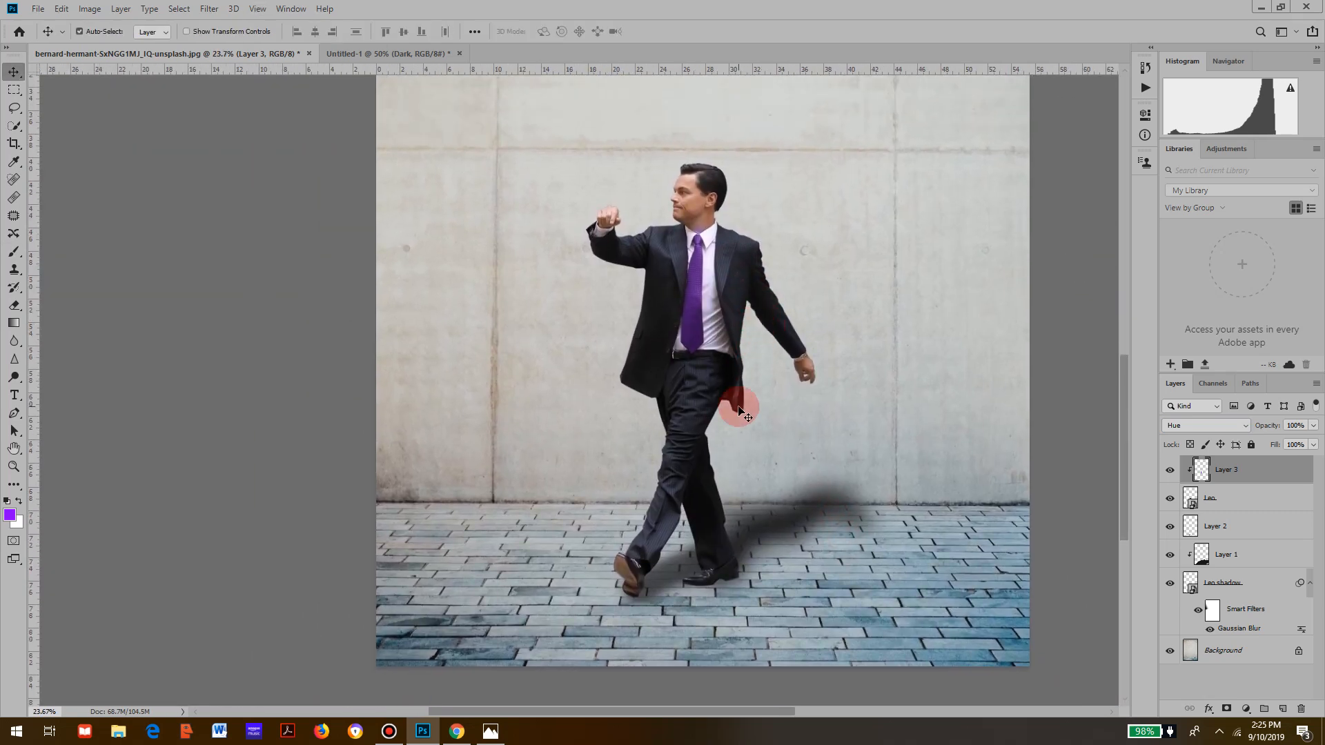
Toggle Layer 3's visibility to compare the tie before and after recoloring
left_click(1171, 470)
right_click(1171, 465)
left_click(1169, 468)
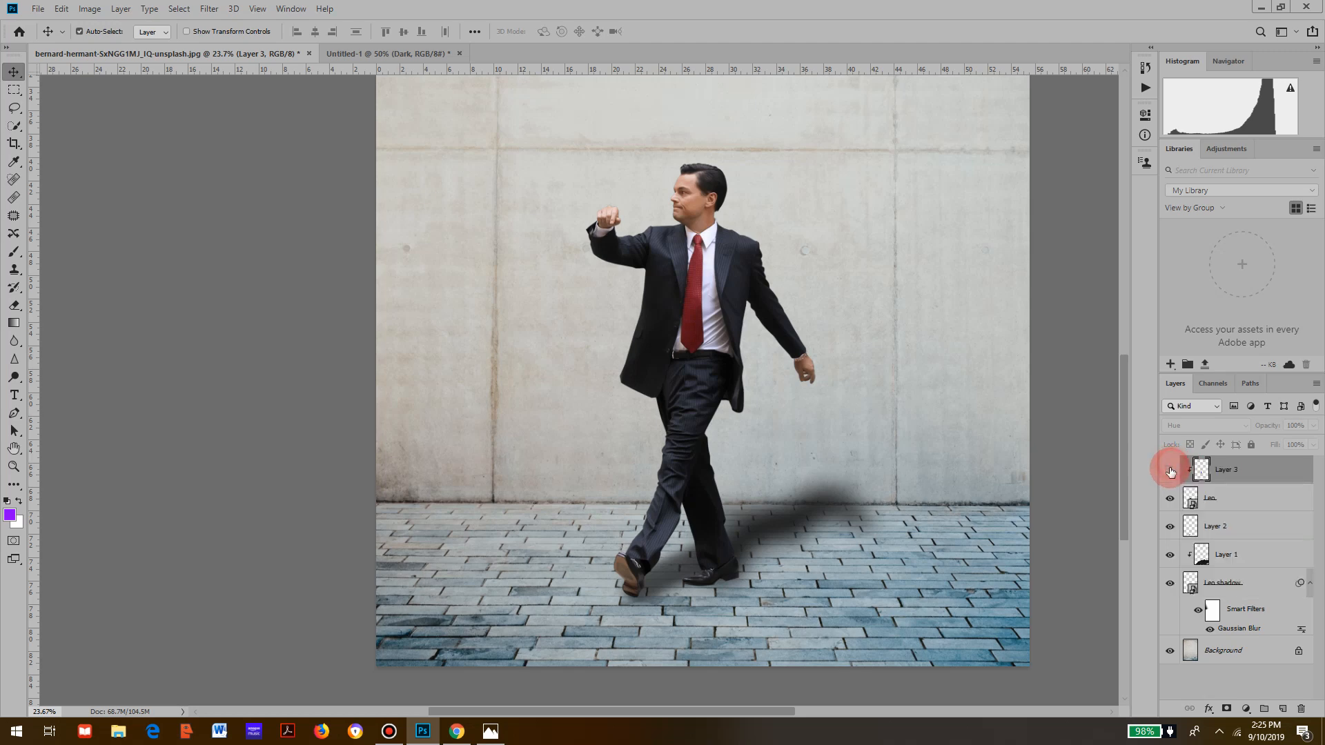
left_click(1169, 471)
left_click(1170, 469)
left_click(1170, 470)
Add a layer mask to Layer 3 for cleaning up the purple spill around the collar
scroll(702, 218, "up", 3)
scroll(683, 309, "up", 5)
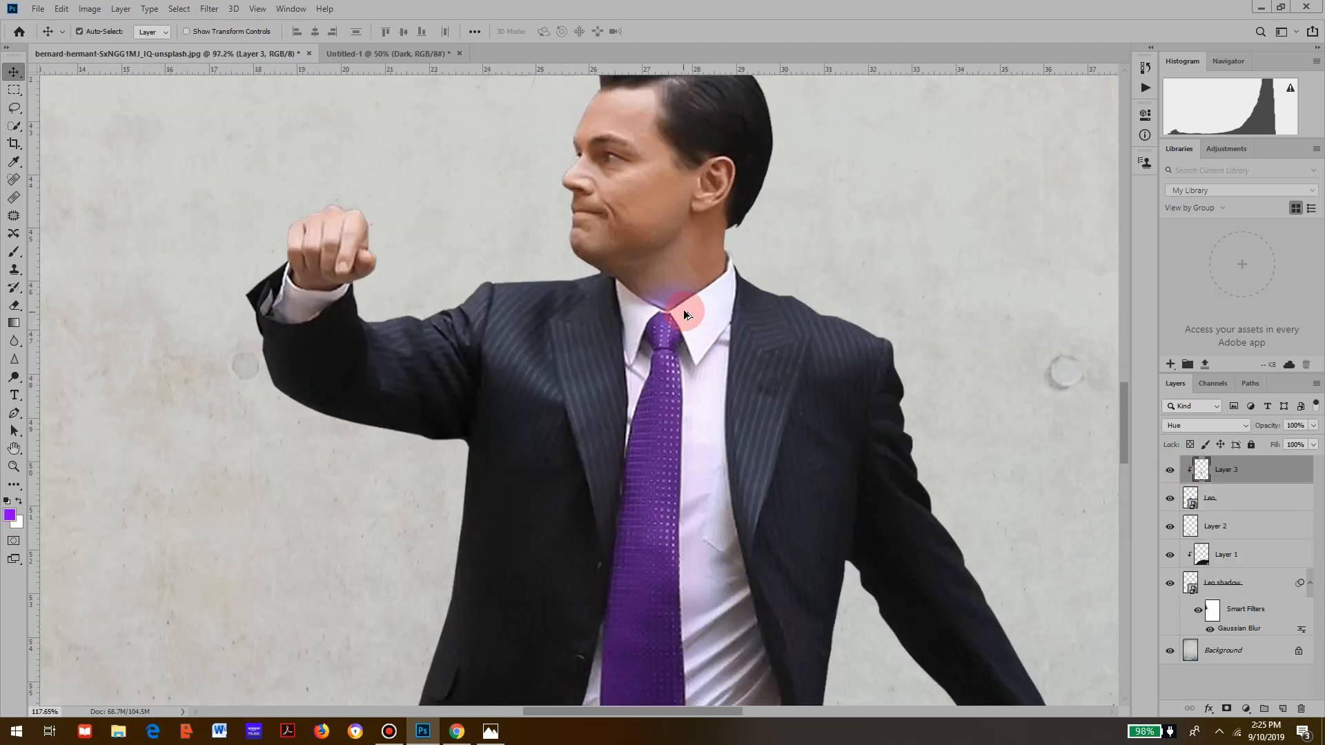
scroll(648, 318, "up", 2)
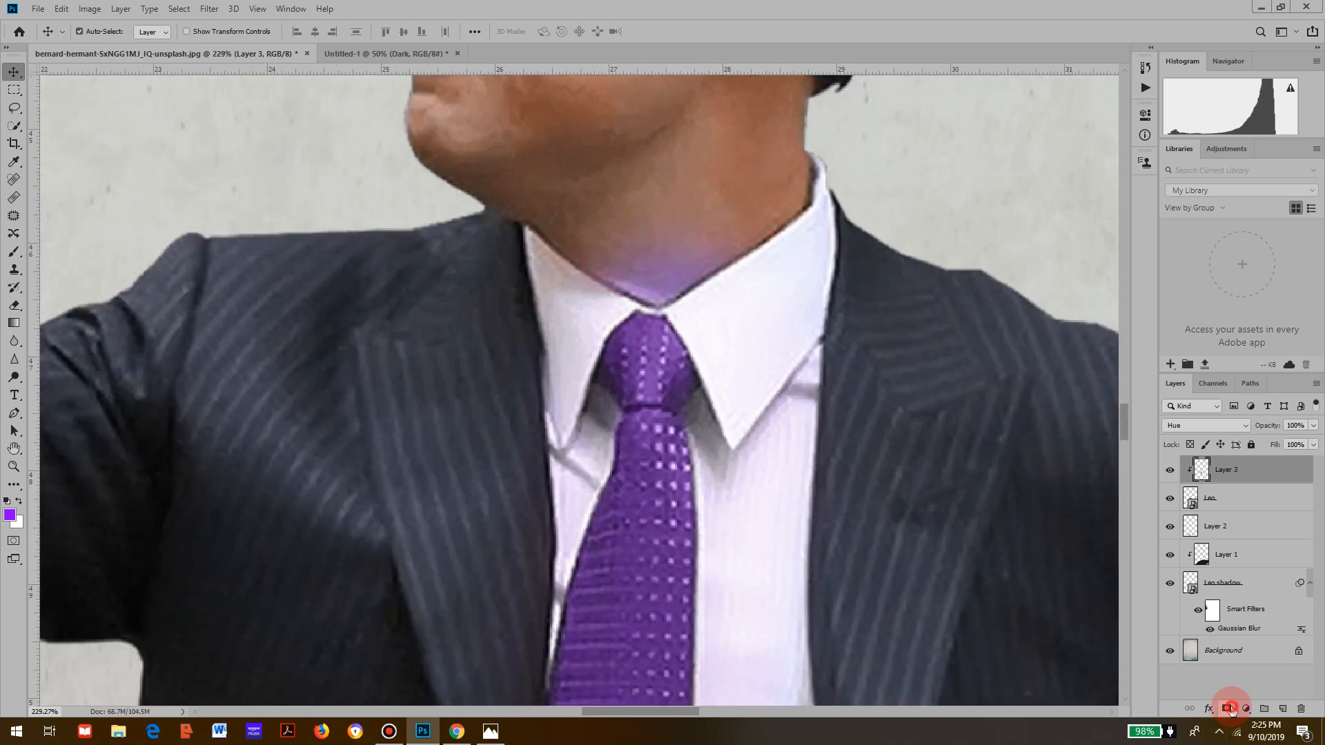
left_click(1227, 708)
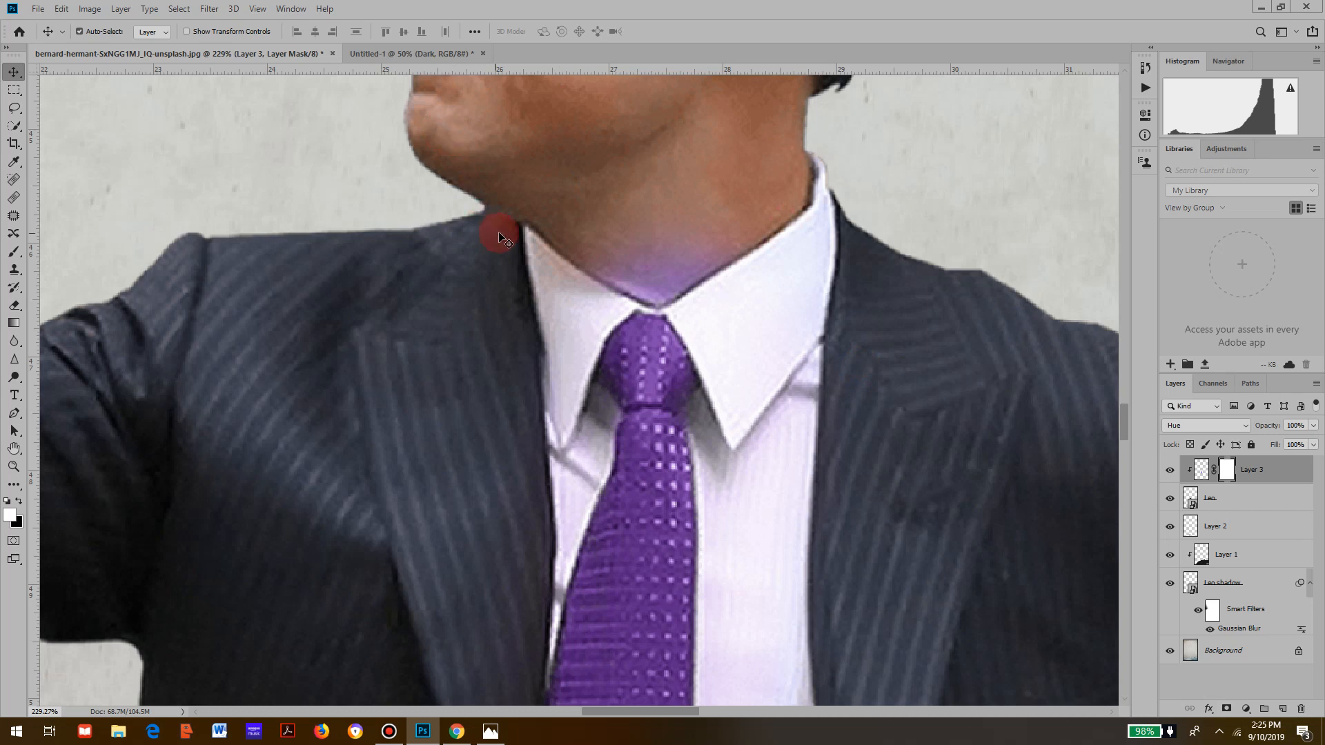
Paint Layer 3's mask black over the neck and collar with an 82 px brush, and white over the tie knot with a 28 px brush
key("b")
right_click(675, 209, "alt")
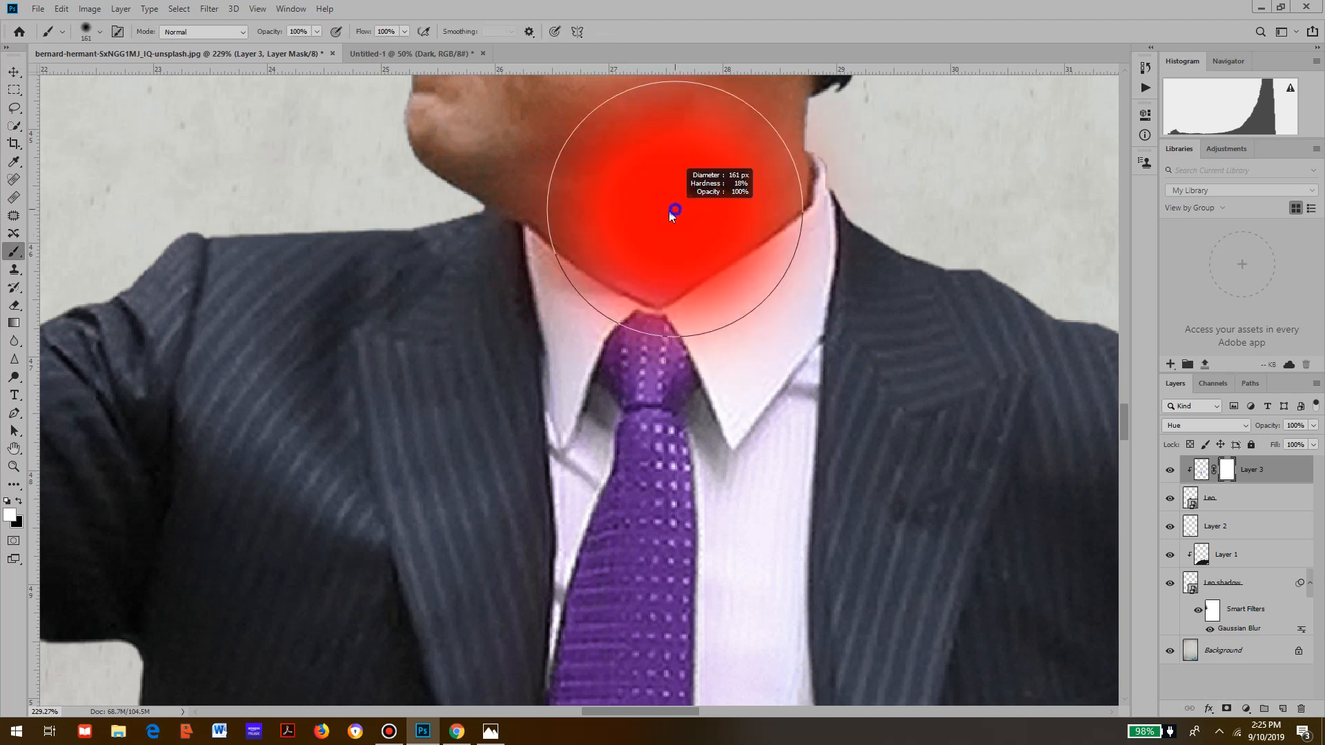
right_click(610, 238)
left_click(759, 6)
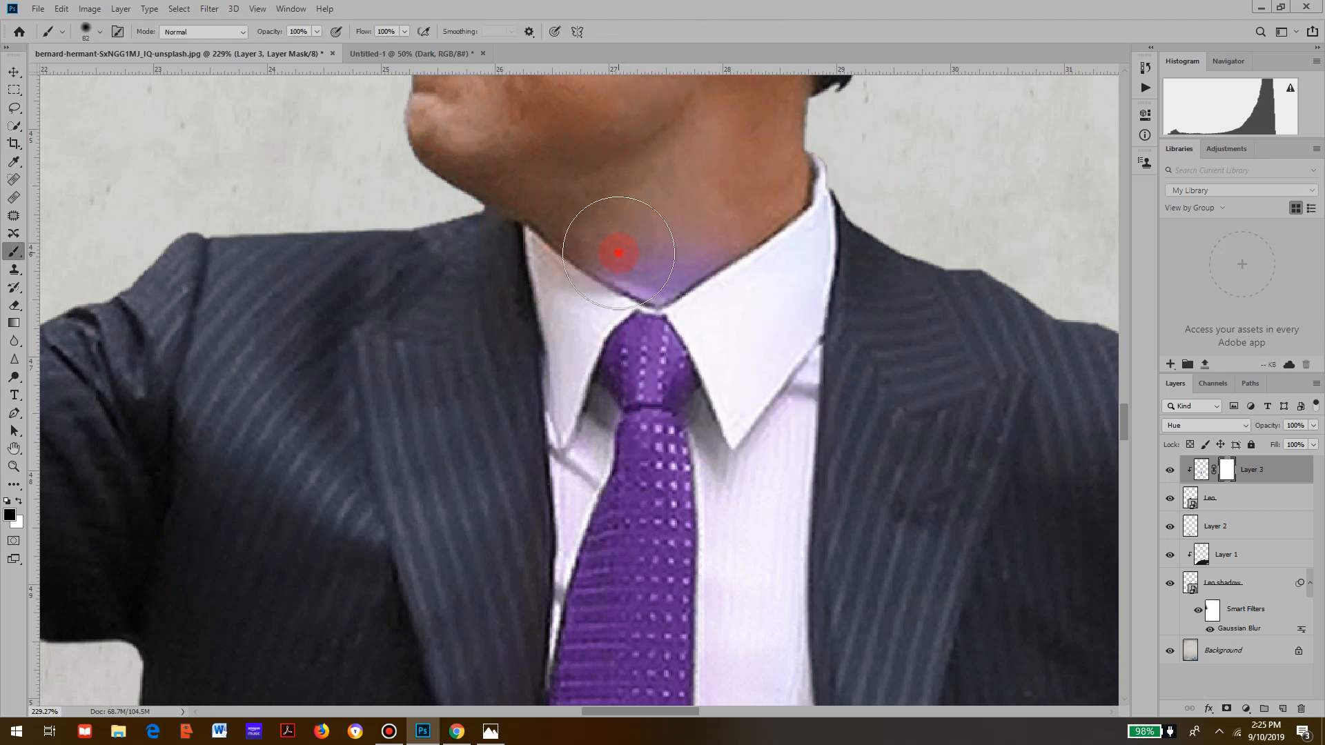
mouse_move(607, 244)
left_mouse_down()
mouse_move(671, 255)
mouse_move(721, 208)
mouse_move(662, 257)
mouse_move(601, 265)
mouse_move(593, 243)
mouse_move(640, 220)
mouse_move(706, 232)
mouse_move(659, 295)
mouse_move(666, 336)
mouse_move(618, 326)
mouse_move(686, 310)
left_mouse_up()
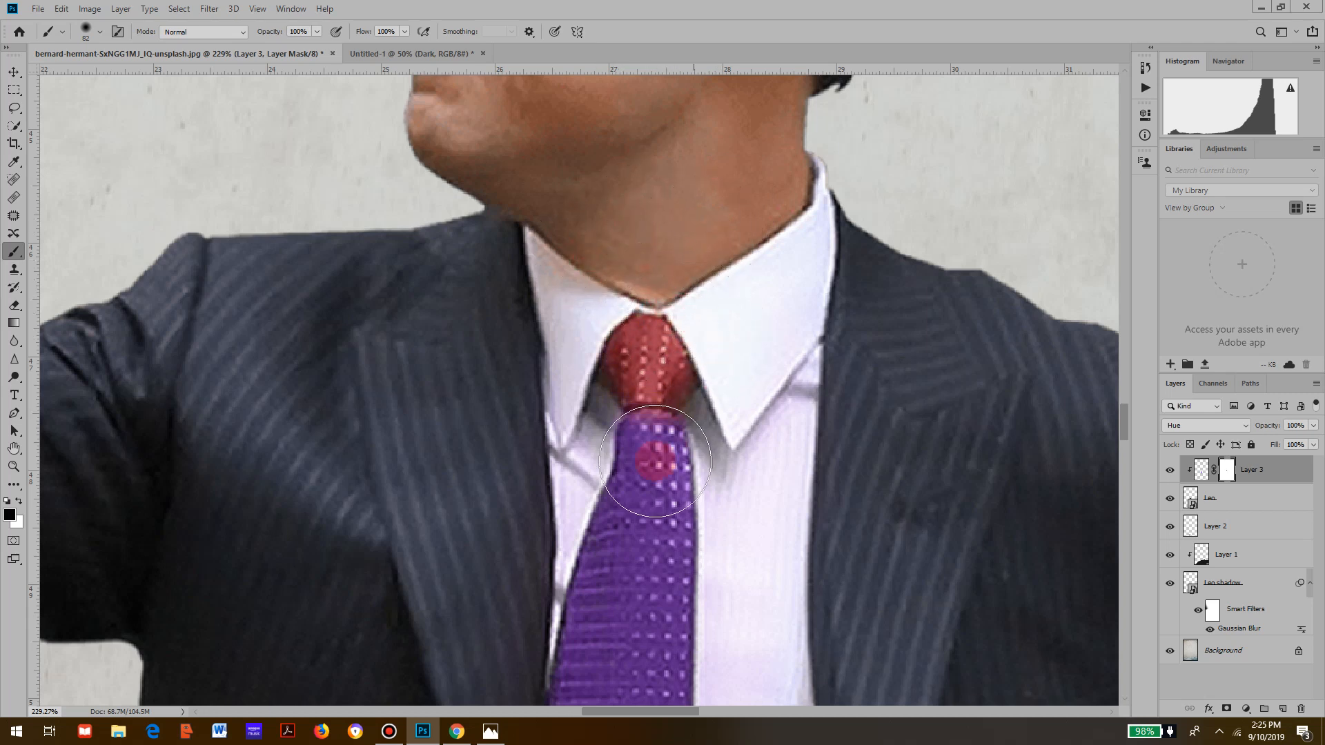
key("x")
mouse_move(652, 385)
left_mouse_down()
mouse_move(616, 404)
mouse_move(677, 413)
mouse_move(633, 422)
mouse_move(648, 414)
mouse_move(640, 376)
left_mouse_up()
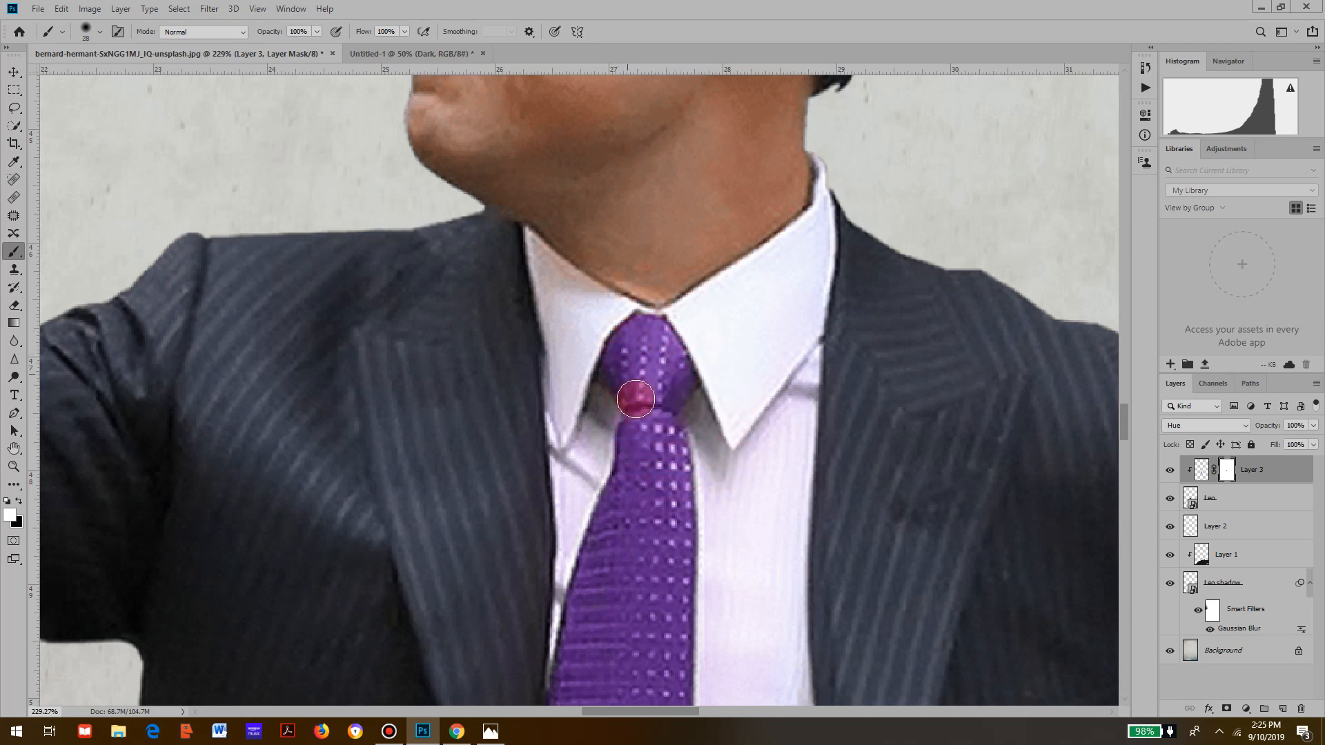
Preview alternative blending modes for Layer 3 against the whole image, keeping Hue selected
key("ctrl+0")
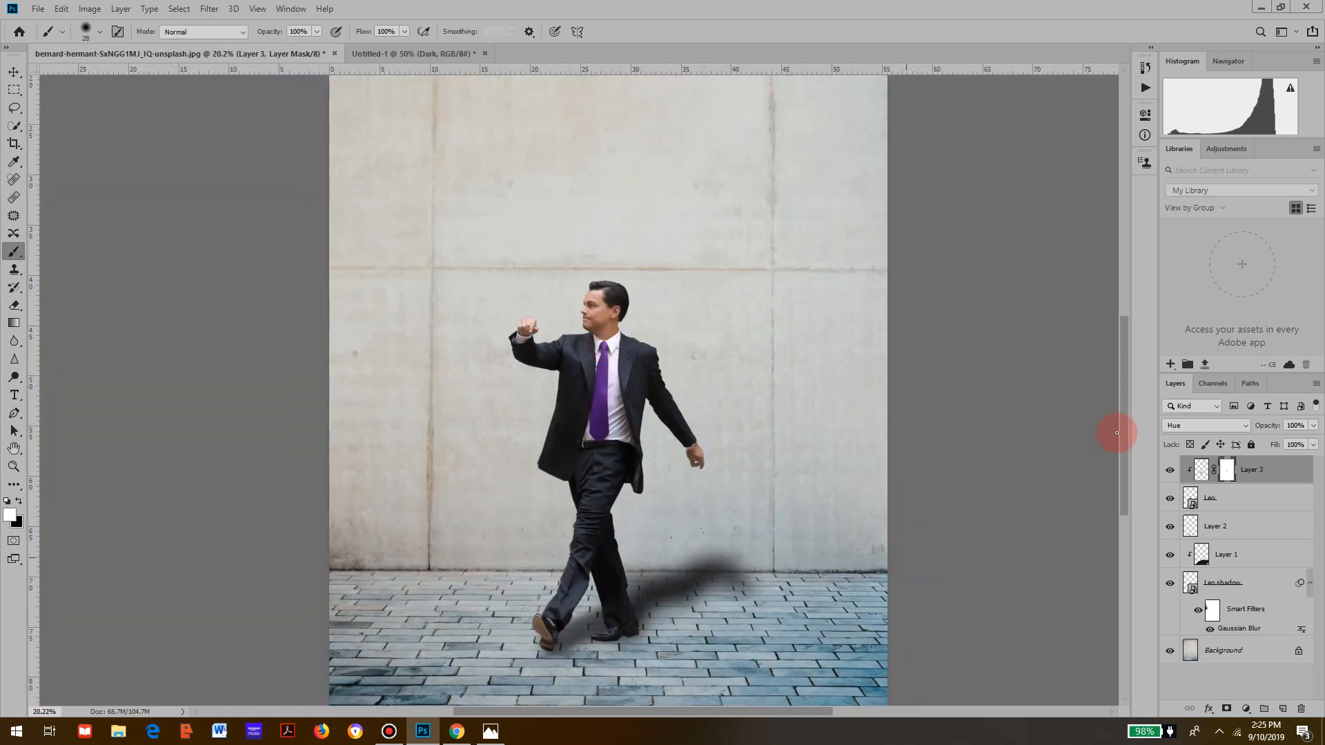
left_click(1219, 428)
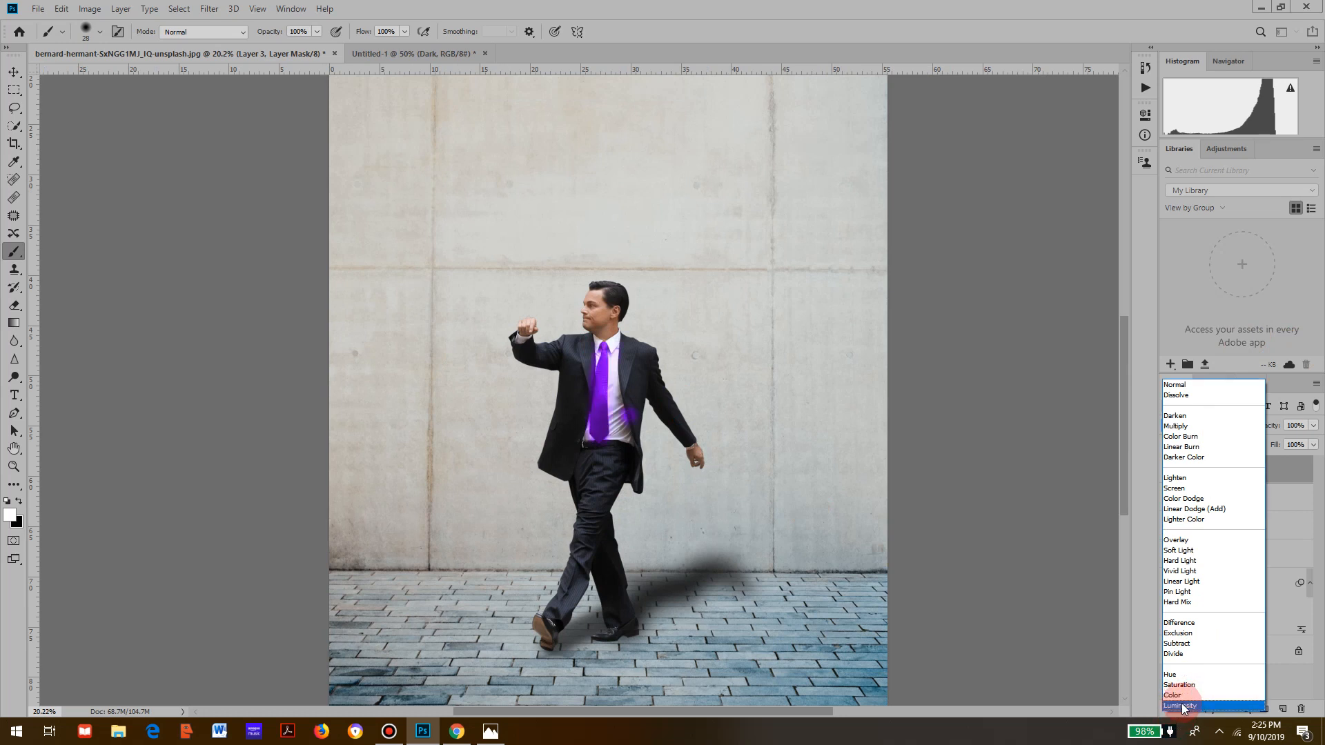
left_click(1175, 674)
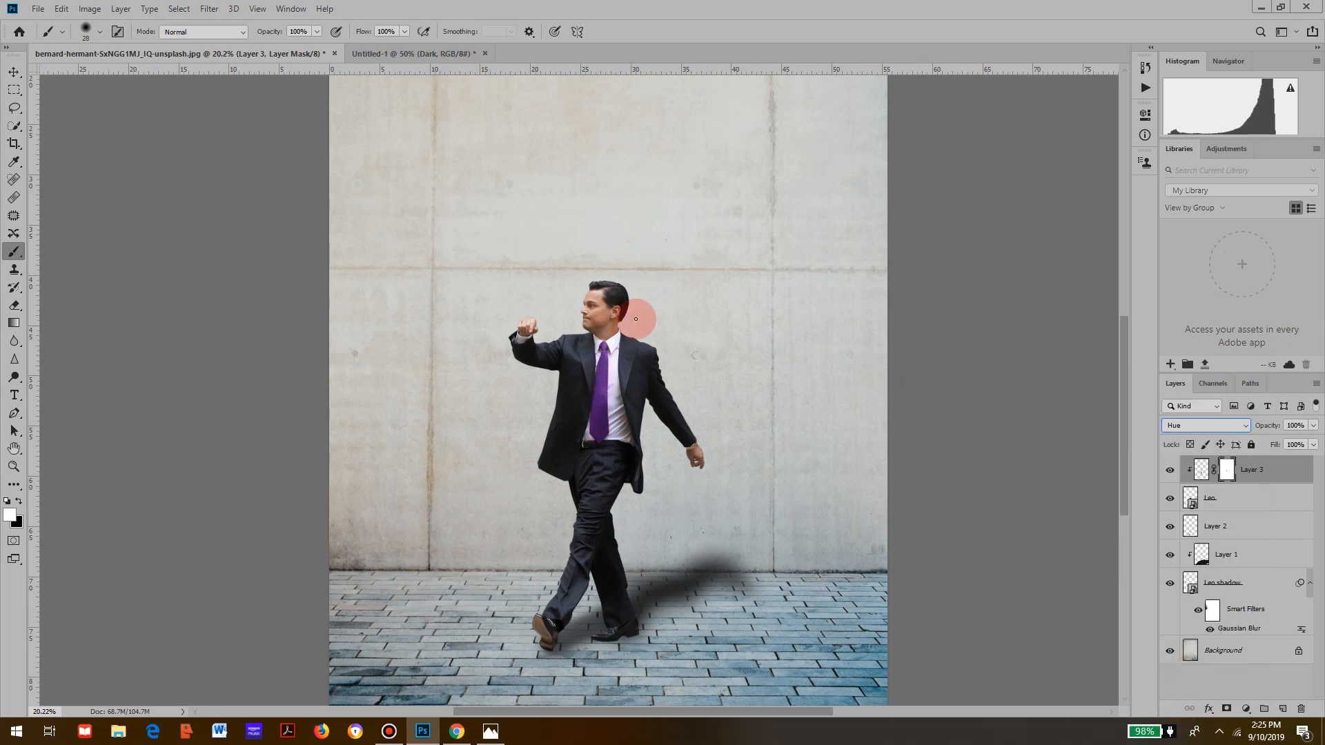
Inspect the recolored tie up close, and review the whole composite with the walking man and his shadows
key("alt")
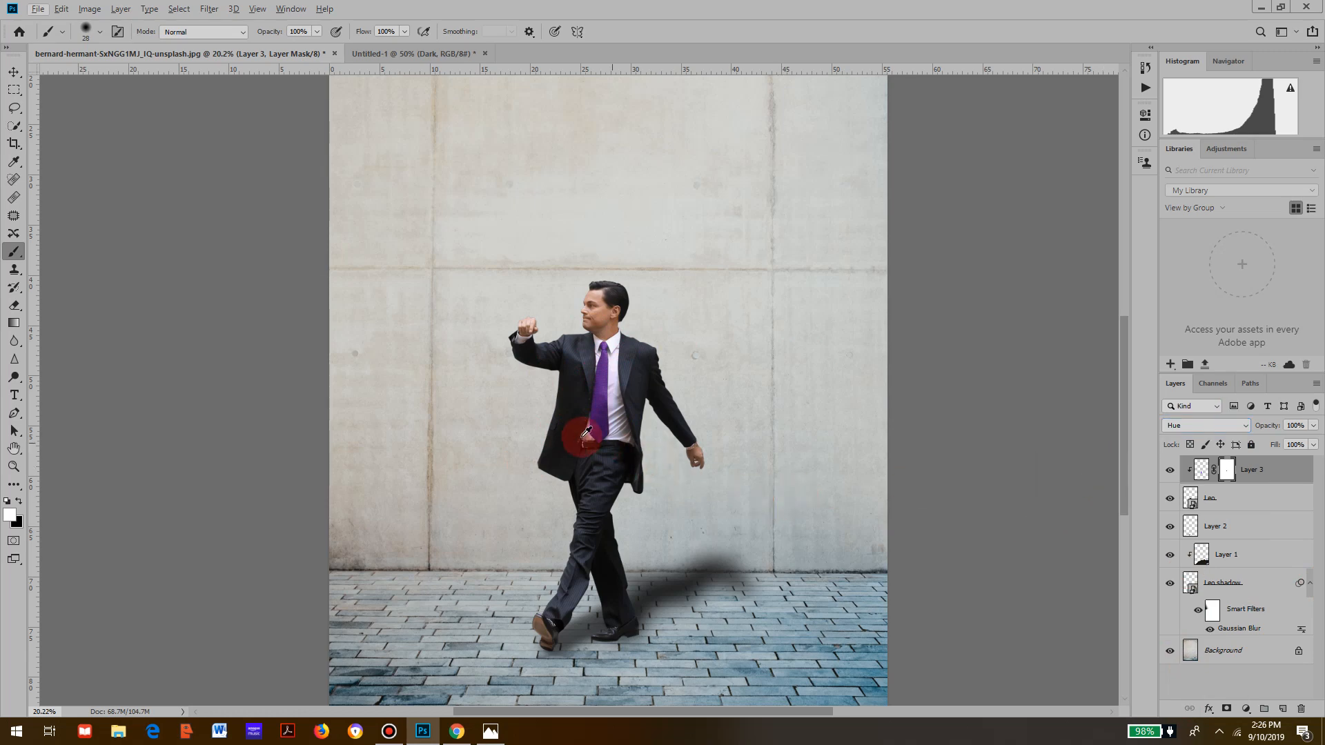
scroll(583, 431, "up", 5)
scroll(639, 322, "down", 6)
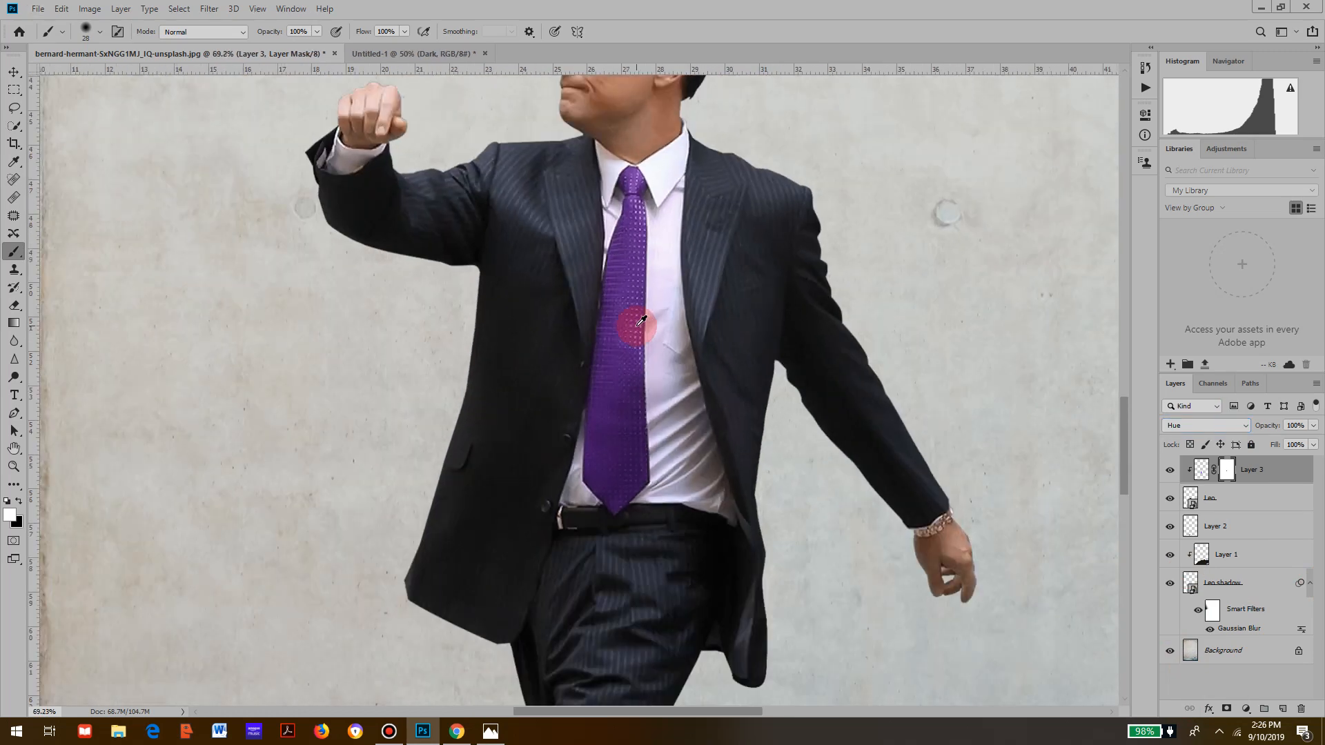
scroll(994, 415, "down", 5)
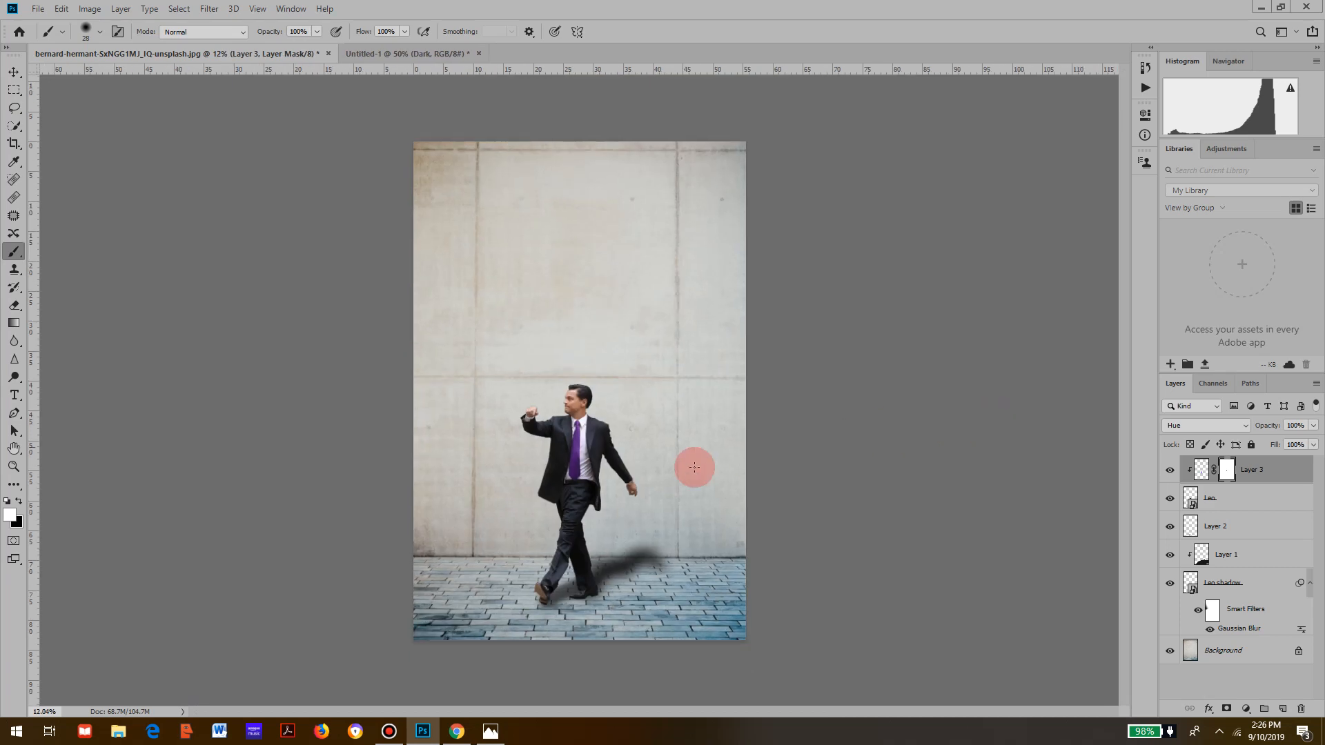
scroll(613, 483, "up", 5)
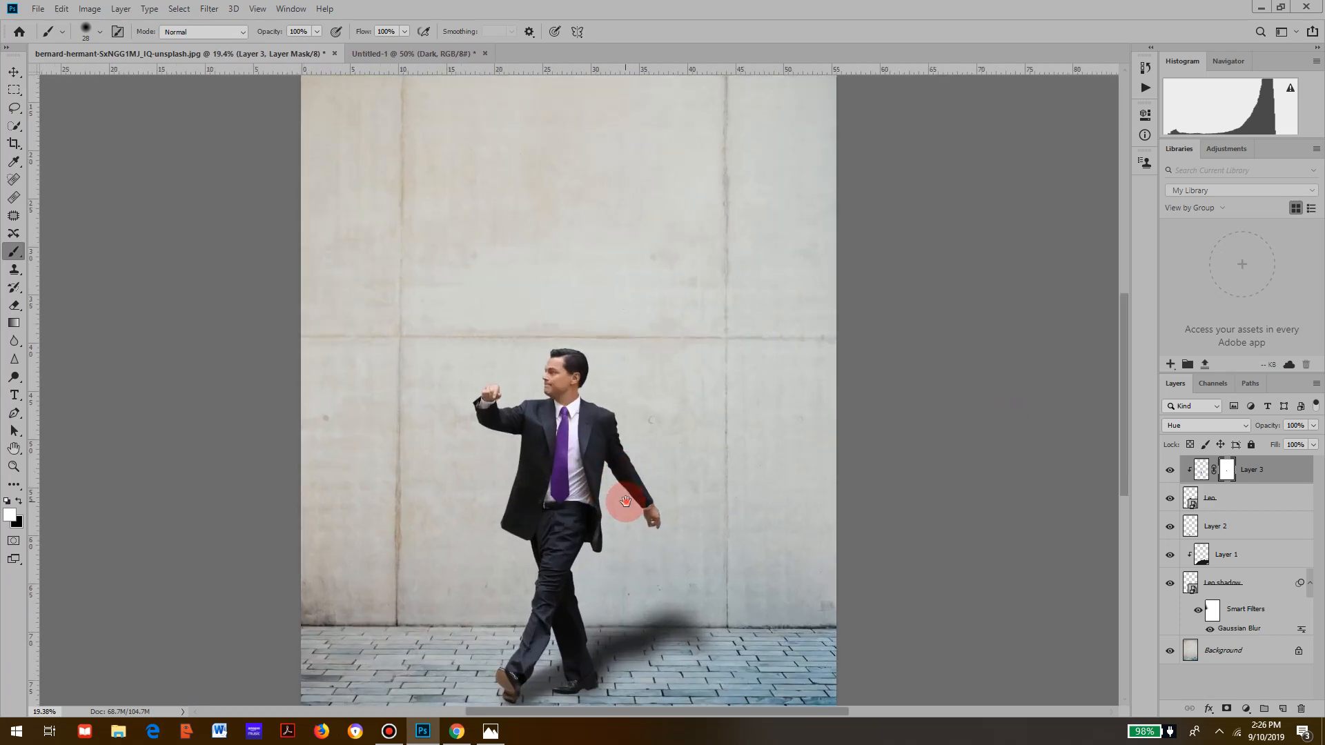
left_click_drag(630, 497, 680, 426)
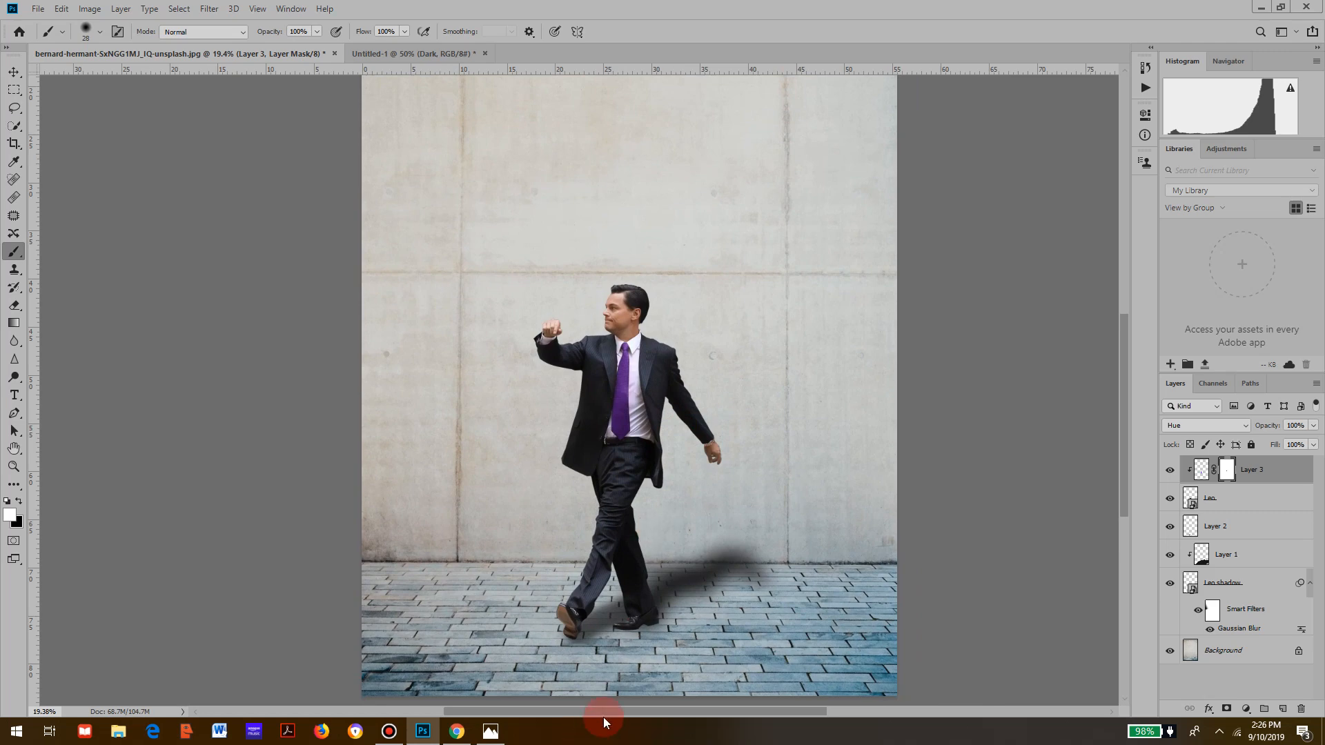